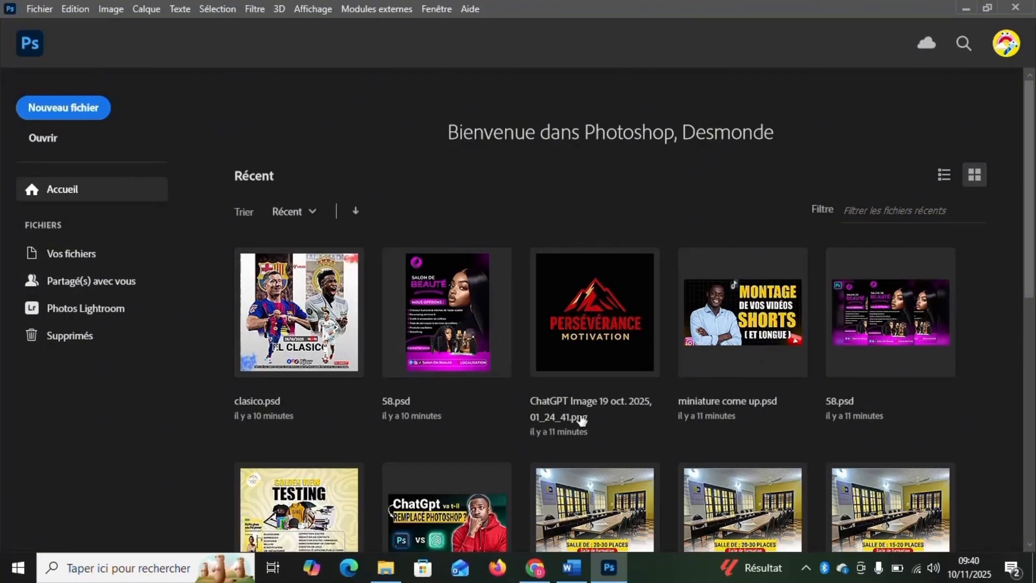
Look through the recent files on the home screen.
scroll(604, 350, "down", 6)
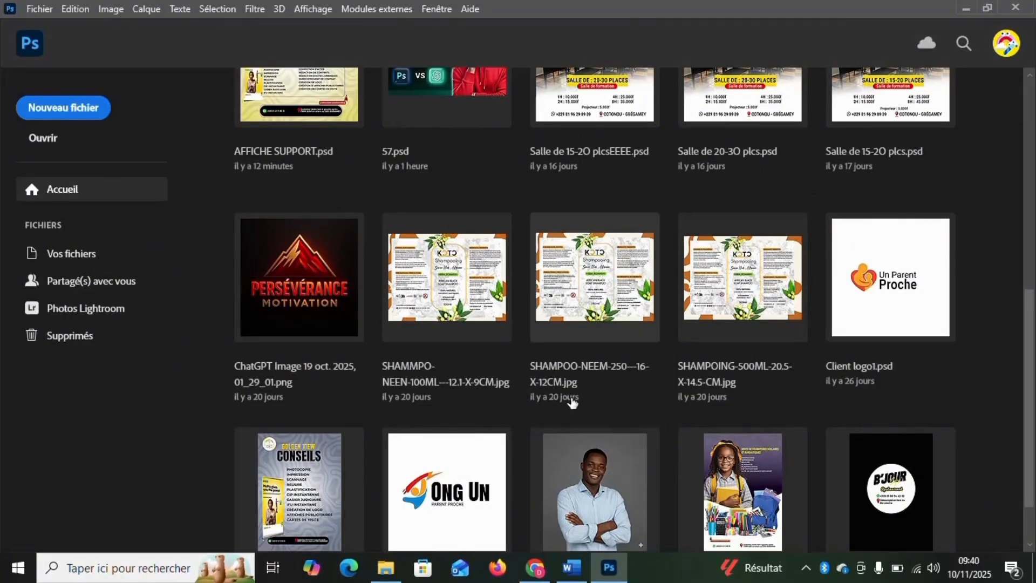
scroll(572, 402, "up", 2)
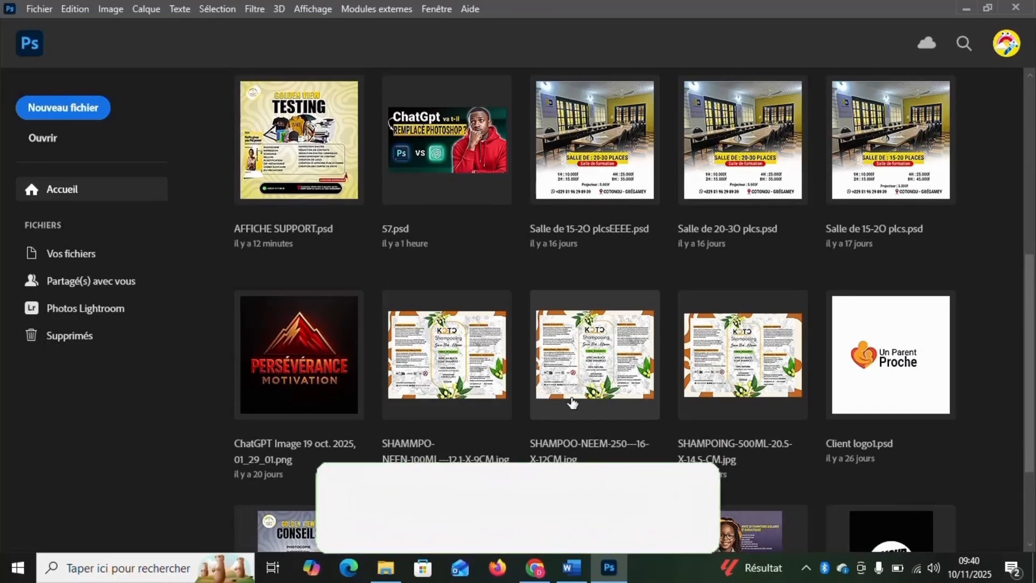
scroll(572, 402, "up", 5)
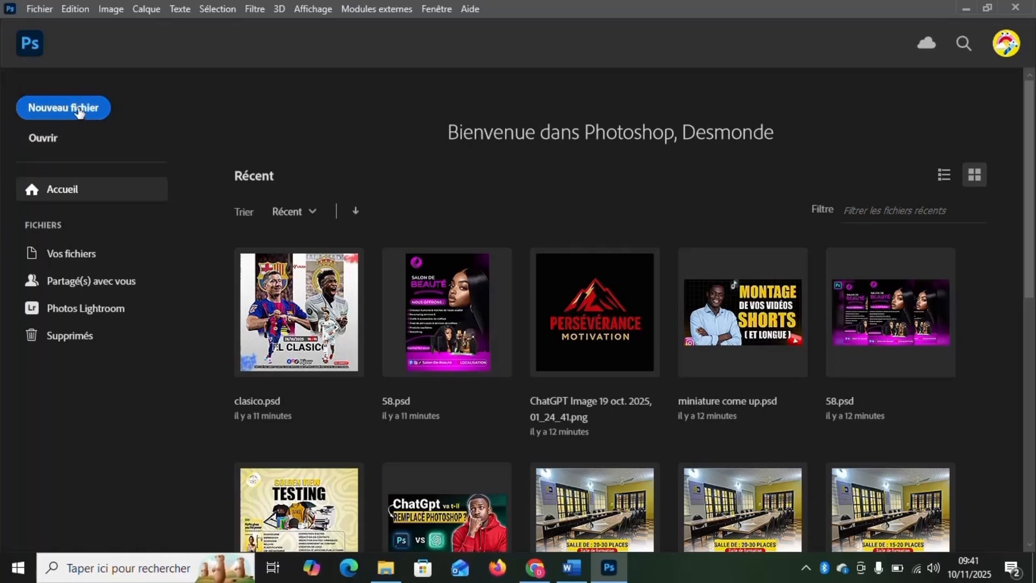
Start a new document and choose the A4 print preset.
left_click(47, 111)
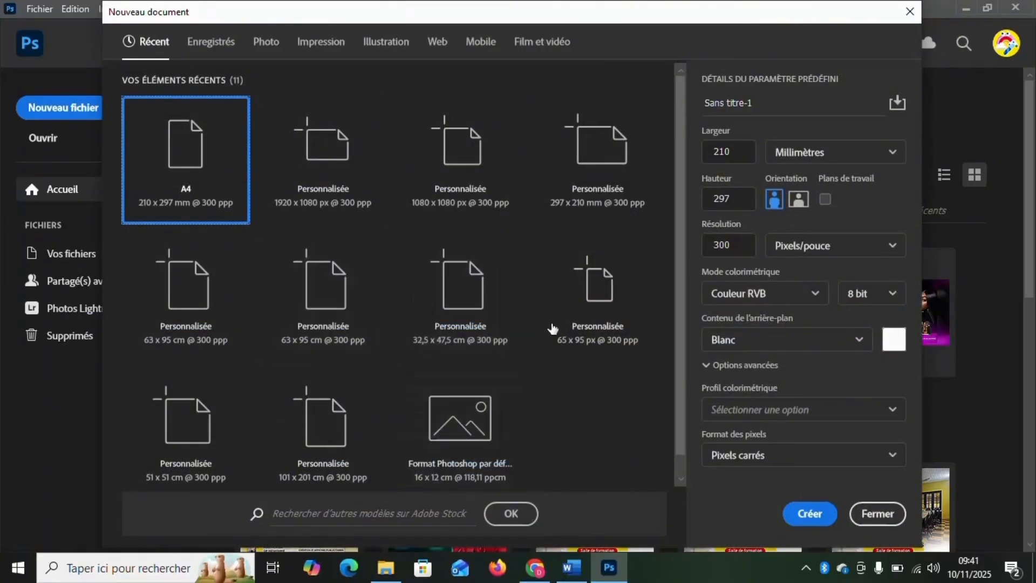
scroll(472, 348, "down", 1)
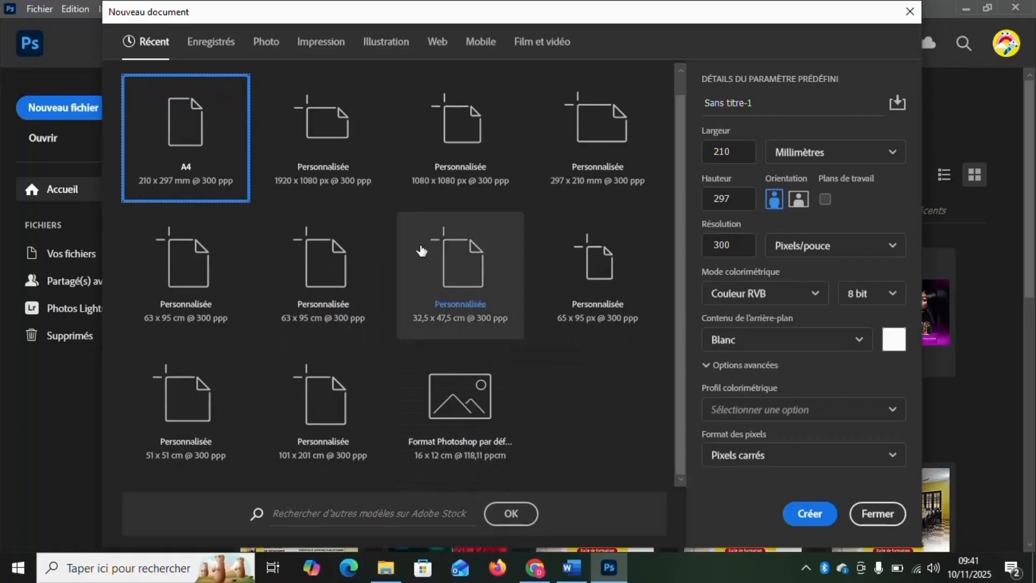
scroll(391, 359, "up", 1)
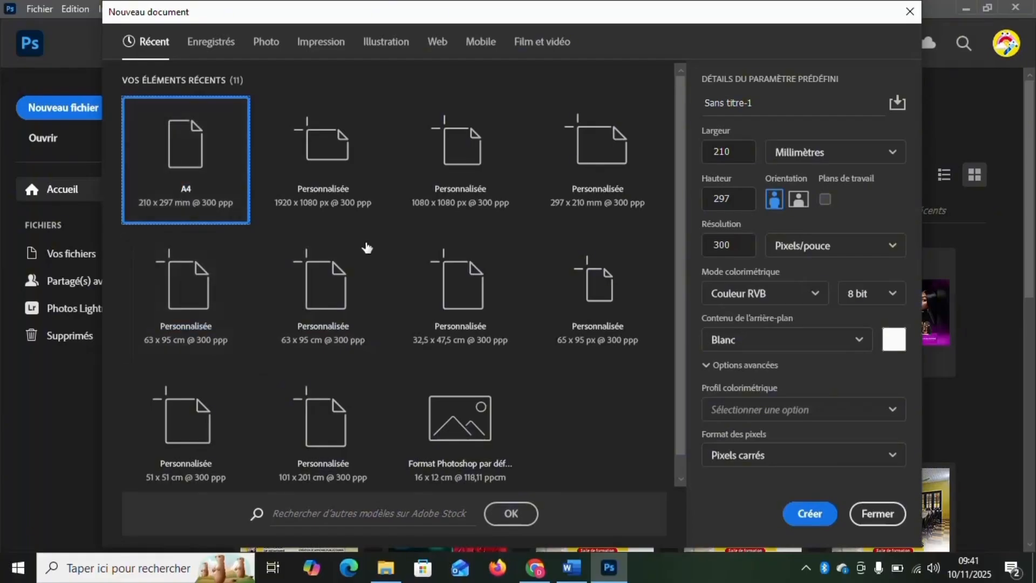
left_click(332, 46)
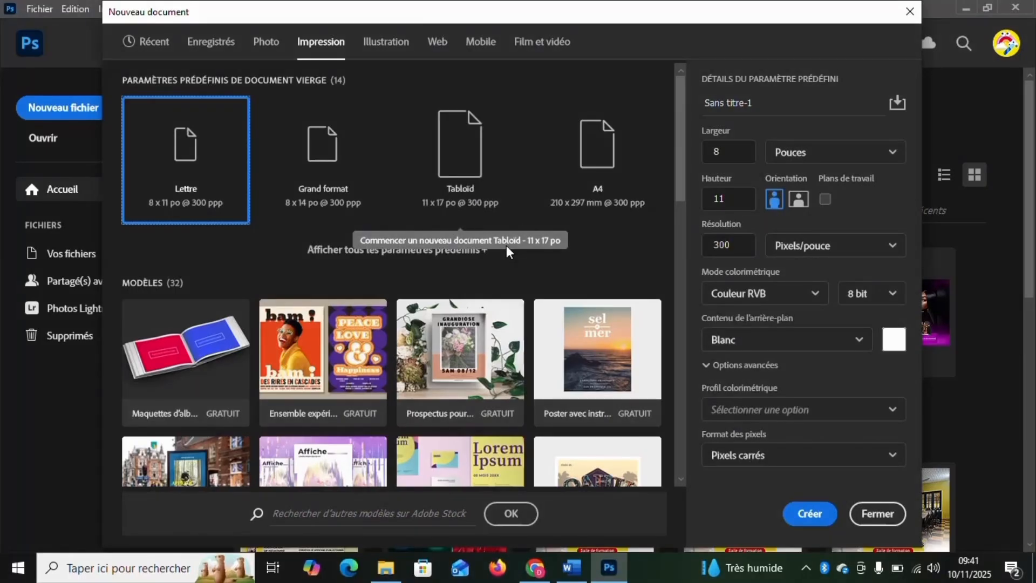
left_click(599, 158)
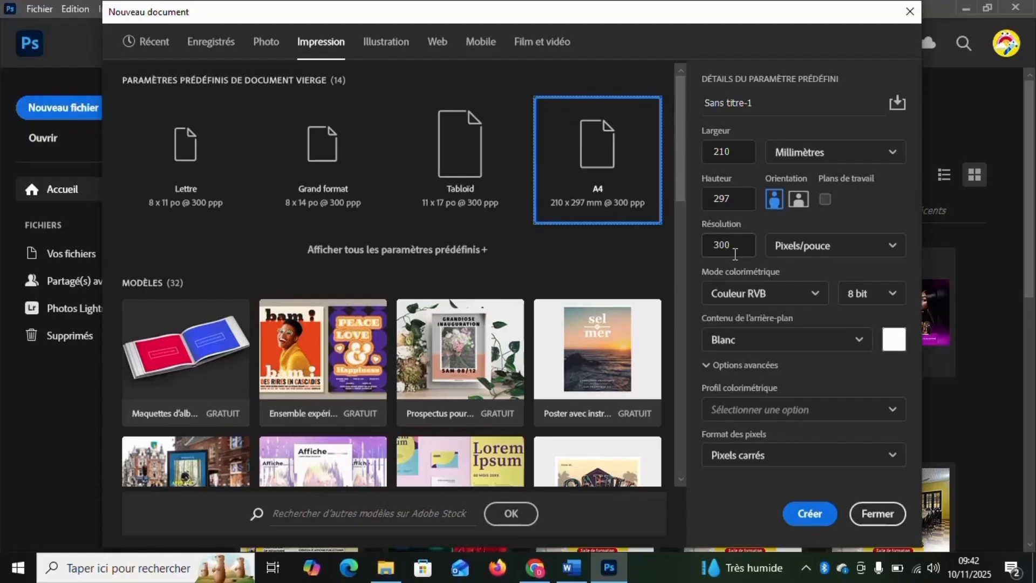
Switch the new document's colour mode to Couleur CMJN and back to Couleur RVB.
left_click(814, 294)
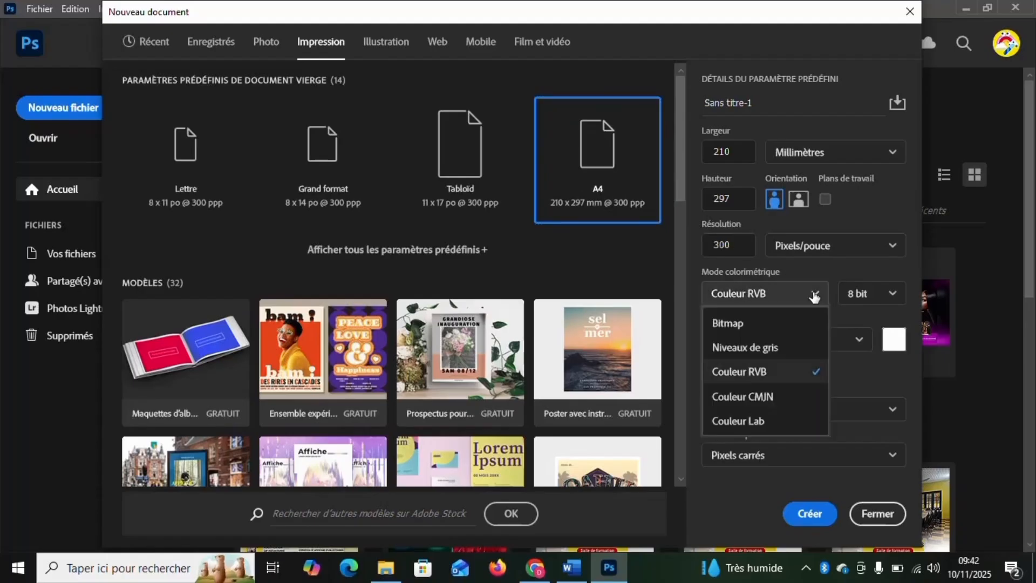
left_click(773, 398)
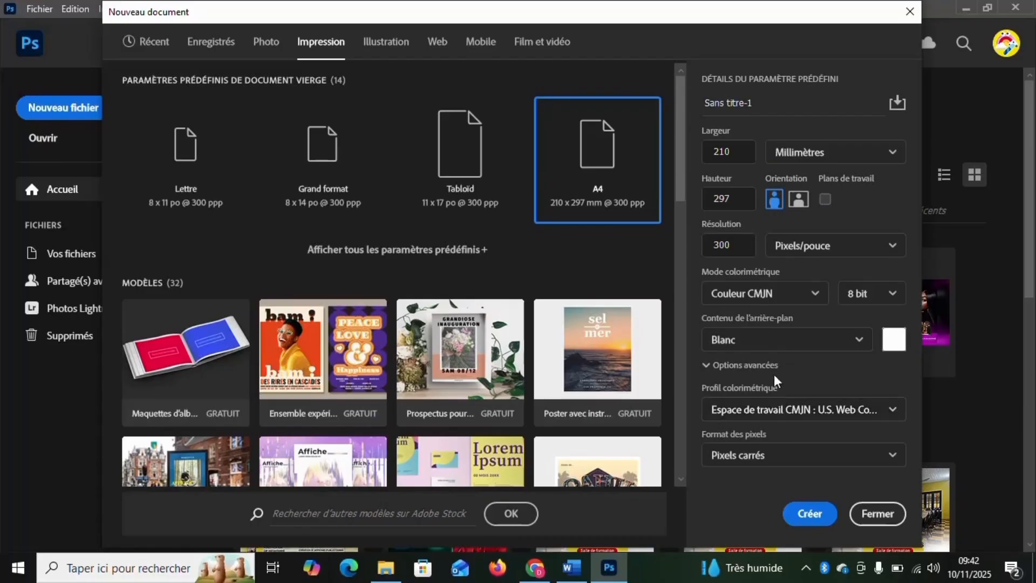
left_click(814, 294)
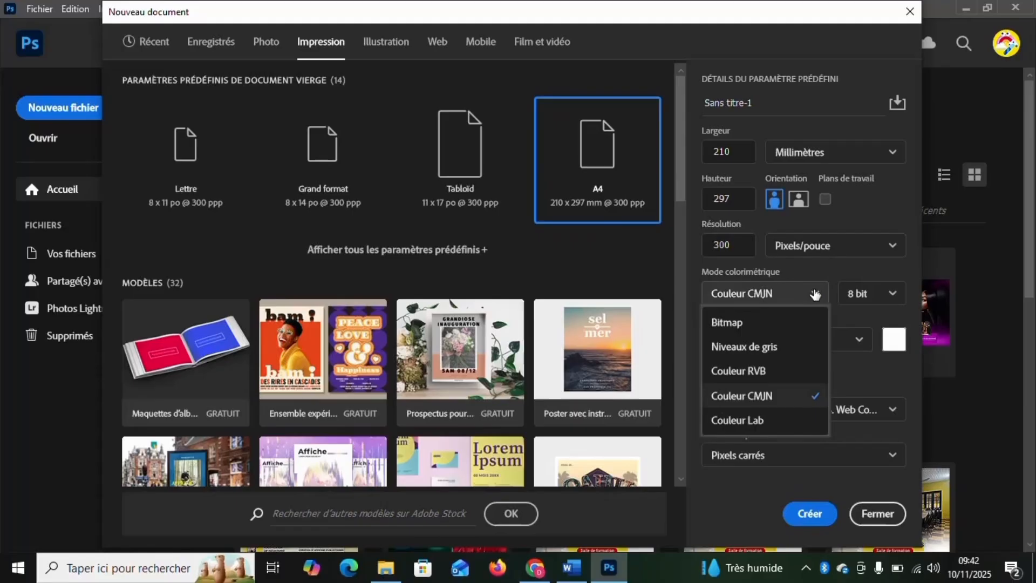
left_click(785, 373)
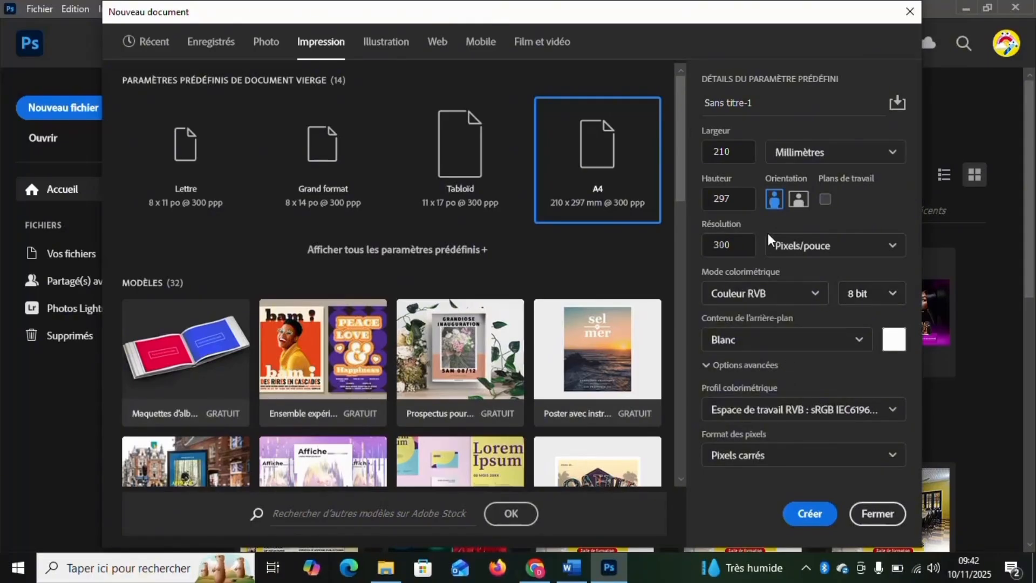
Set the A4 preset to landscape orientation and show all the print presets.
left_click(798, 201)
left_click(463, 254)
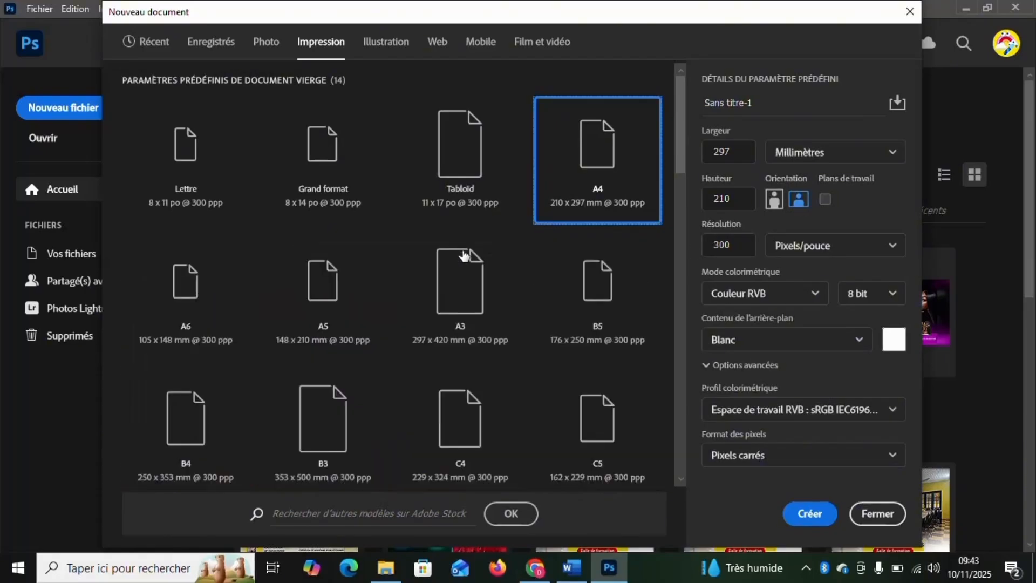
scroll(486, 283, "down", 5)
scroll(488, 295, "up", 2)
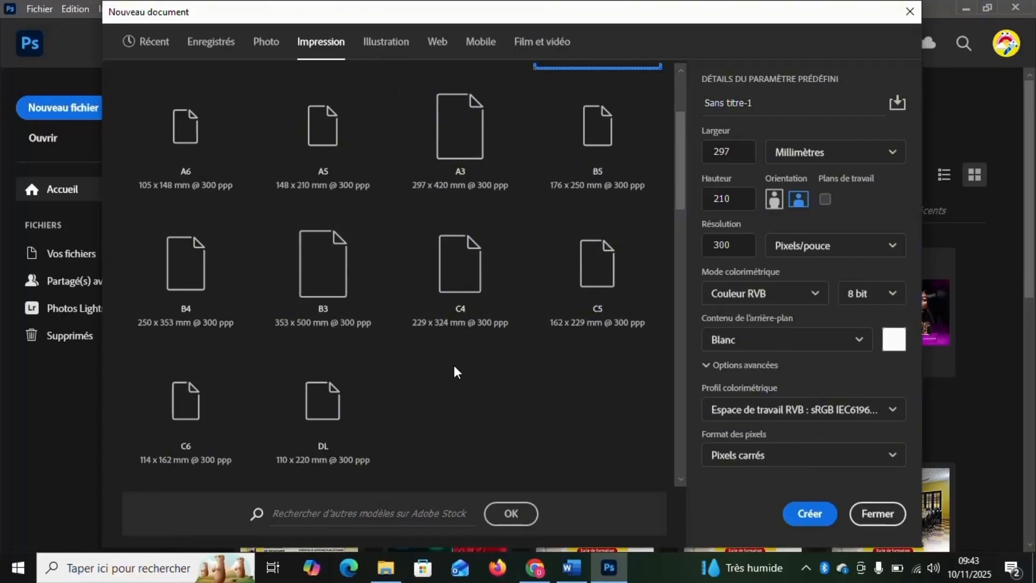
Review the document presets and templates offered for Web and for Film et vidéo.
left_click(437, 43)
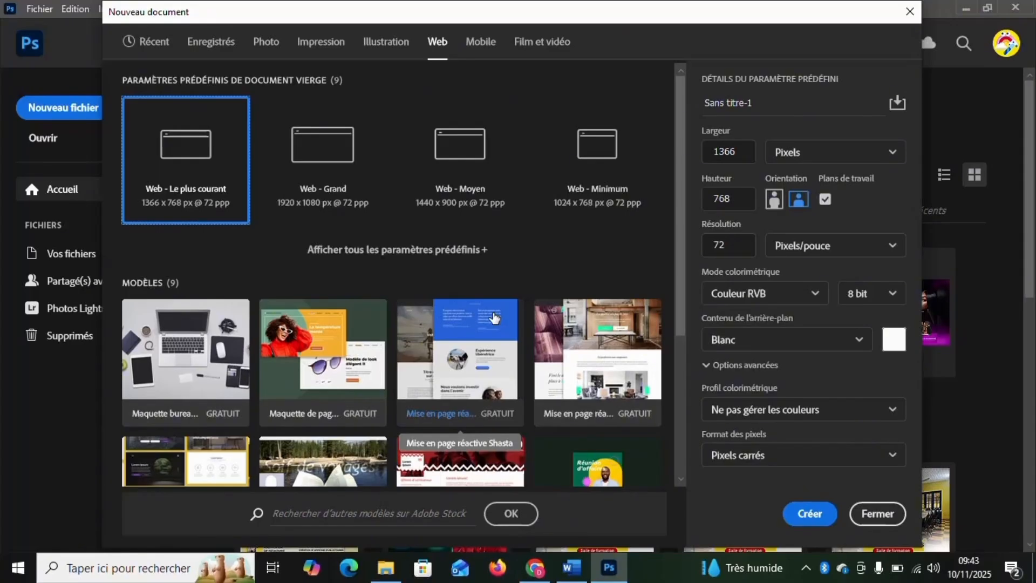
scroll(458, 345, "down", 3)
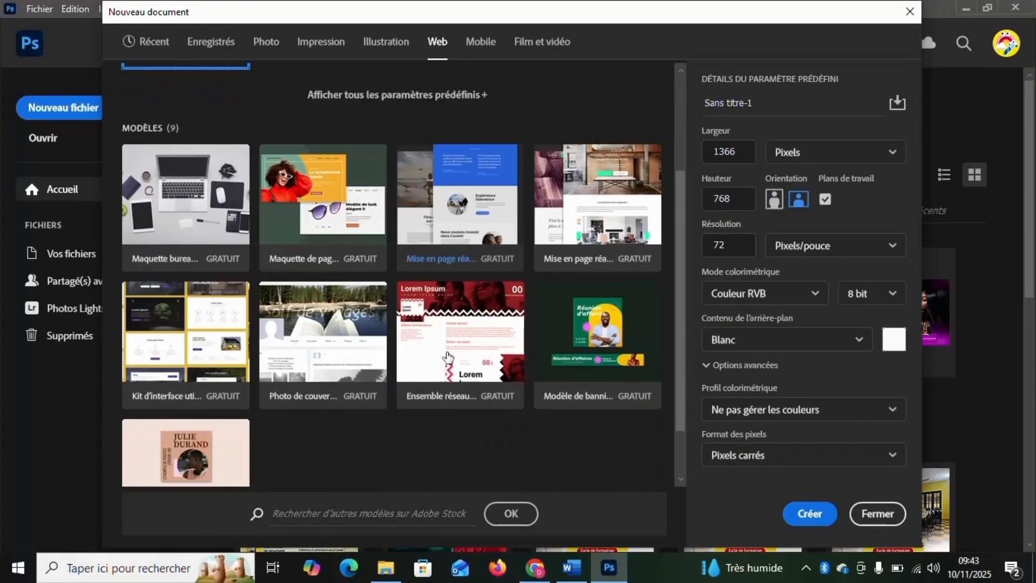
scroll(450, 353, "up", 3)
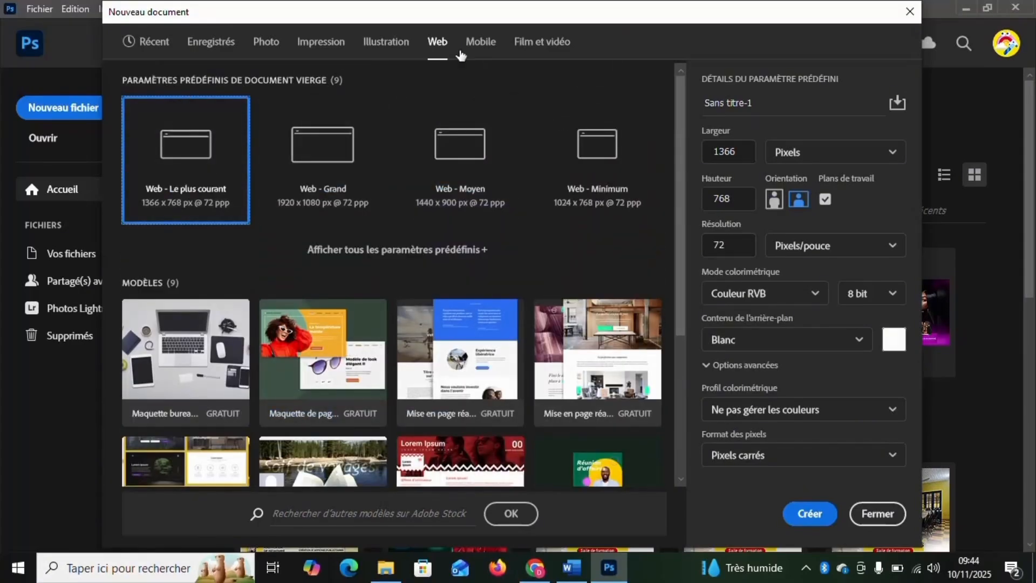
left_click(539, 48)
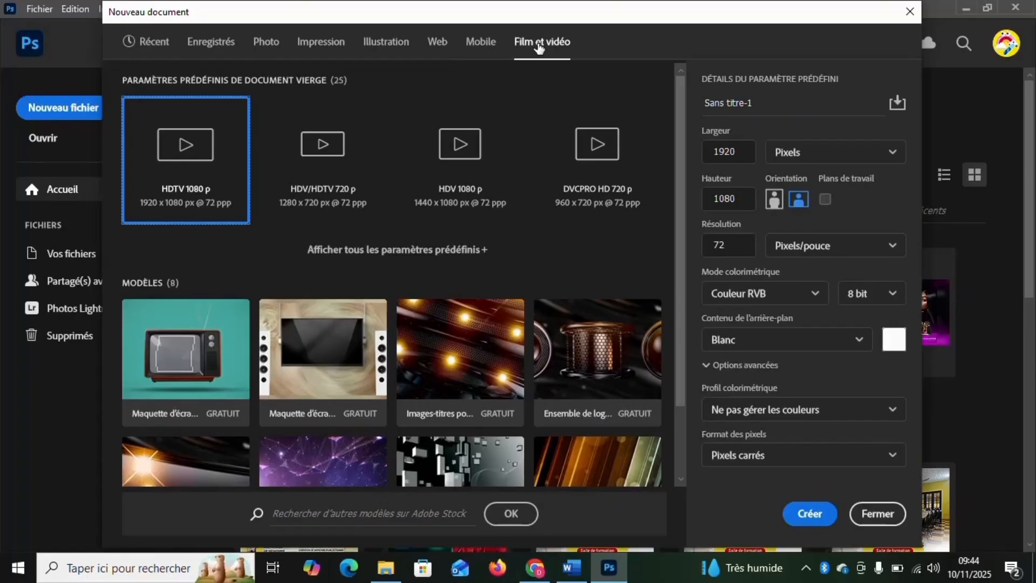
Create an A4 portrait document from the recent presets, 210 x 297 mm at 300 pixels/pouce in Couleur RVB.
left_click(153, 44)
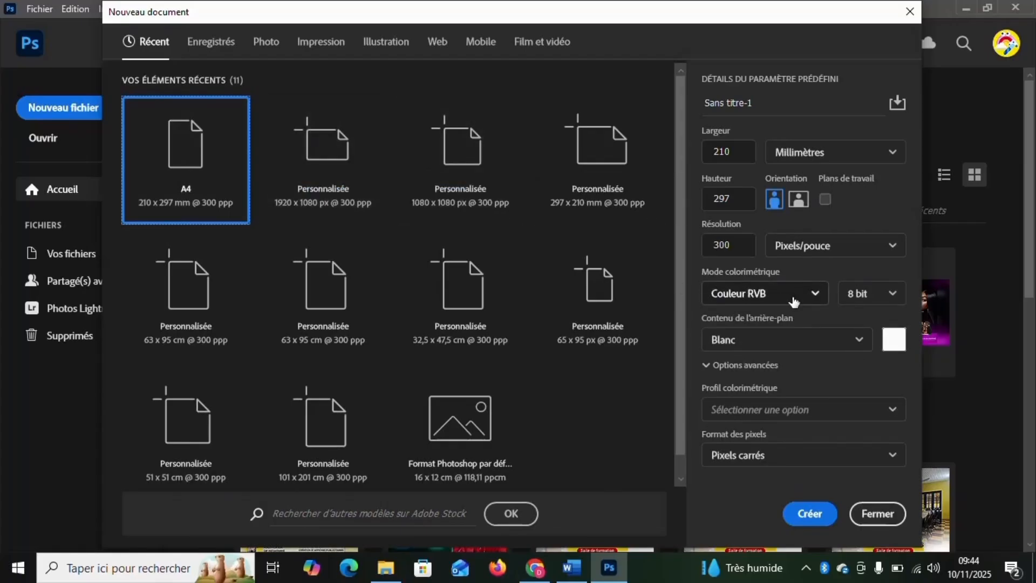
left_click(805, 515)
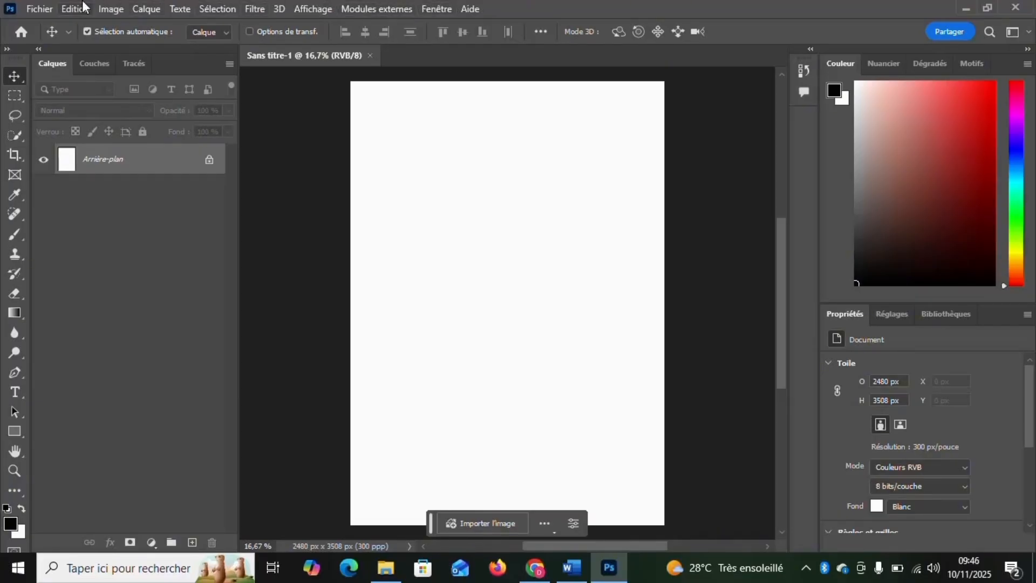
left_click(40, 9)
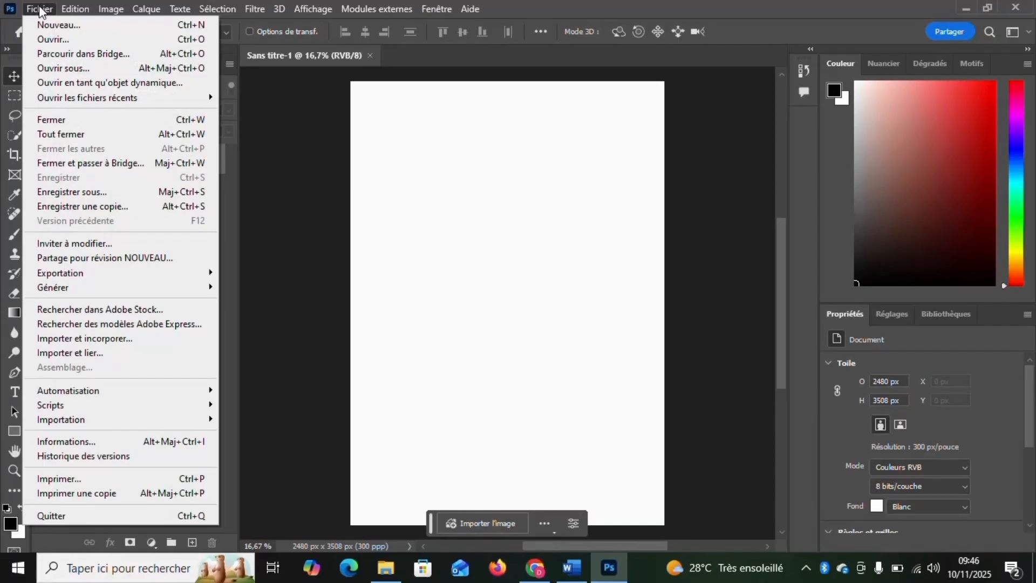
left_click(66, 30)
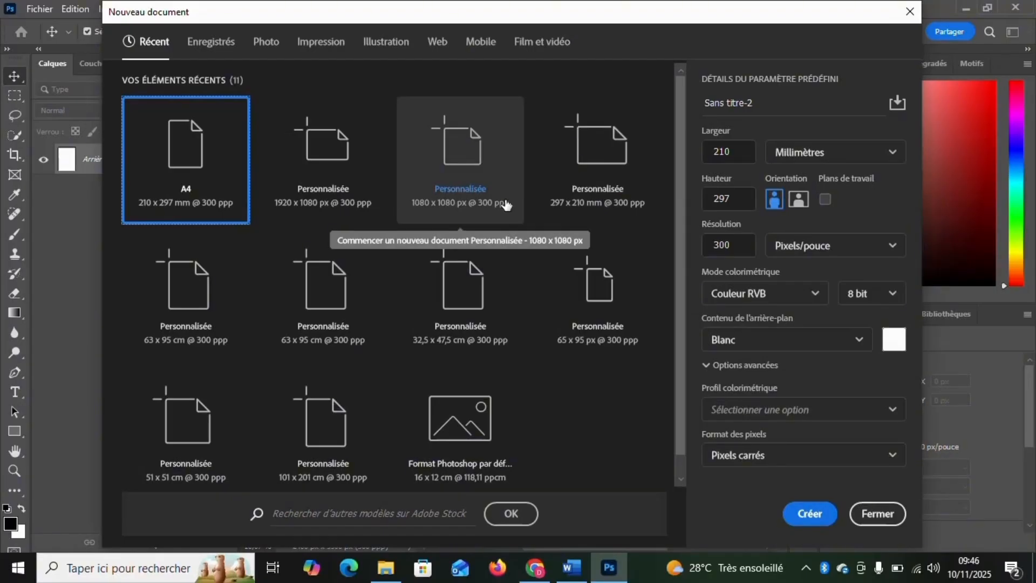
key("Escape")
Look over the file-handling and editing commands available for the blank document.
left_click(48, 12)
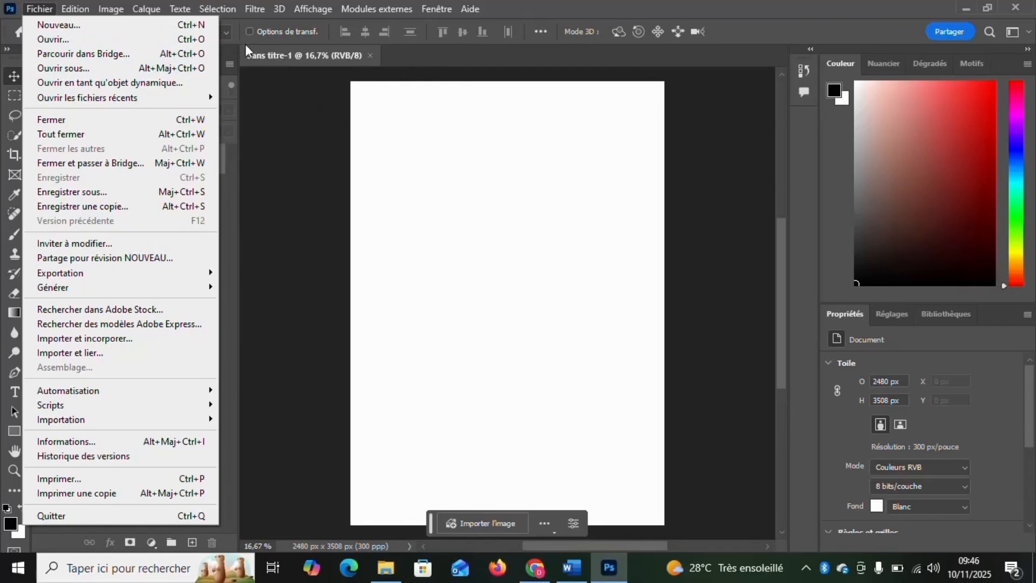
left_click(312, 52)
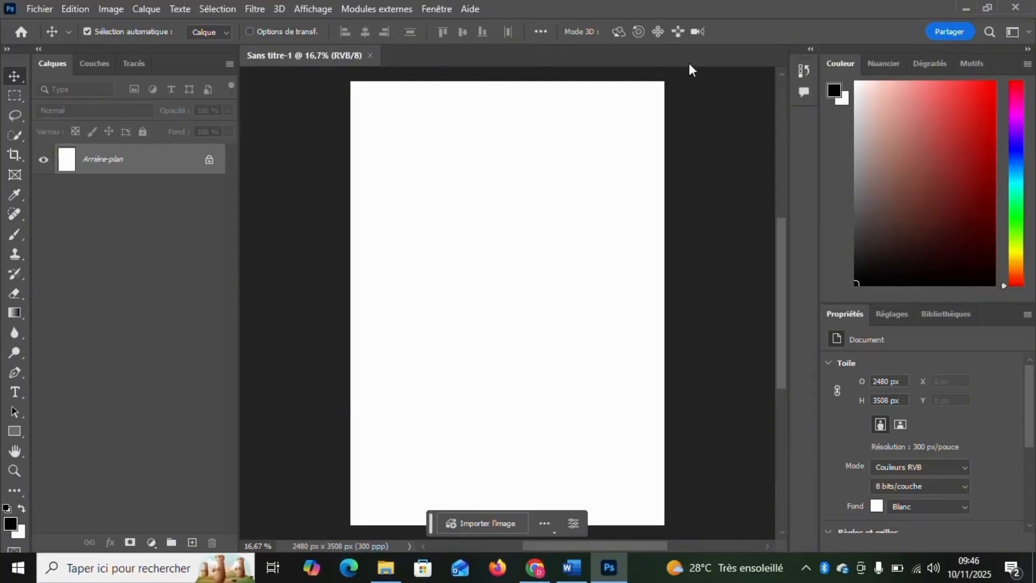
left_click(47, 3)
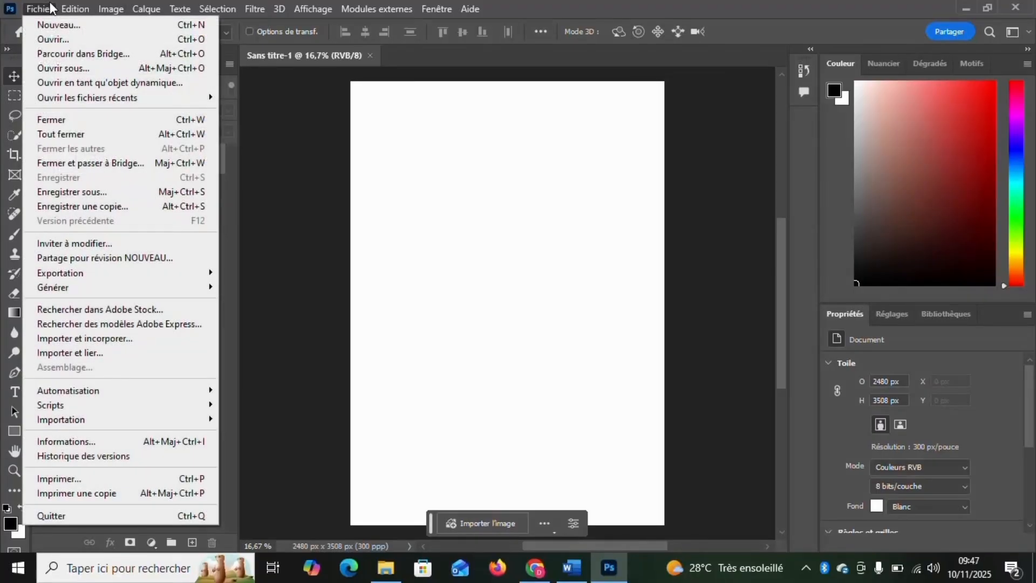
mouse_move(73, 9)
mouse_move(39, 8)
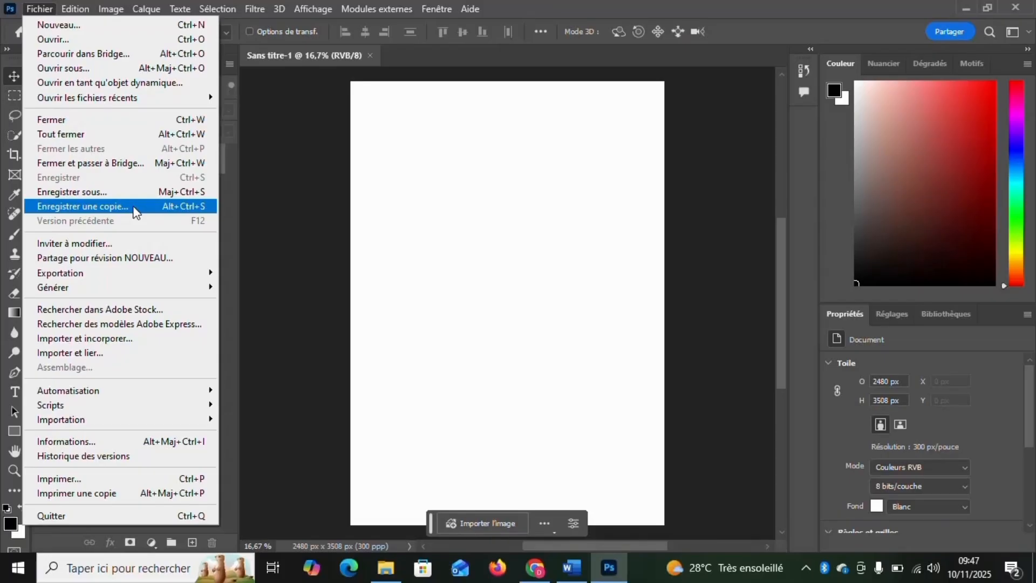
left_click(263, 123)
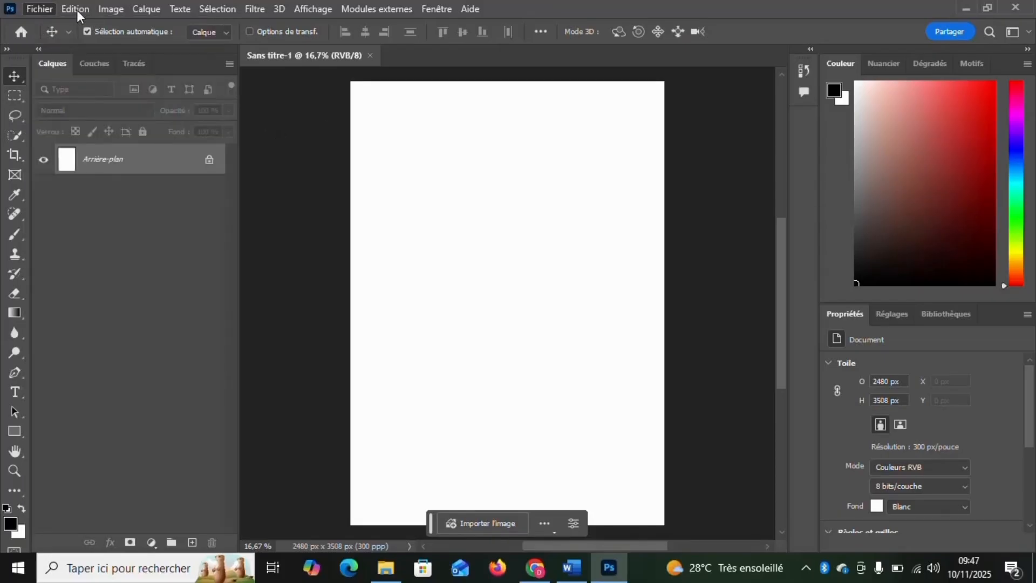
left_click(70, 9)
left_click(70, 8)
left_click(70, 8)
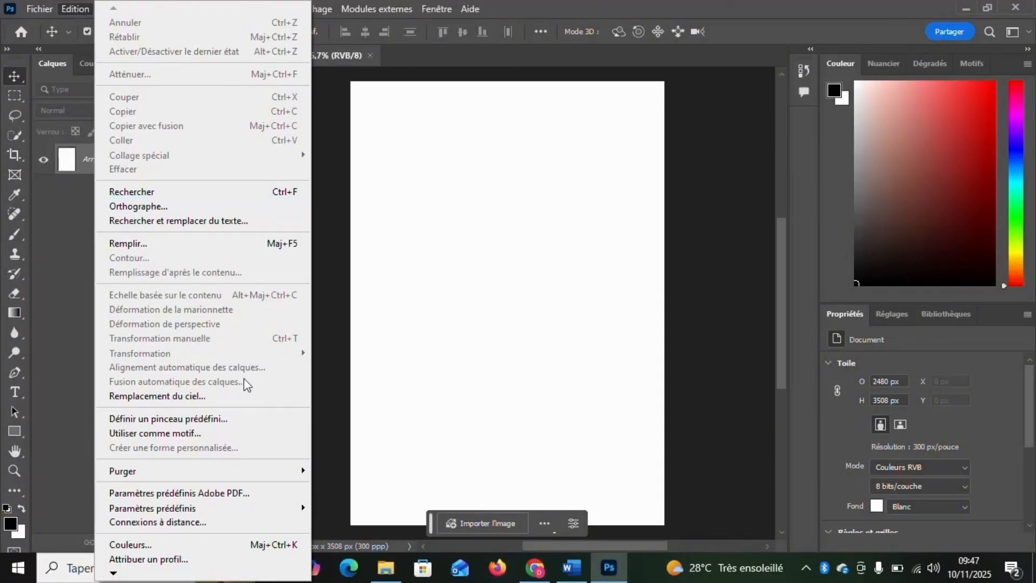
left_click(415, 249)
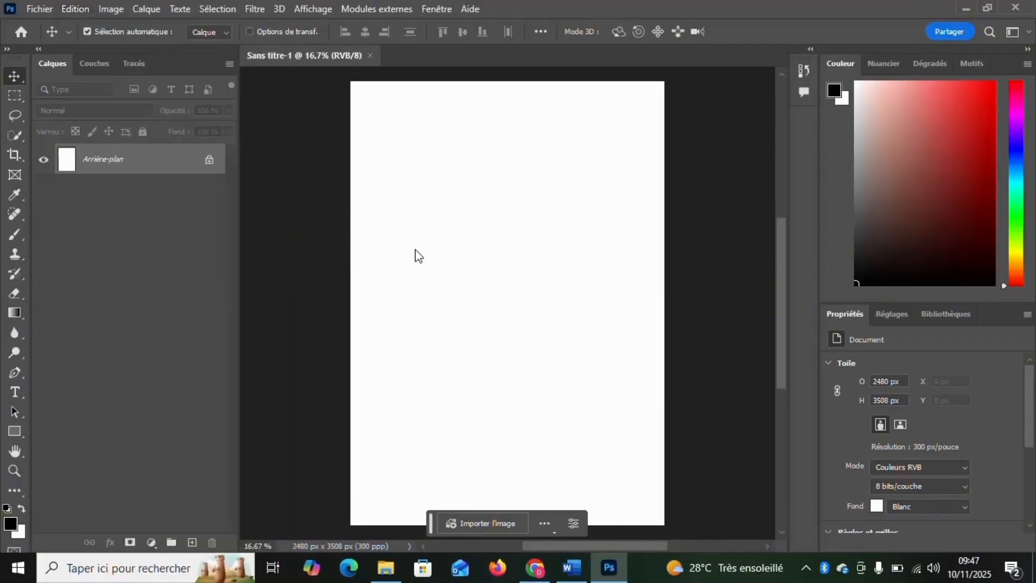
Examine the image colour modes and the image adjustment commands available for the document.
left_click(112, 14)
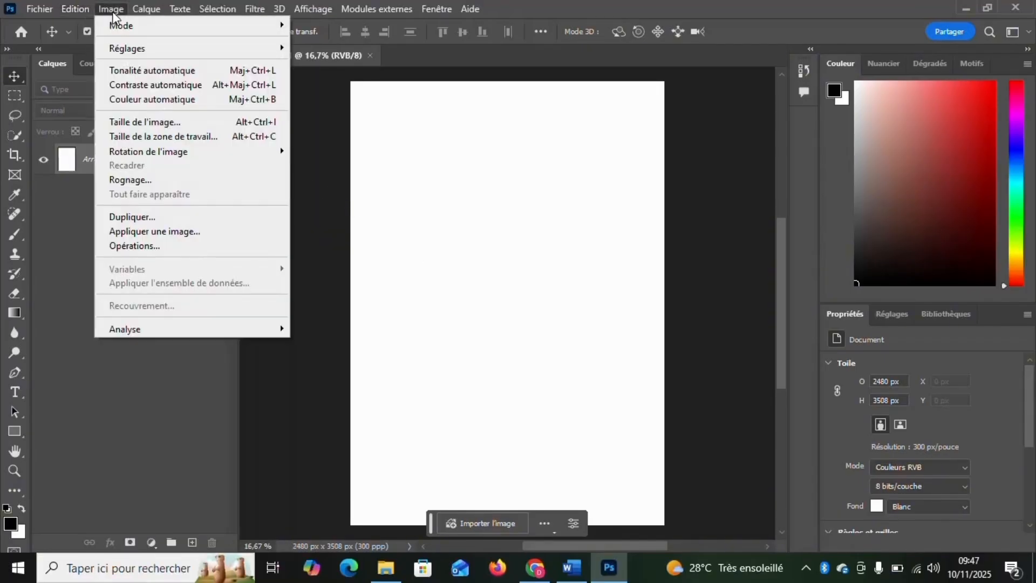
mouse_move(171, 26)
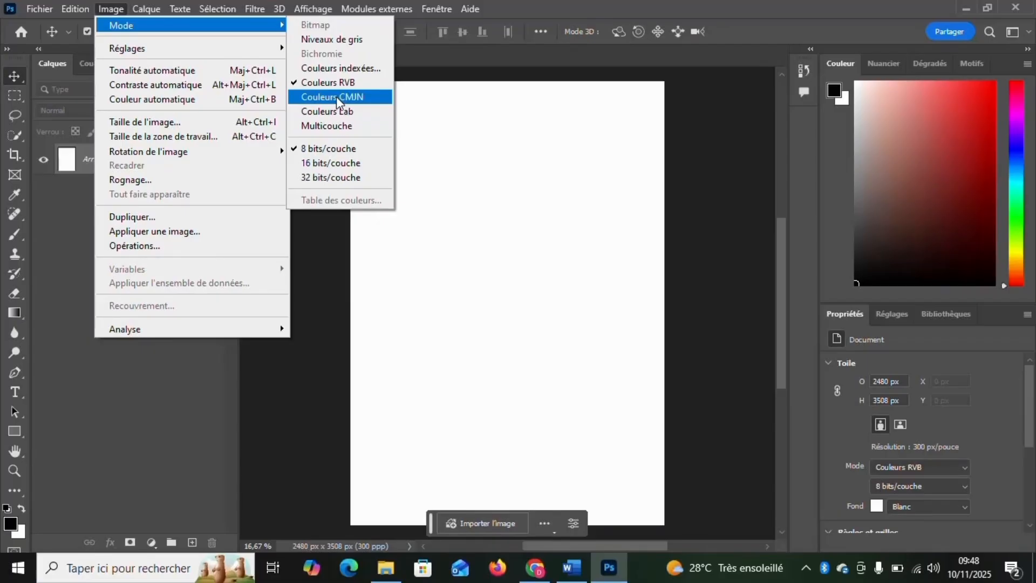
mouse_move(264, 48)
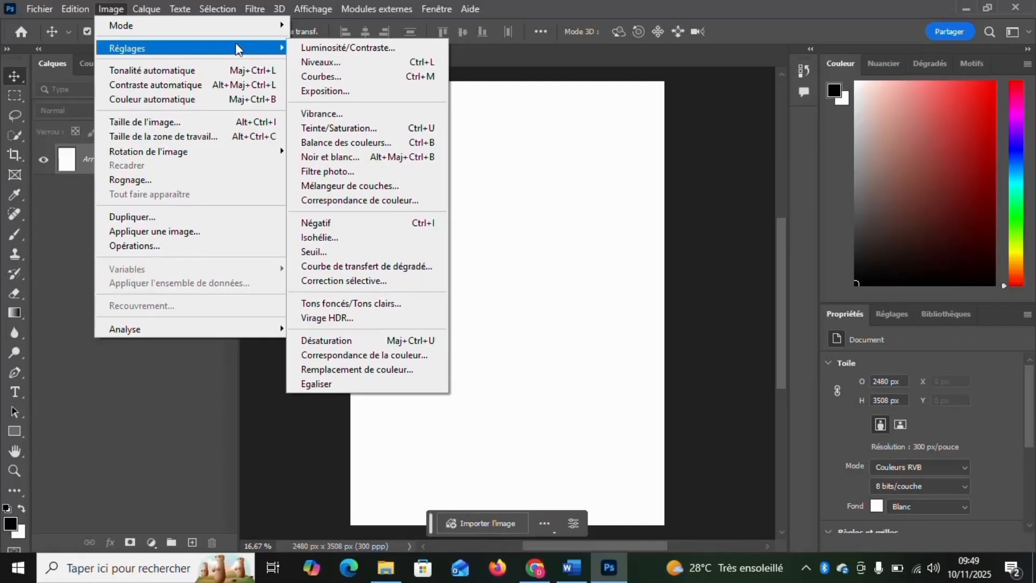
left_click(105, 301)
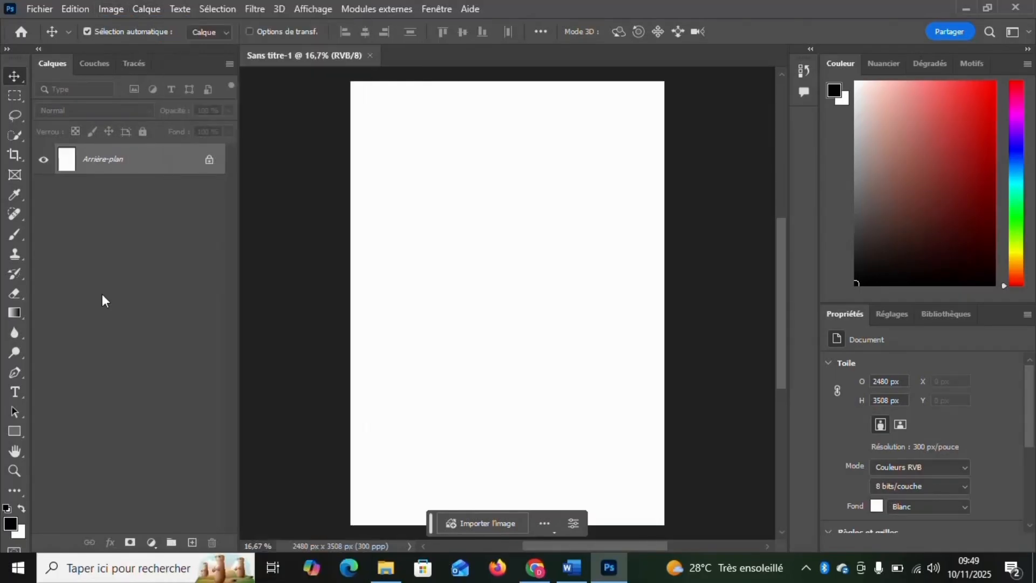
Look over the list of available panels and open the Historique panel.
left_click(441, 14)
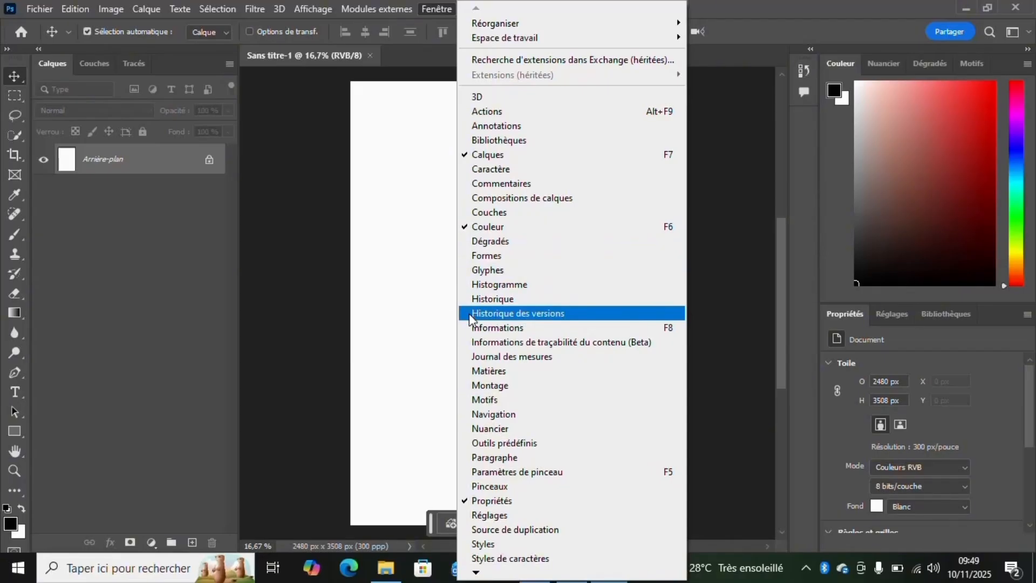
left_click(803, 68)
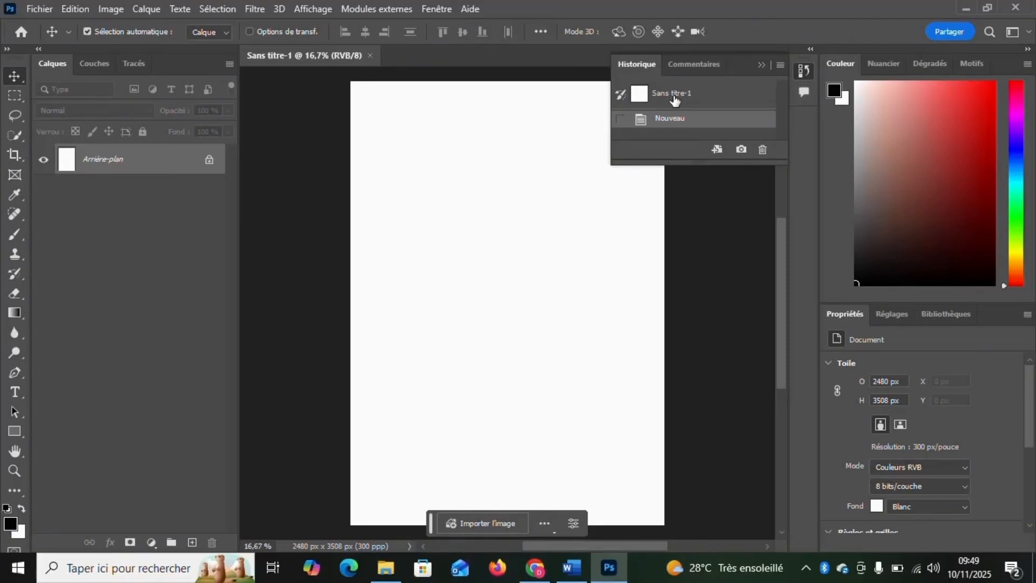
Collapse the Historique panel, then reset the Les indispensables workspace to its default layout.
left_click(807, 72)
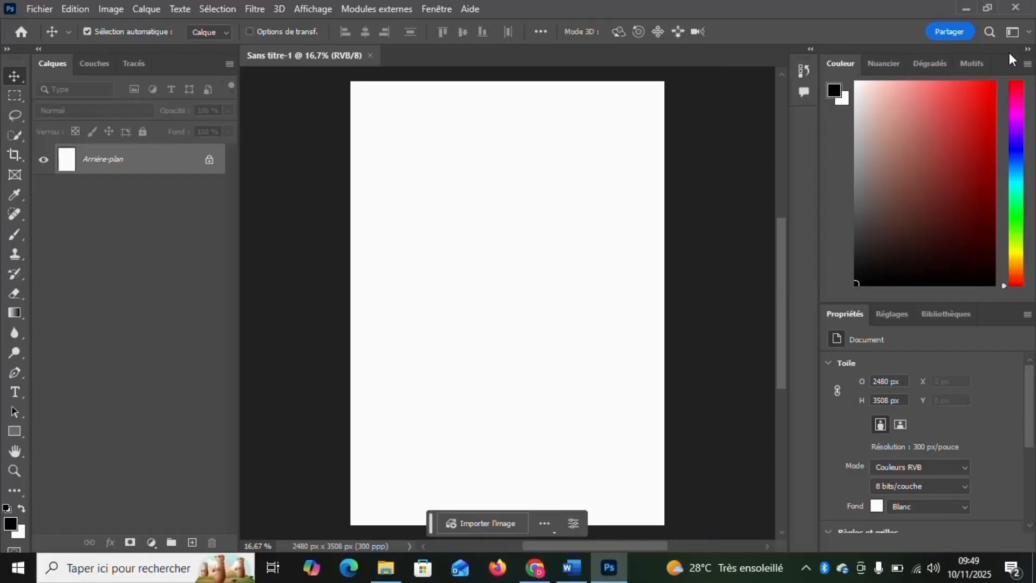
left_click(1029, 32)
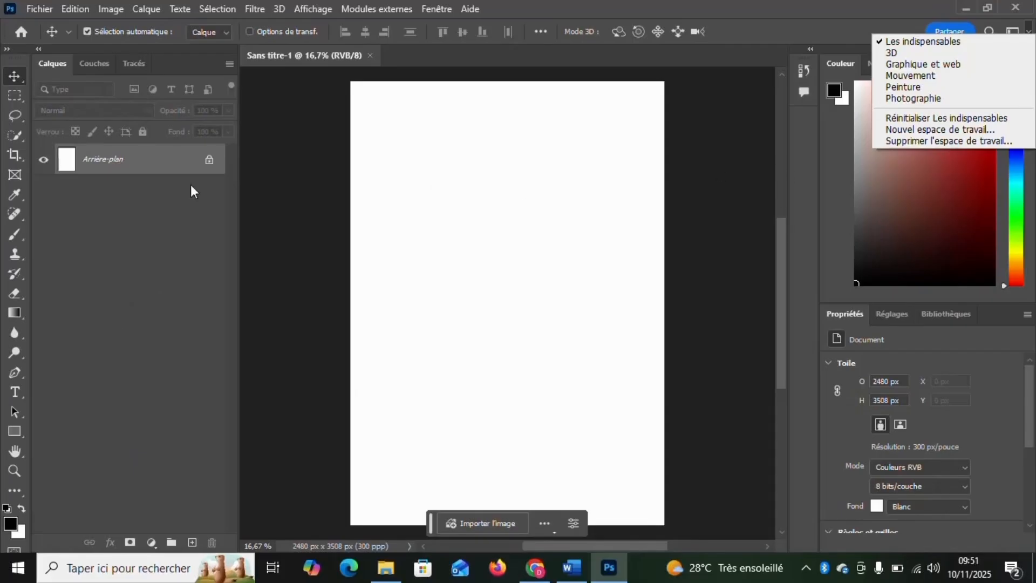
left_click(94, 258)
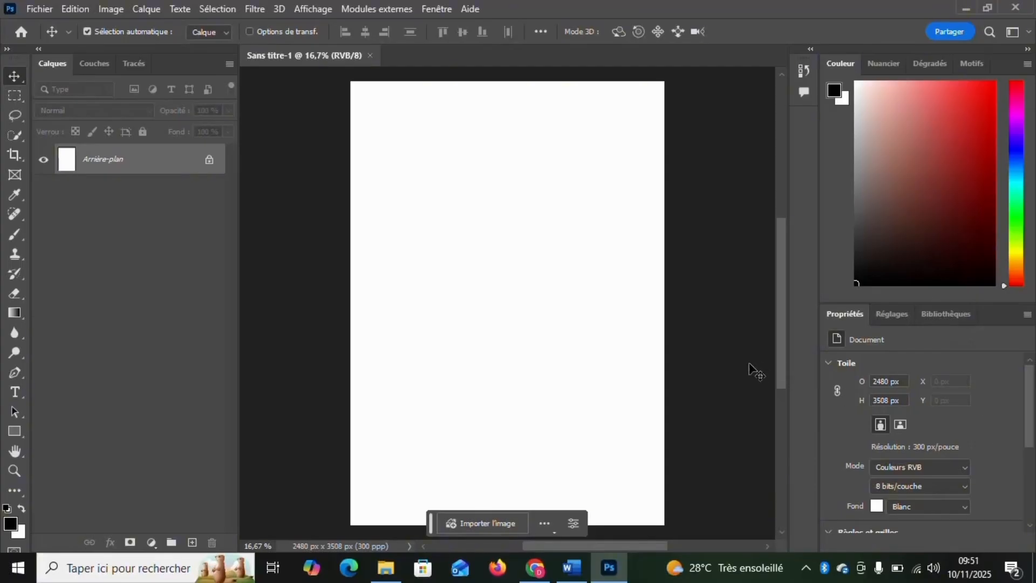
left_click(1029, 34)
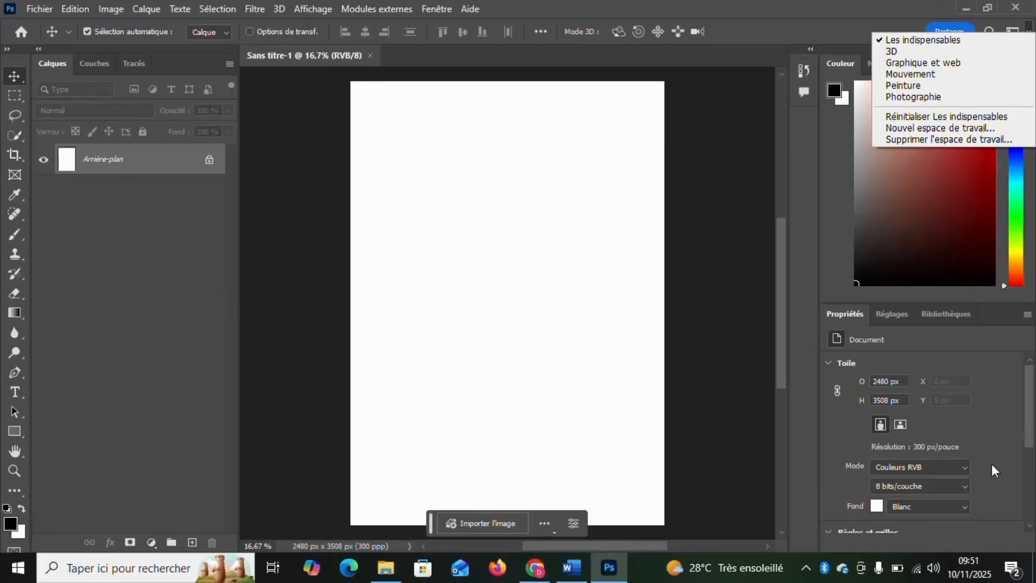
left_click(933, 114)
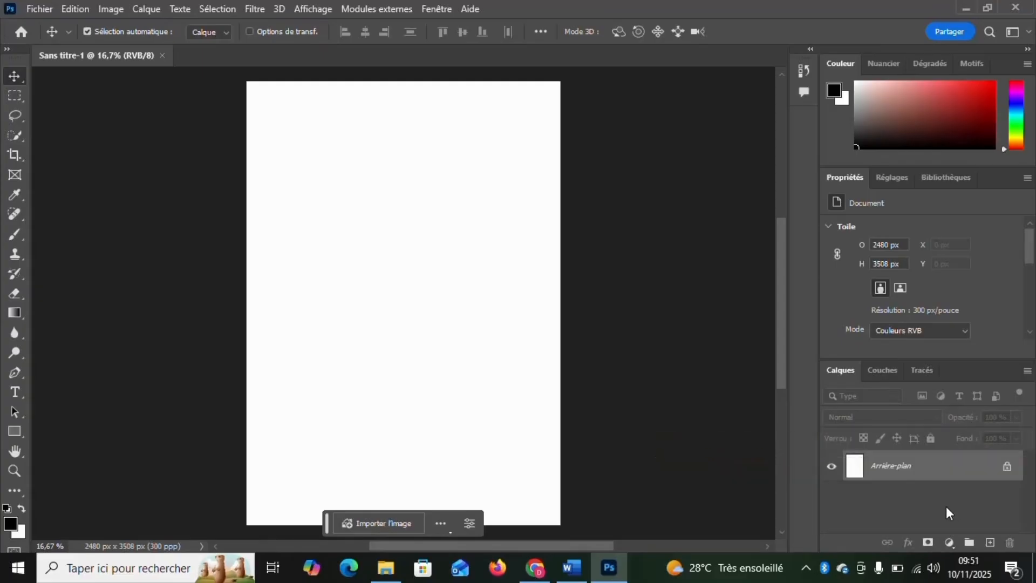
Dock the Calques, Couches and Tracés panel group beside the toolbar.
scroll(964, 508, "down", 1)
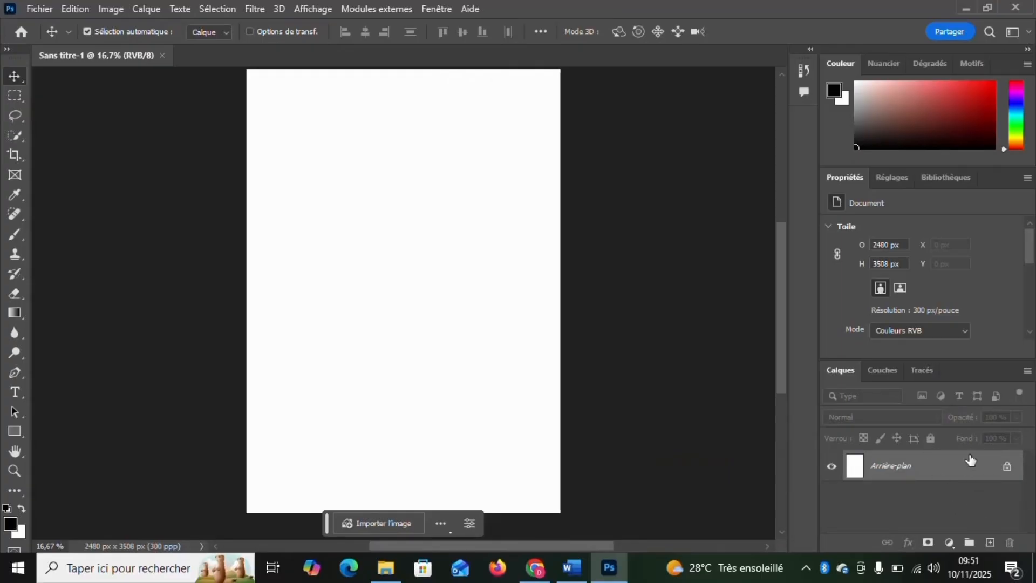
left_click_drag(970, 367, 33, 98)
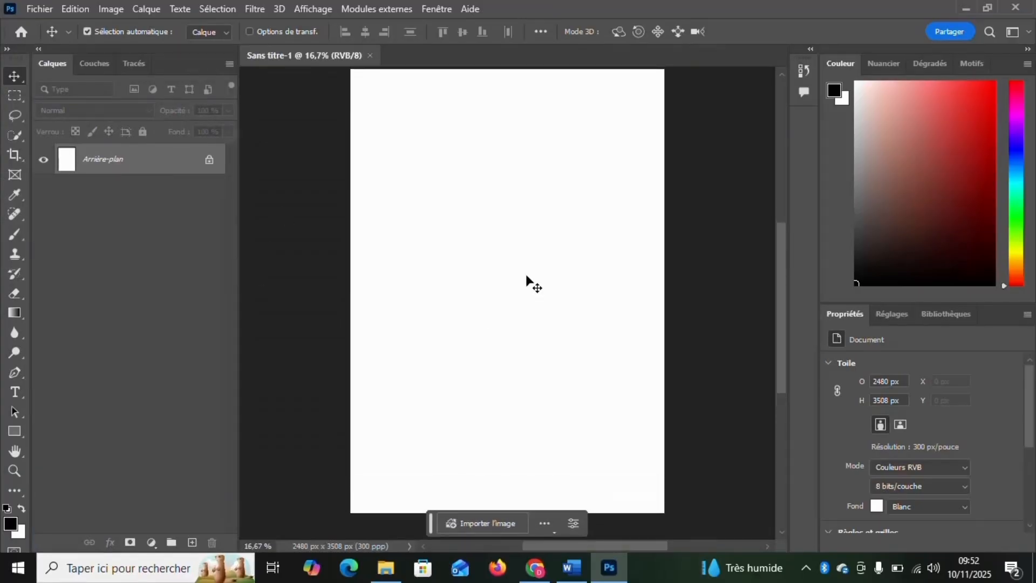
scroll(526, 277, "up", 2)
scroll(526, 277, "down", 1)
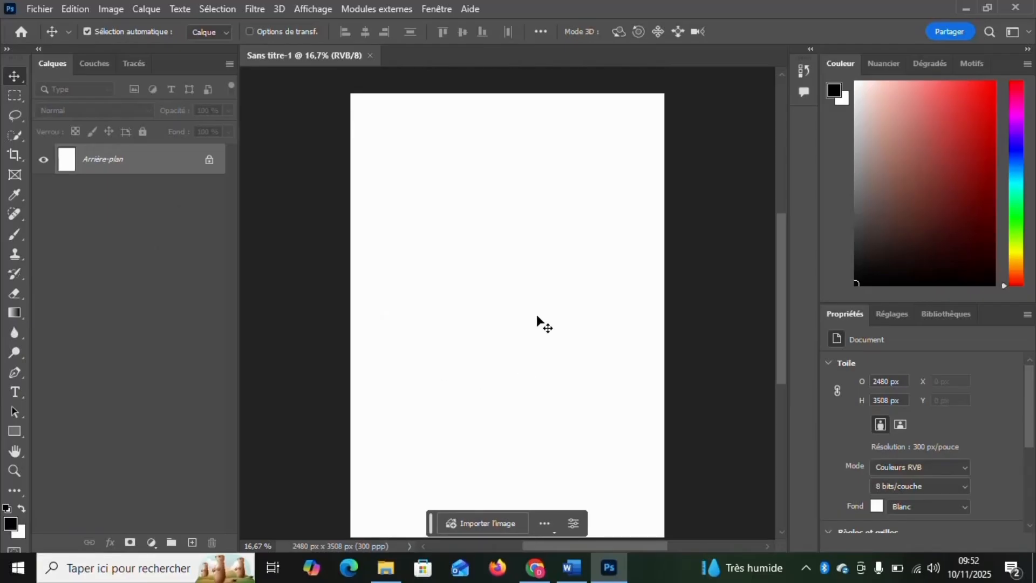
scroll(536, 315, "down", 2)
scroll(536, 315, "up", 1)
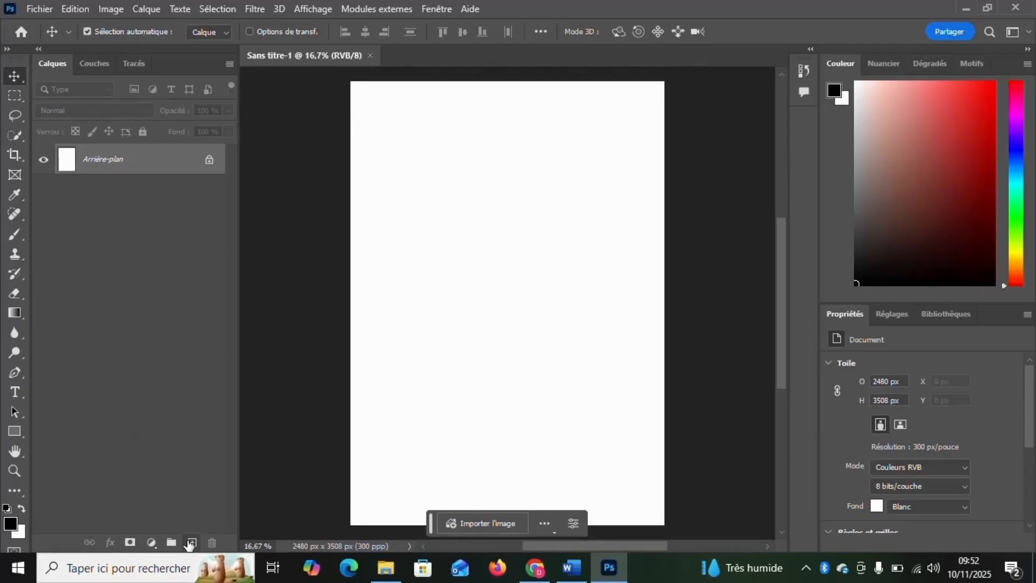
Add ten new empty layers above Arrière-plan.
left_click(192, 542)
left_click(192, 542)
left_click(191, 542)
left_click(192, 542)
left_click(191, 542)
left_click(191, 542)
left_click(191, 543)
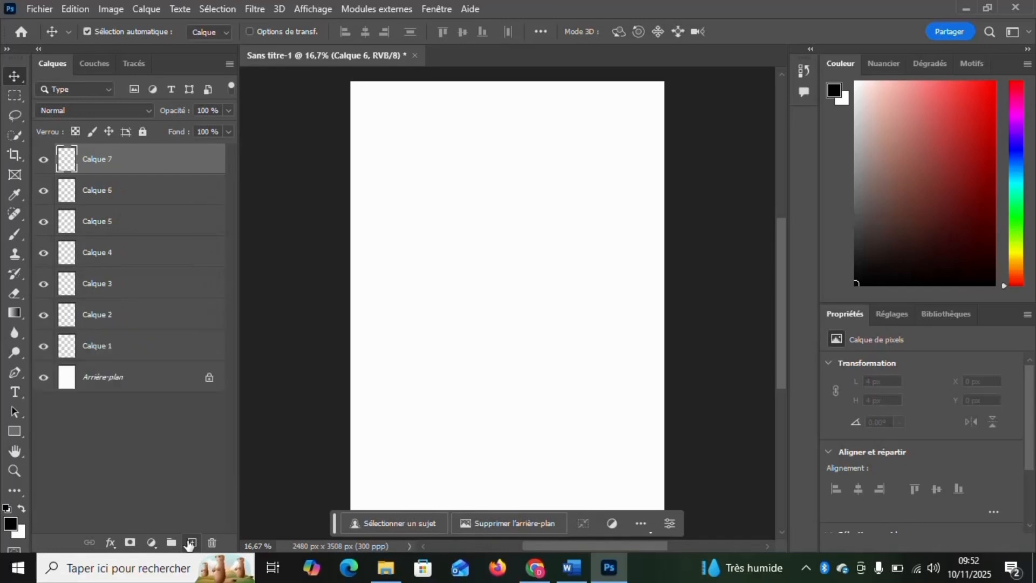
left_click(191, 542)
left_click(192, 542)
left_click(192, 542)
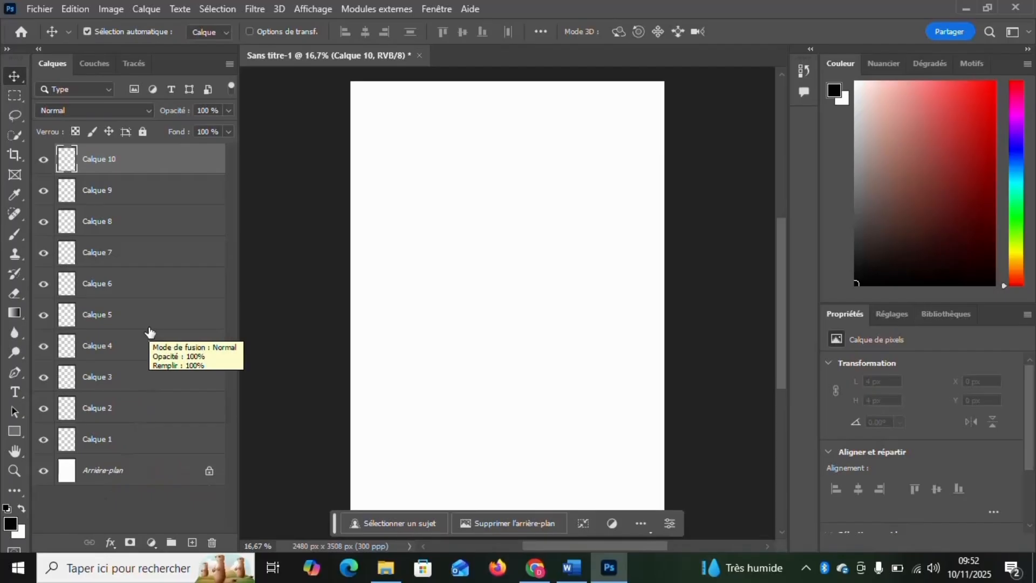
Delete all ten empty layers so that only Arrière-plan is left.
key("Delete")
key("Delete")
key("Delete")
key("Delete")
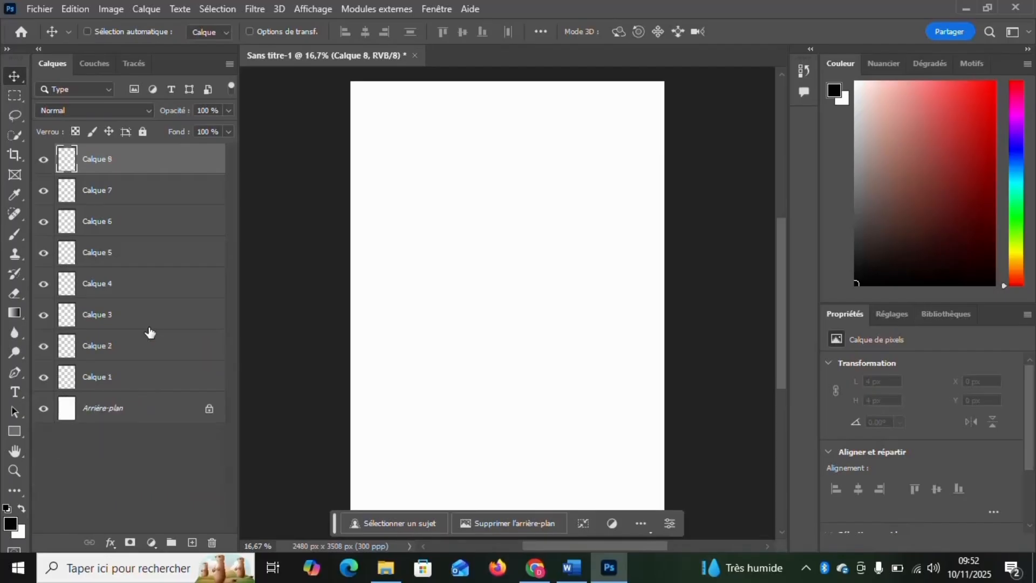
key("z")
key("Delete")
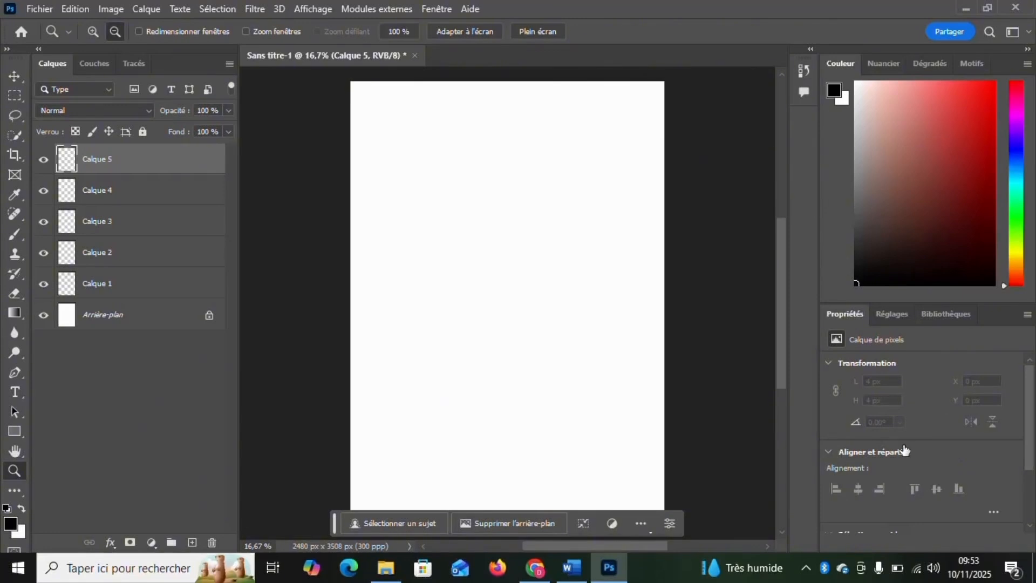
scroll(905, 450, "down", 1)
scroll(938, 431, "up", 1)
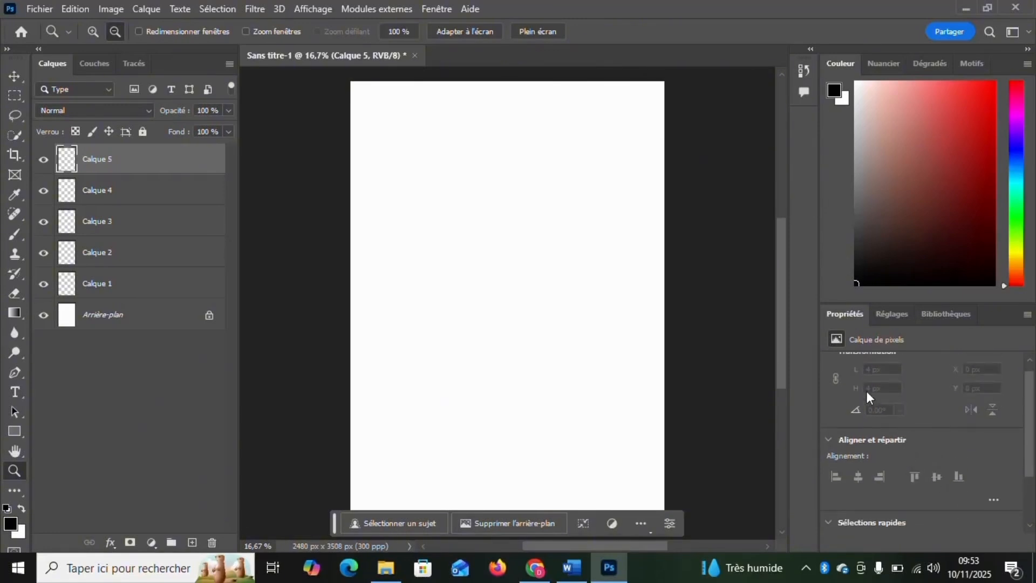
key("Delete")
key("Delete")
key("Delete")
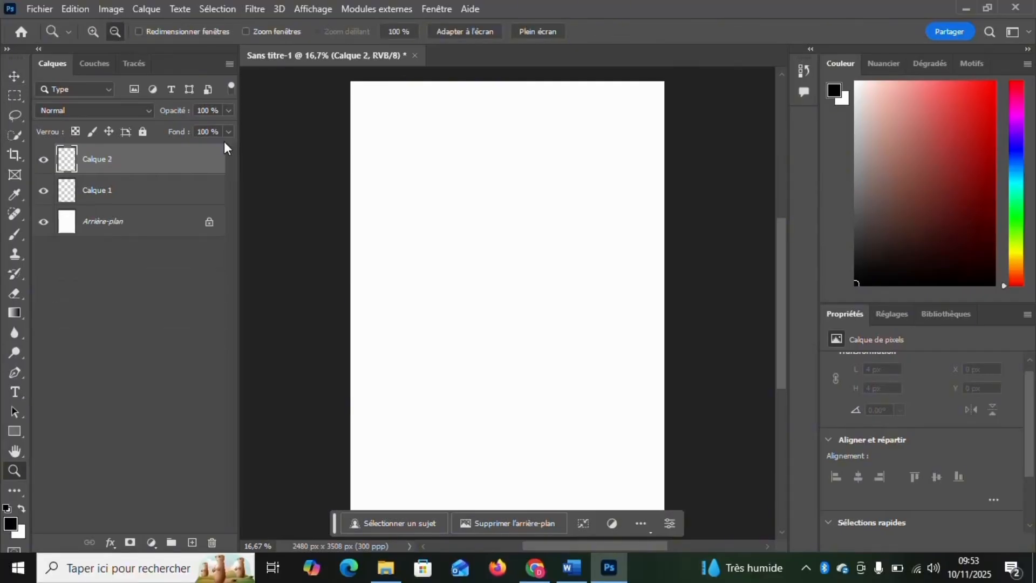
key("Delete")
key("Delete")
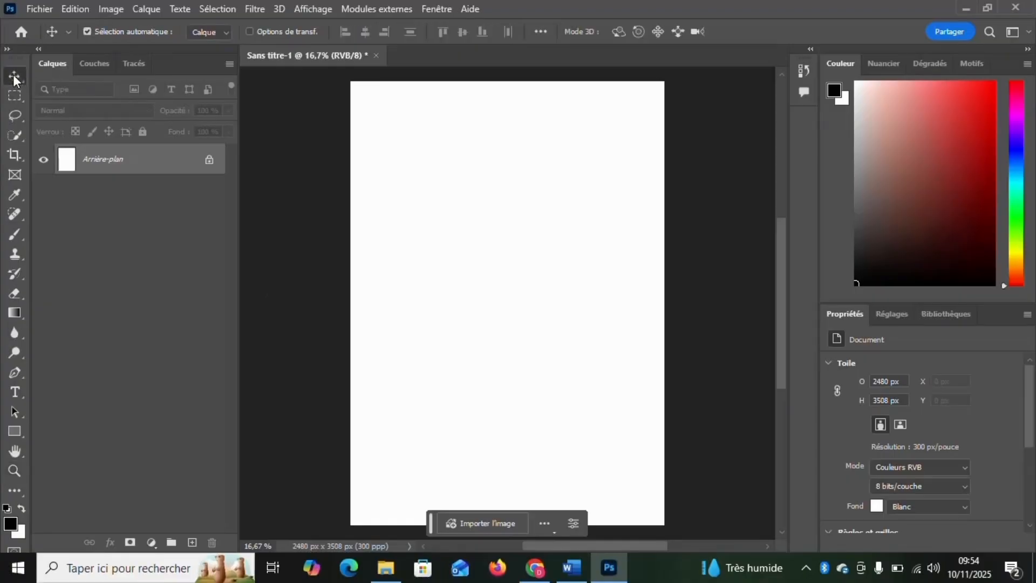
Switch to File Explorer and place the portrait of the crouching man in black from folder o onto the blank document.
mouse_move(13, 75)
left_click(386, 570)
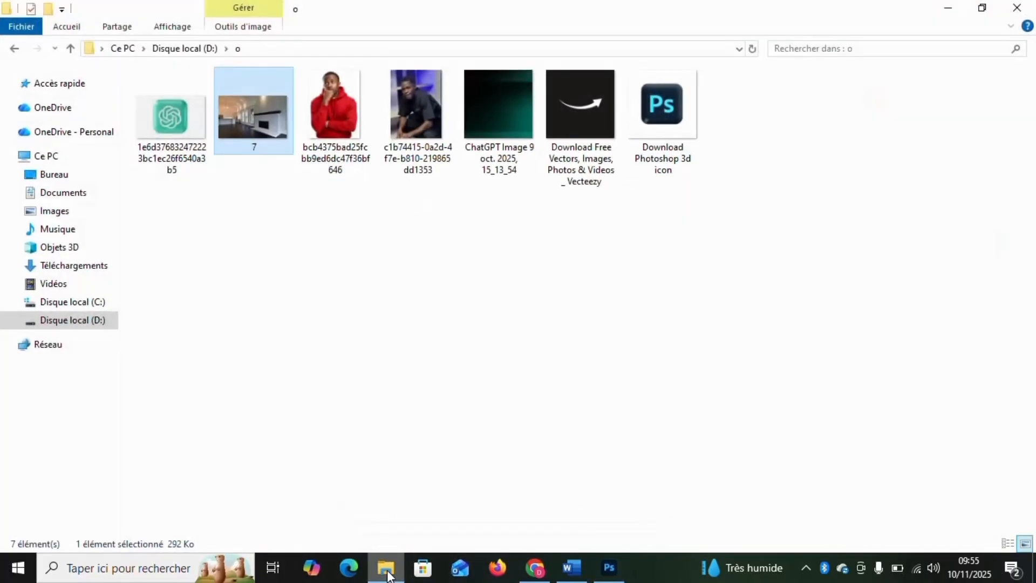
left_click(423, 94)
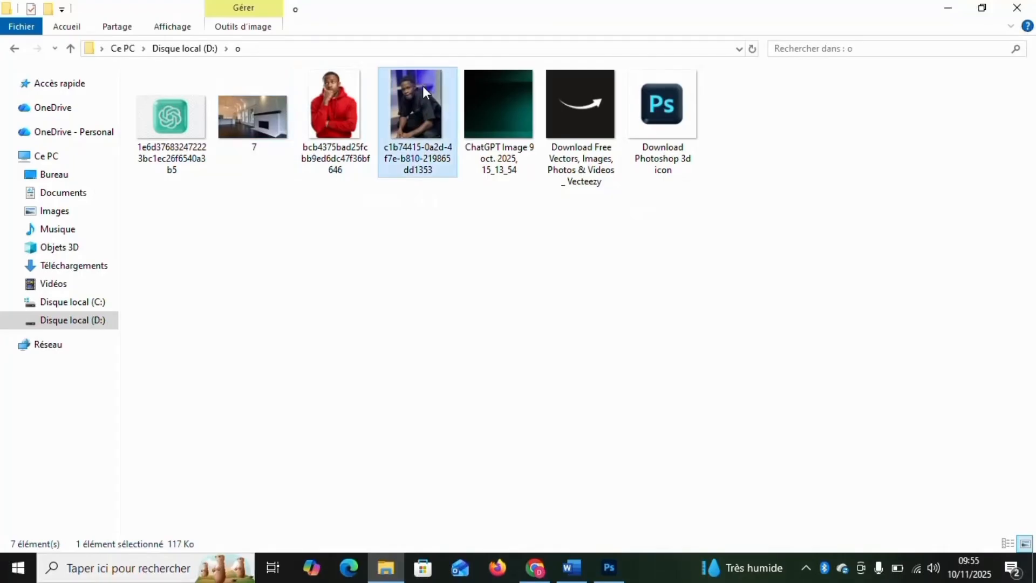
left_click_drag(426, 78, 497, 342)
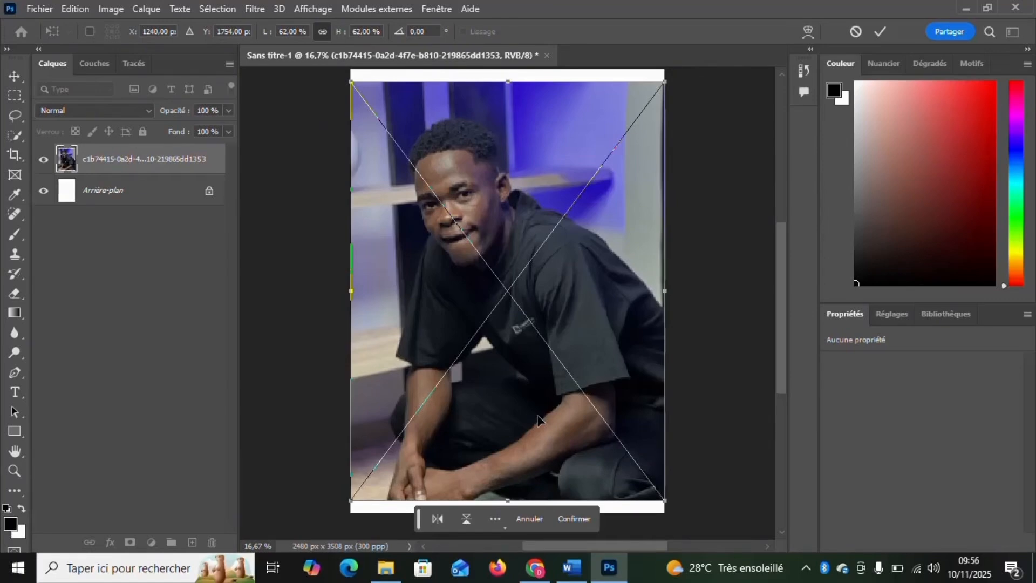
Flip the placed photo horizontally and flip it back to its original orientation.
scroll(534, 426, "down", 2)
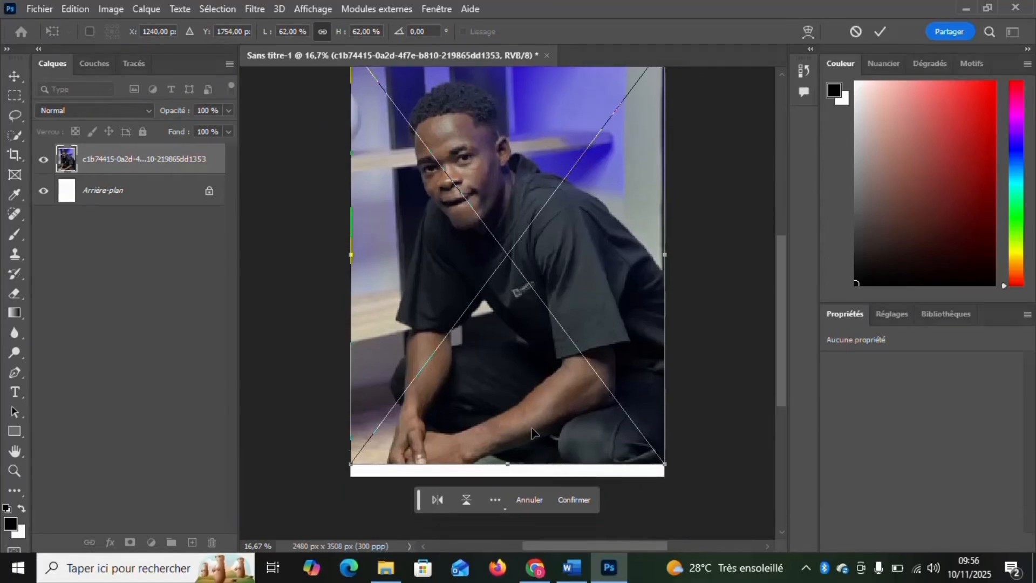
scroll(533, 432, "down", 1)
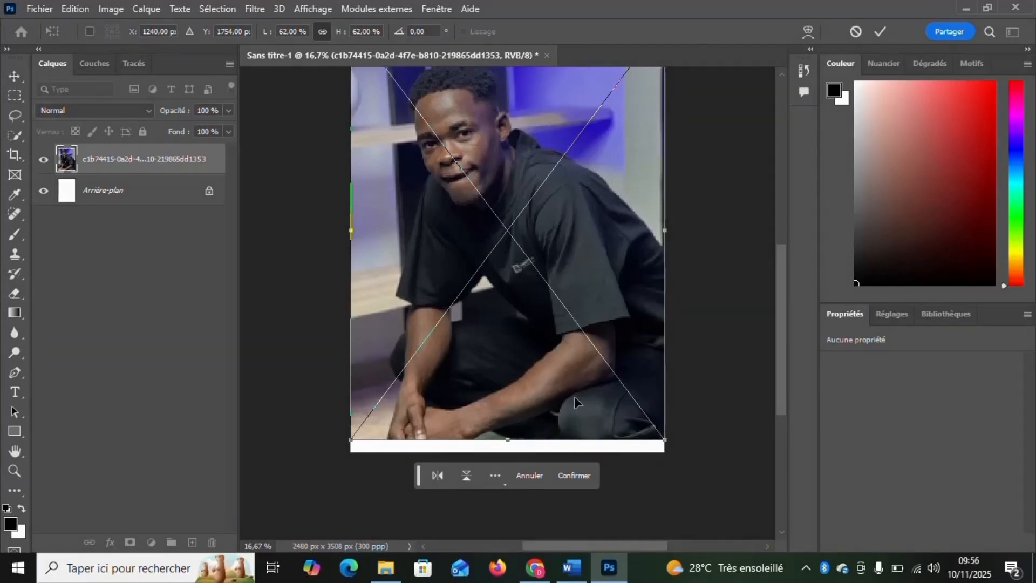
scroll(525, 387, "down", 1)
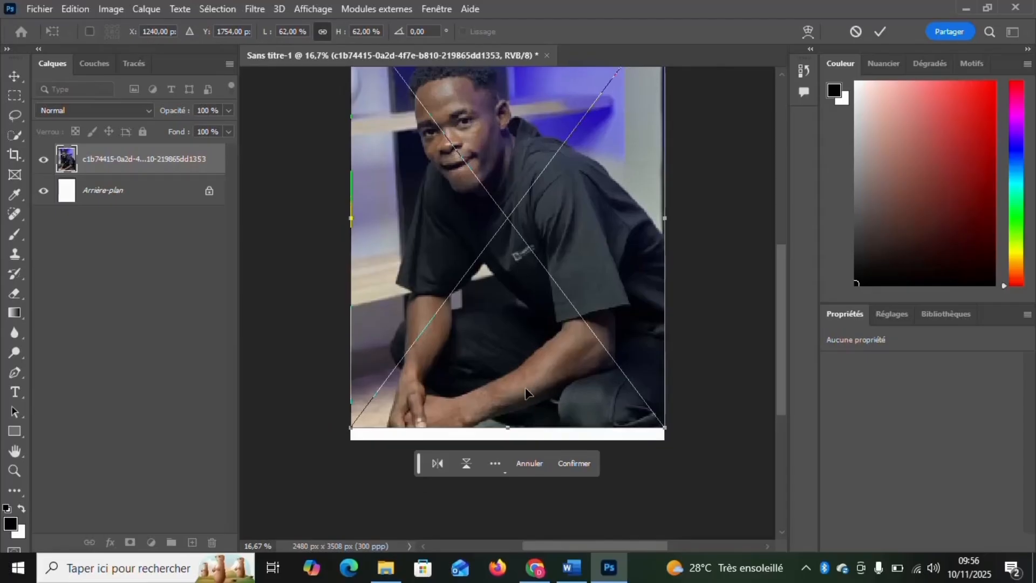
scroll(474, 303, "up", 1)
left_click(437, 463)
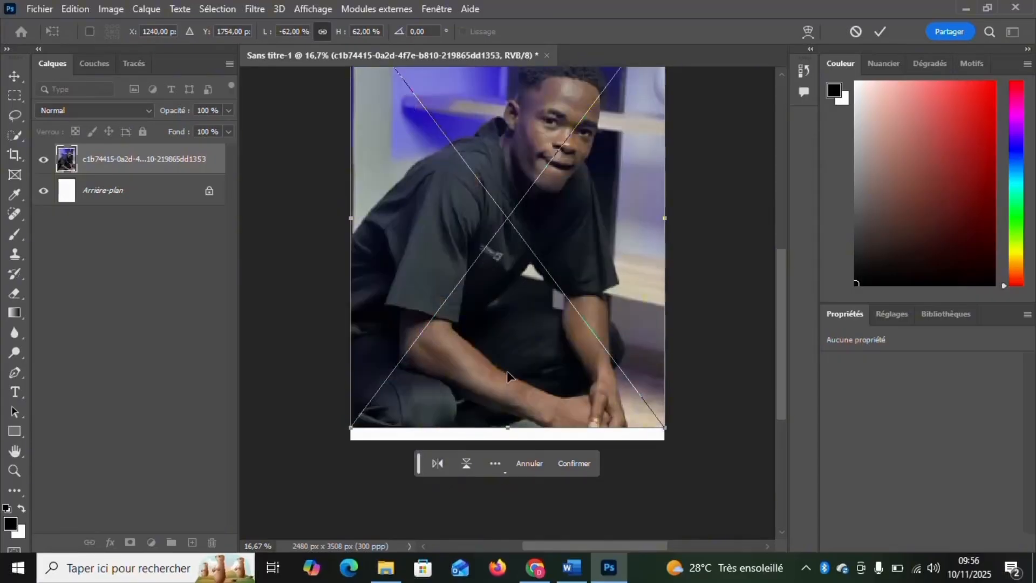
scroll(507, 371, "up", 2)
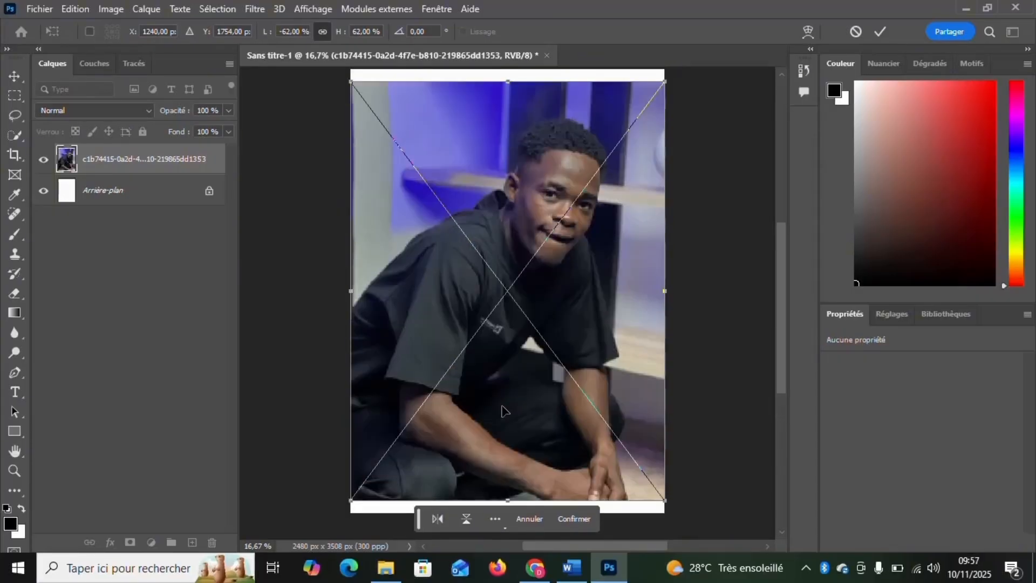
scroll(502, 411, "down", 1)
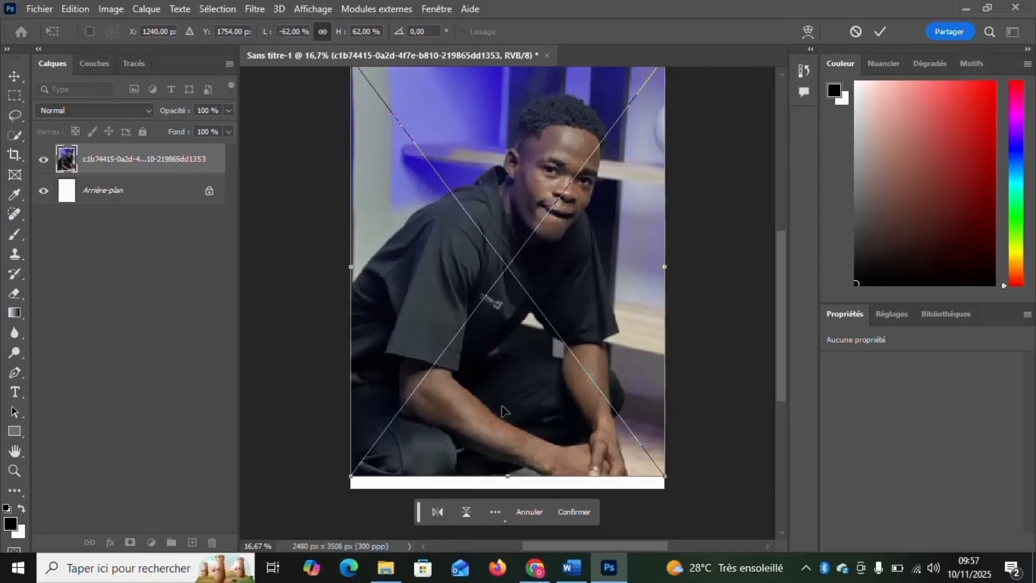
left_click(442, 513)
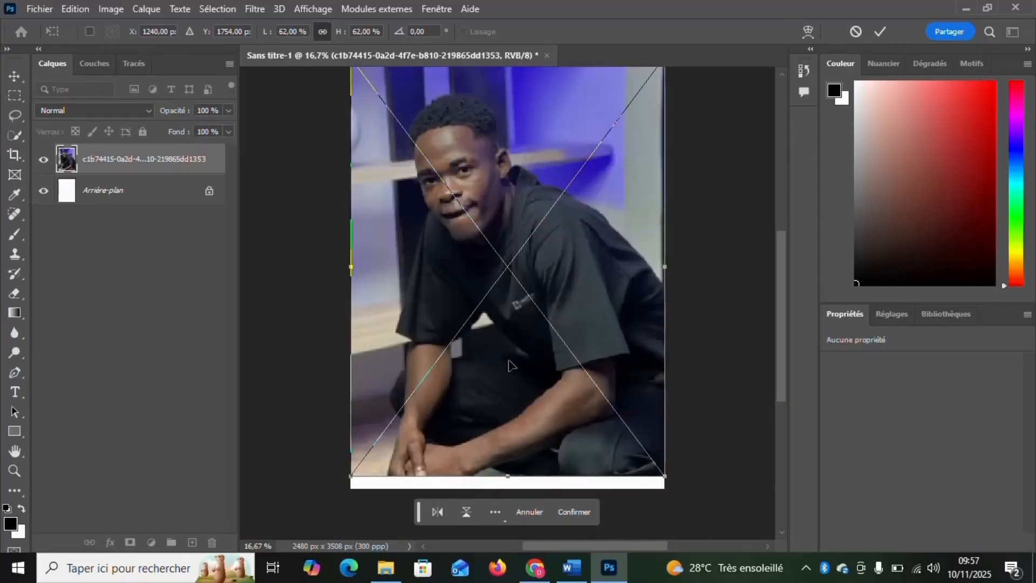
Flip the placed photo vertically and flip it back upright.
left_click(466, 512)
scroll(545, 383, "up", 2)
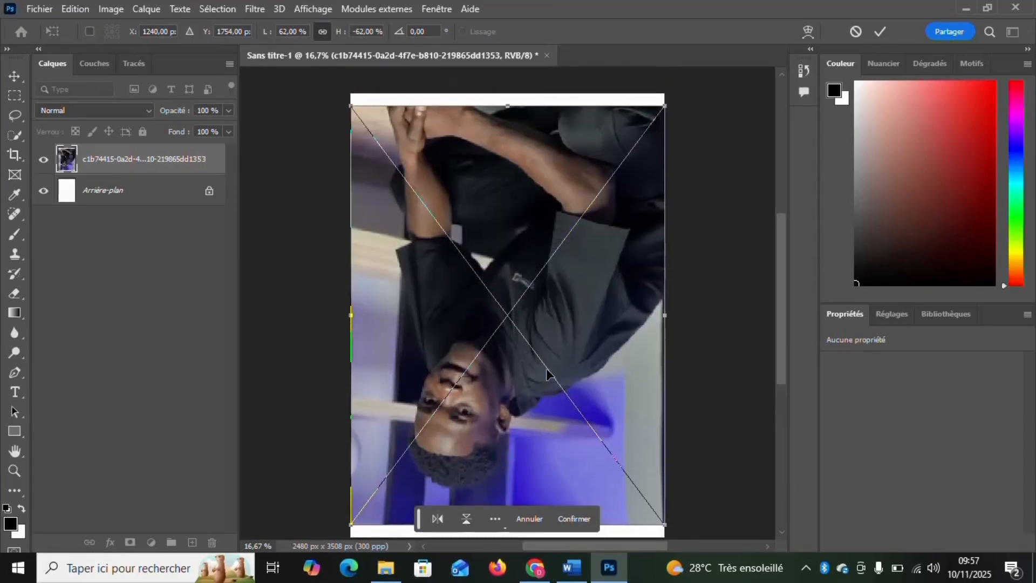
scroll(546, 368, "down", 2)
scroll(546, 368, "up", 1)
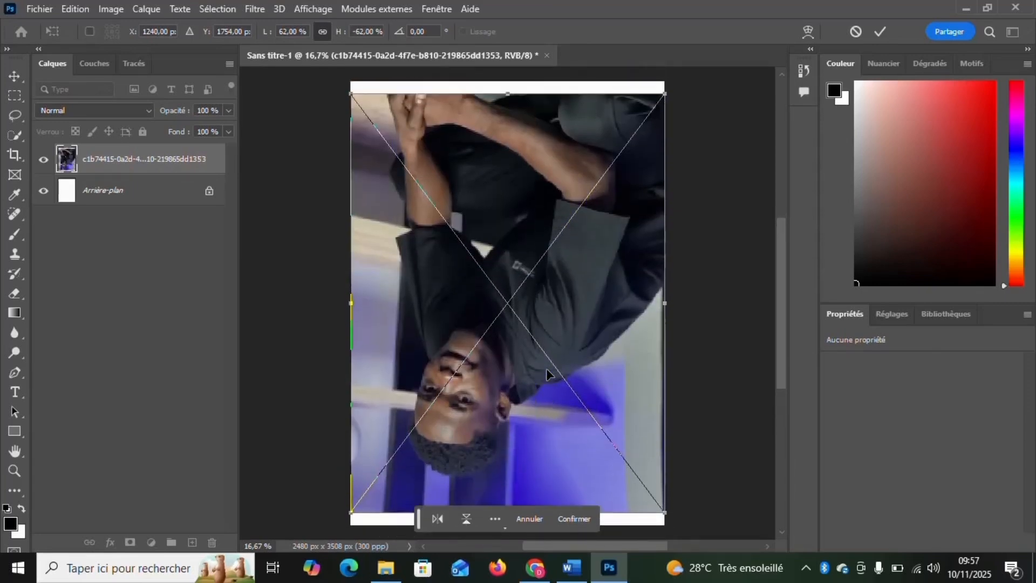
scroll(546, 368, "down", 2)
left_click(462, 512)
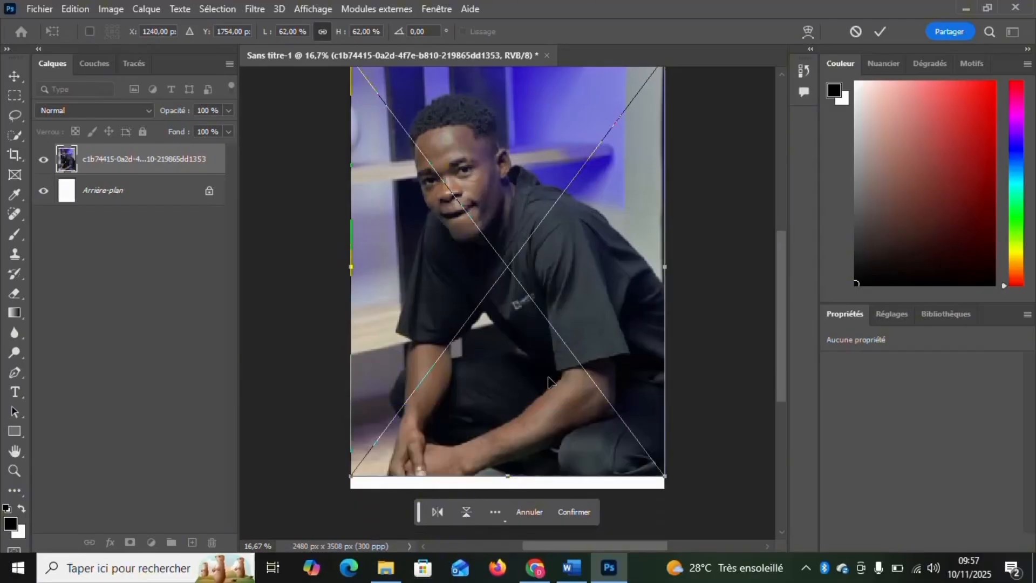
Commit the placement of the photo in its original orientation.
scroll(601, 299, "up", 2)
scroll(604, 305, "down", 2)
scroll(601, 299, "up", 1)
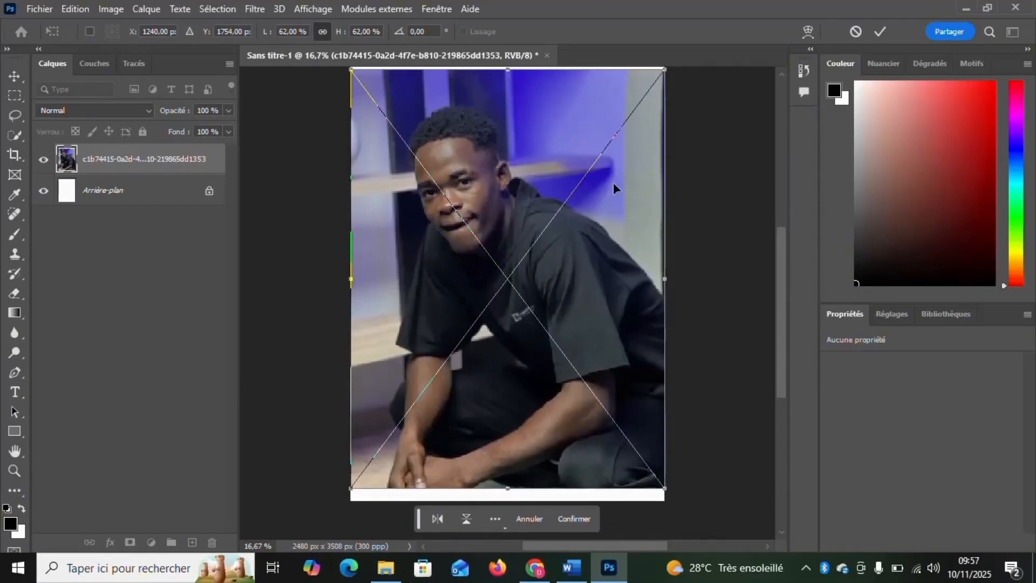
left_click(880, 31)
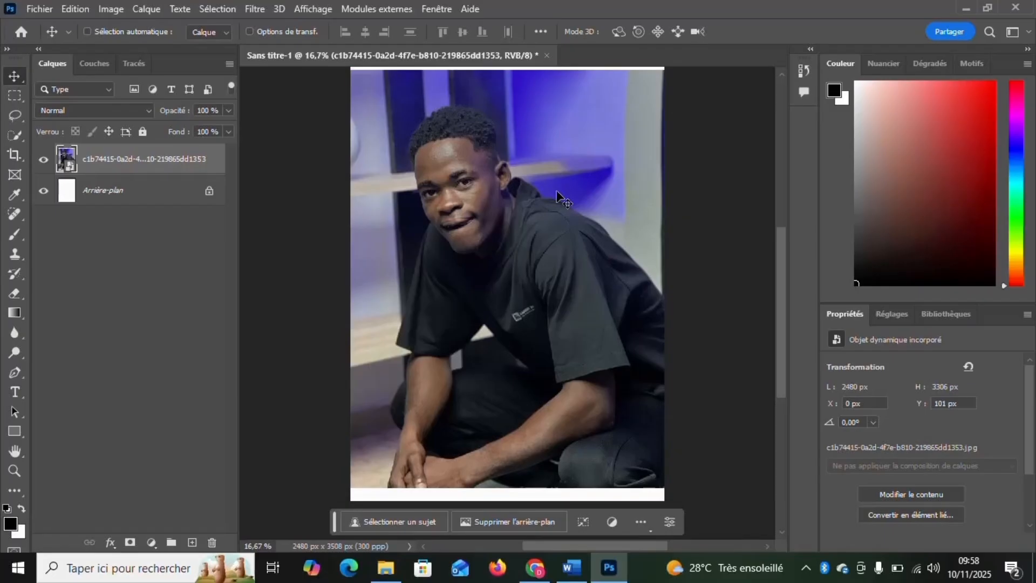
Start Transformation manuelle on the photo layer and commit it without any changes.
key("ctrl+t")
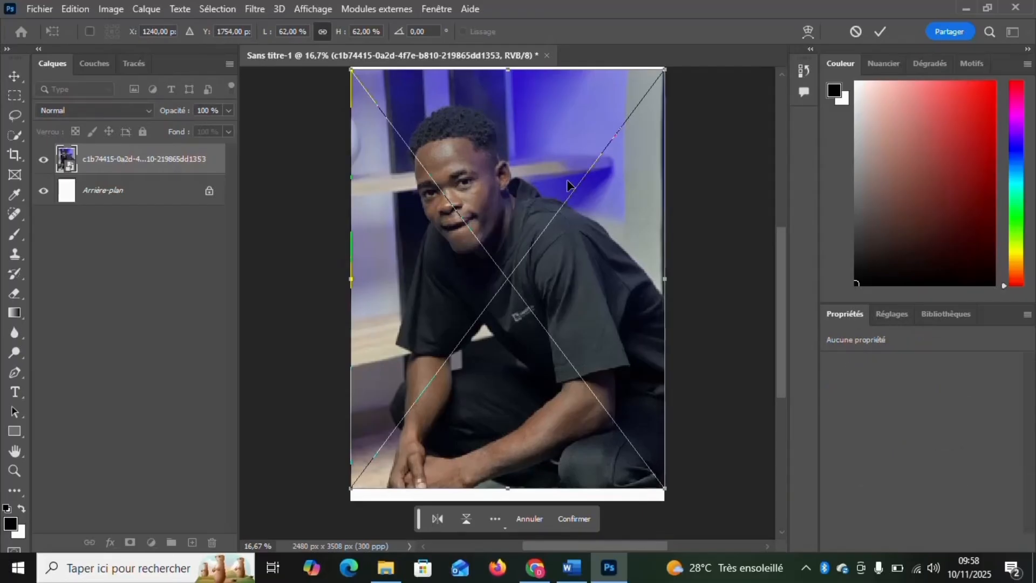
scroll(613, 267, "up", 1)
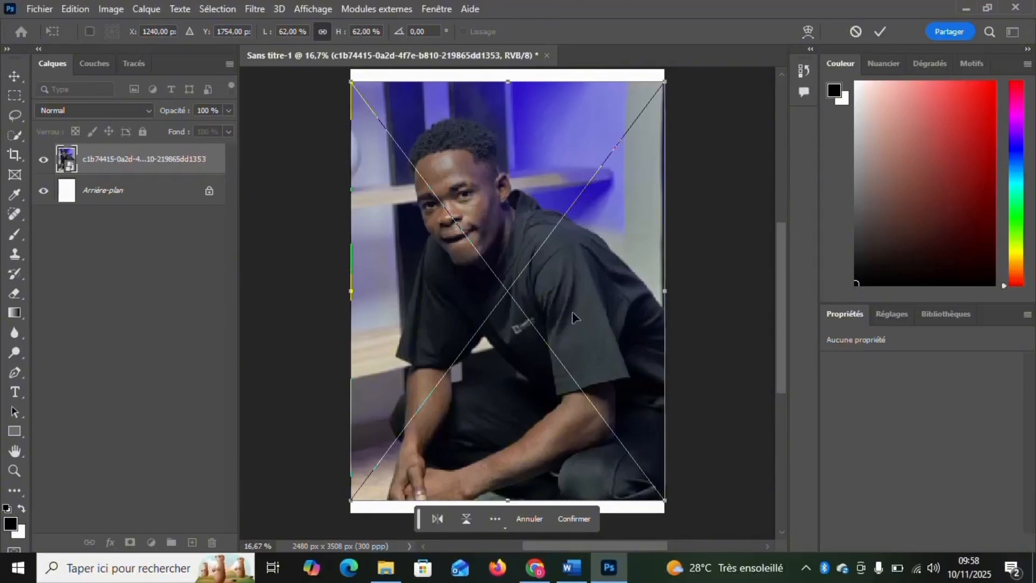
left_click(881, 32)
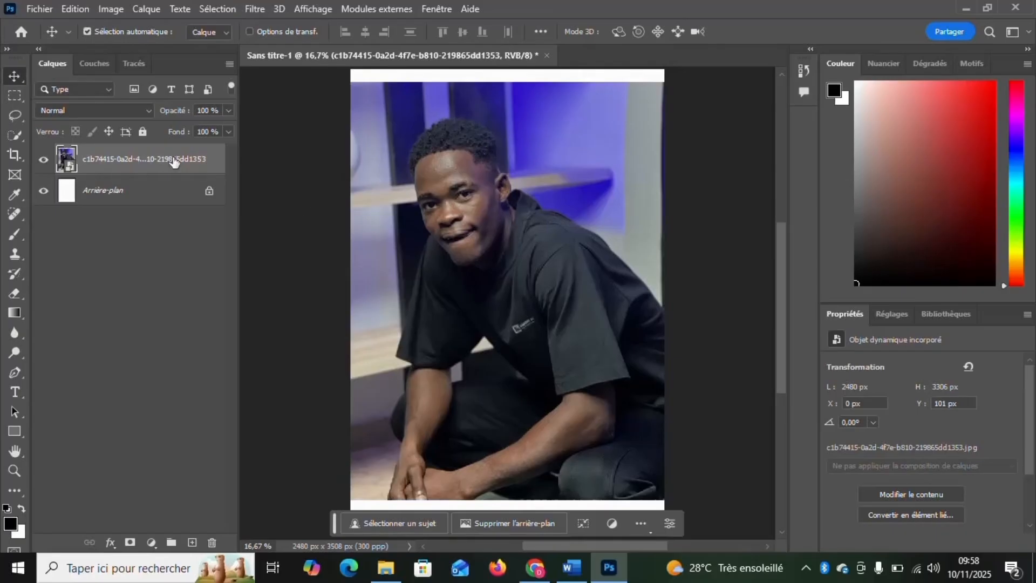
Start Transformation manuelle on the photo, scale it proportionally to 58.29 %, and center it horizontally near the page's upper edge.
left_click(76, 11)
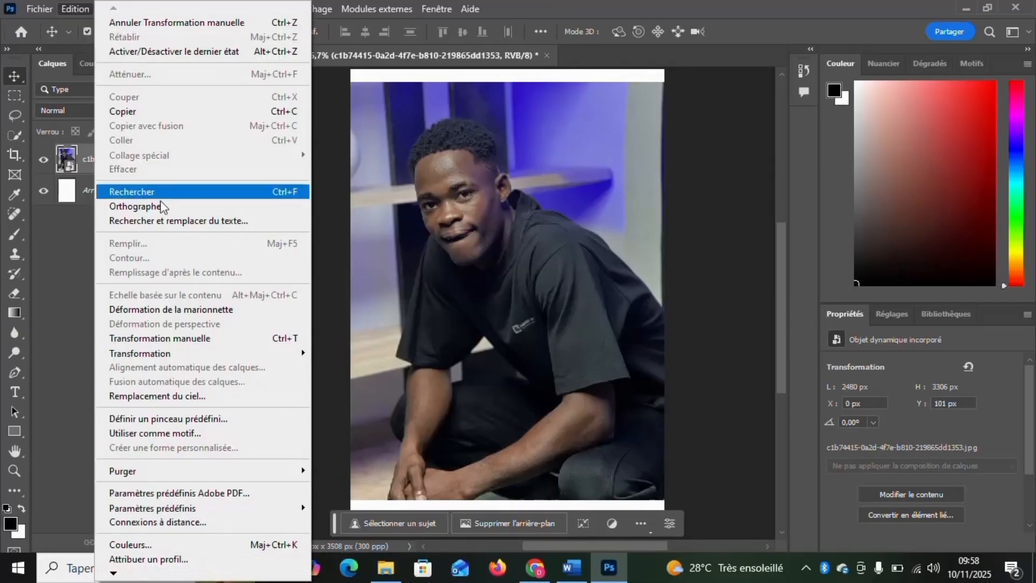
left_click(177, 338)
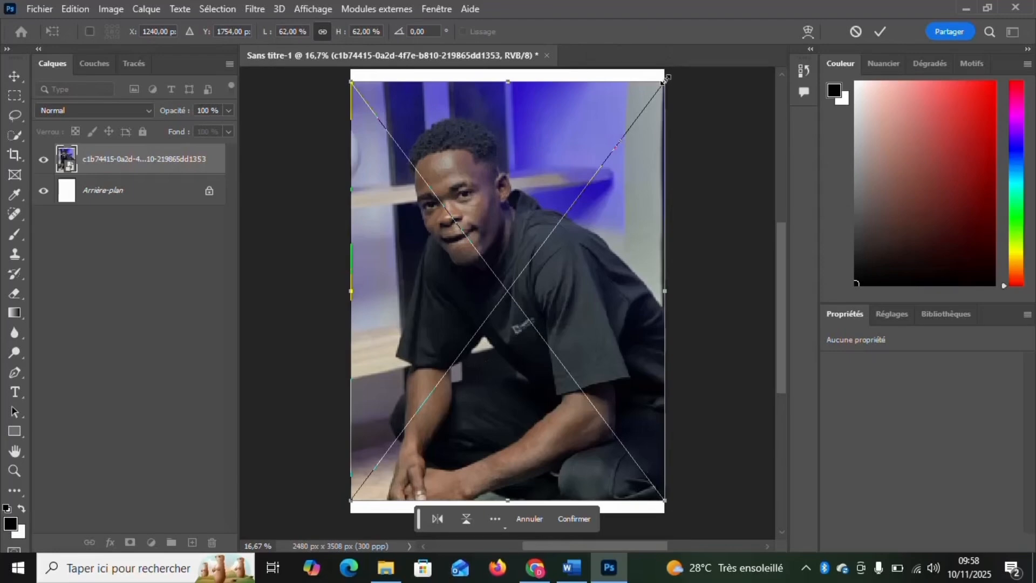
left_click_drag(541, 180, 762, 154)
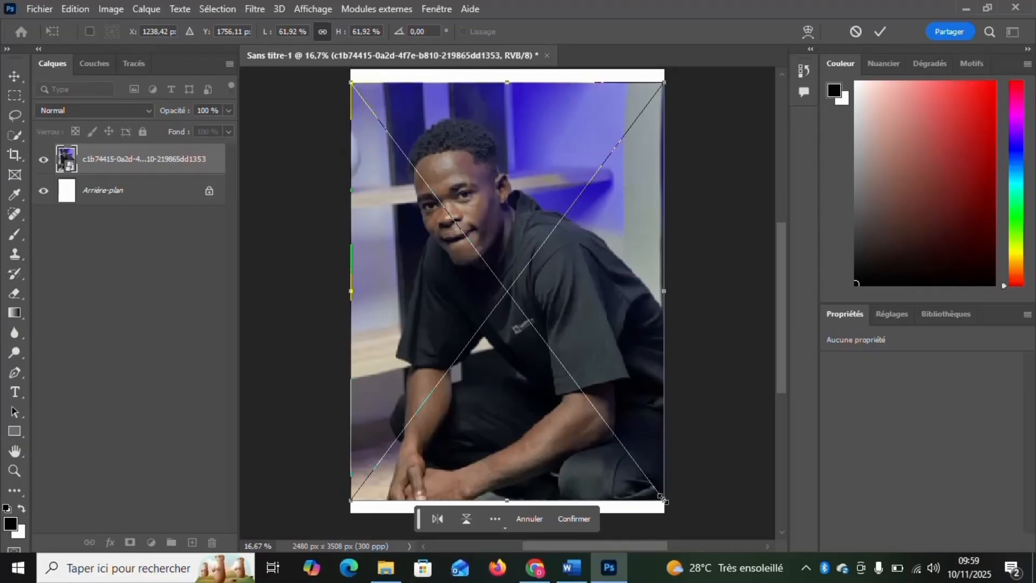
left_click_drag(662, 499, 500, 356)
left_click_drag(533, 211, 580, 292)
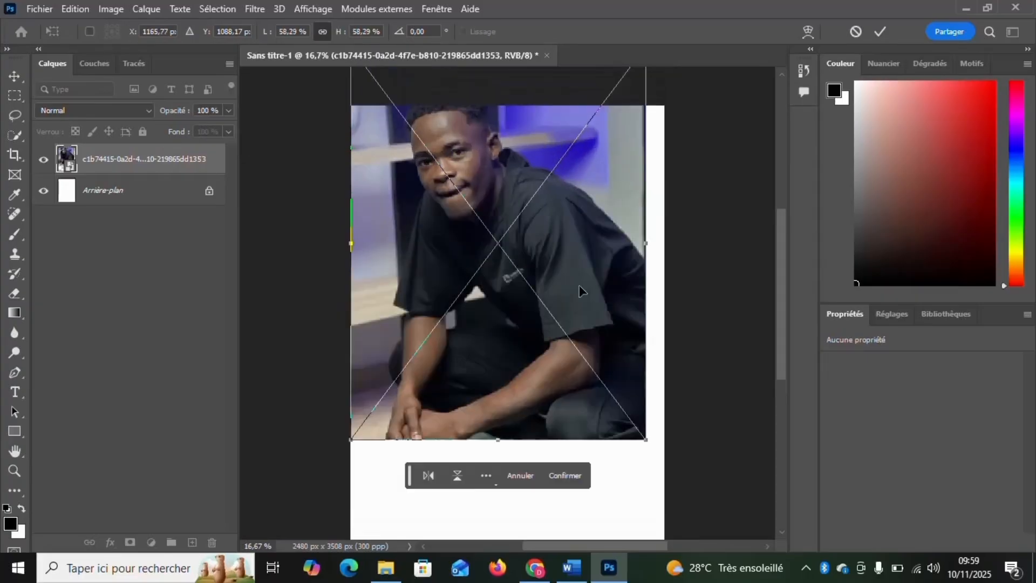
left_click_drag(562, 230, 568, 297)
scroll(568, 297, "down", 1)
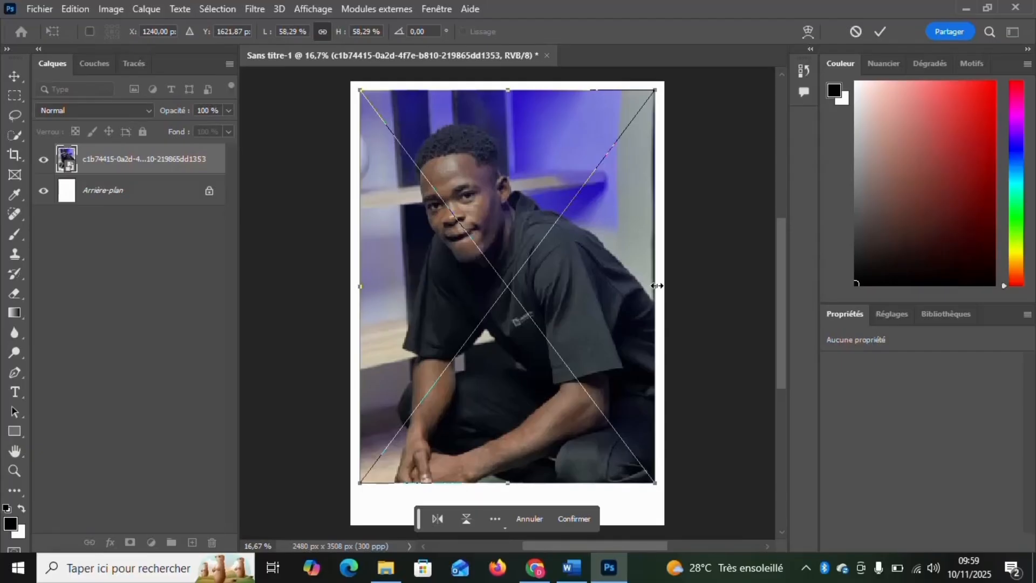
Squeeze the photo to 21.75 % width and 20.06 % height, enlarge it from a corner, and cancel the transformation.
left_click_drag(657, 286, 498, 306)
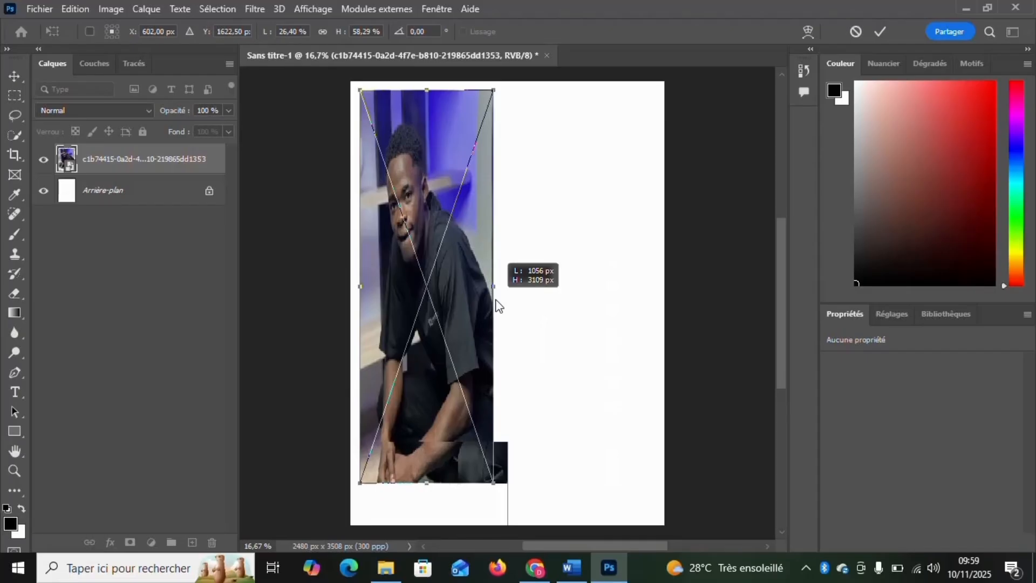
left_click_drag(497, 306, 498, 307)
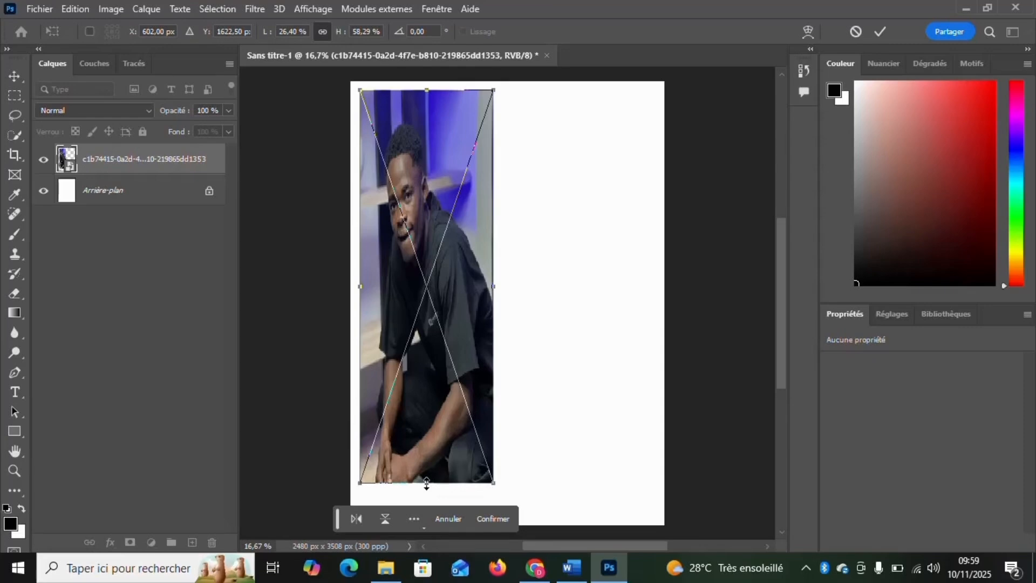
left_click_drag(427, 483, 432, 226)
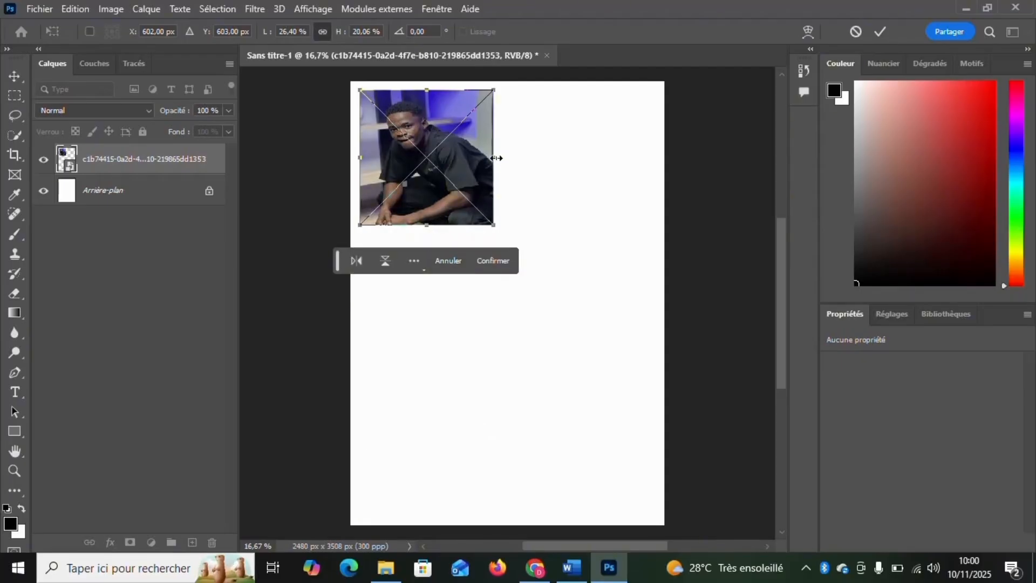
left_click_drag(497, 153, 472, 160)
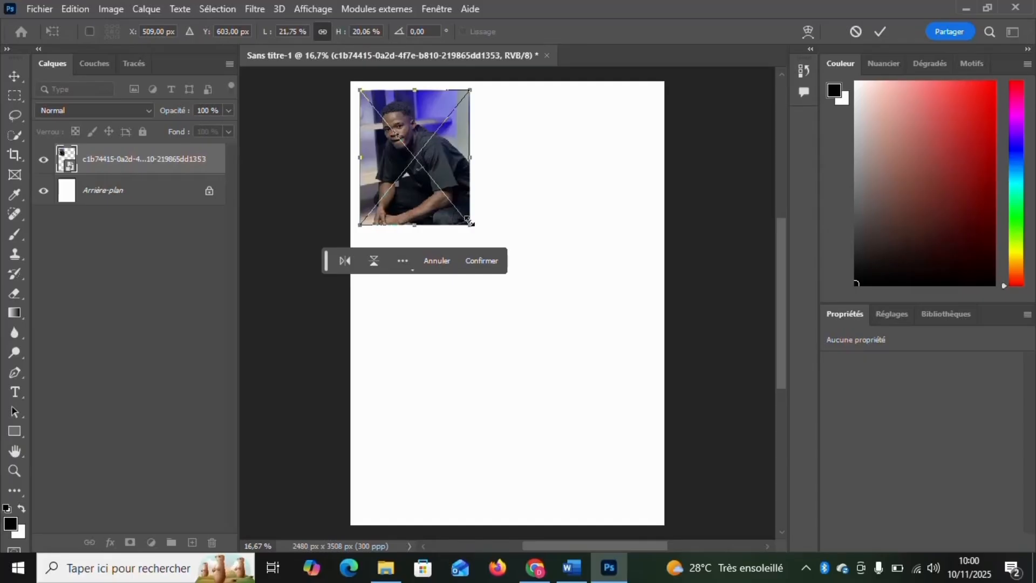
left_click_drag(469, 223, 567, 458)
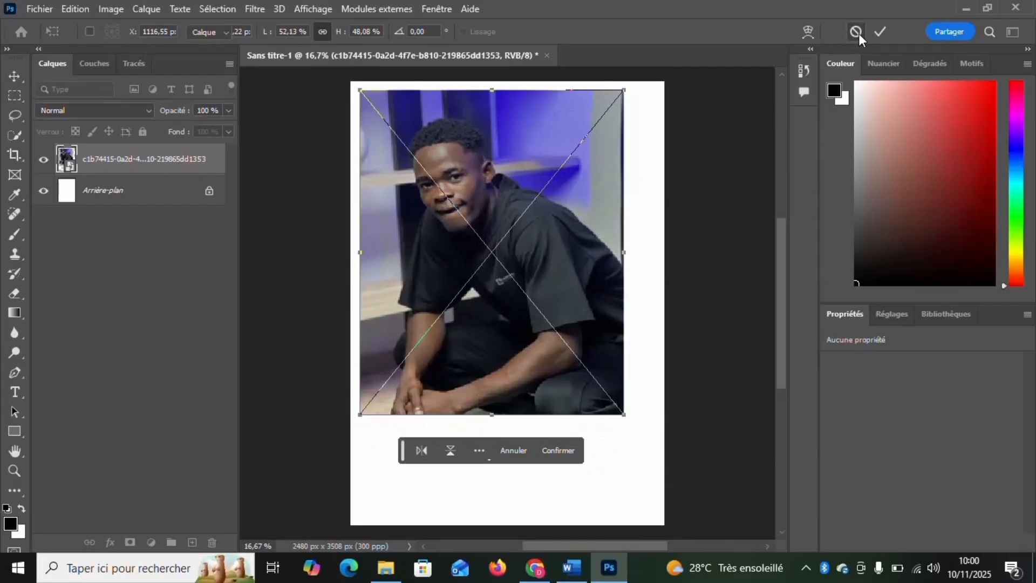
left_click(858, 33)
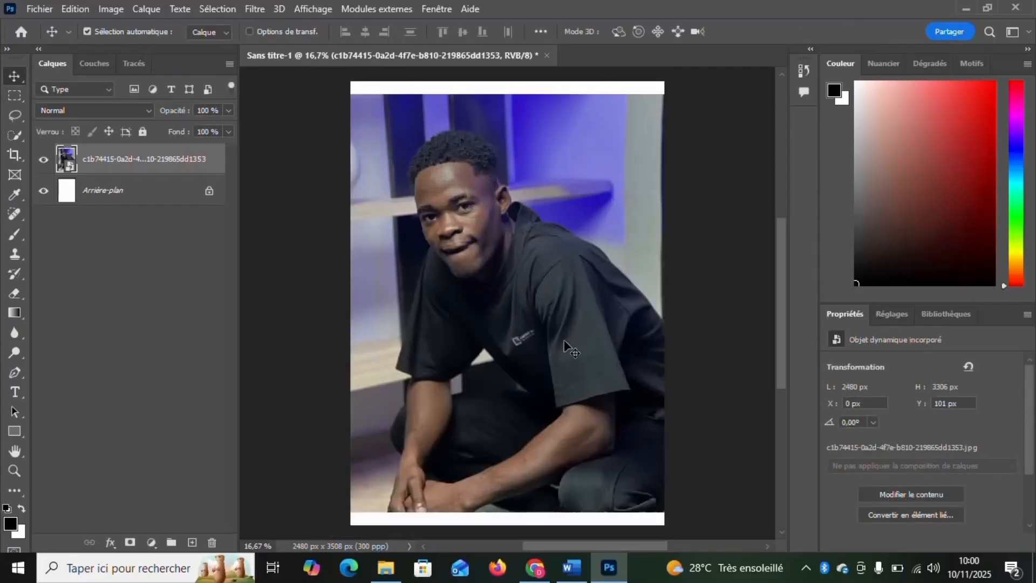
Move the photo up so that its upper edge meets the top of the page.
left_click_drag(564, 340, 504, 229)
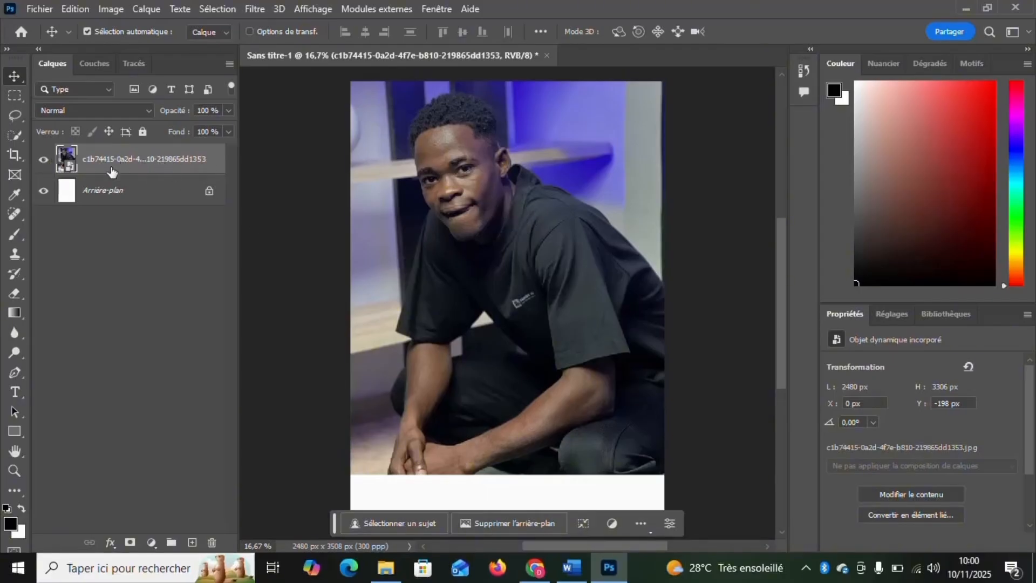
left_click_drag(504, 171, 474, 183)
Apply a Perspective transformation that shortens the photo's right edge, and reposition the photo on the page.
key("ctrl+t")
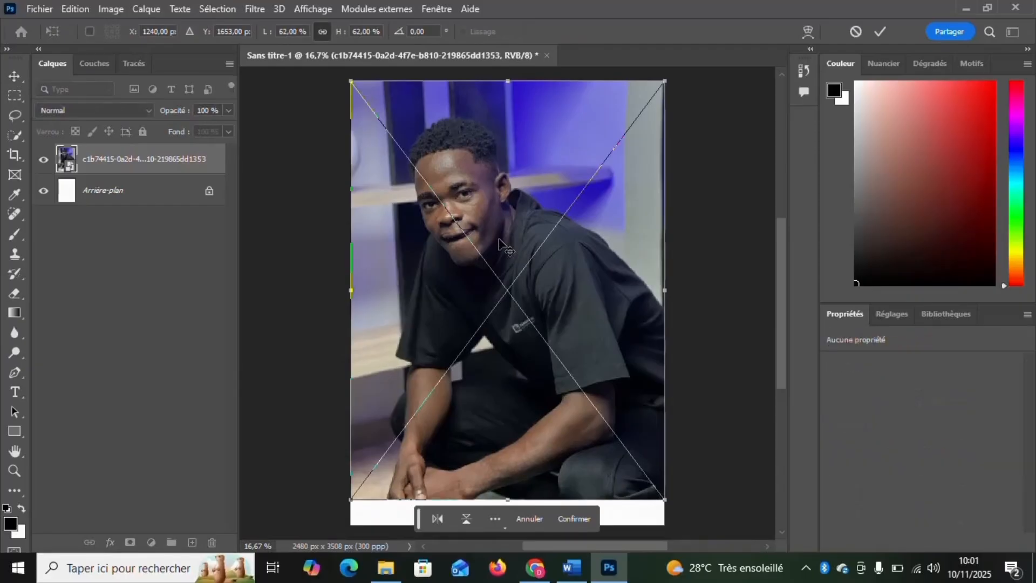
right_click(530, 158)
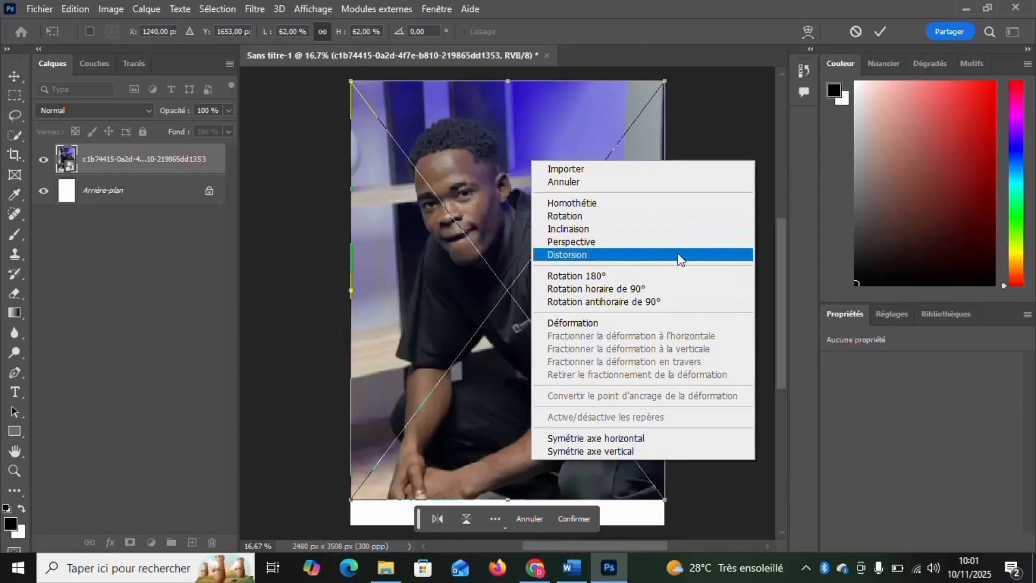
left_click(617, 250)
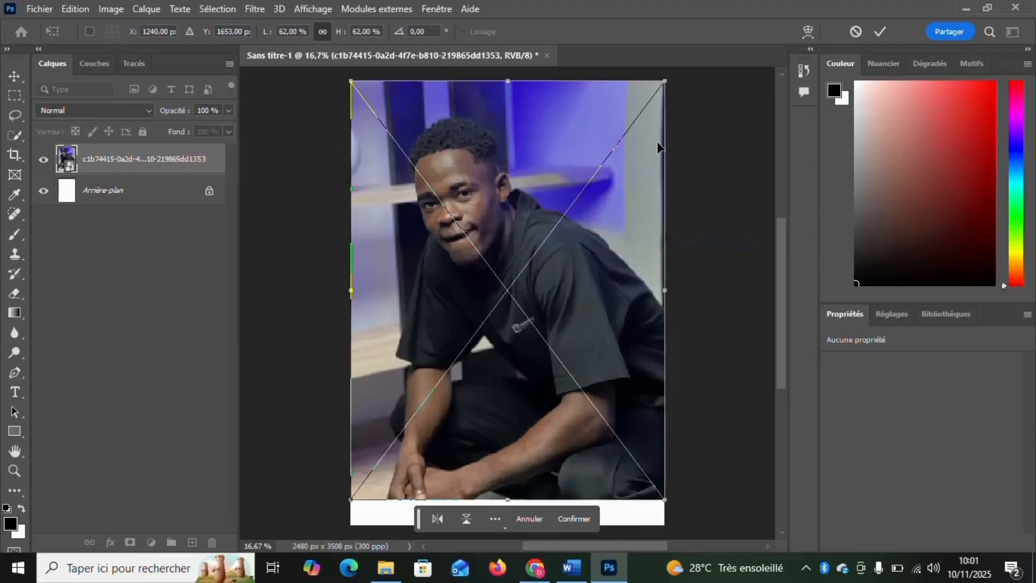
left_click_drag(665, 81, 665, 119)
left_click_drag(623, 246, 606, 283)
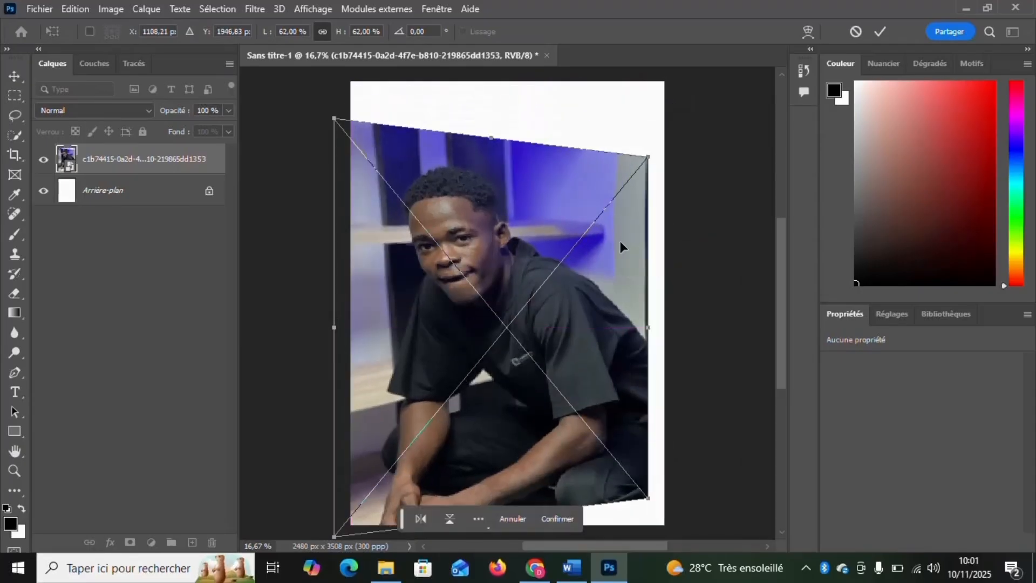
left_click_drag(650, 159, 648, 129)
mouse_move(609, 278)
left_mouse_down()
mouse_move(584, 261)
mouse_move(600, 266)
left_mouse_up()
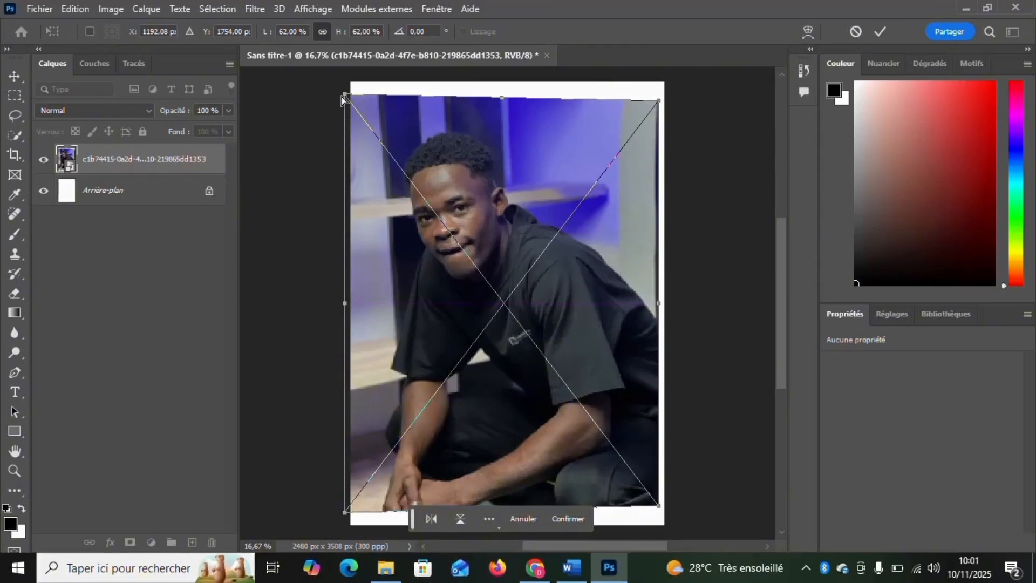
Narrow the photo's upper edge in perspective, shift the photo, and undo the last perspective change.
left_click_drag(342, 95, 375, 81)
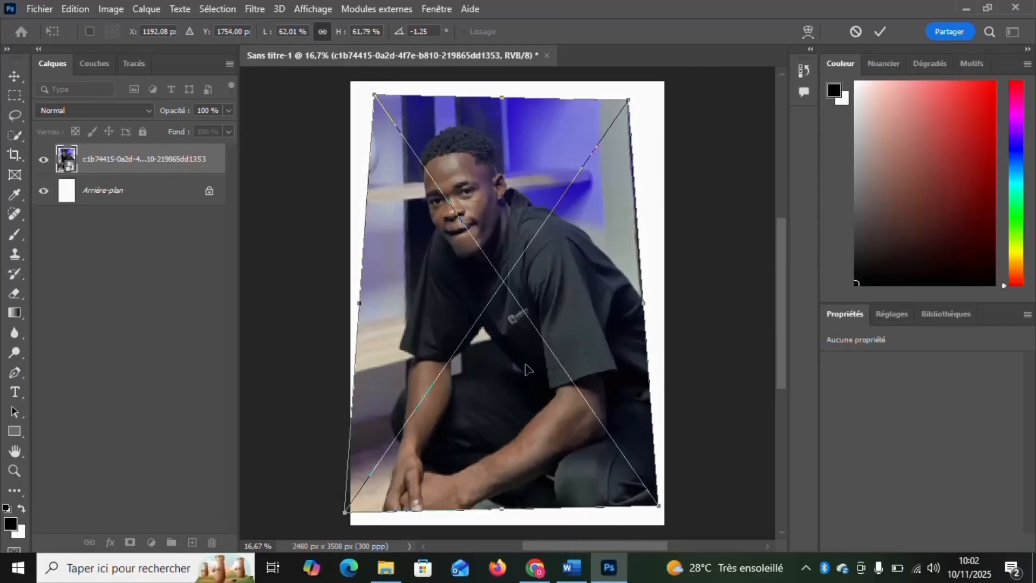
left_click_drag(523, 372, 503, 384)
left_click_drag(381, 101, 382, 70)
key("ctrl+z")
Bend the photo's right edge inward with the Déformation grid, and undo the warp and the transformation.
right_click(584, 335)
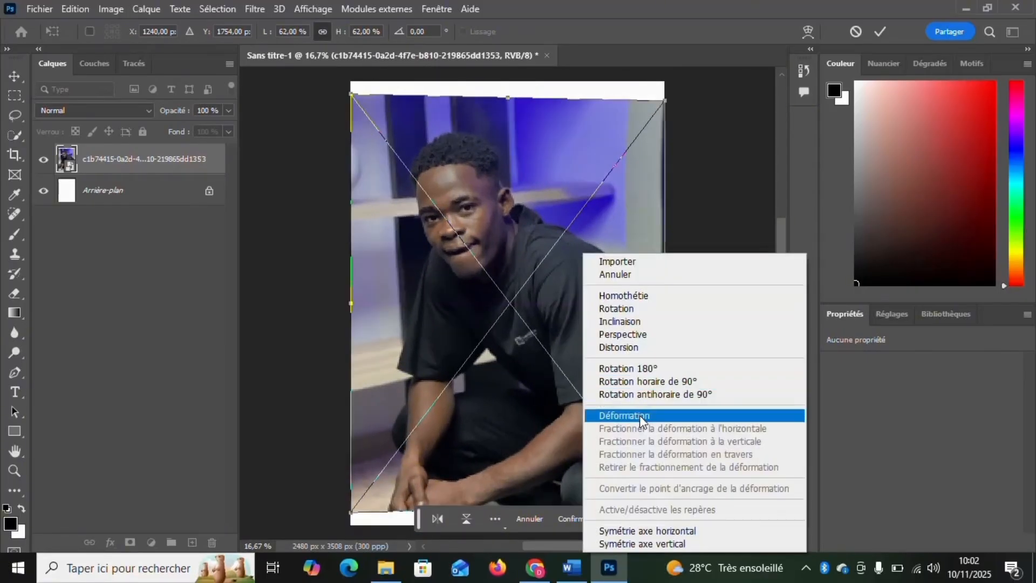
left_click(630, 417)
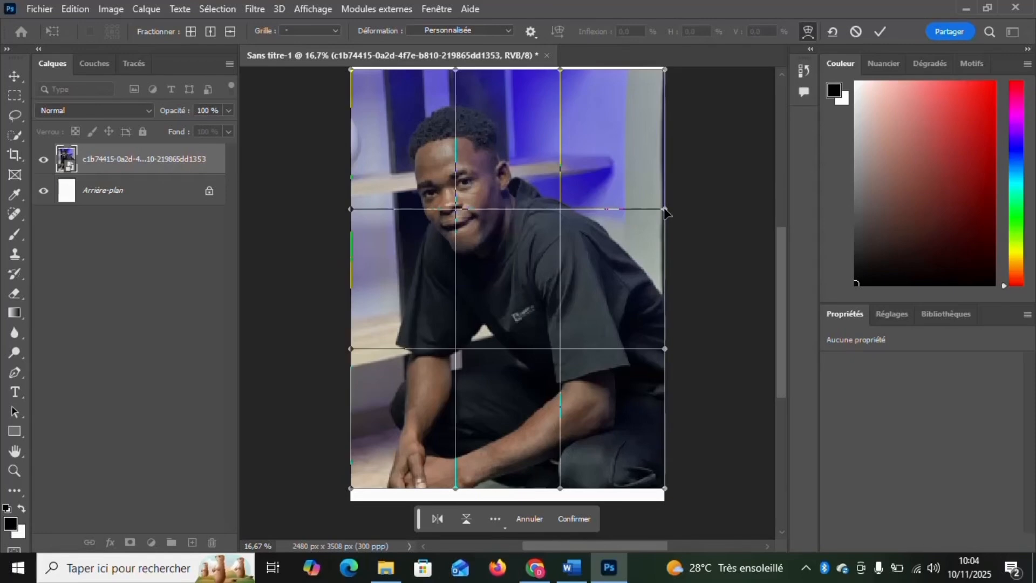
left_click_drag(665, 211, 606, 182)
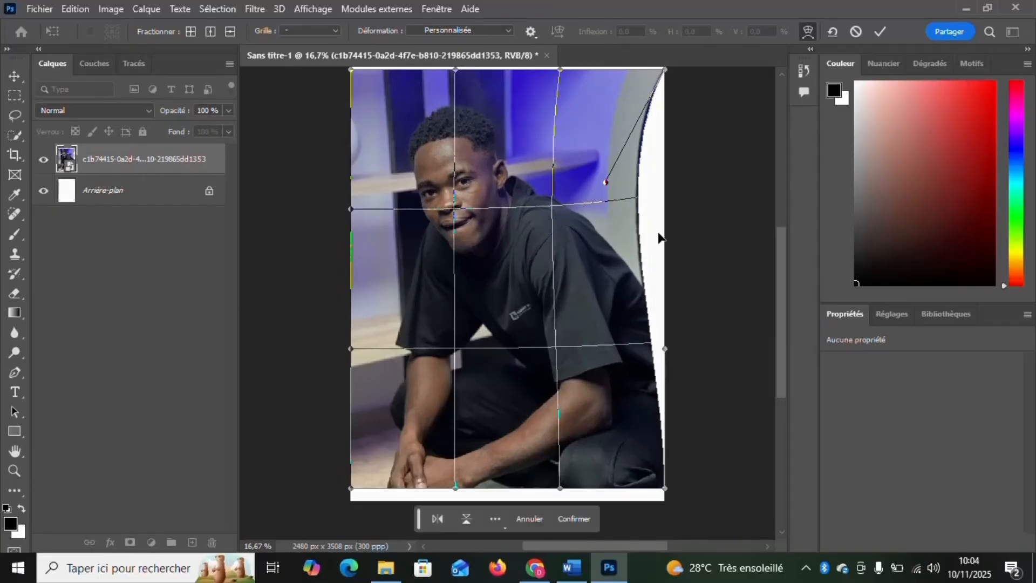
left_click_drag(666, 351, 527, 418)
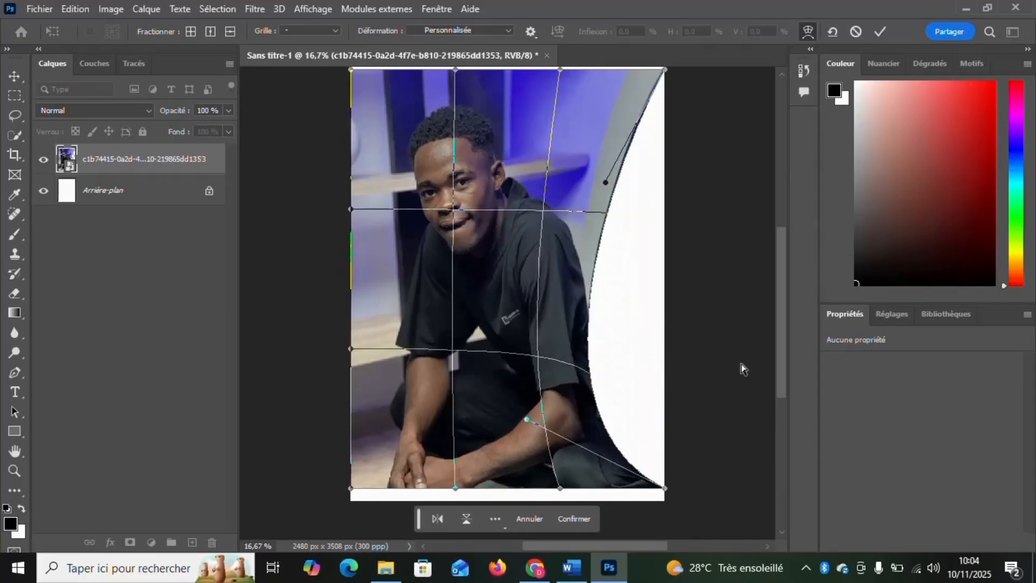
key("ctrl+z")
key("ctrl+z")
key("ctrl+z")
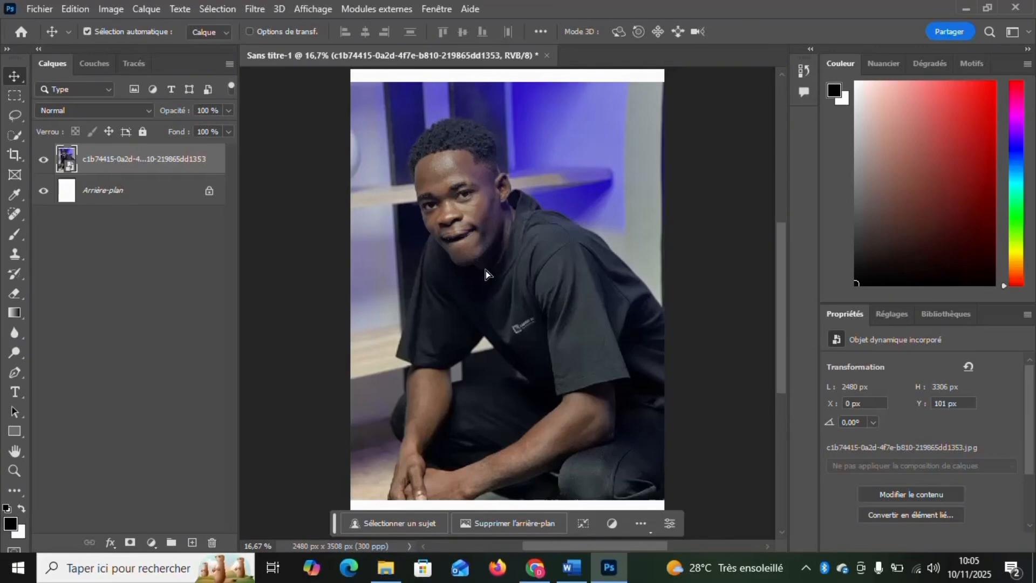
Activate the Sélection rapide tool from the group of object and color selection tools.
left_click(11, 137)
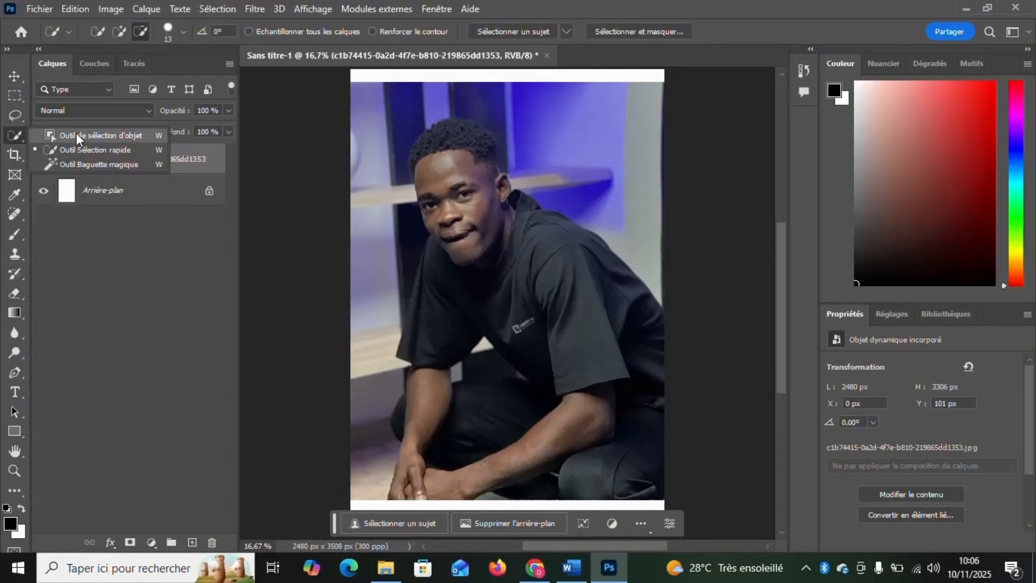
left_click(80, 147)
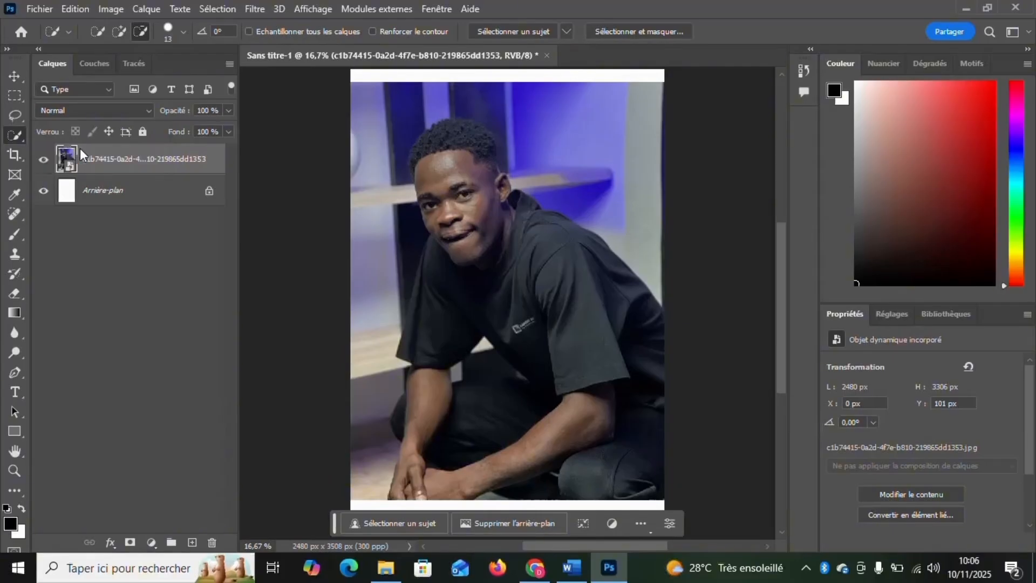
scroll(607, 319, "down", 1)
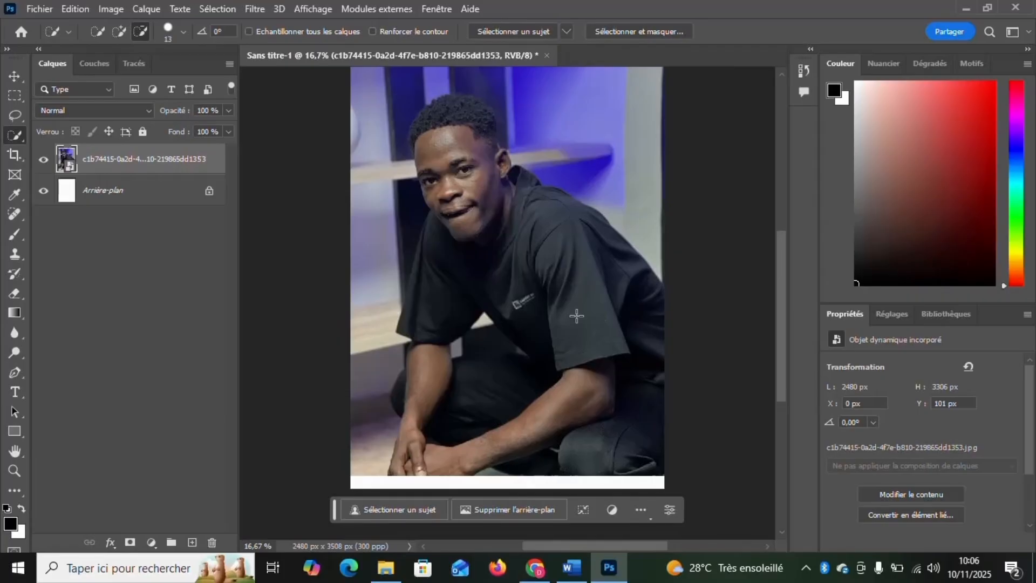
scroll(576, 316, "up", 1)
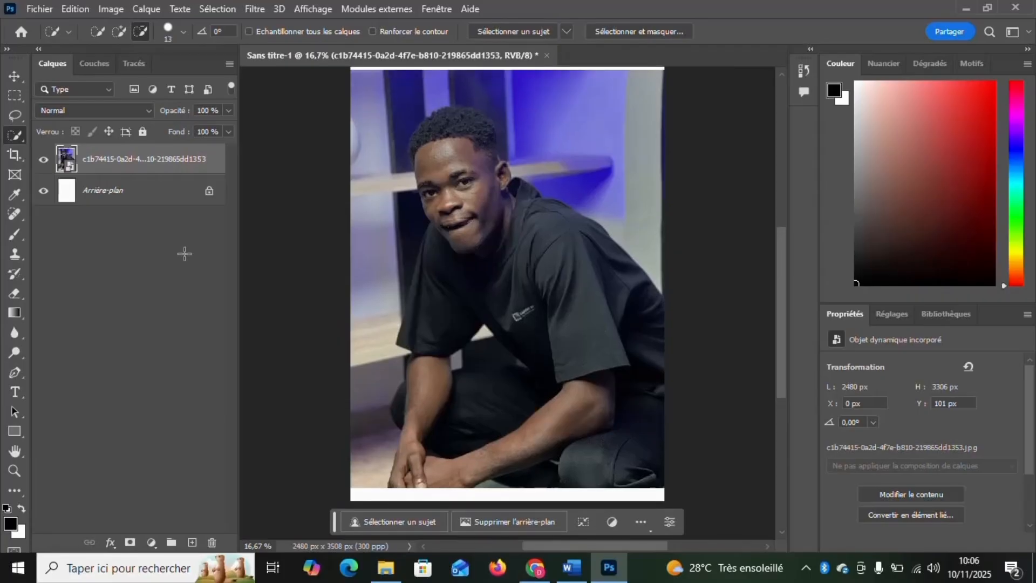
right_click(15, 137)
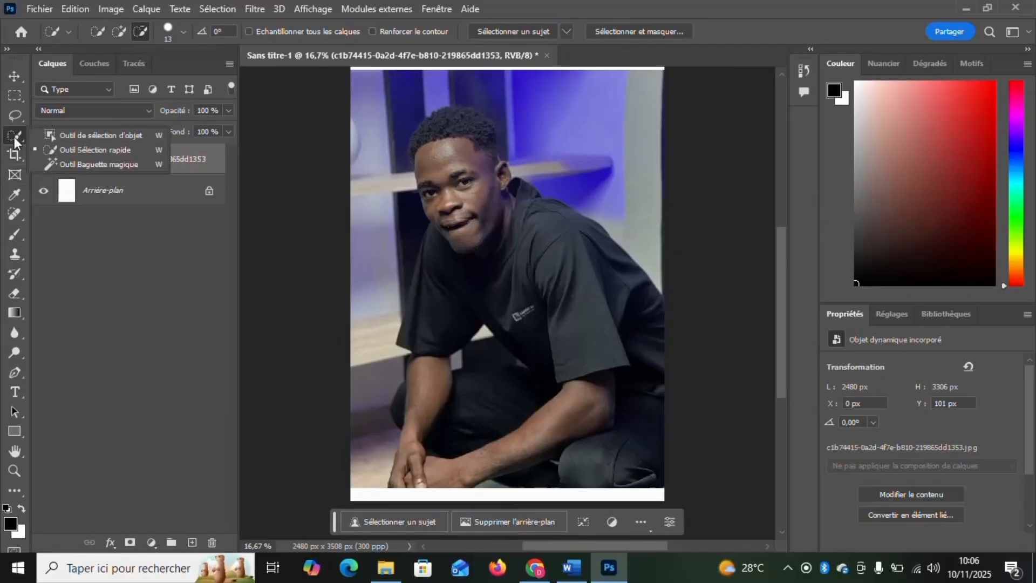
left_click(56, 149)
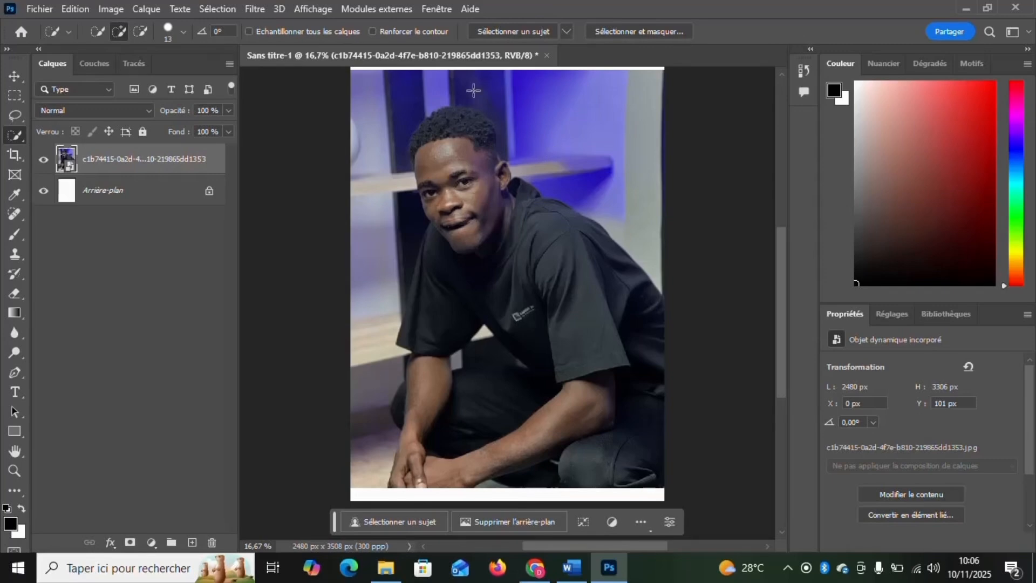
Select the photo's subject automatically and subtract the gap between the arm and the thigh from the selection.
left_click(513, 31)
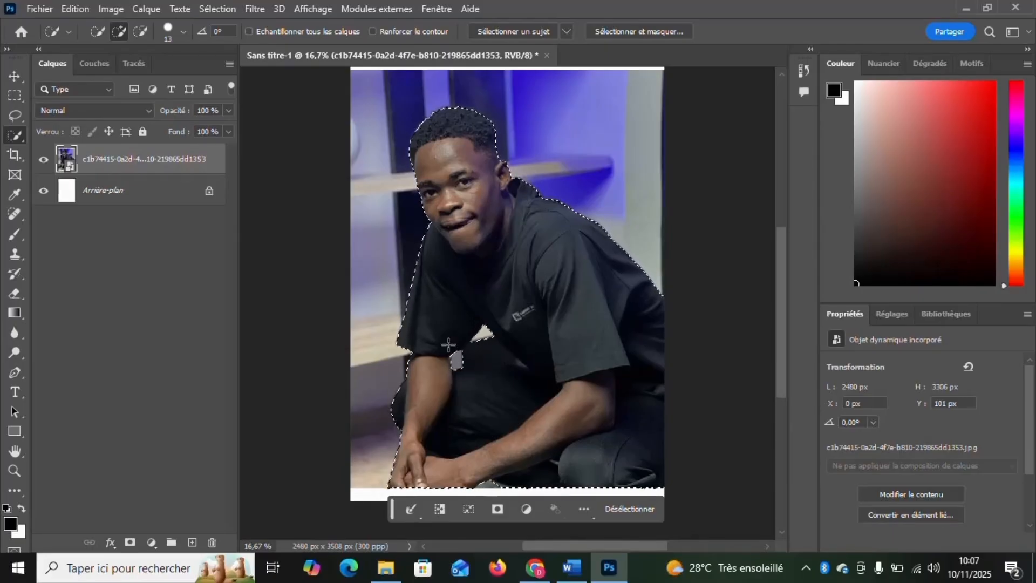
left_click(143, 32)
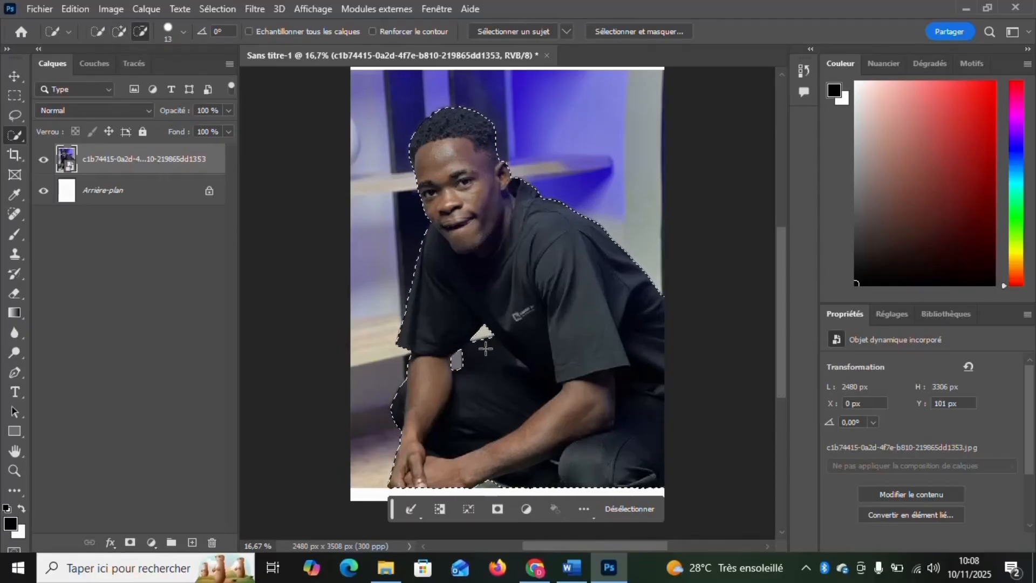
mouse_move(487, 351)
left_mouse_down()
mouse_move(527, 368)
mouse_move(468, 353)
left_mouse_up()
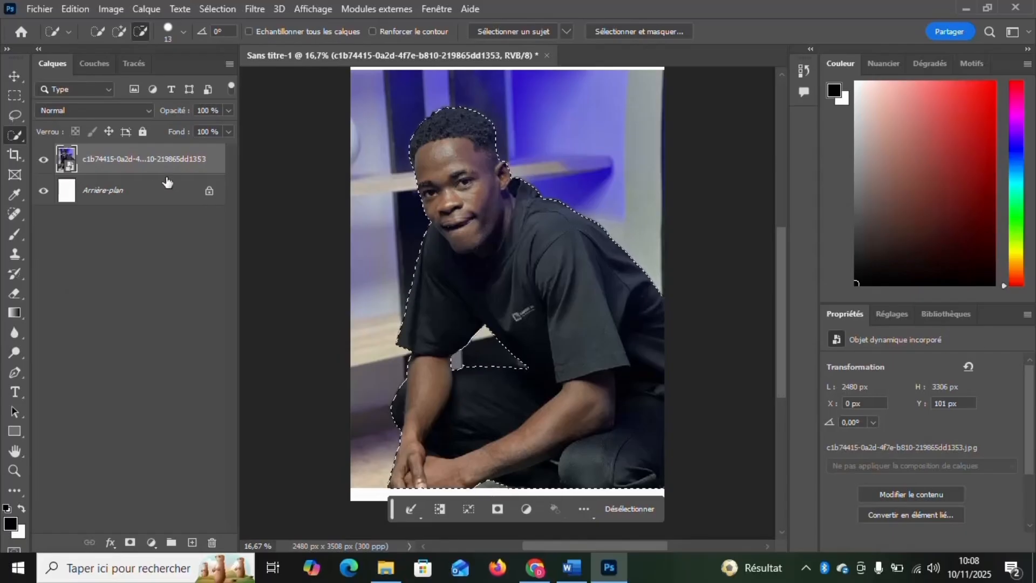
Mask the photo layer with the subject selection, undo the layer mask, and deselect the subject.
left_click(129, 542)
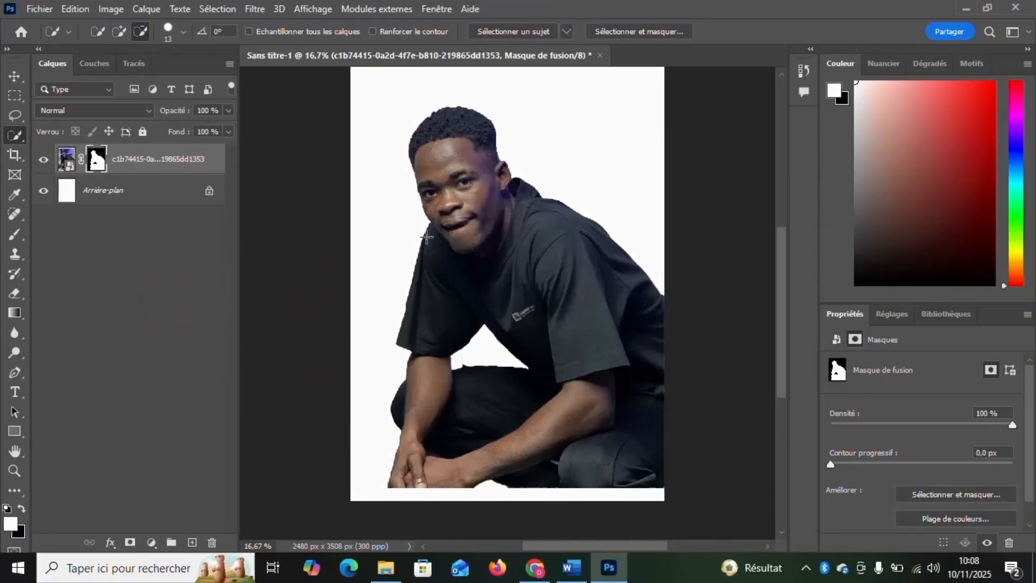
key("ctrl+z")
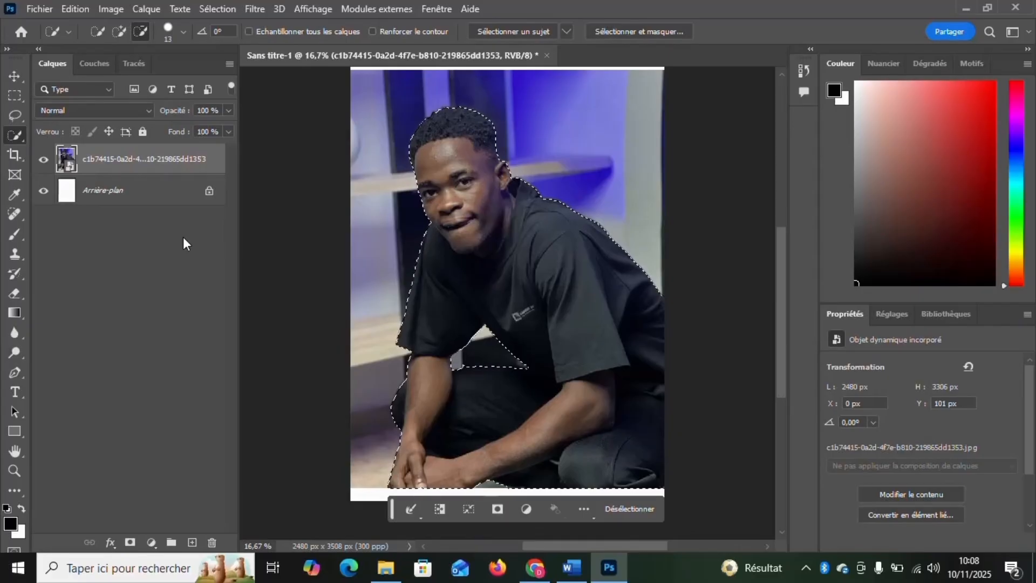
key("ctrl+d")
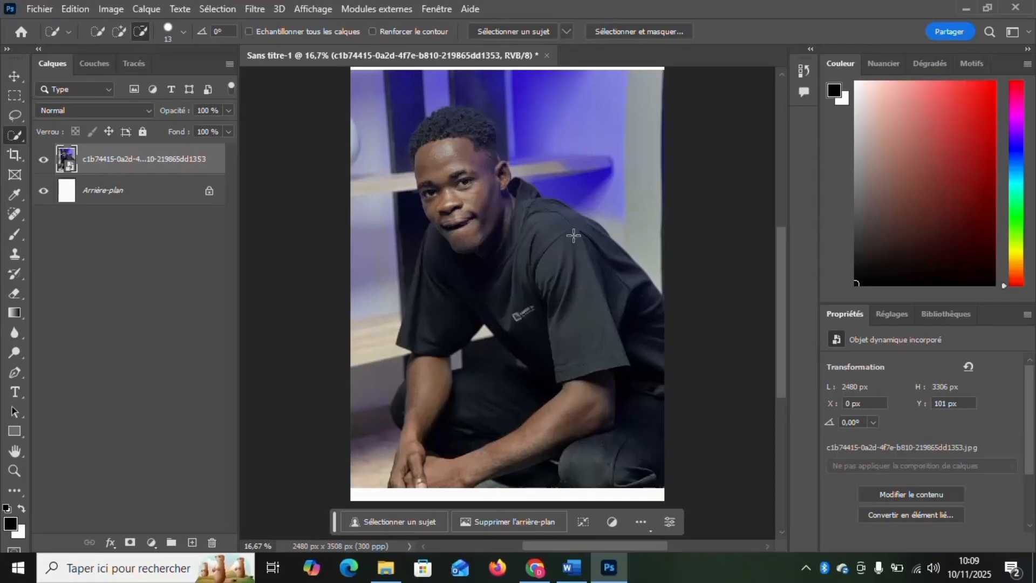
Outline the crouching man with the Lasso polygonal tool along his shoulder, head, arm and the photo's lower edge, and clear the selection.
left_click(18, 115)
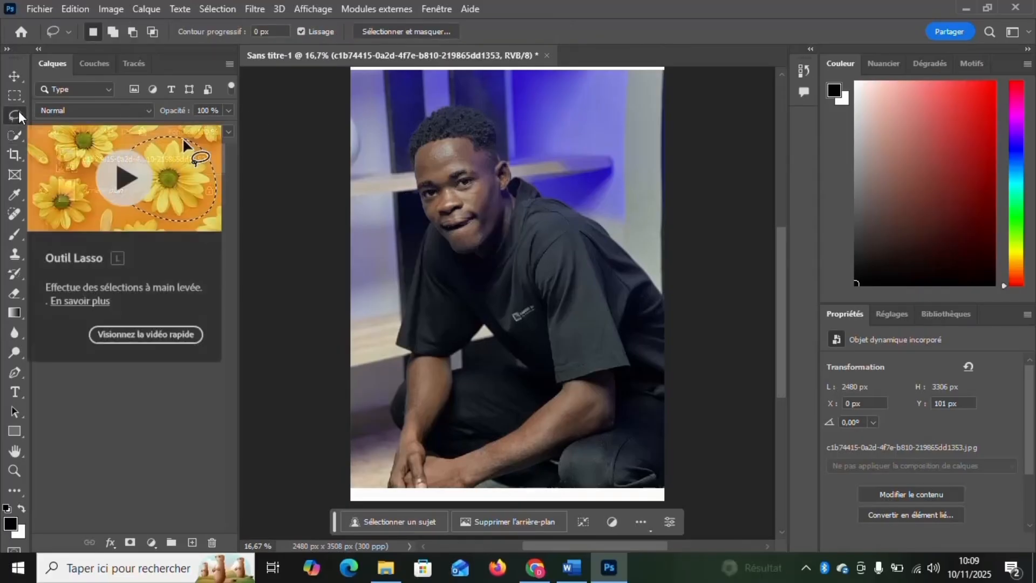
right_click(19, 115)
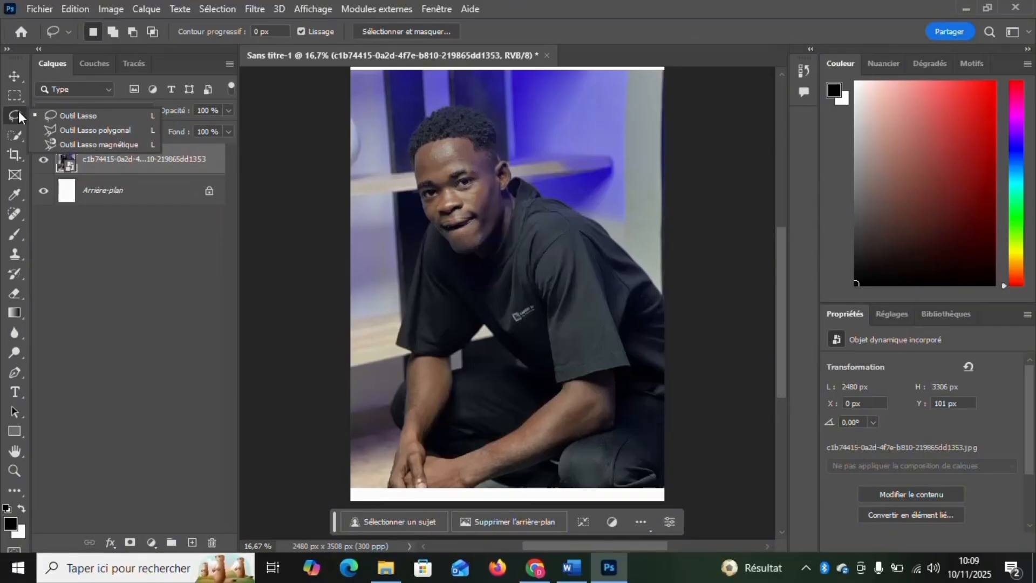
left_click(92, 132)
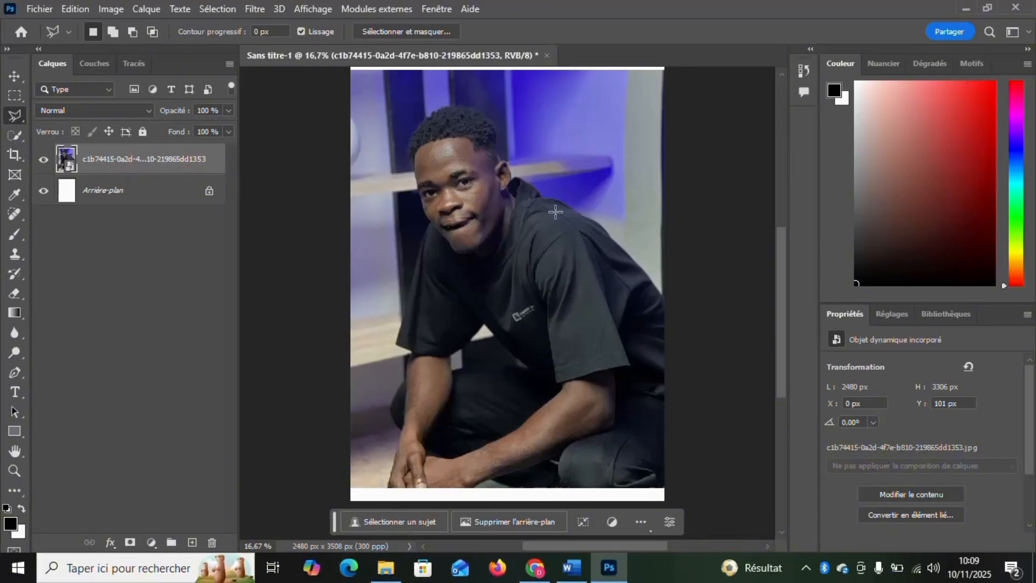
left_click(661, 291)
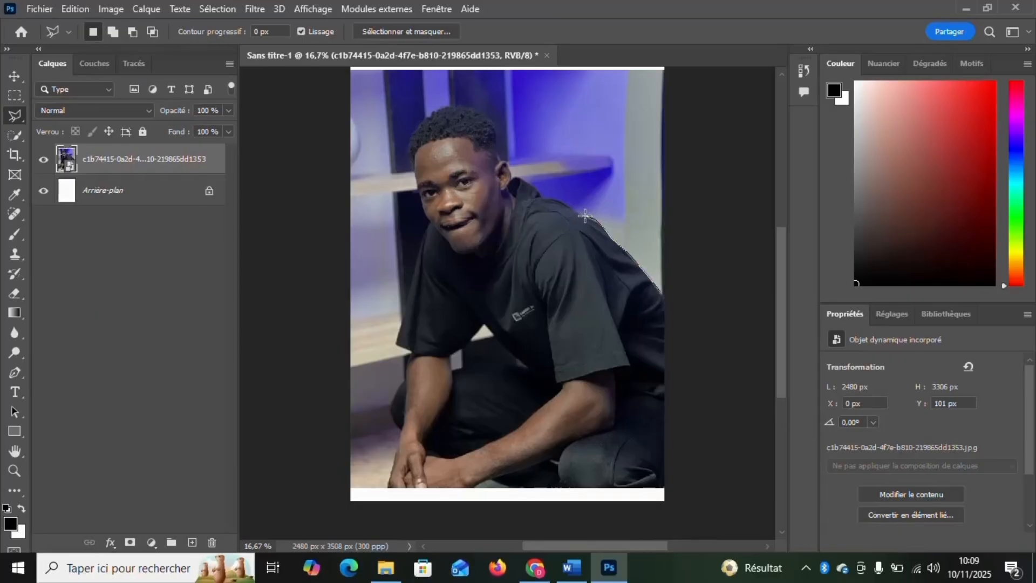
left_click(542, 194)
left_click(509, 168)
left_click(495, 155)
left_click(493, 114)
left_click(435, 96)
left_click(389, 142)
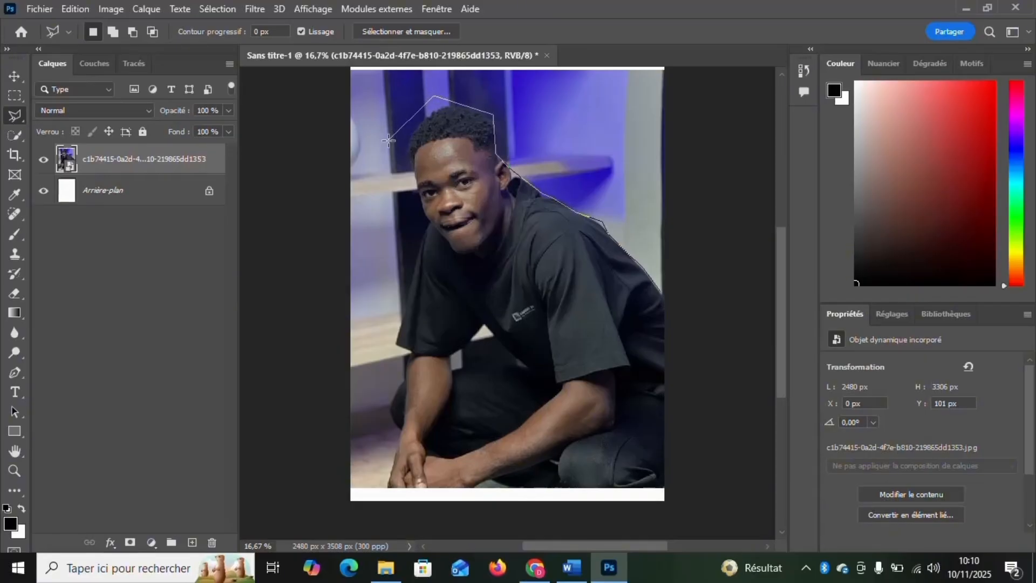
left_click(420, 227)
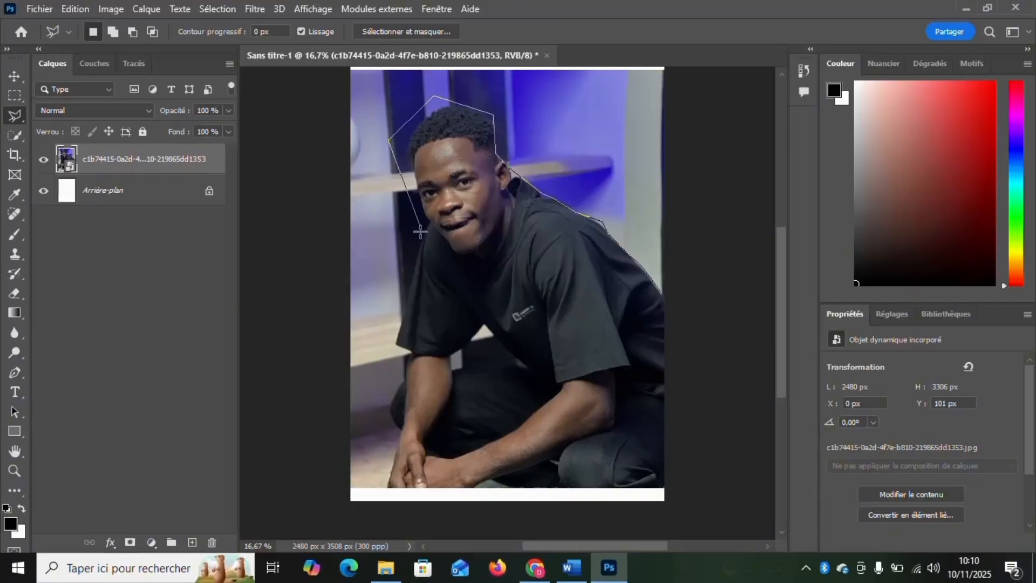
left_click(389, 347)
left_click(384, 407)
left_click(396, 437)
left_click(385, 488)
left_click(662, 489)
left_click(661, 302)
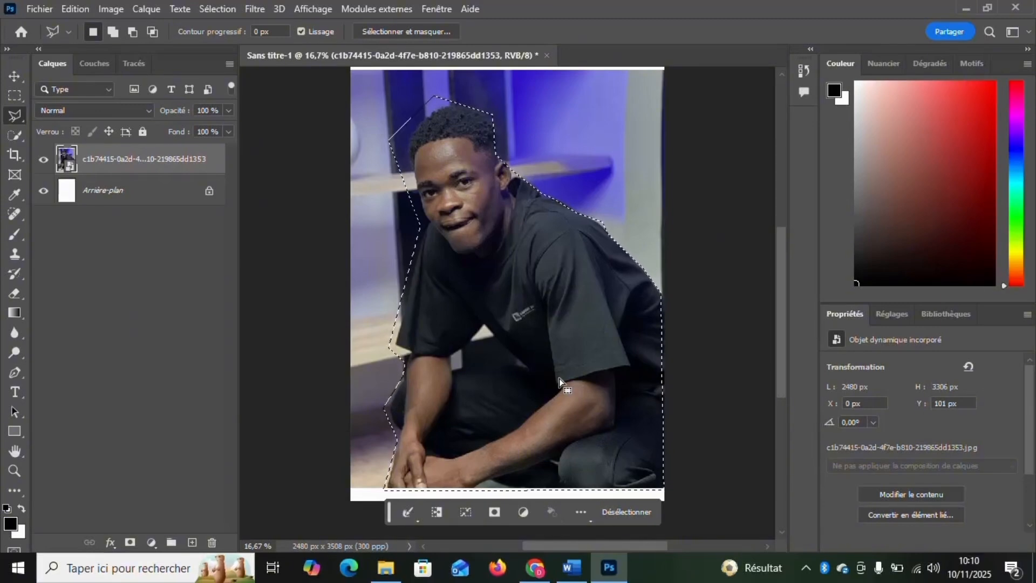
left_click(565, 302)
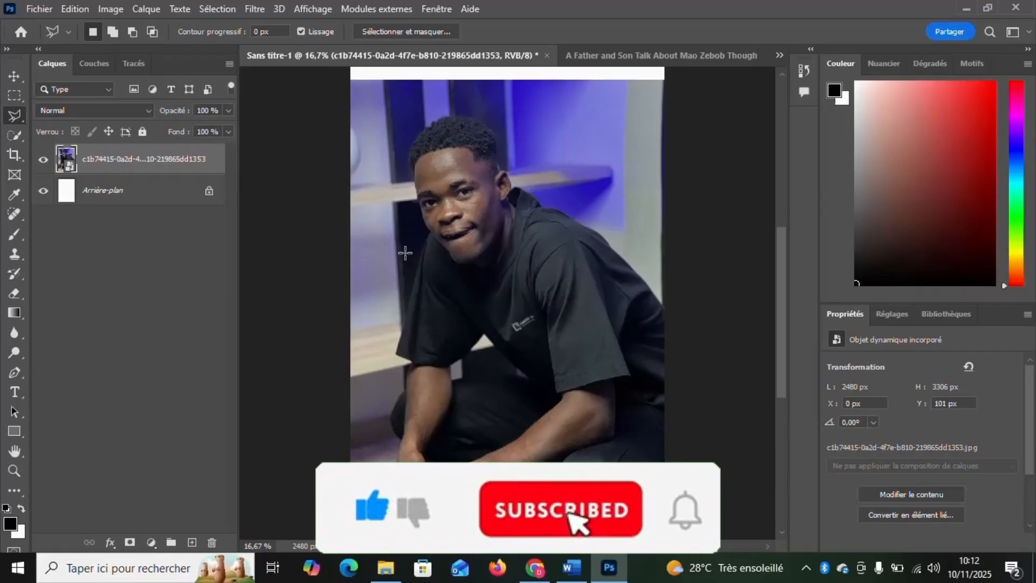
Try zooming in and out on the photo with the Zoom tool, and examine the skin of the man's face at 100%.
key("ctrl+plus")
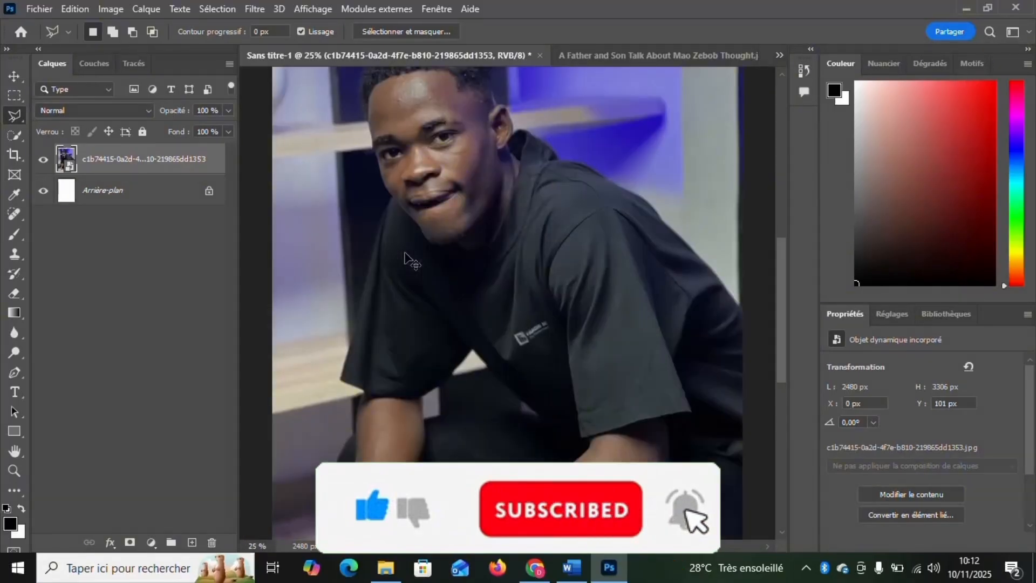
scroll(378, 205, "up", 3)
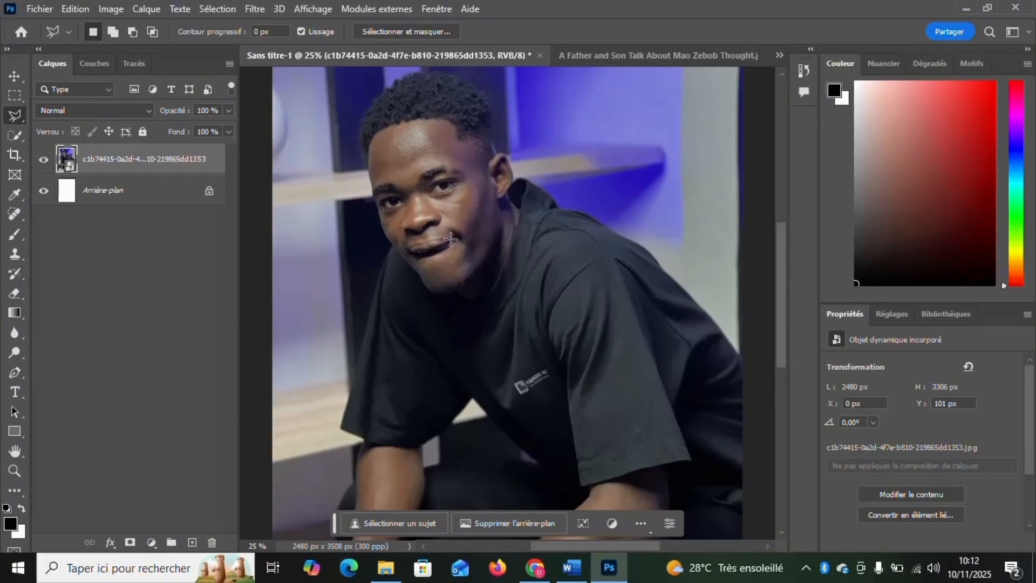
left_click(12, 468)
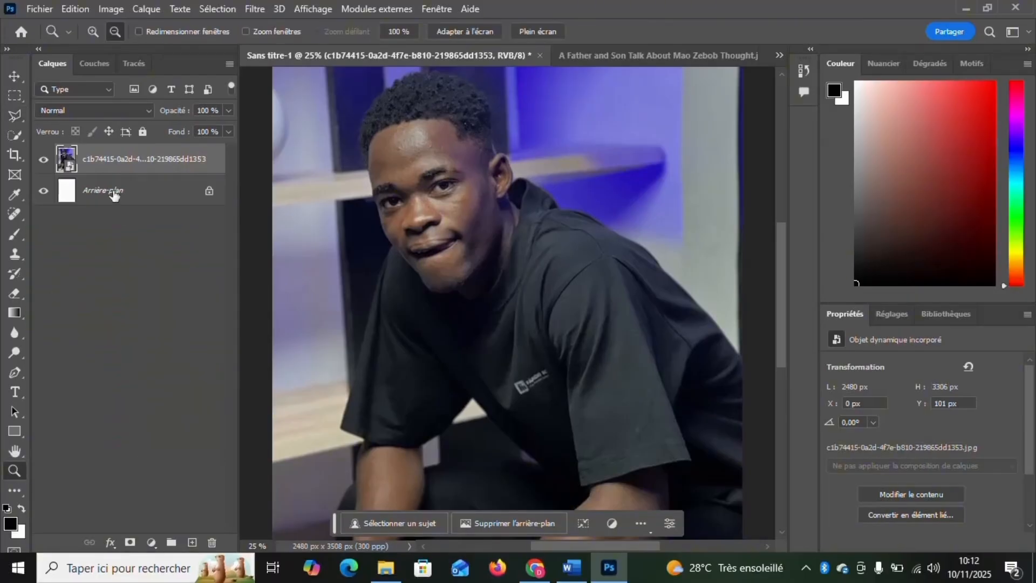
left_click(93, 31)
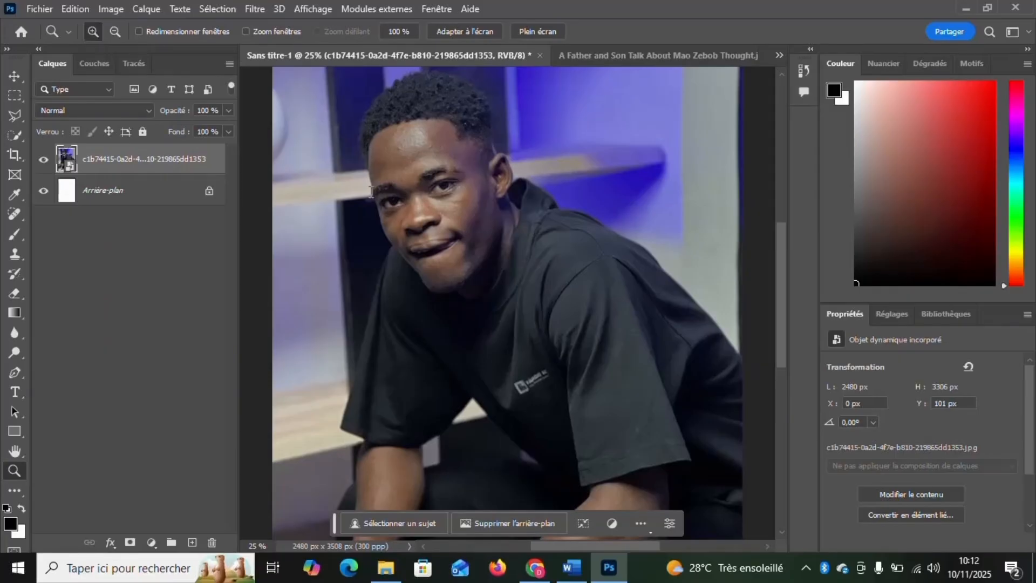
left_click(447, 186)
scroll(449, 215, "up", 1)
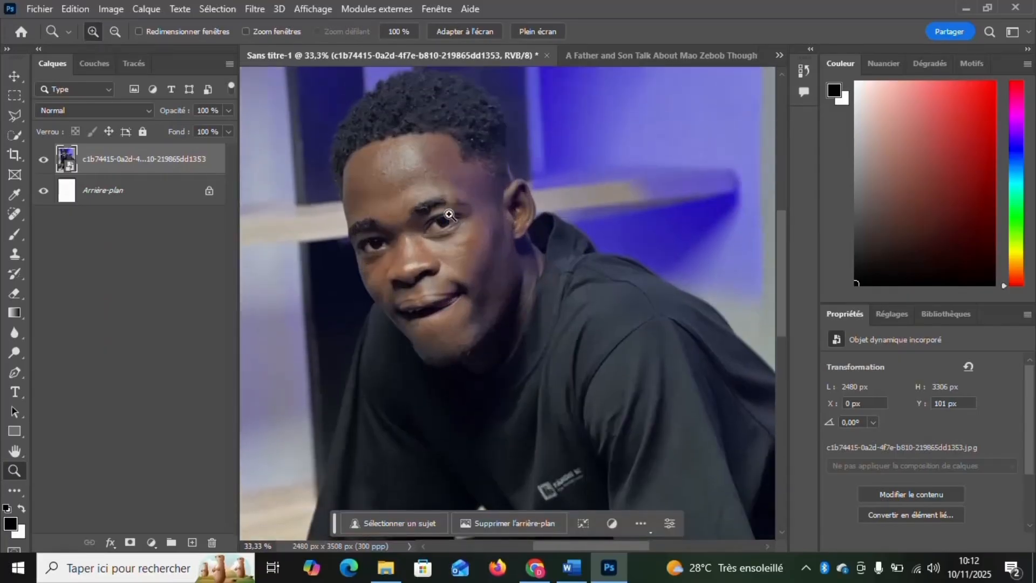
scroll(449, 214, "up", 1)
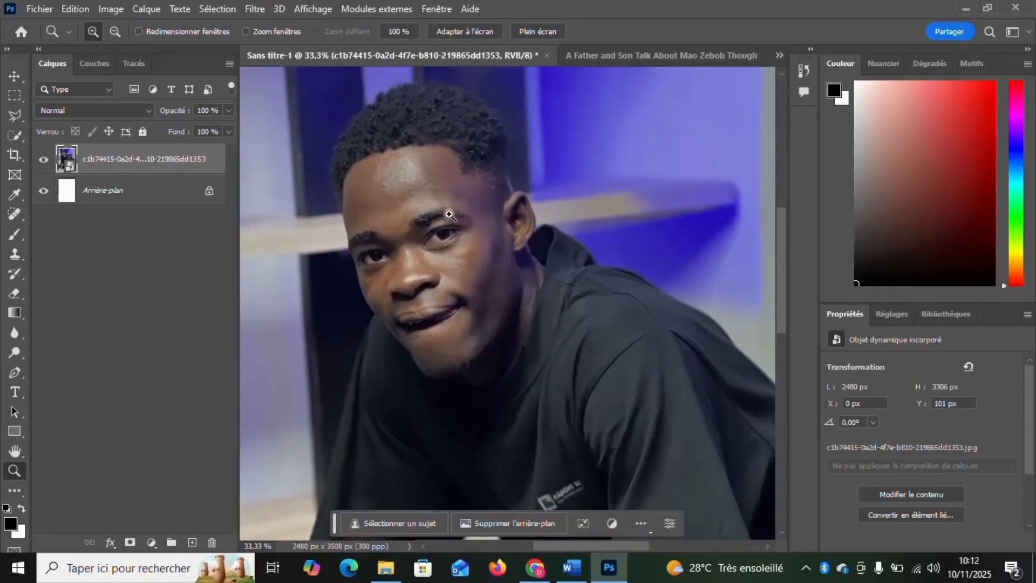
left_click(114, 32)
left_click(486, 255)
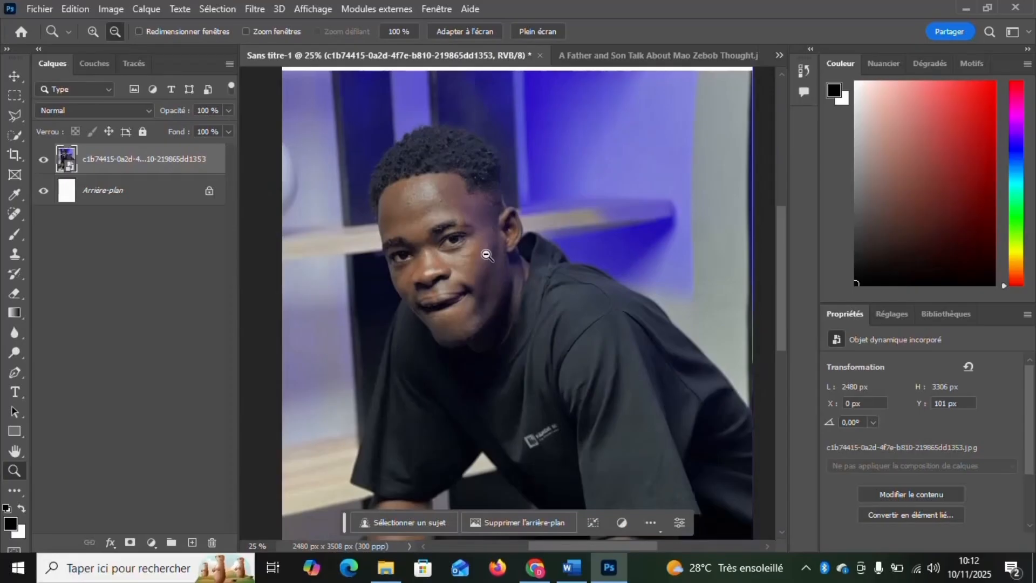
left_click(93, 31)
left_click(443, 253)
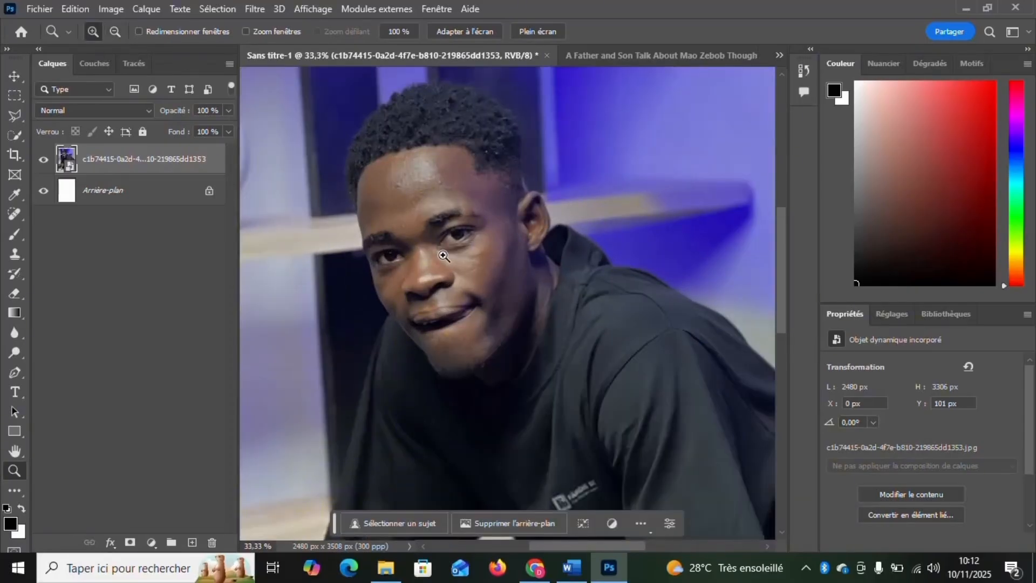
left_click(443, 256)
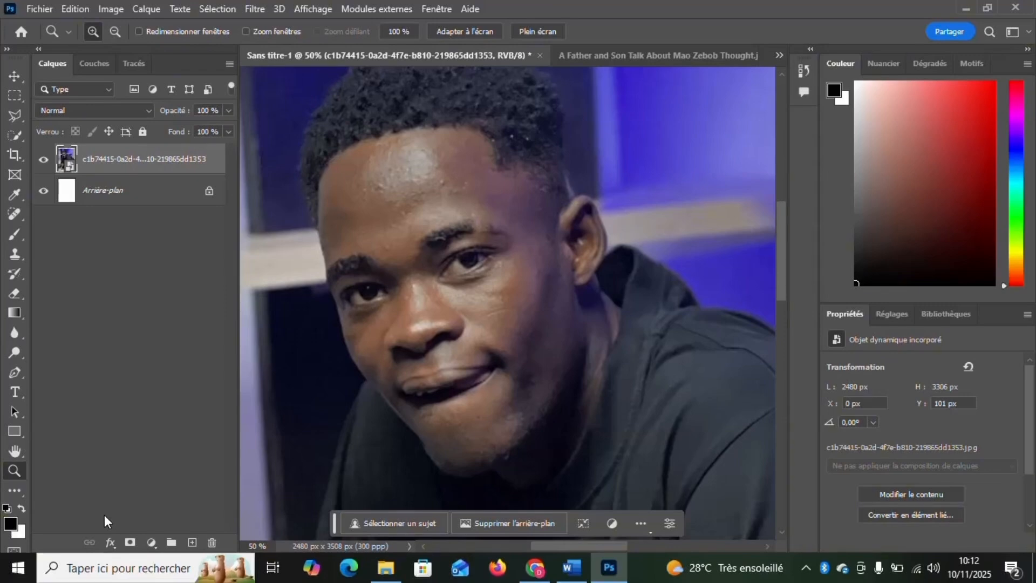
left_click(405, 219)
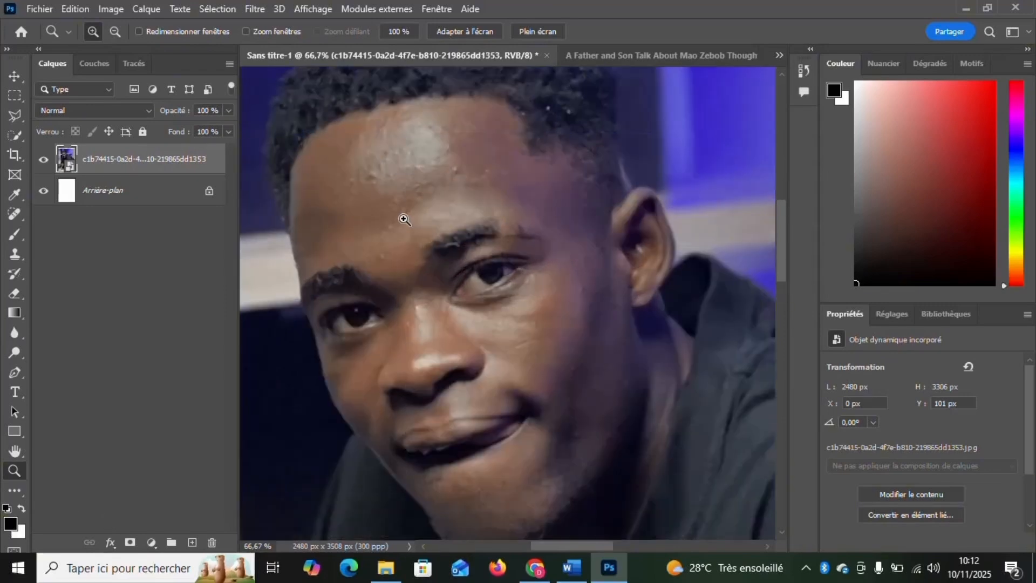
left_click(405, 219)
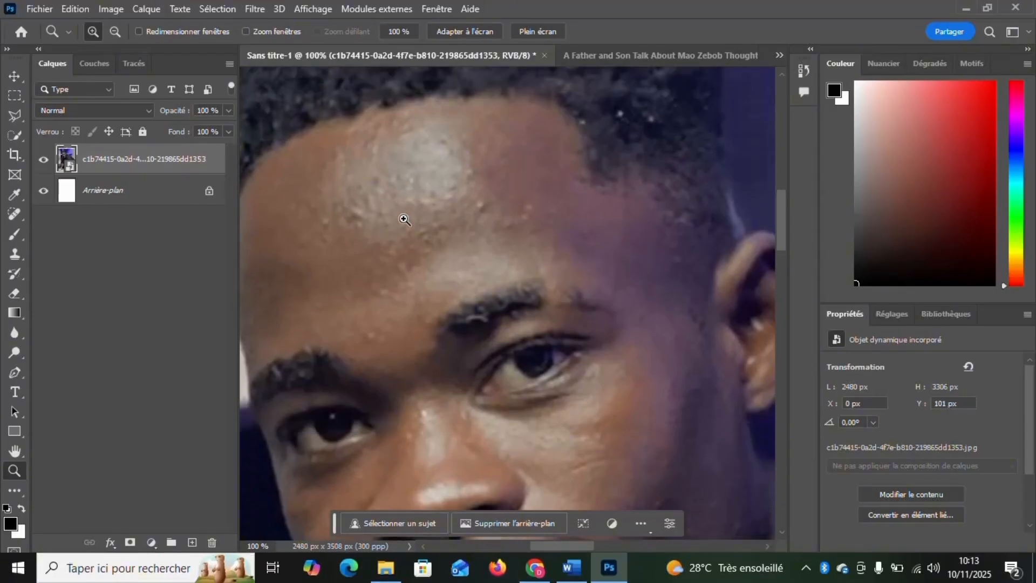
scroll(405, 218, "up", 2)
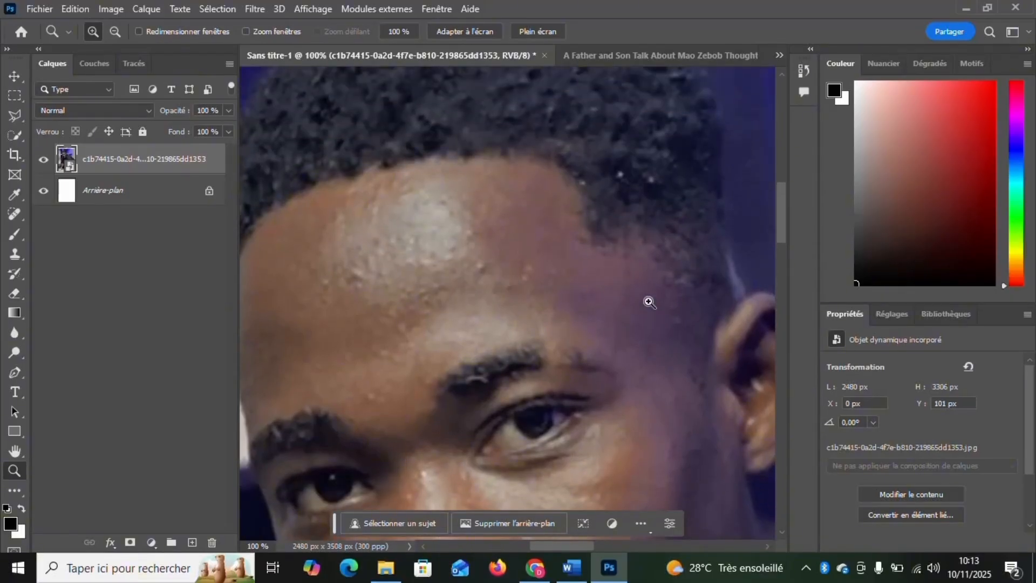
scroll(588, 307, "down", 2)
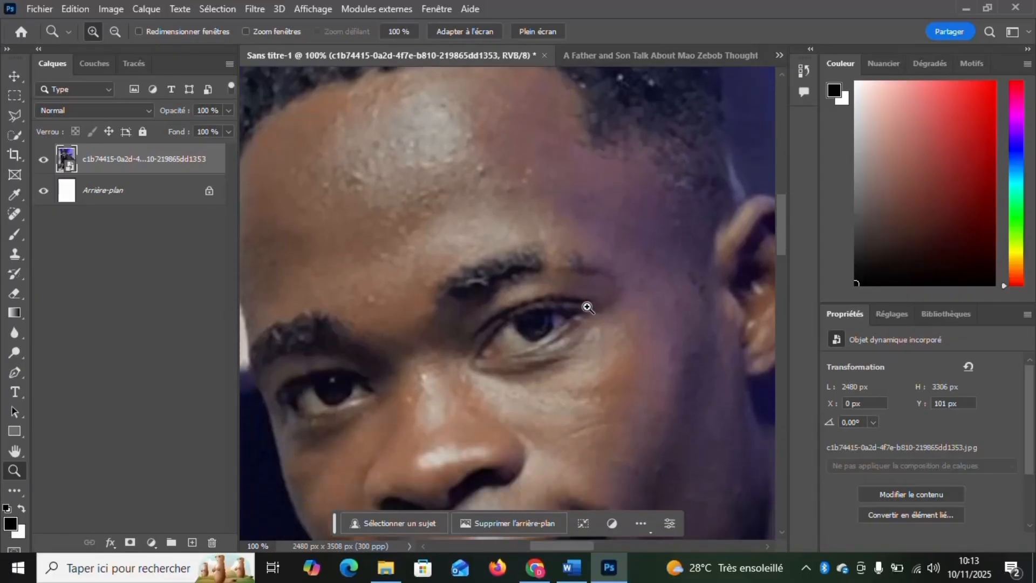
scroll(541, 275, "up", 1)
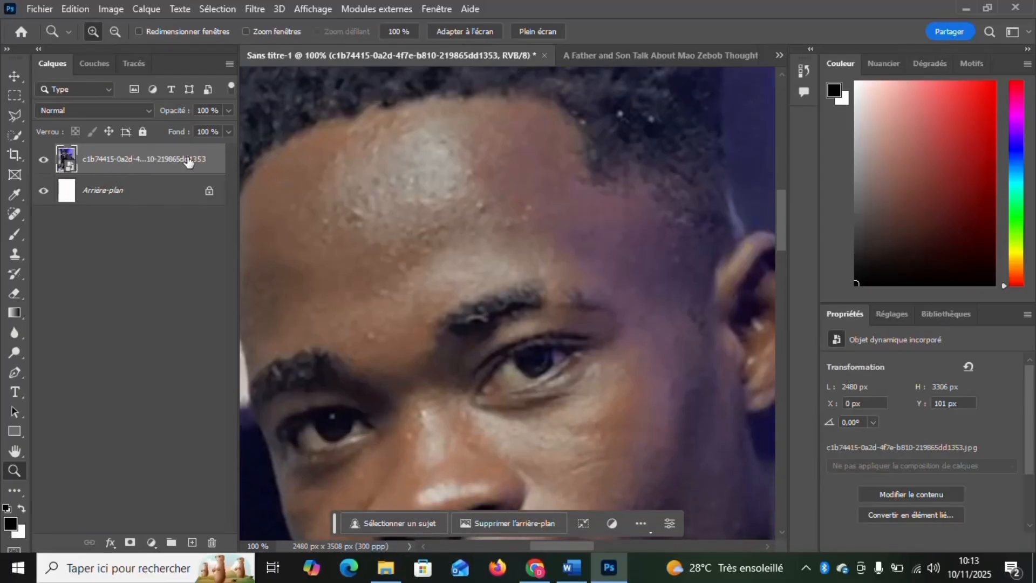
Activate the Correcteur localisé tool and rasterize the photo's smart object so it can be retouched.
left_click(17, 215)
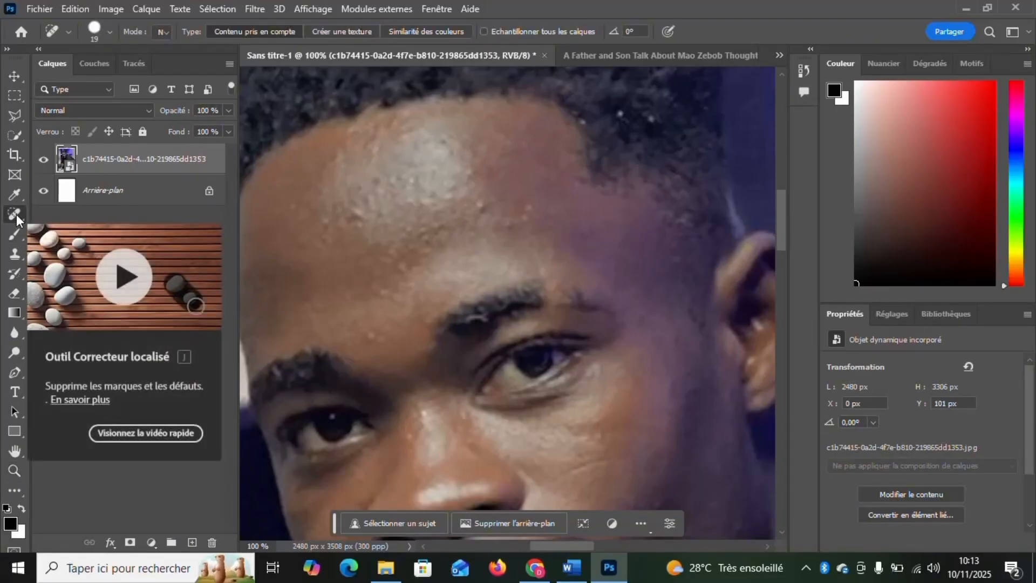
right_click(16, 215)
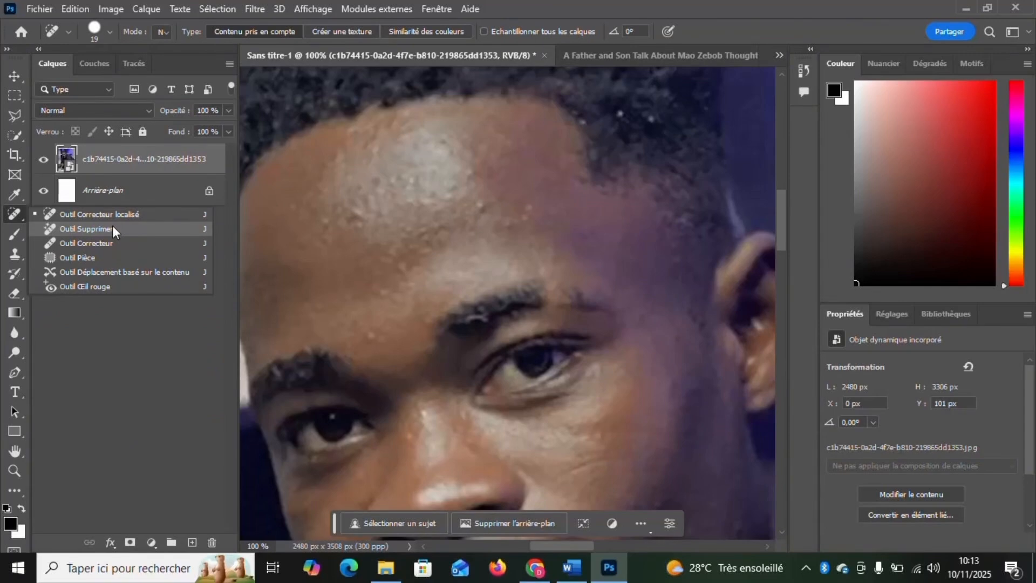
left_click(71, 214)
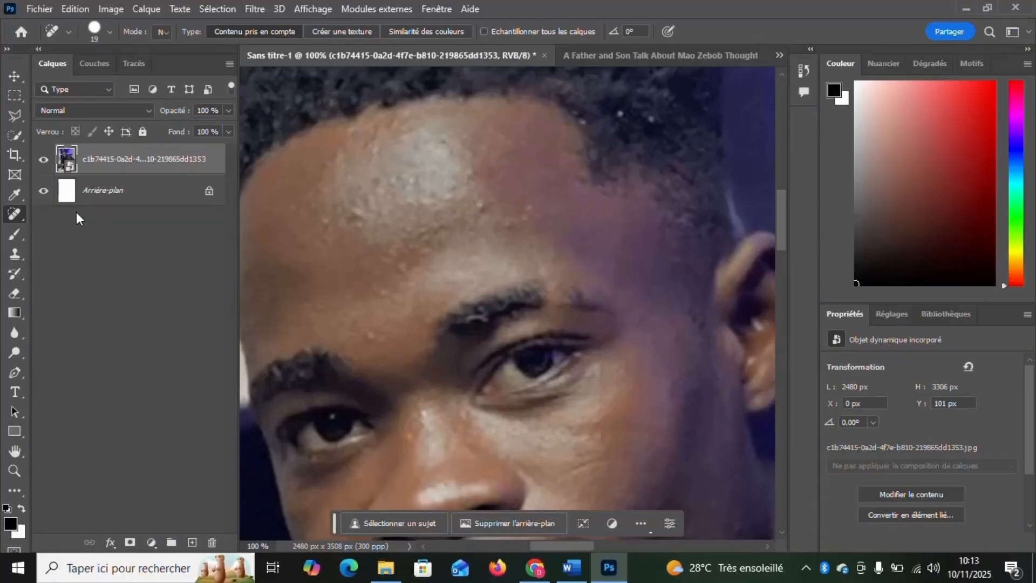
left_click(500, 206)
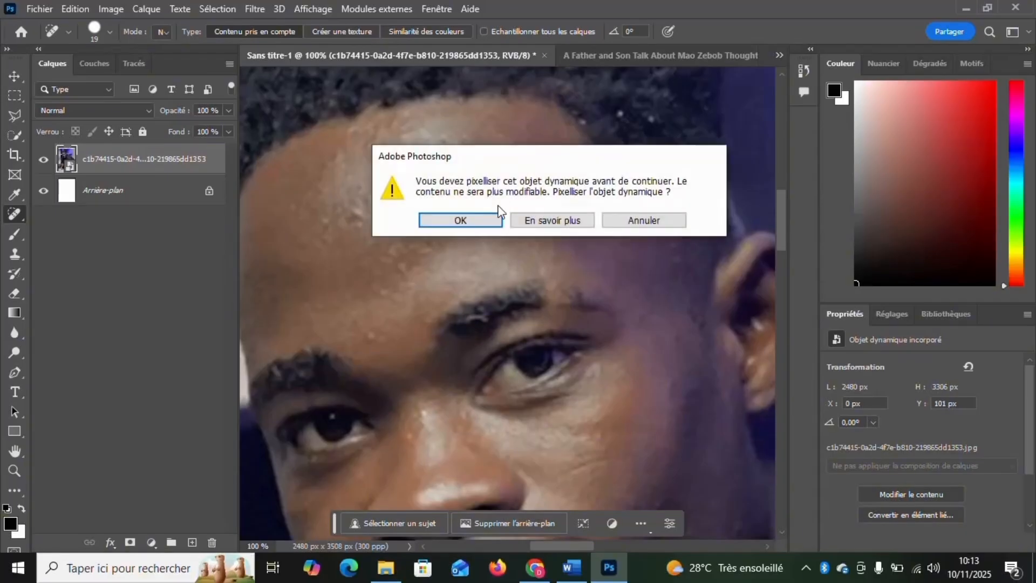
left_click(461, 222)
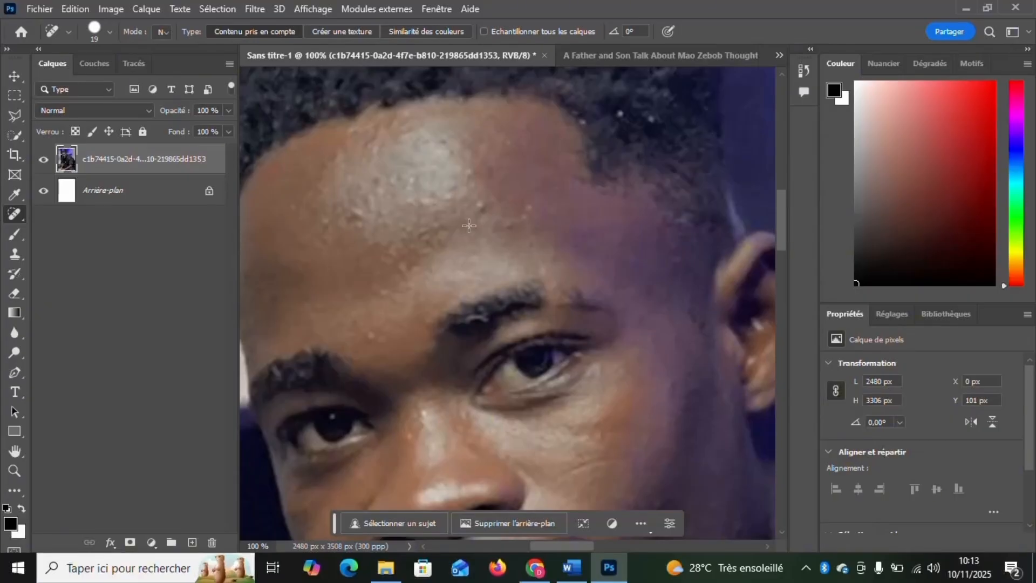
Remove the blemishes on the man's forehead and above his eyebrows with the Correcteur localisé tool.
left_click(486, 200)
left_click_drag(486, 201, 474, 205)
left_click(528, 217)
mouse_move(327, 220)
left_mouse_down()
mouse_move(326, 240)
mouse_move(339, 211)
mouse_move(368, 238)
left_mouse_up()
left_click_drag(361, 334, 385, 337)
Remove the small marks along the bridge of the man's nose with the Correcteur localisé tool.
scroll(492, 379, "down", 3)
scroll(493, 379, "down", 3)
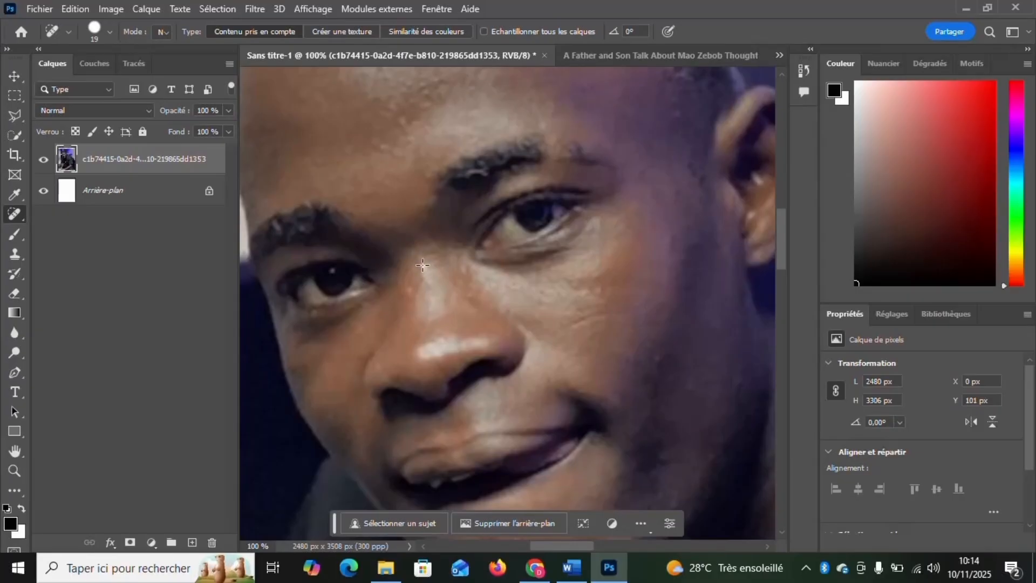
left_click_drag(422, 262, 422, 279)
left_click_drag(409, 289, 403, 298)
Smooth the rough spots in the shiny upper area of the forehead with the Correcteur localisé tool.
scroll(471, 314, "up", 5)
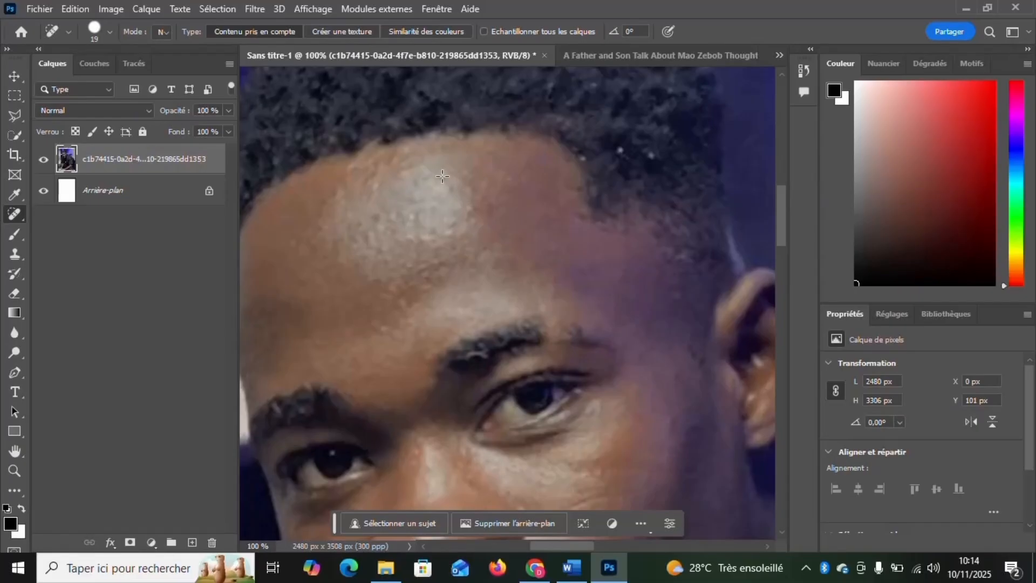
mouse_move(442, 176)
left_mouse_down()
mouse_move(467, 216)
mouse_move(458, 225)
mouse_move(460, 200)
mouse_move(442, 175)
left_mouse_up()
left_click_drag(367, 172, 358, 198)
left_click_drag(360, 232, 413, 213)
Zoom out to 25% with the Zoom tool and examine the retouched face within the centred photo.
scroll(493, 301, "up", 2)
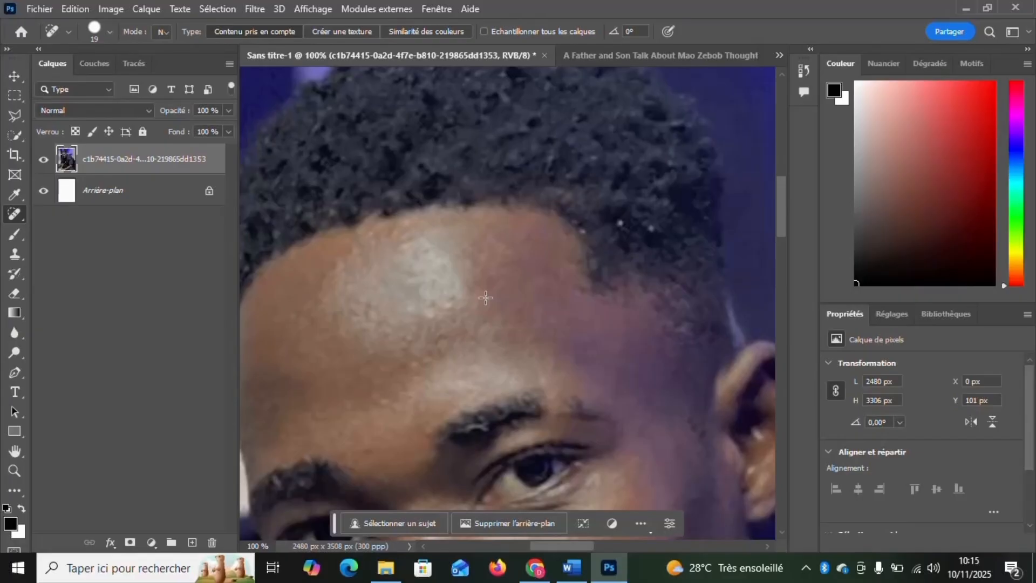
left_click(14, 470)
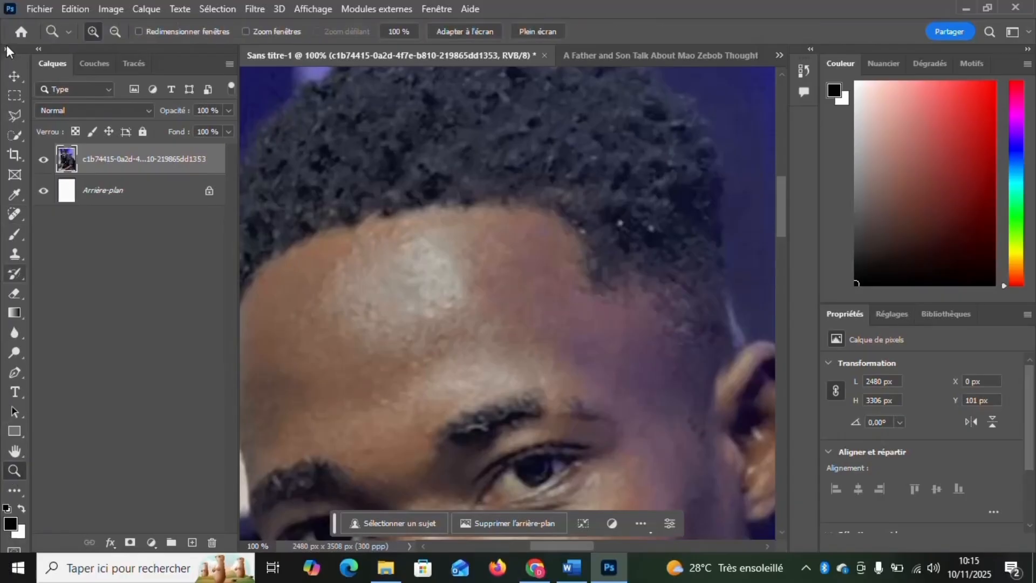
left_click(592, 344, "alt")
left_click(590, 370, "alt")
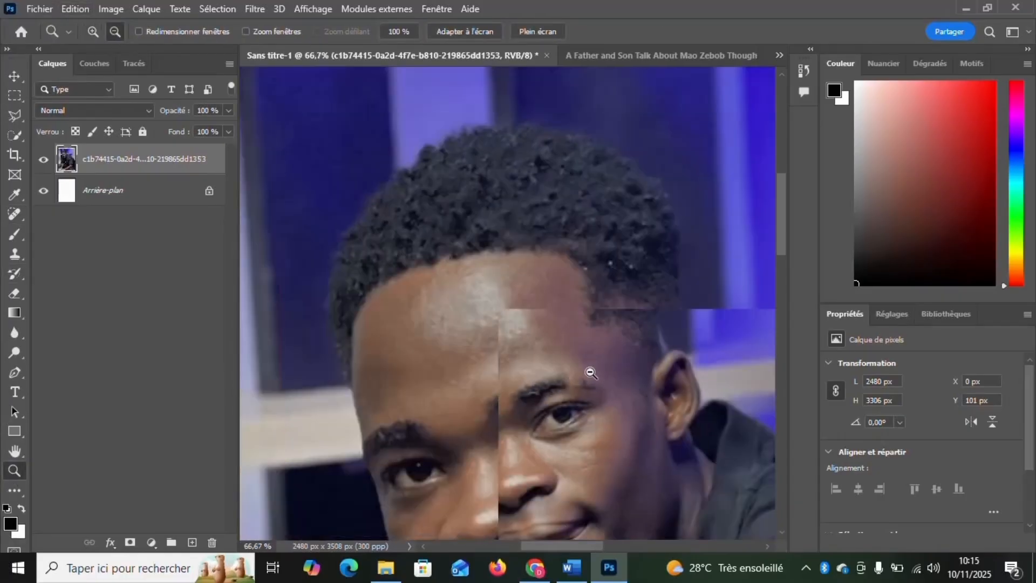
left_click(590, 372, "alt")
left_click(594, 364, "alt")
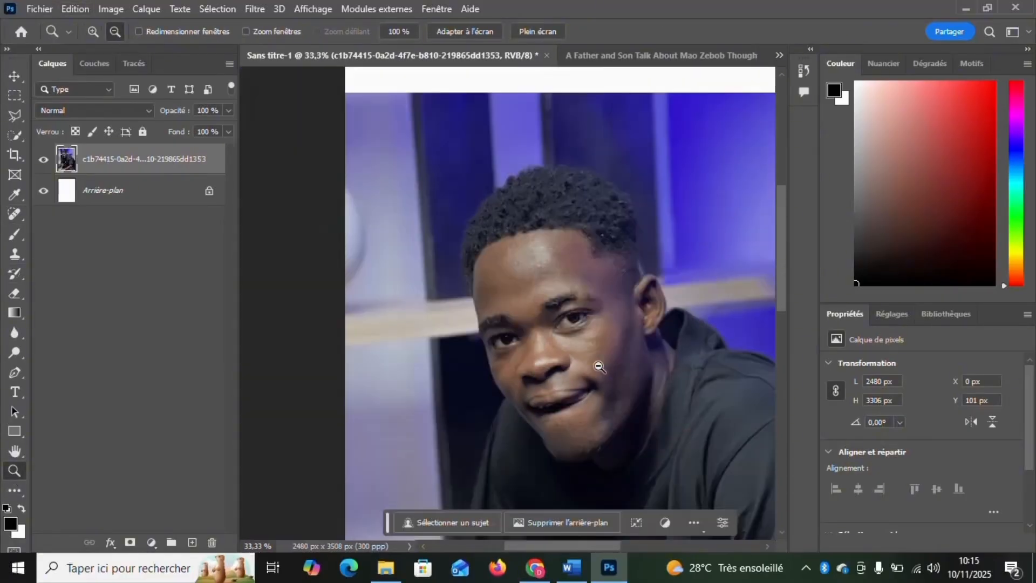
left_click(599, 367, "alt")
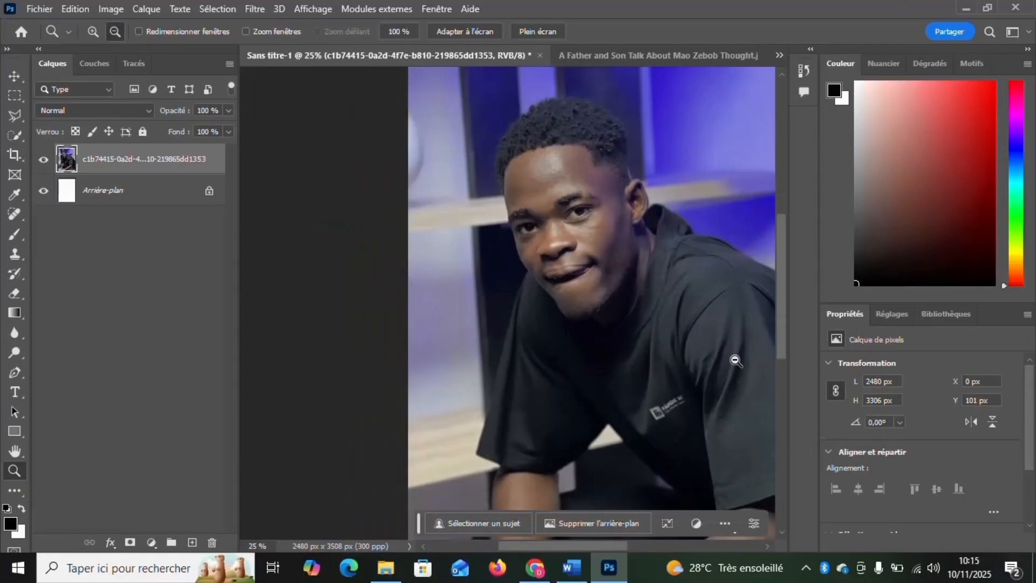
left_click_drag(529, 547, 558, 546)
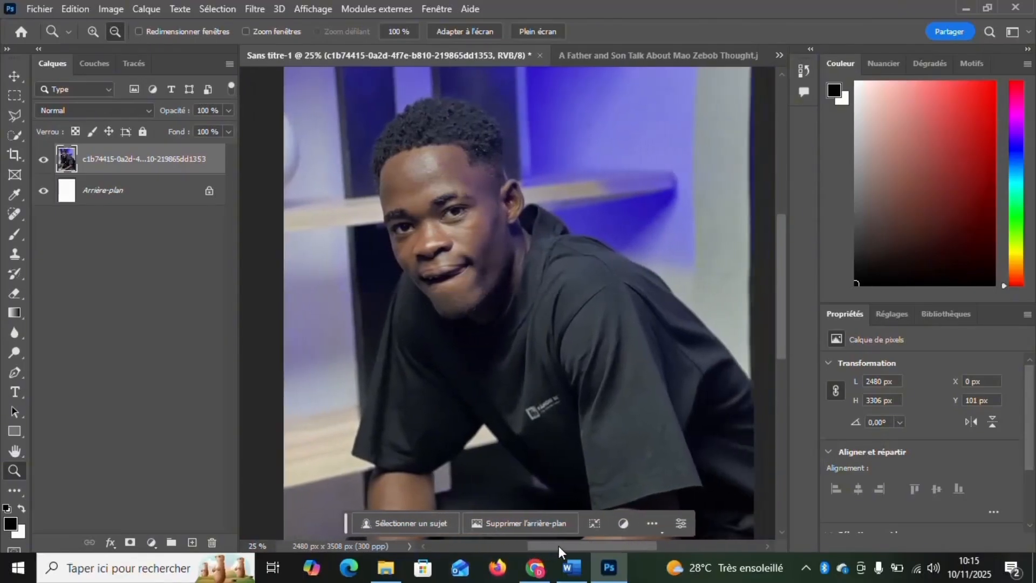
Show the whole photo at 16.67%, activate the Gomme d'arrière-plan tool and set its brush size to 1371 px.
left_click(579, 298, "alt")
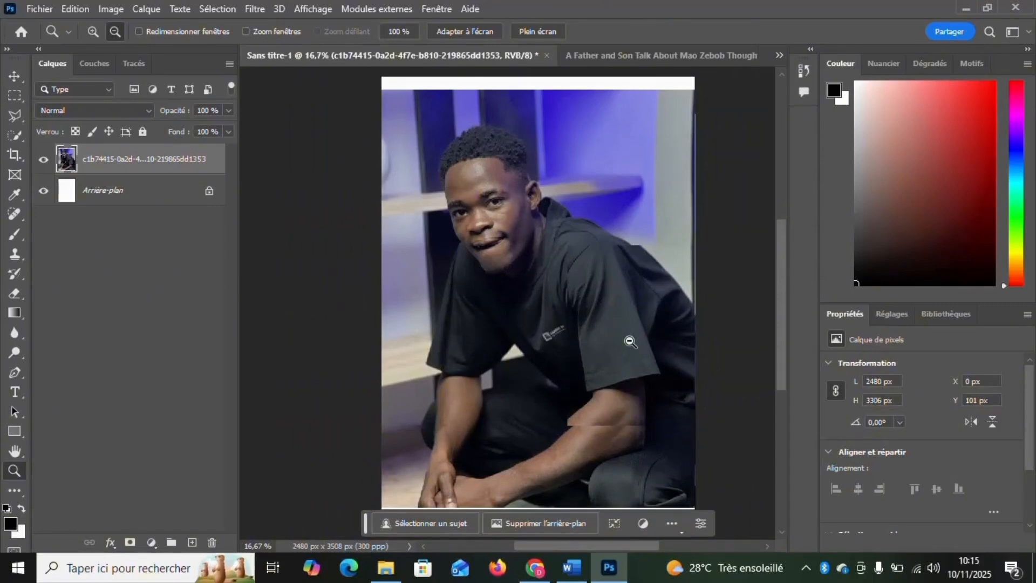
scroll(630, 341, "down", 1)
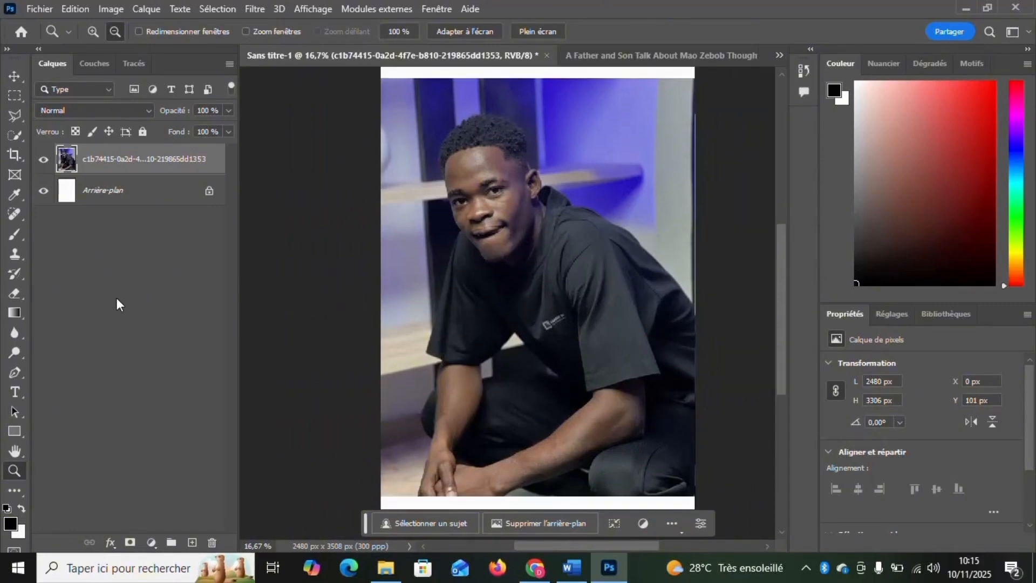
left_click(10, 294)
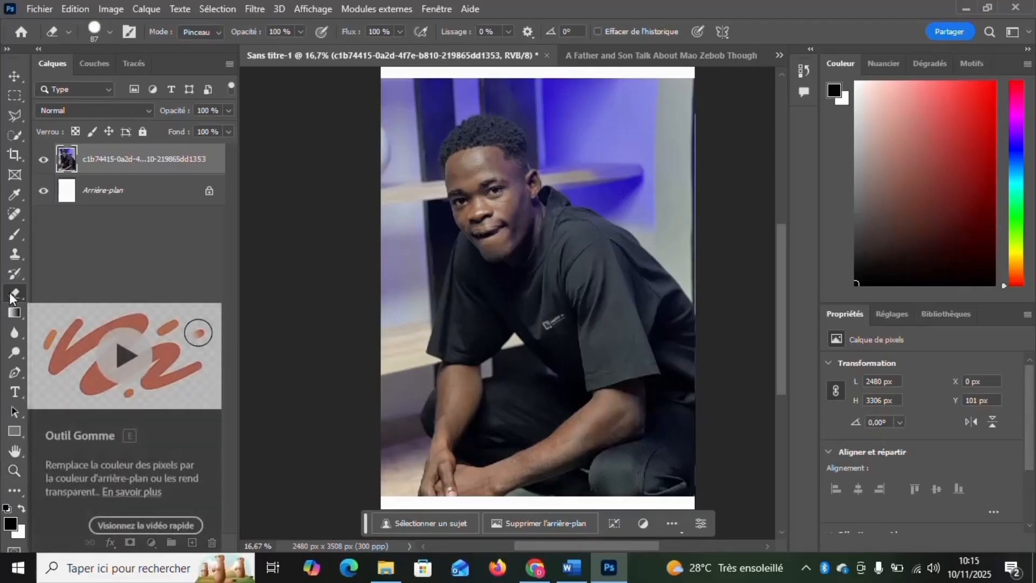
right_click(11, 294)
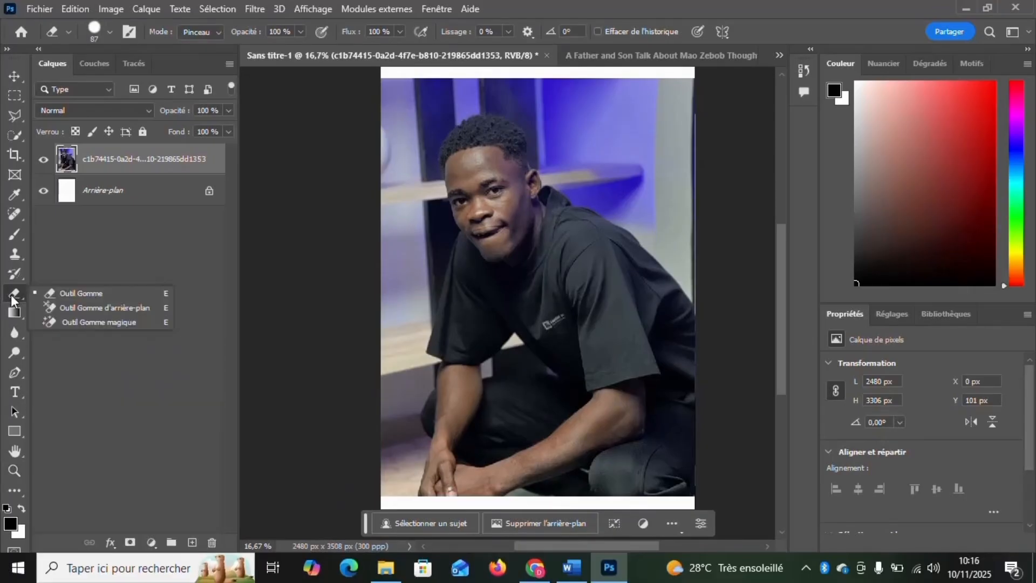
left_click(97, 307)
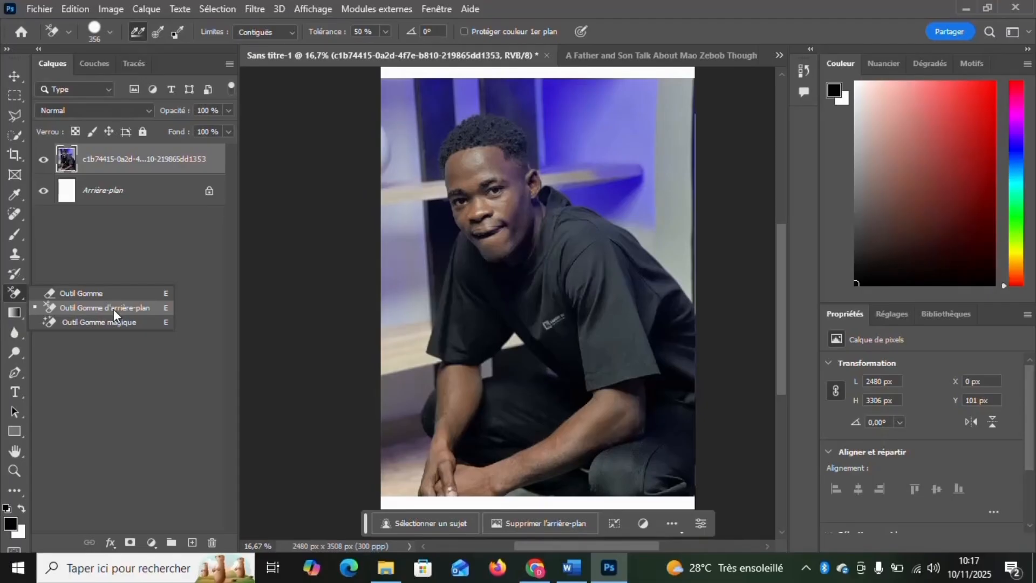
left_click(113, 308)
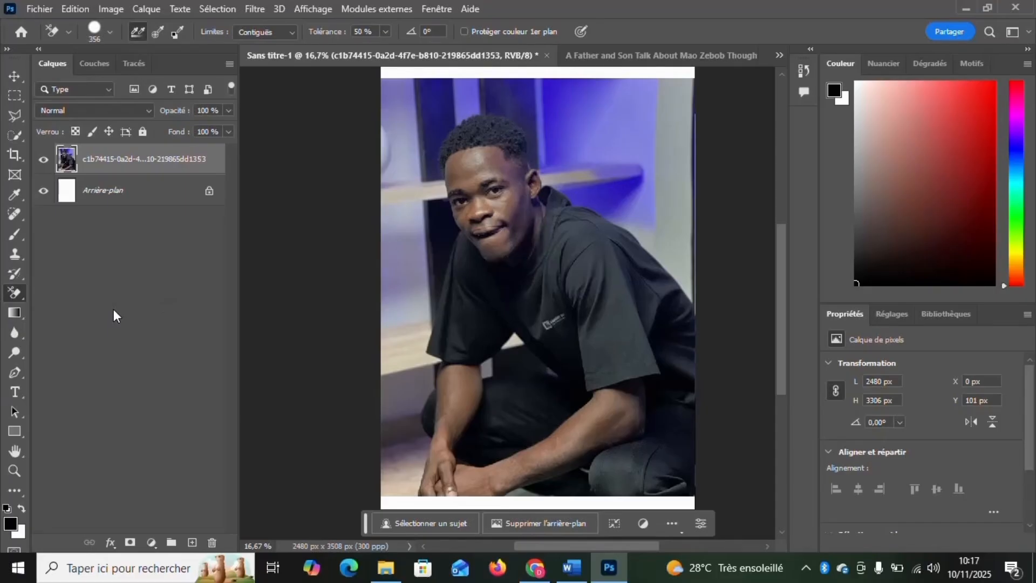
left_click(109, 31)
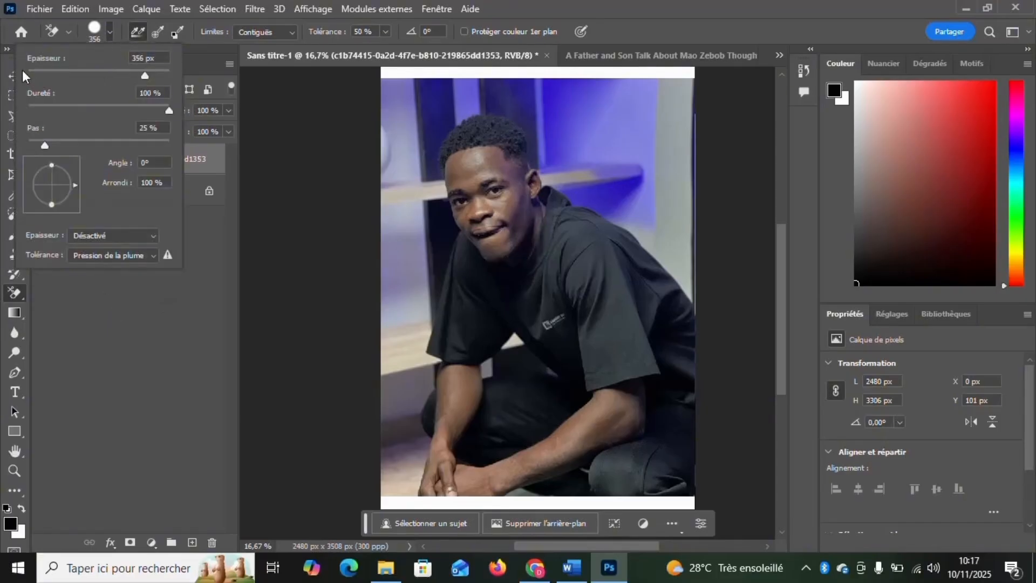
mouse_move(144, 75)
left_mouse_down()
mouse_move(53, 76)
mouse_move(73, 86)
left_mouse_up()
left_click_drag(163, 75, 162, 76)
left_click(208, 59)
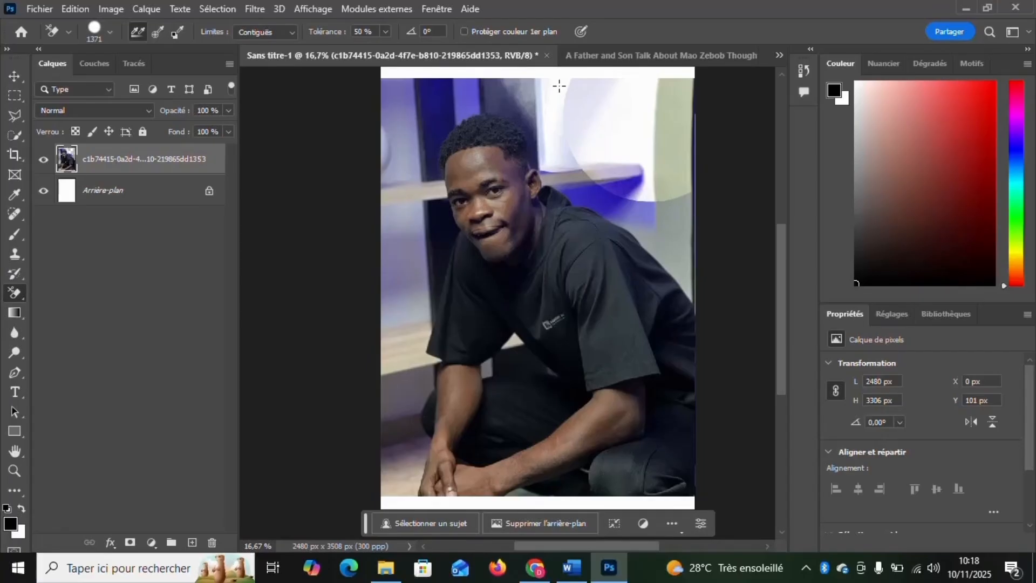
Erase patches of the background beside the man with the Gomme d'arrière-plan tool, from the photo's upper corner down to his hands.
left_click(388, 88)
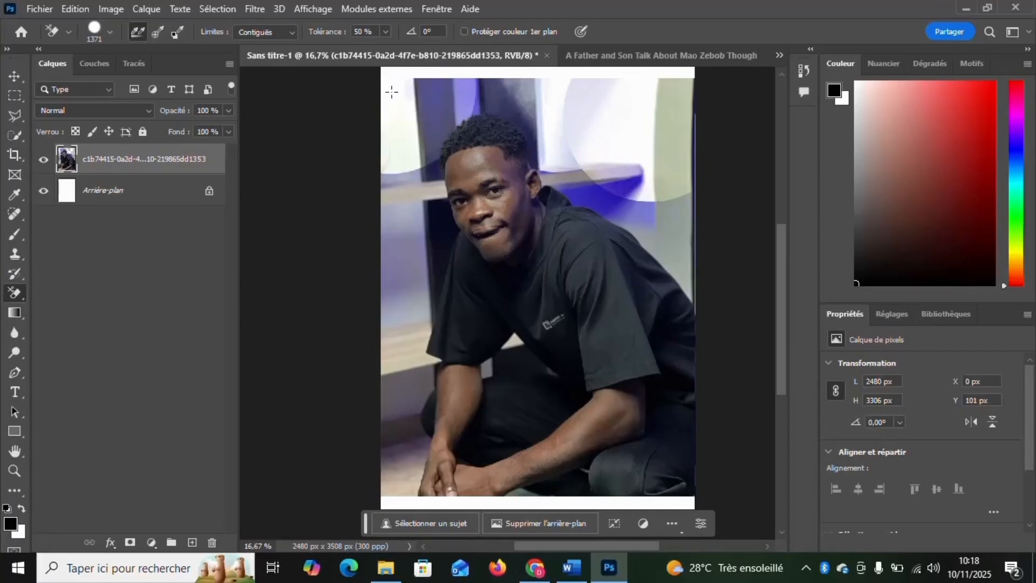
left_click(398, 269)
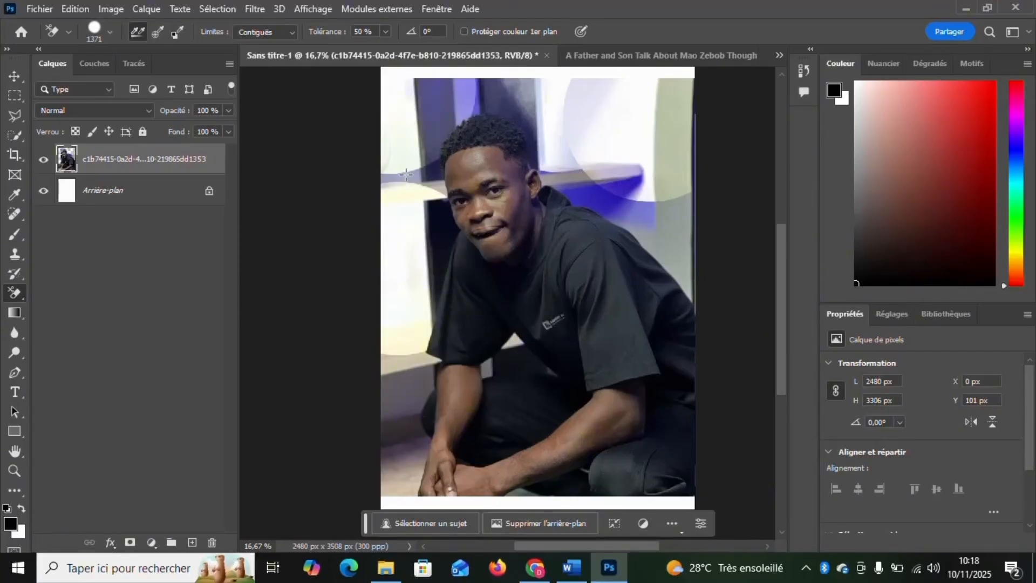
left_click(394, 445)
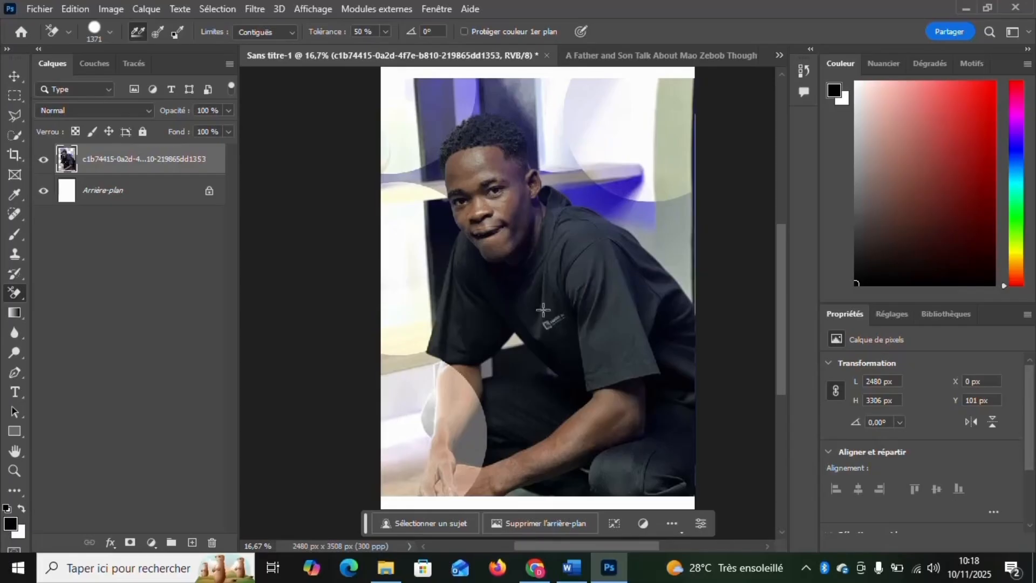
Undo all the background erasures on the man's photo.
key("ctrl+z")
key("ctrl+z")
key("ctrl+z")
key("ctrl+z")
key("ctrl+z")
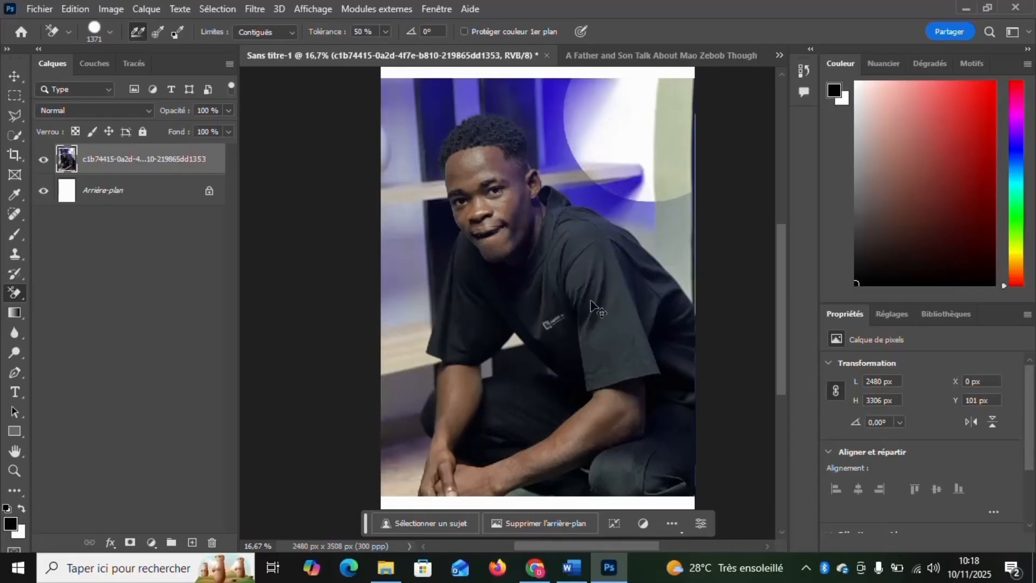
key("ctrl+z")
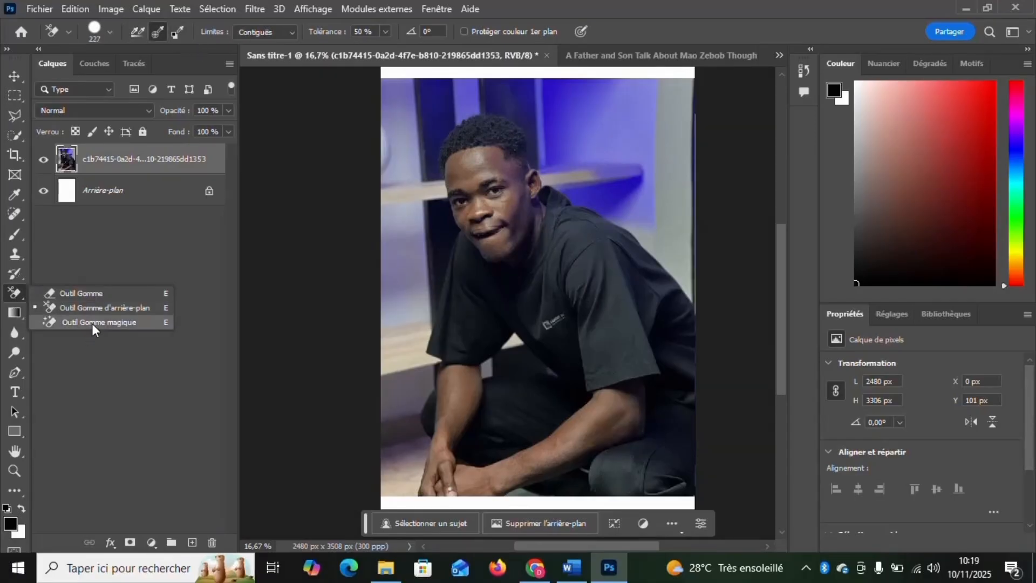
Activate the Gomme magique tool, switch to the father-and-son illustration and convert its locked background into a normal layer.
left_click(99, 322)
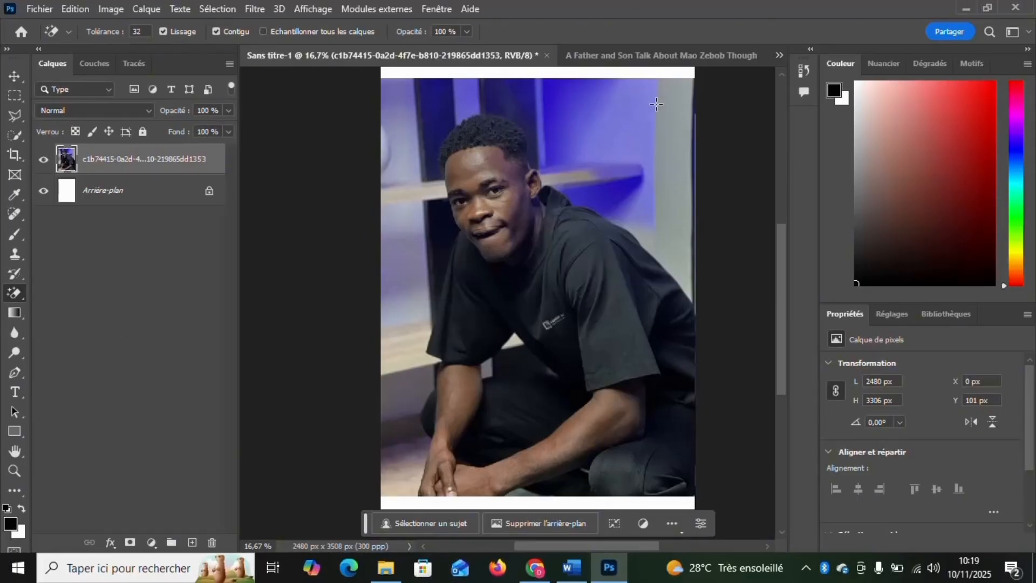
left_click(682, 56)
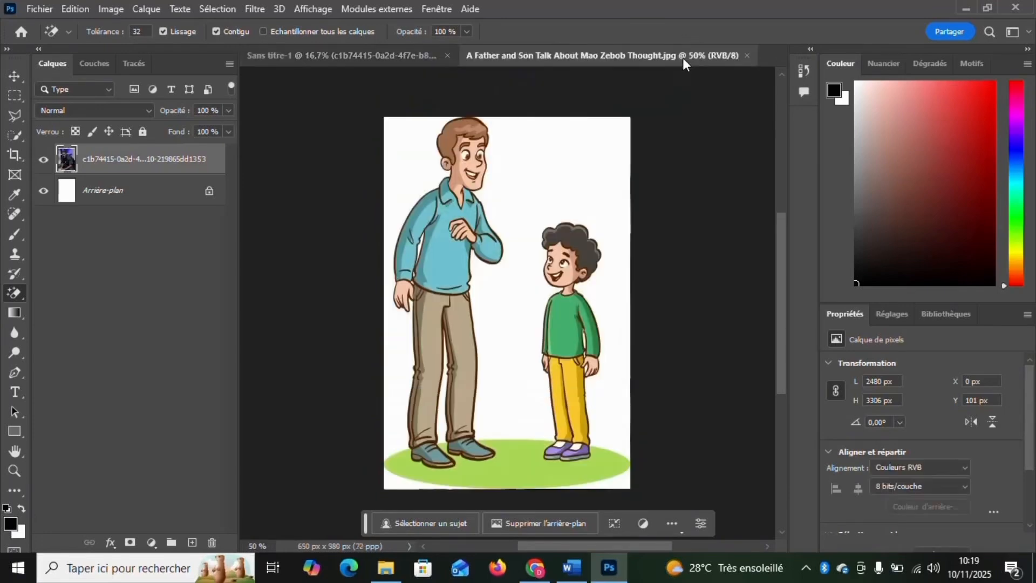
left_click(209, 161)
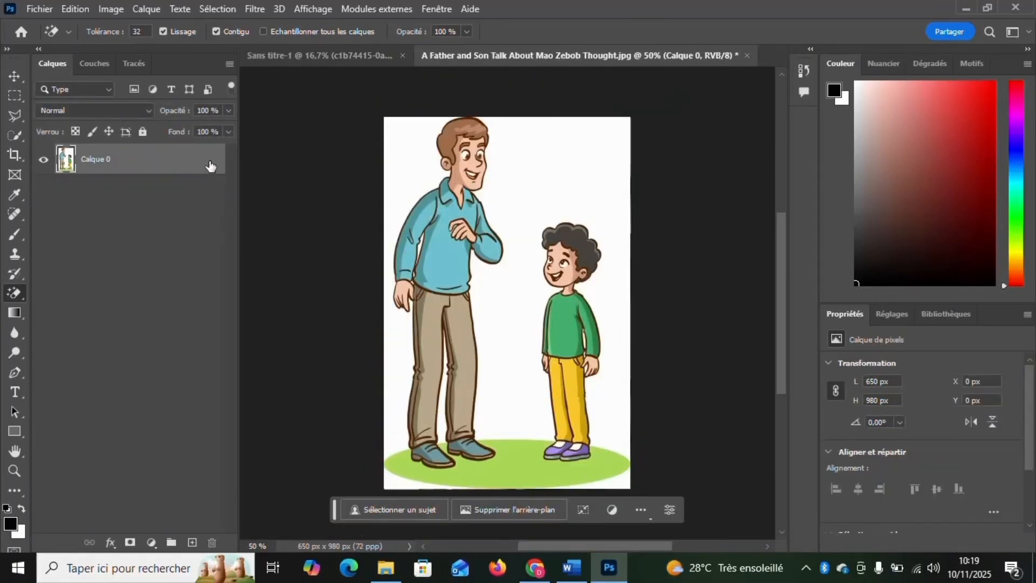
Erase the white background on both sides of the father and beneath the grass with the Gomme magique tool.
left_click(555, 162)
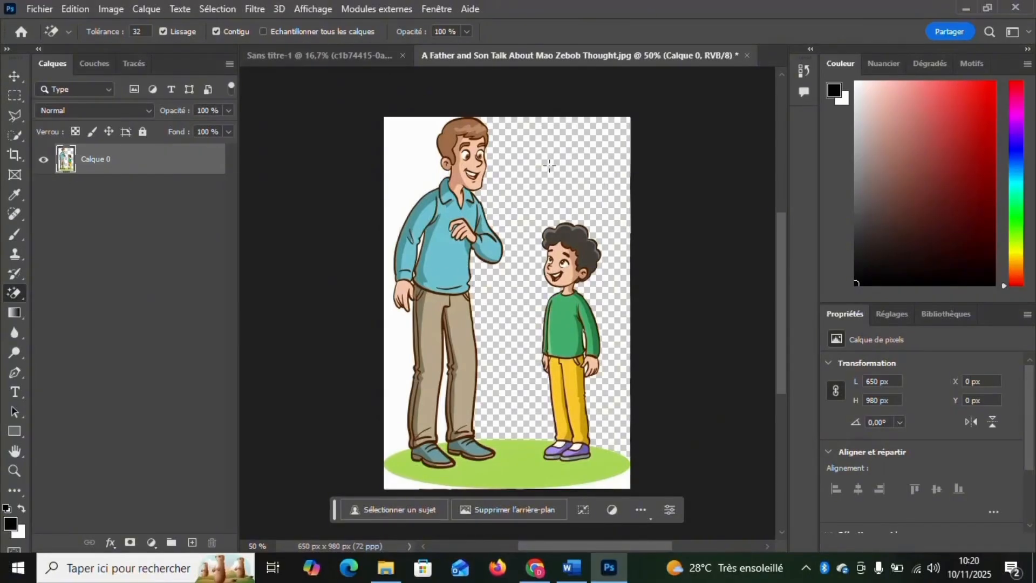
left_click(405, 163)
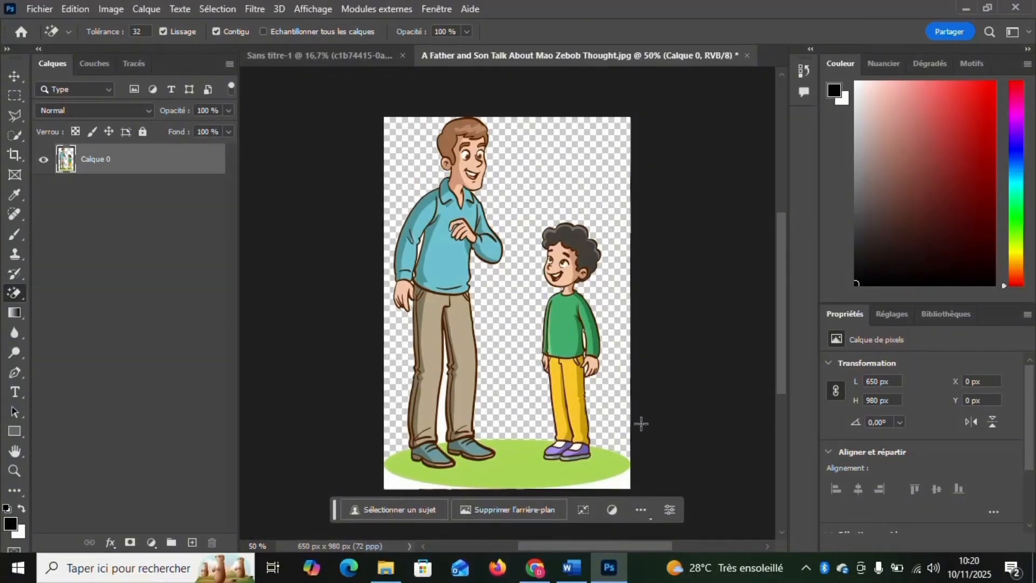
left_click(615, 483)
left_click(394, 485)
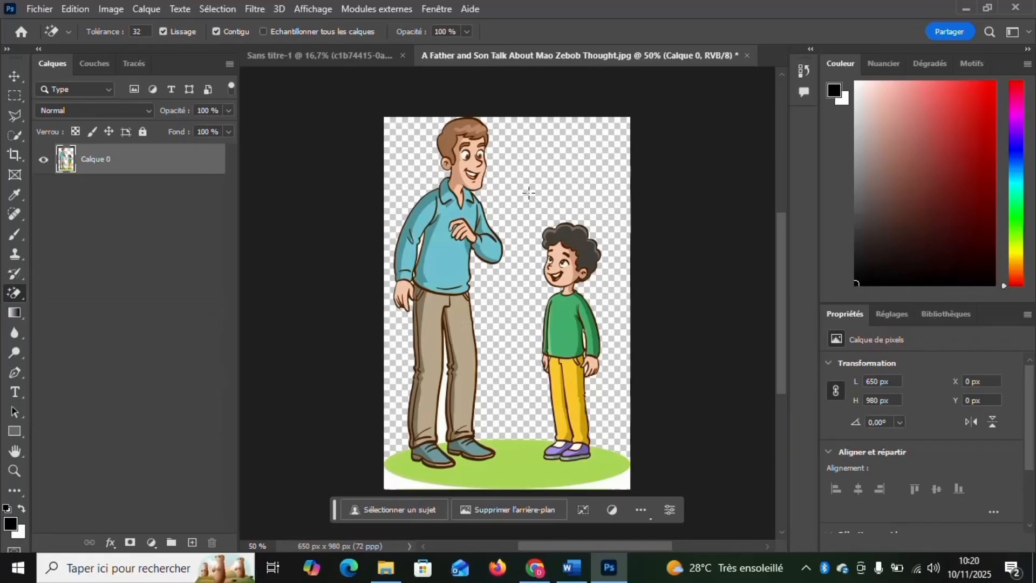
Undo the magic erasures to bring back the illustration's white background.
key("ctrl+z")
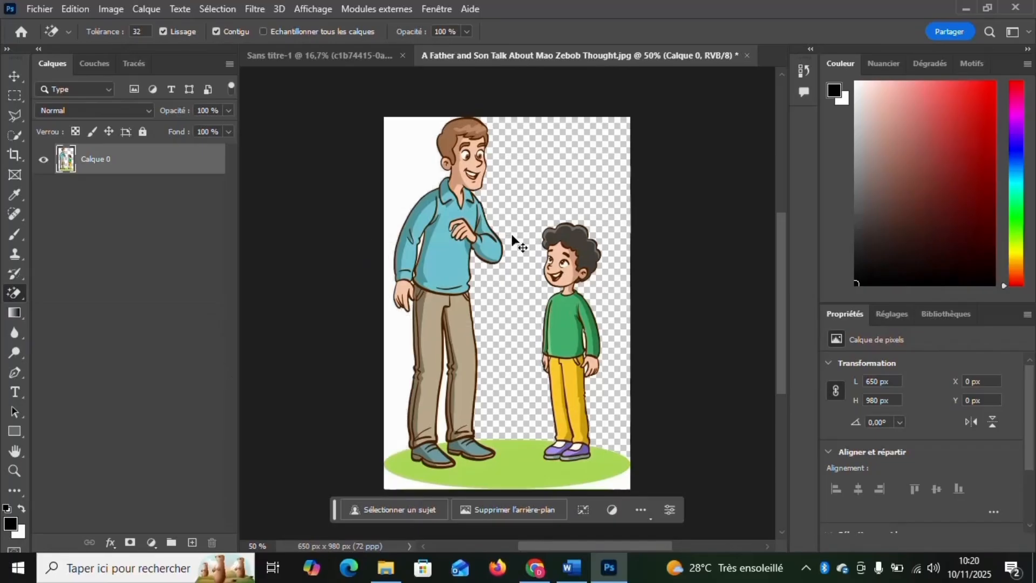
key("ctrl+z")
key("ctrl+z")
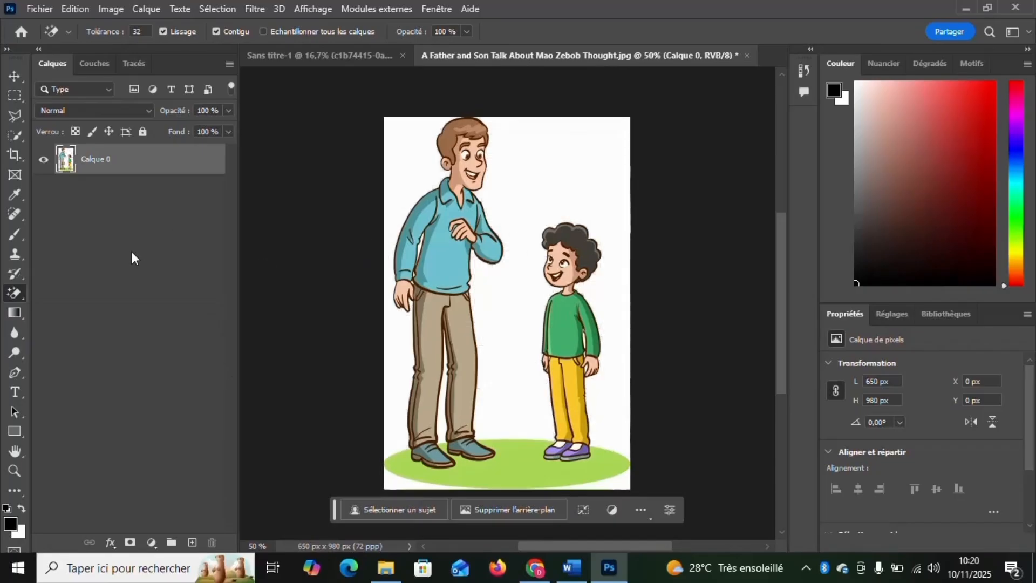
Erase the white area above the boy and then his head by hand with the Gomme tool.
right_click(11, 297)
left_click(60, 294)
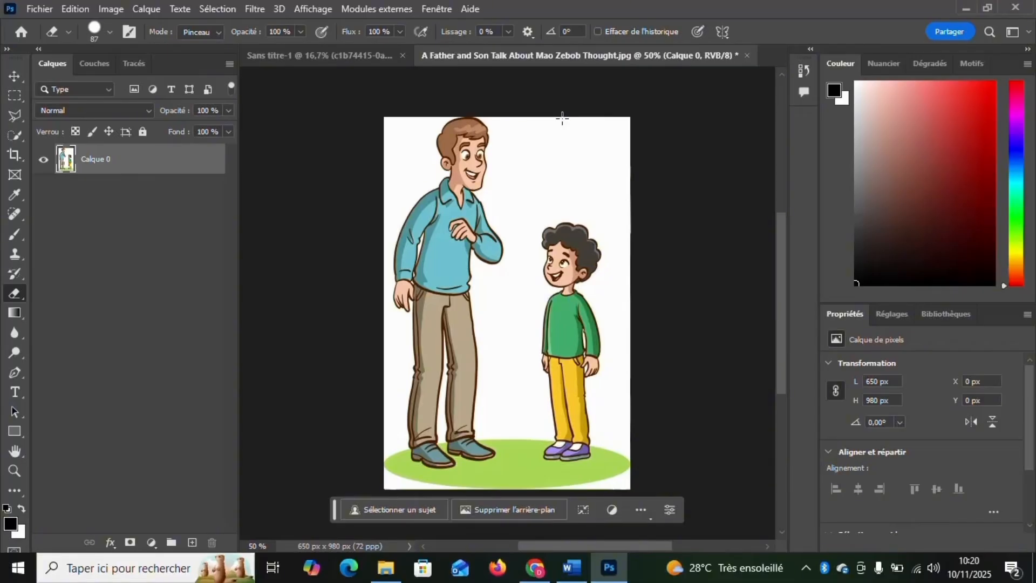
mouse_move(562, 117)
left_mouse_down()
mouse_move(608, 159)
mouse_move(609, 174)
mouse_move(609, 143)
mouse_move(575, 118)
mouse_move(624, 120)
mouse_move(633, 132)
mouse_move(618, 194)
mouse_move(585, 179)
mouse_move(554, 147)
left_mouse_up()
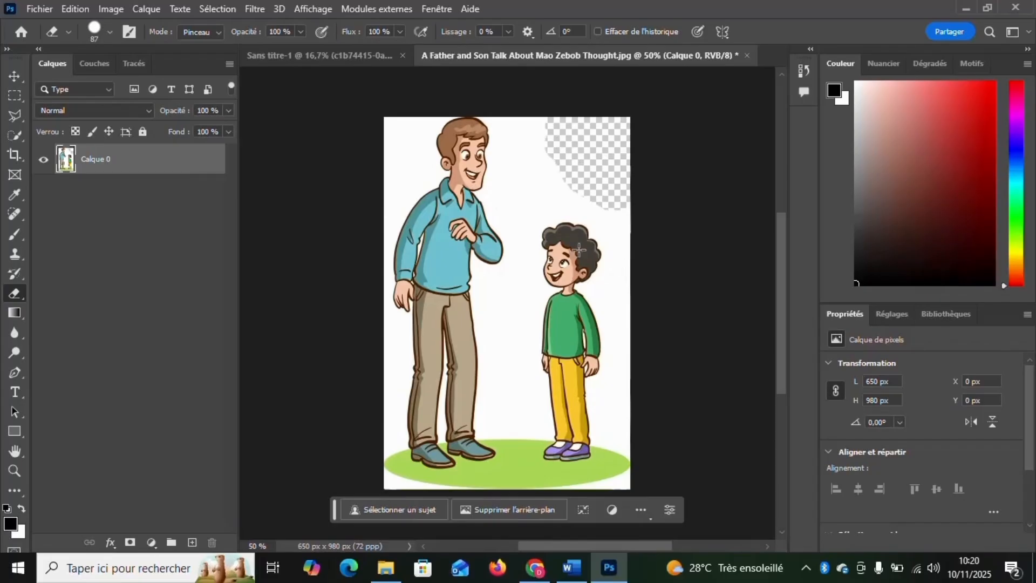
mouse_move(591, 255)
left_mouse_down()
mouse_move(550, 268)
mouse_move(582, 262)
mouse_move(570, 246)
mouse_move(545, 245)
mouse_move(560, 228)
mouse_move(582, 230)
mouse_move(596, 247)
mouse_move(585, 270)
mouse_move(571, 270)
mouse_move(577, 241)
mouse_move(561, 239)
mouse_move(534, 258)
mouse_move(571, 249)
left_mouse_up()
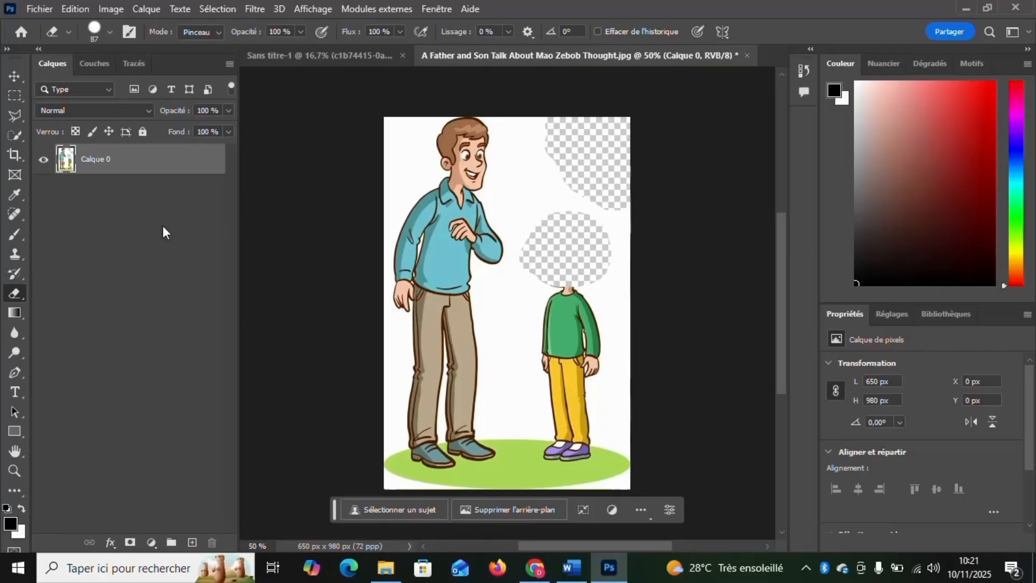
Paint freehand black strokes over the father and son with the Pinceau tool.
left_click(19, 231)
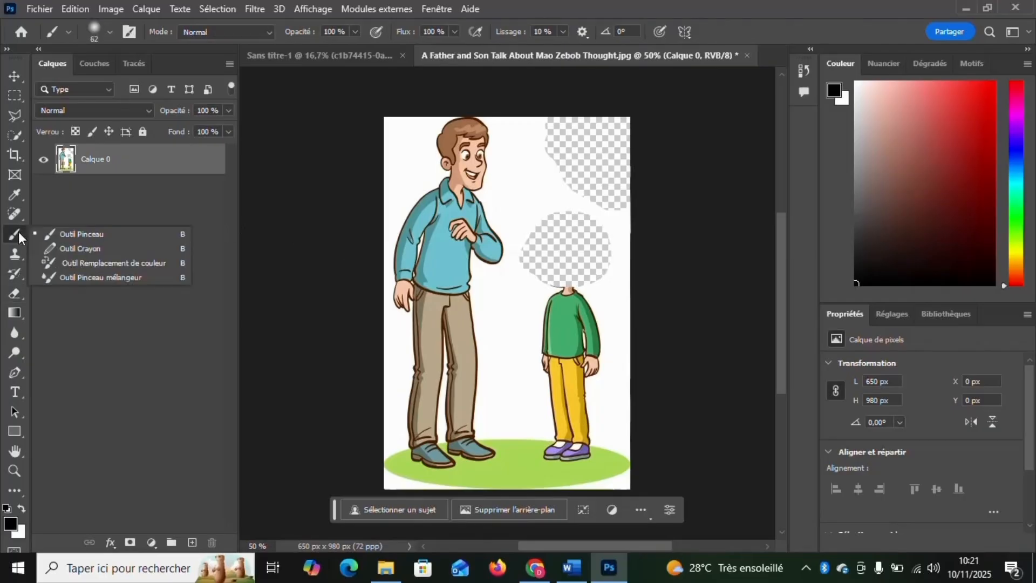
left_click(91, 231)
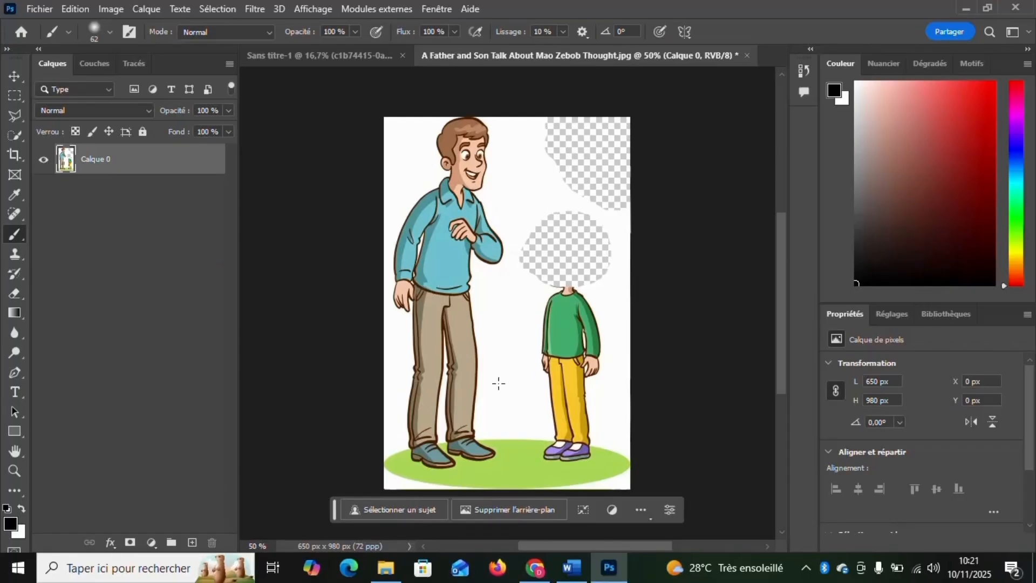
mouse_move(497, 361)
left_mouse_down()
mouse_move(518, 368)
mouse_move(565, 292)
mouse_move(559, 417)
mouse_move(588, 346)
mouse_move(599, 378)
mouse_move(574, 224)
mouse_move(493, 207)
mouse_move(536, 153)
mouse_move(520, 216)
mouse_move(540, 356)
mouse_move(405, 232)
left_mouse_up()
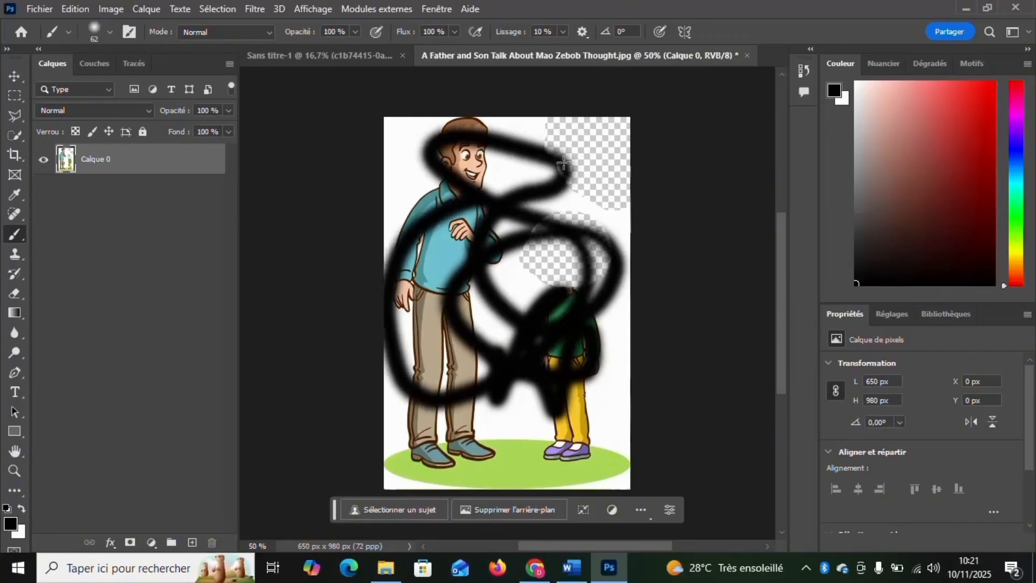
mouse_move(563, 162)
left_mouse_down()
mouse_move(434, 175)
mouse_move(477, 320)
mouse_move(426, 427)
mouse_move(429, 319)
mouse_move(560, 321)
mouse_move(559, 272)
mouse_move(483, 260)
mouse_move(508, 303)
mouse_move(522, 477)
mouse_move(402, 510)
mouse_move(404, 439)
mouse_move(552, 455)
mouse_move(610, 381)
mouse_move(545, 290)
mouse_move(513, 169)
mouse_move(545, 206)
mouse_move(513, 275)
mouse_move(587, 215)
mouse_move(644, 122)
mouse_move(619, 245)
mouse_move(514, 215)
mouse_move(485, 241)
mouse_move(418, 146)
mouse_move(404, 178)
mouse_move(433, 292)
mouse_move(475, 293)
left_mouse_up()
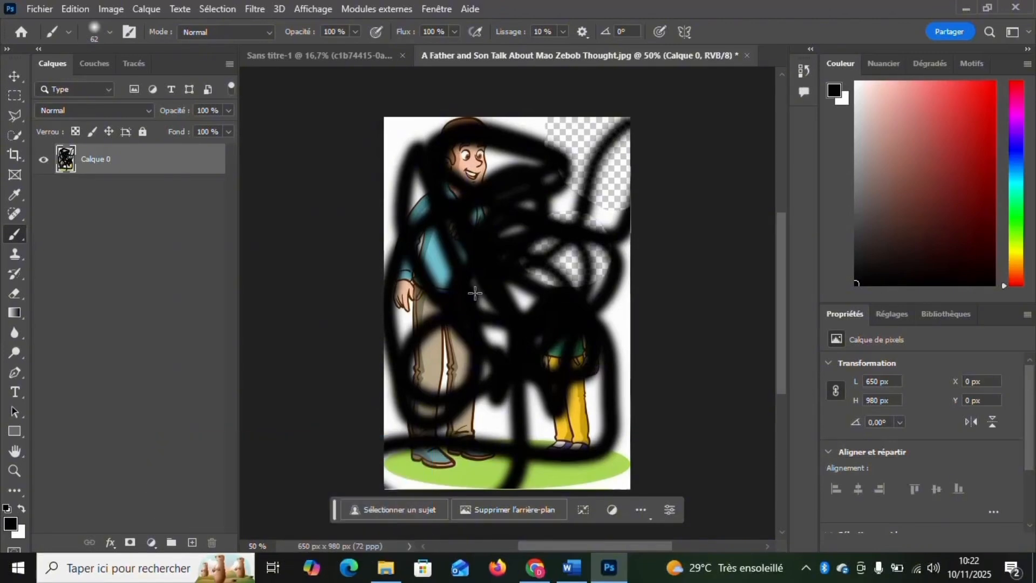
Restore the illustration's original state from the history and convert its locked background into a normal layer.
left_click(804, 70)
scroll(683, 101, "up", 2)
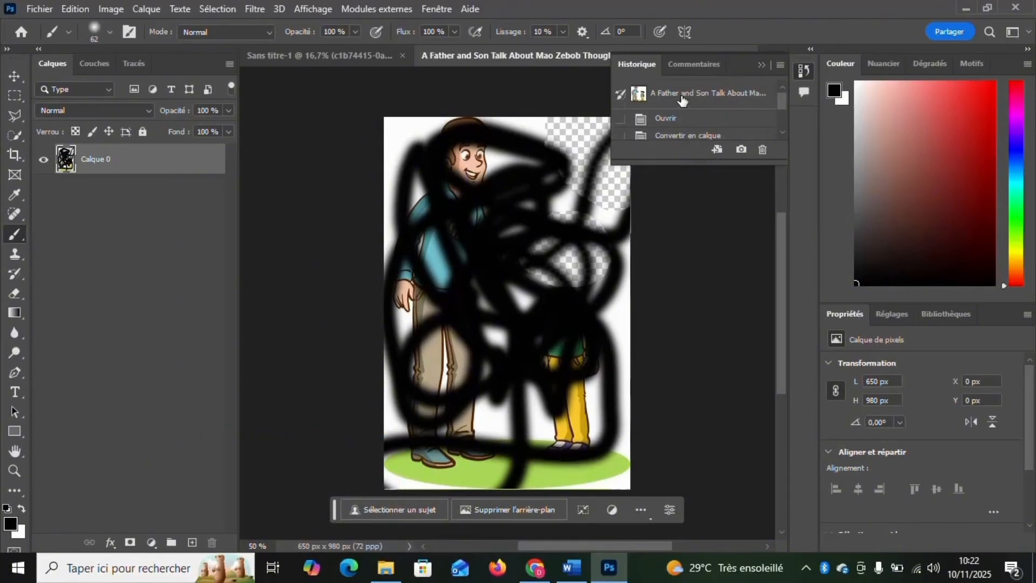
left_click(682, 100)
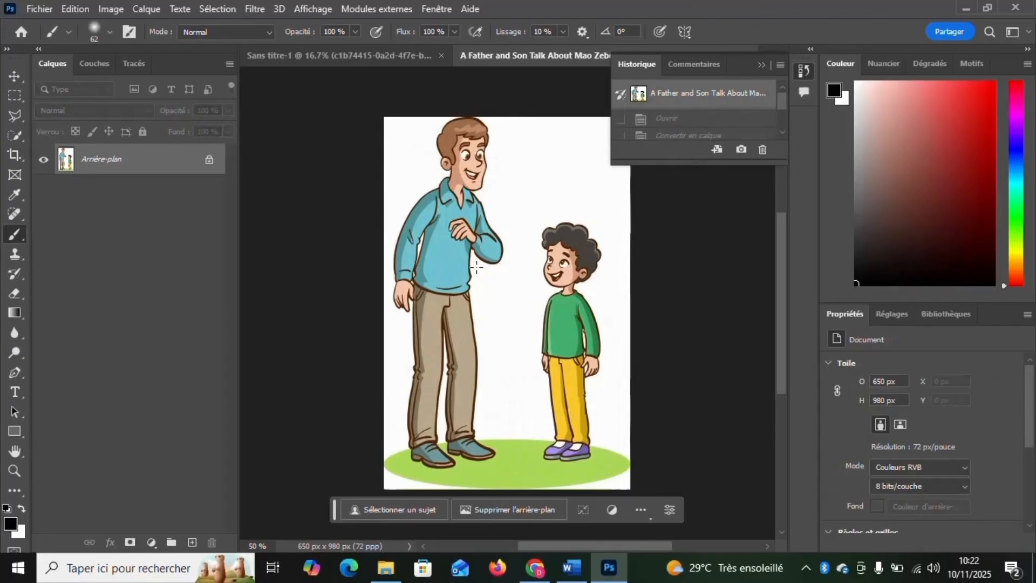
left_click(209, 159)
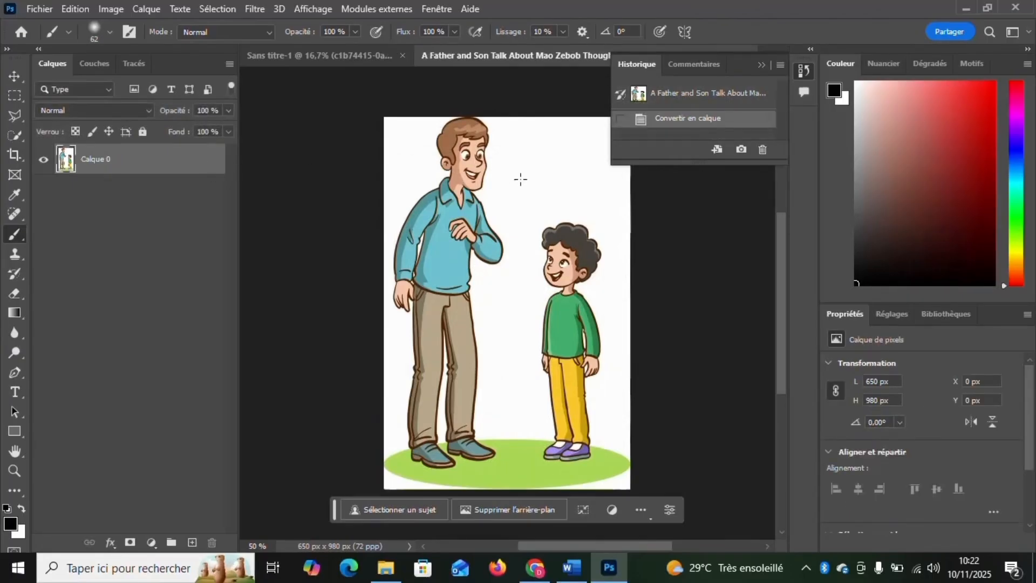
left_click(761, 63)
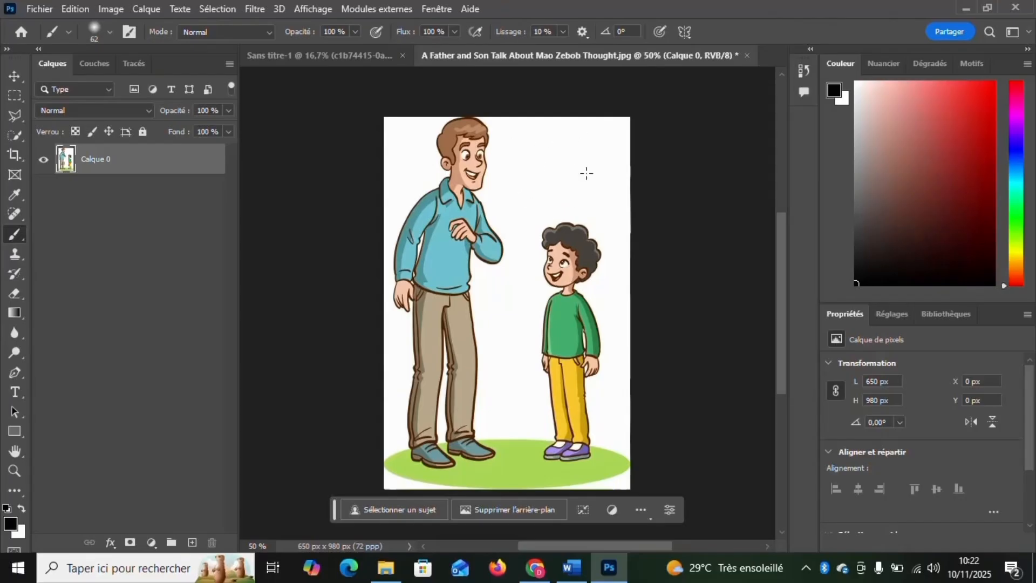
Erase the white background around the father and son and below the grass ellipse with the Gomme magique tool.
left_click(15, 293)
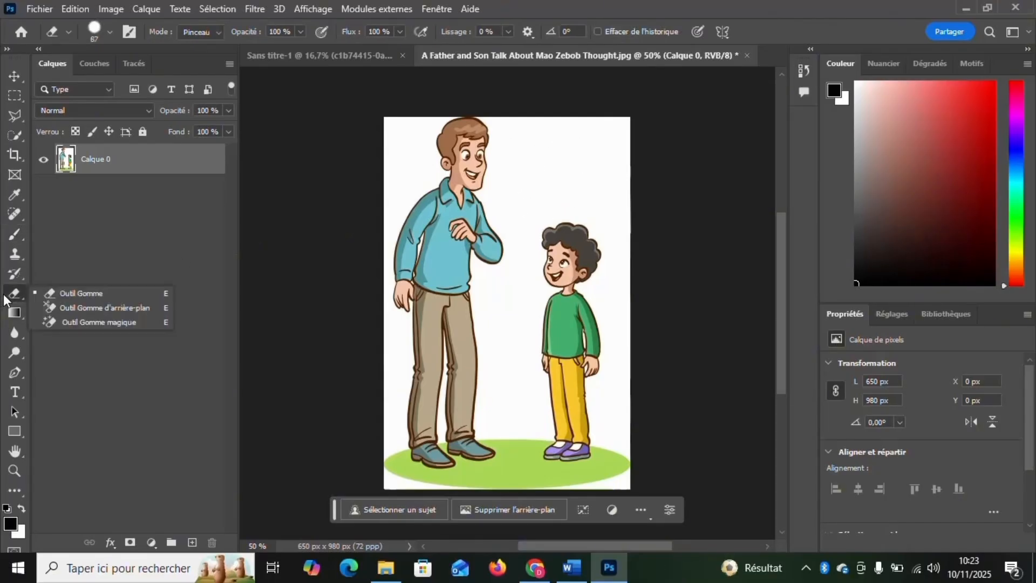
left_click(99, 322)
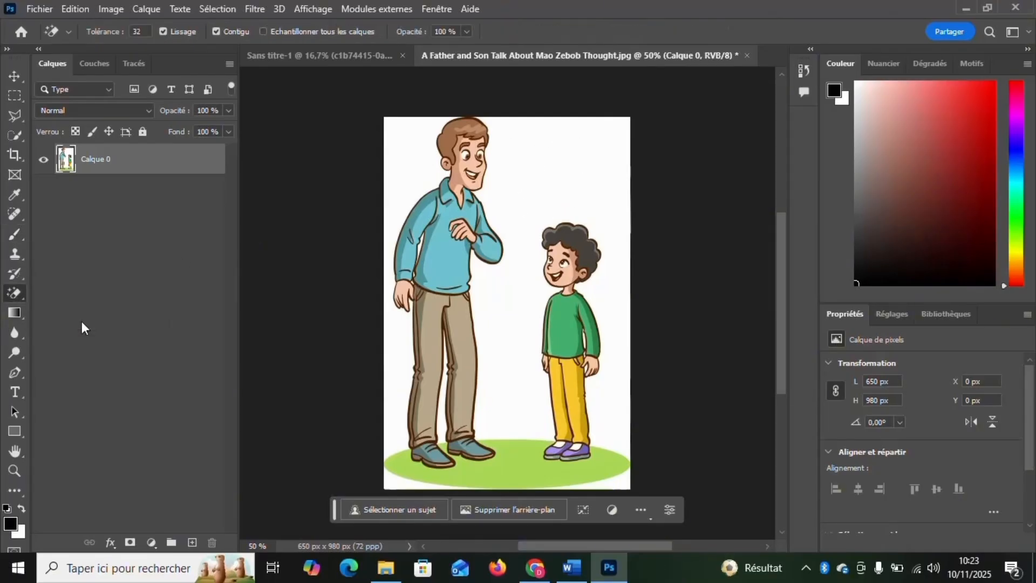
left_click(410, 155)
left_click(532, 164)
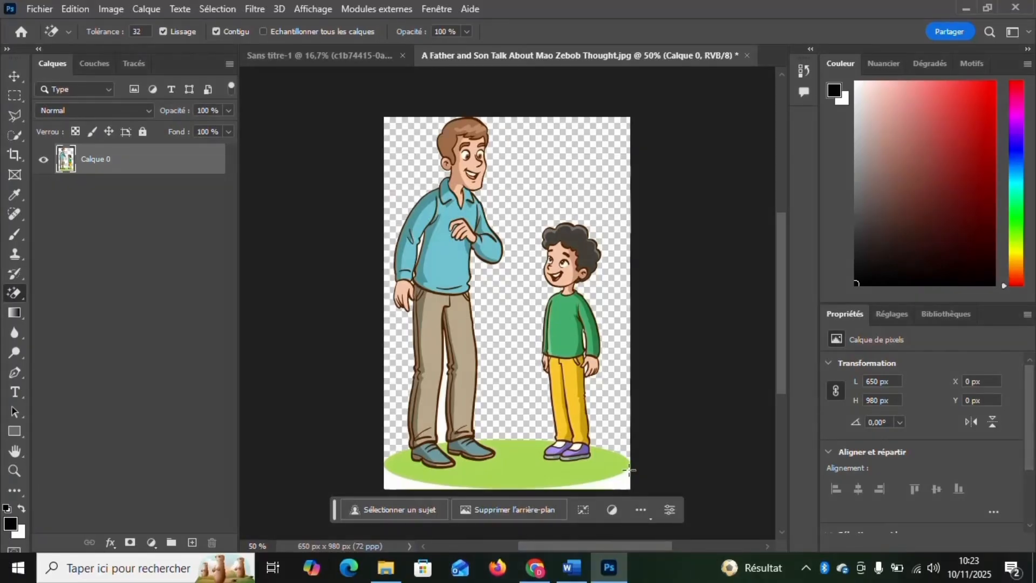
left_click(621, 480)
left_click(398, 481)
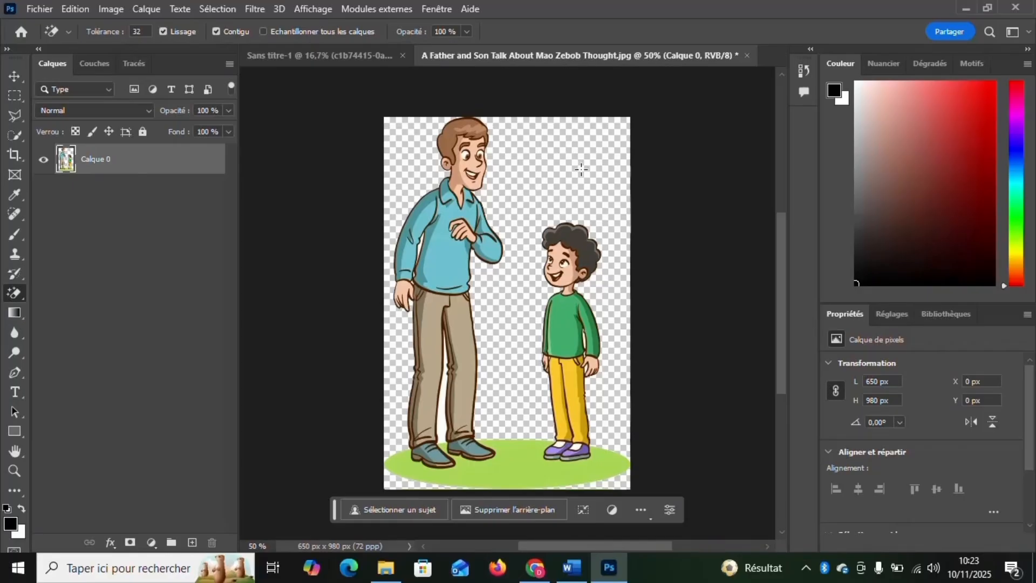
Add a red (fc0000) Couleur unie fill layer and place it beneath the illustration layer.
left_click(153, 543)
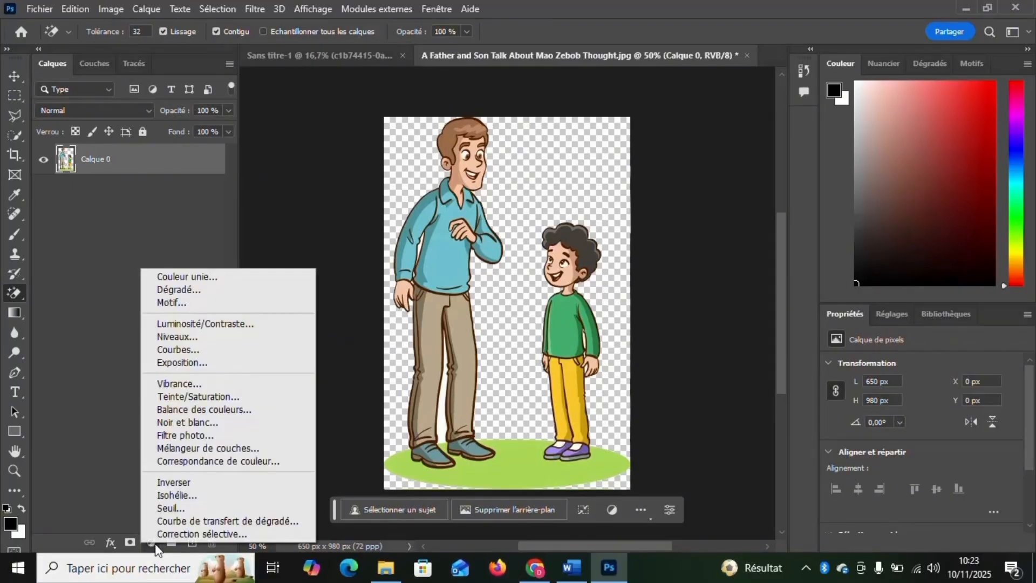
left_click(156, 542)
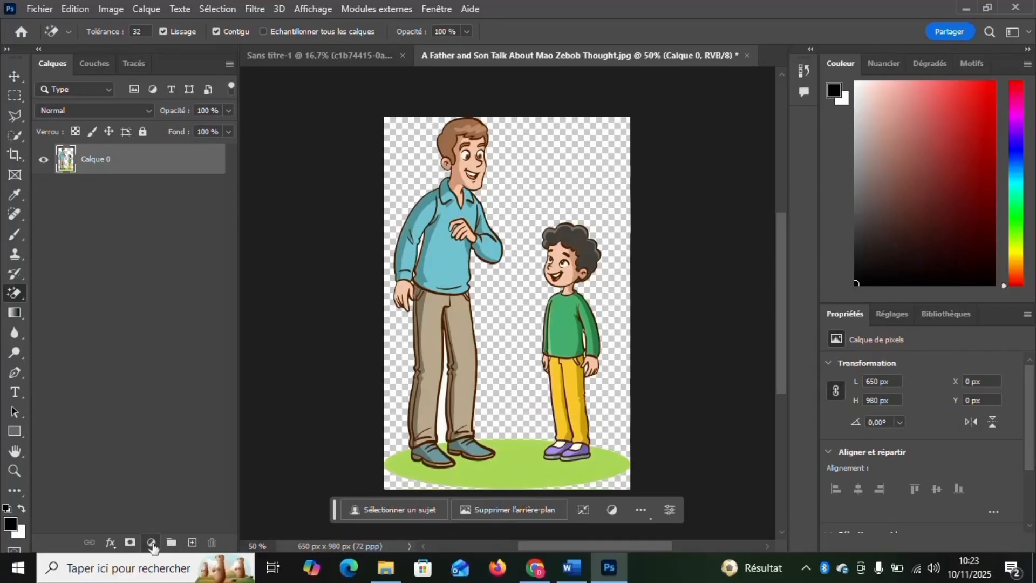
left_click(153, 543)
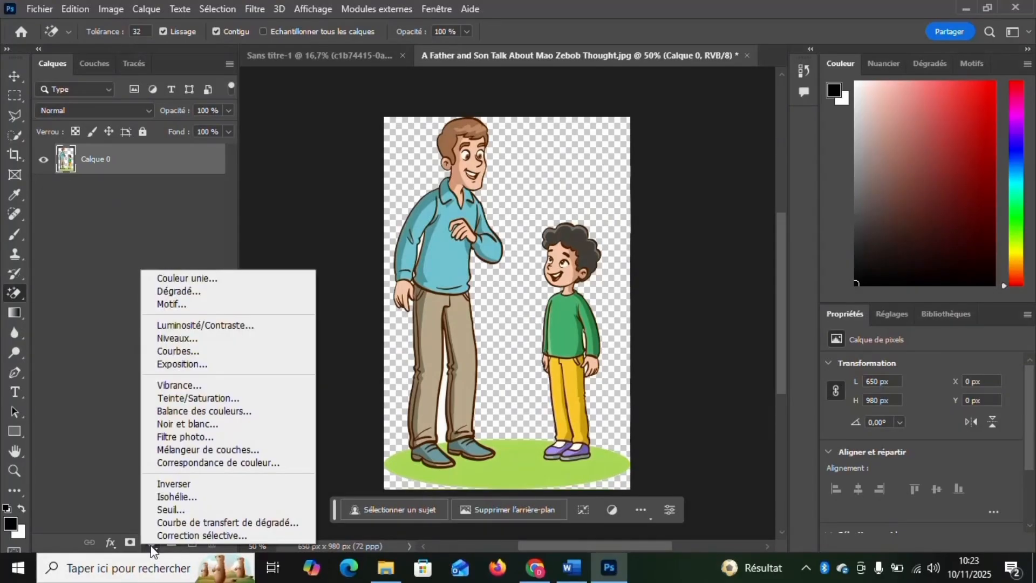
left_click(200, 276)
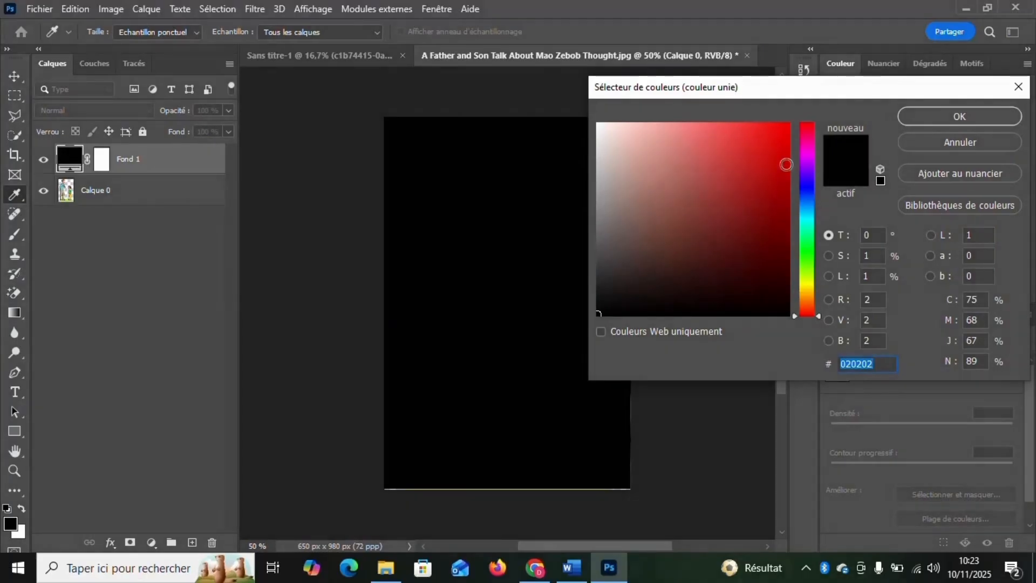
left_click(789, 125)
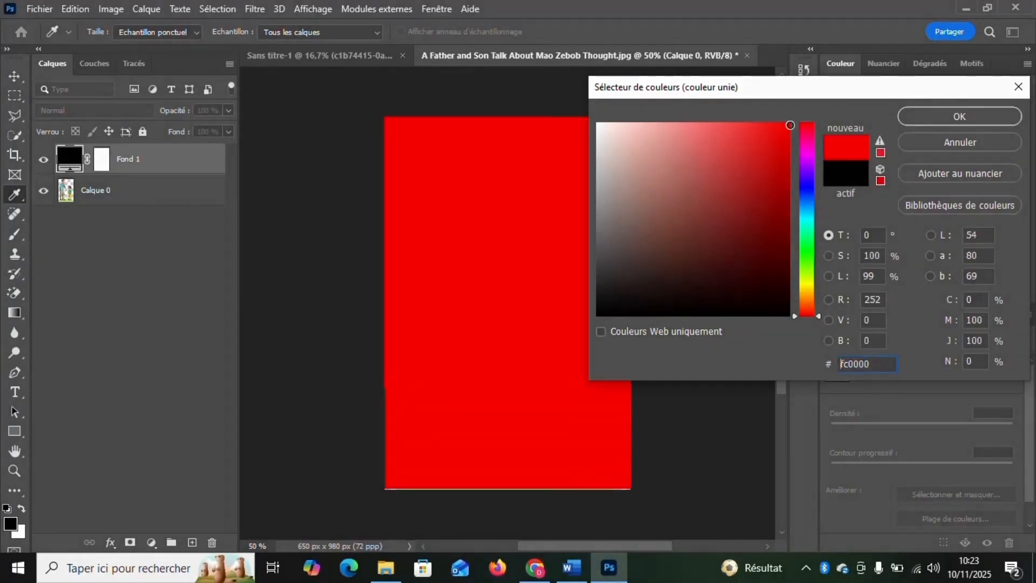
left_click(919, 120)
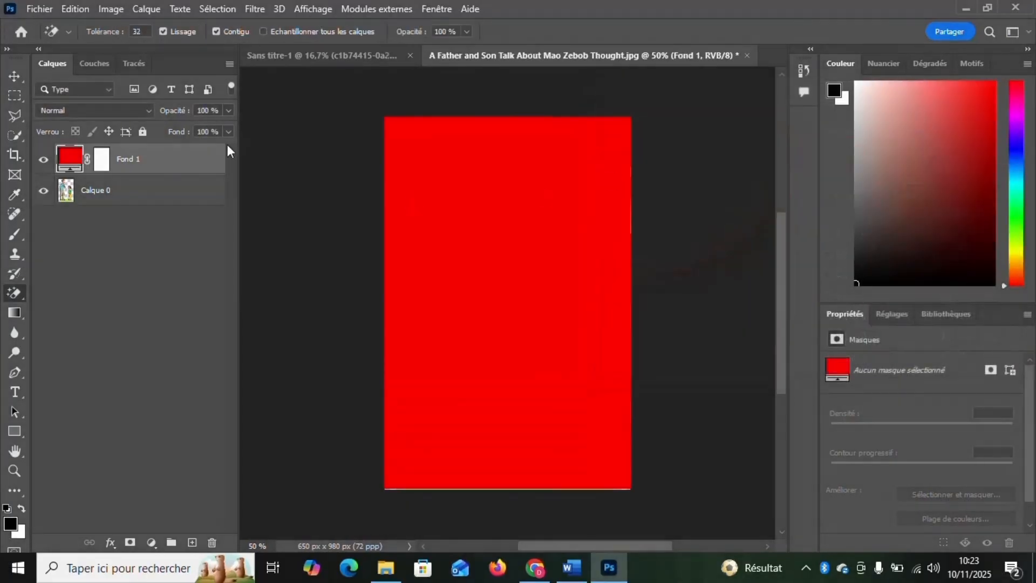
left_click_drag(173, 153, 161, 208)
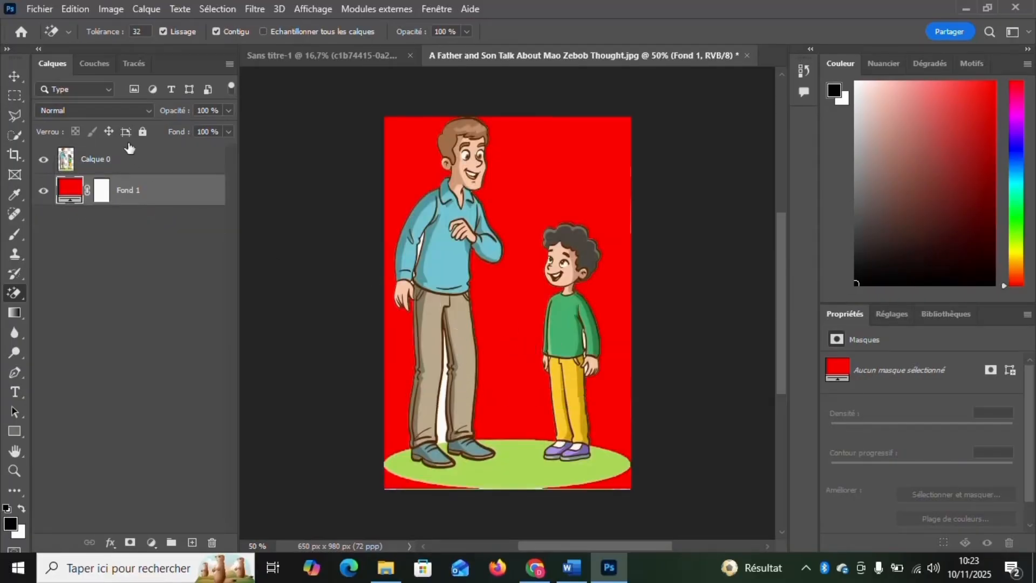
Erase the leftover white gaps between the father's legs and beside the son's arm on Calque 0 with Gomme magique.
left_click(131, 165)
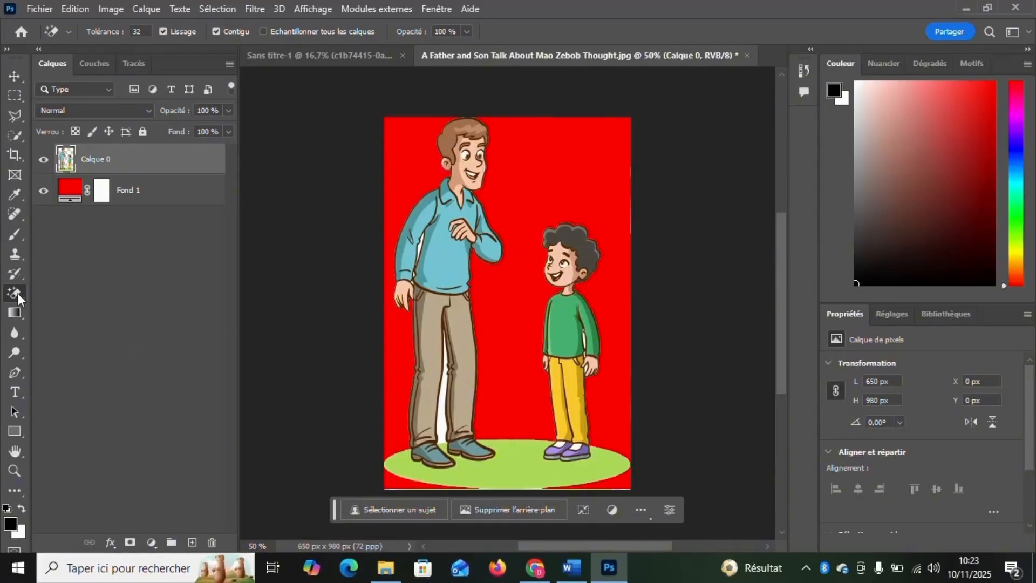
left_click(443, 401)
left_click(583, 340)
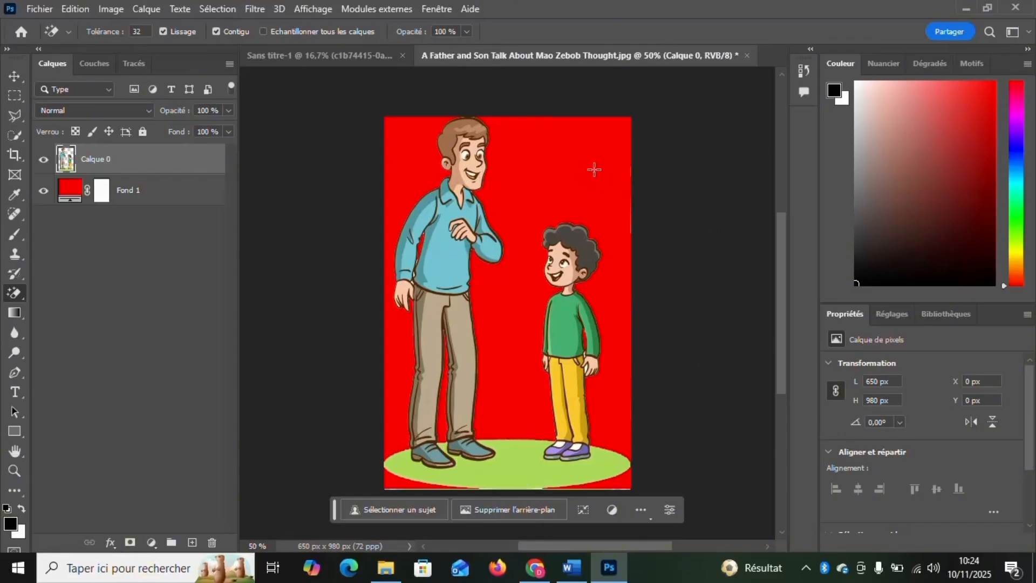
Draw a black rounded rectangle about 781 by 1087 px on a new layer above the red fill and move it to cover the canvas.
left_click(165, 193)
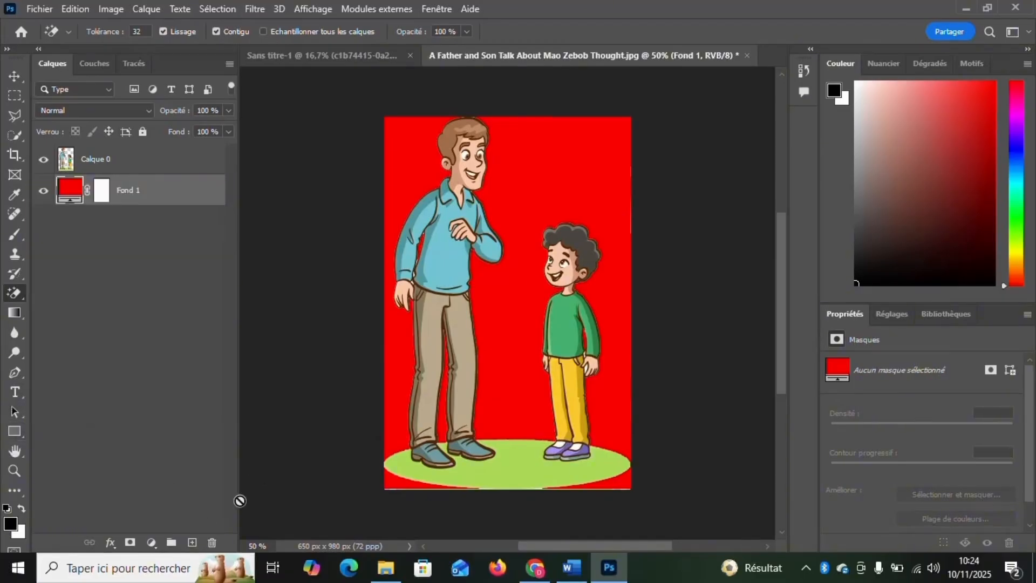
left_click(192, 542)
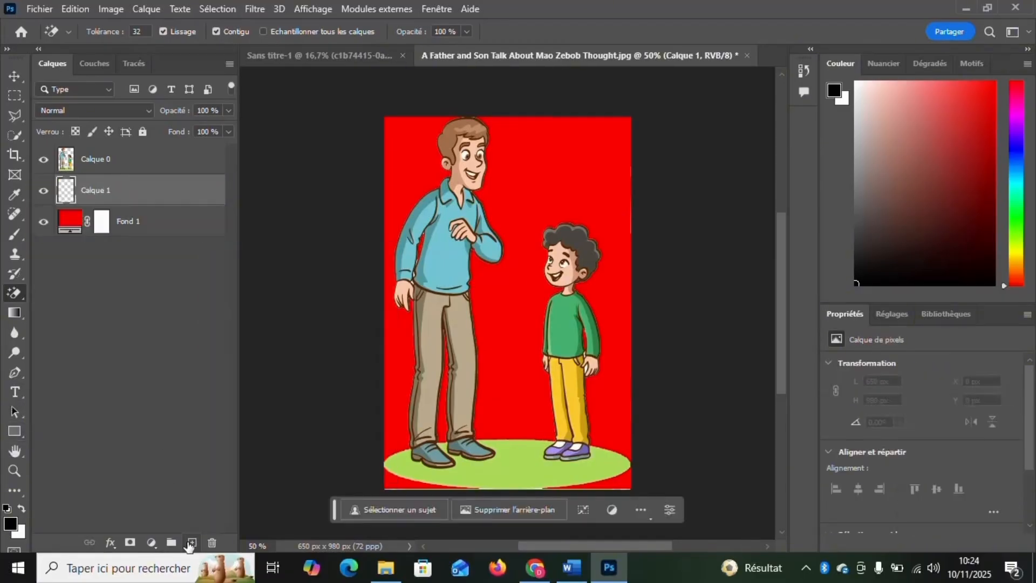
left_click(19, 430)
left_click(69, 432)
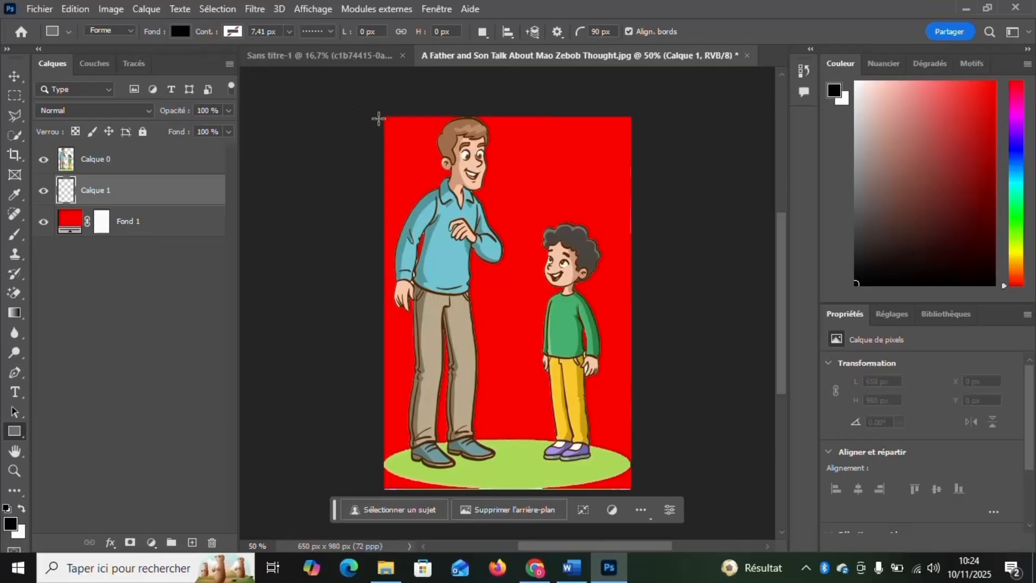
left_click_drag(374, 116, 671, 530)
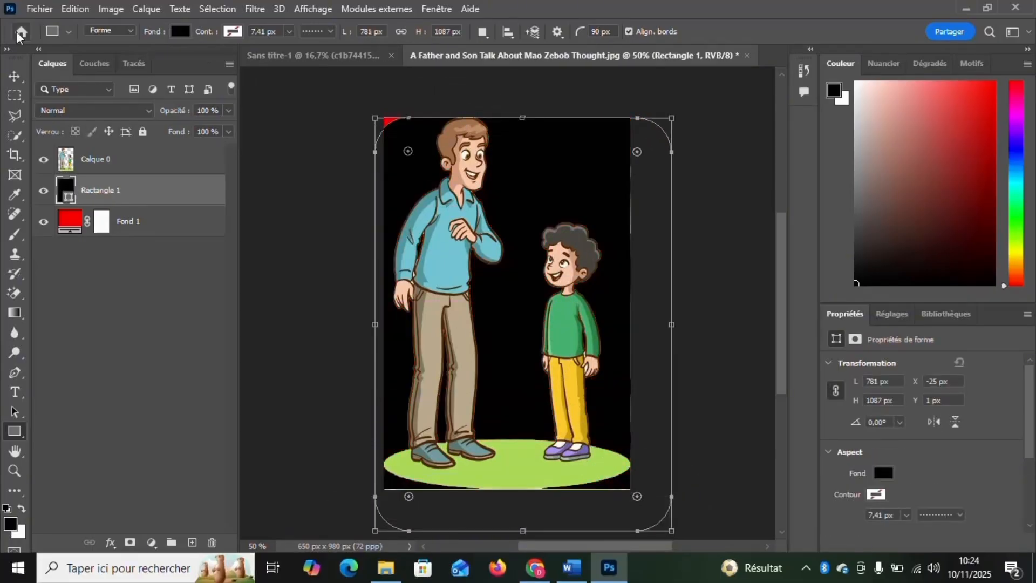
left_click(7, 80)
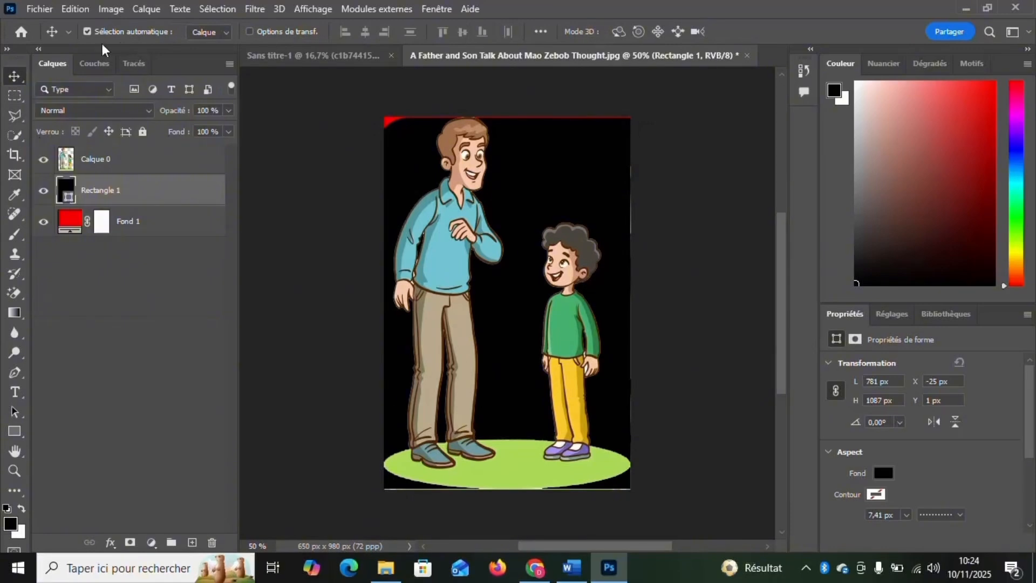
left_click_drag(514, 337, 506, 303)
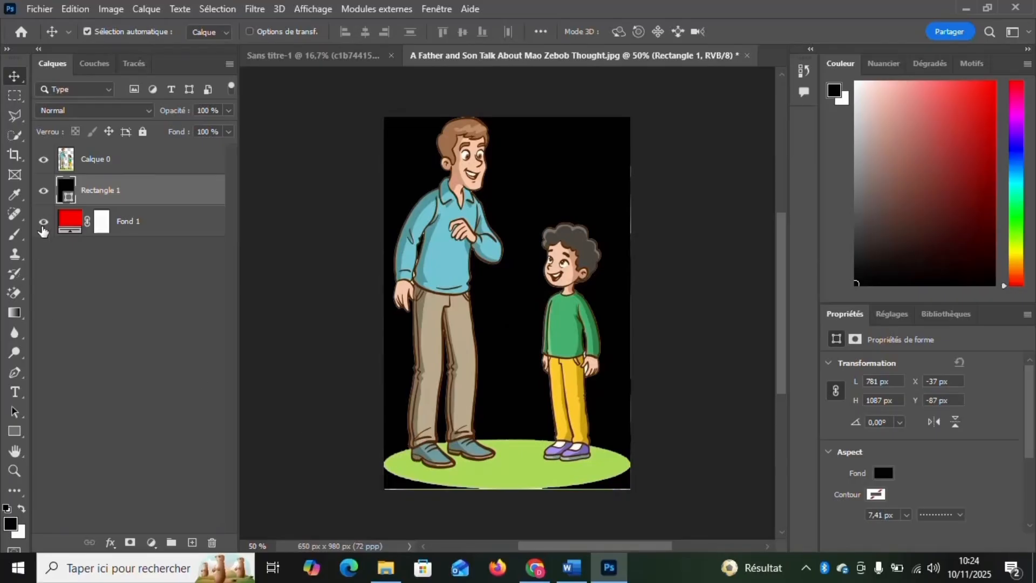
Hide the red fill and black rectangle layers and show both again to compare the backgrounds.
left_click(43, 222)
left_click(43, 191)
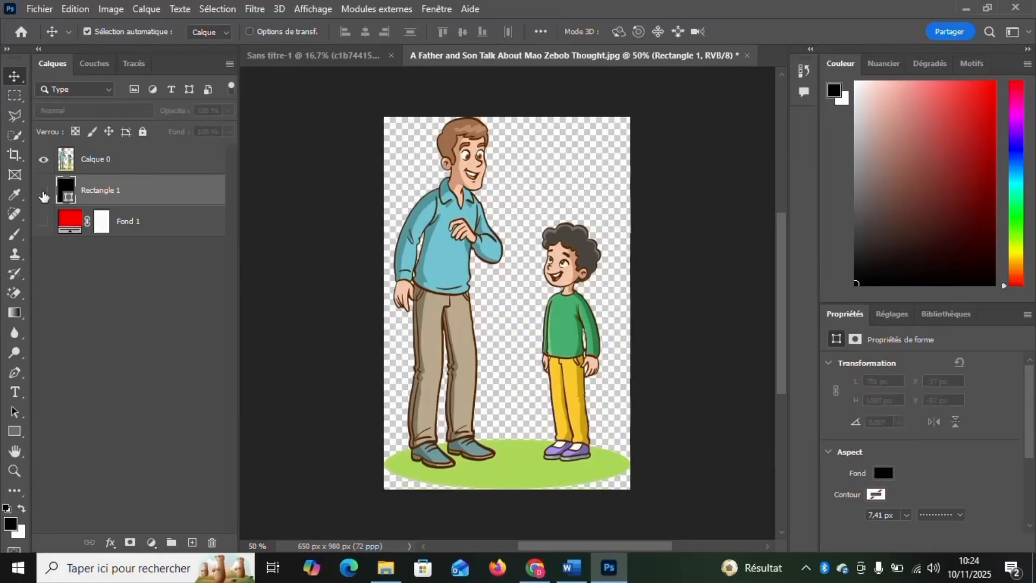
left_click(44, 191)
left_click(43, 223)
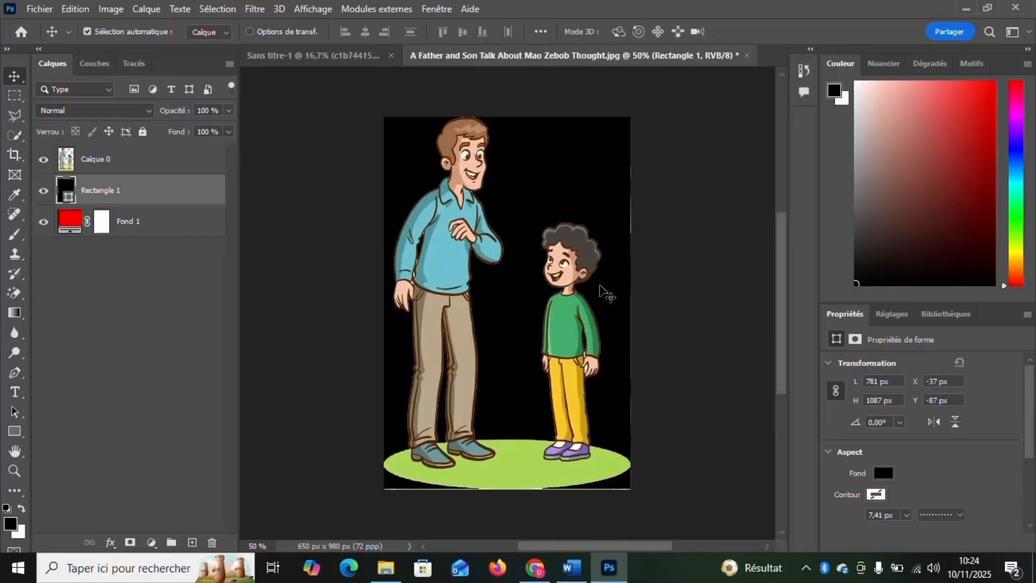
Select Calque 0, choose the Paint Bucket tool and set the foreground colour to a bright blue.
left_click(148, 163)
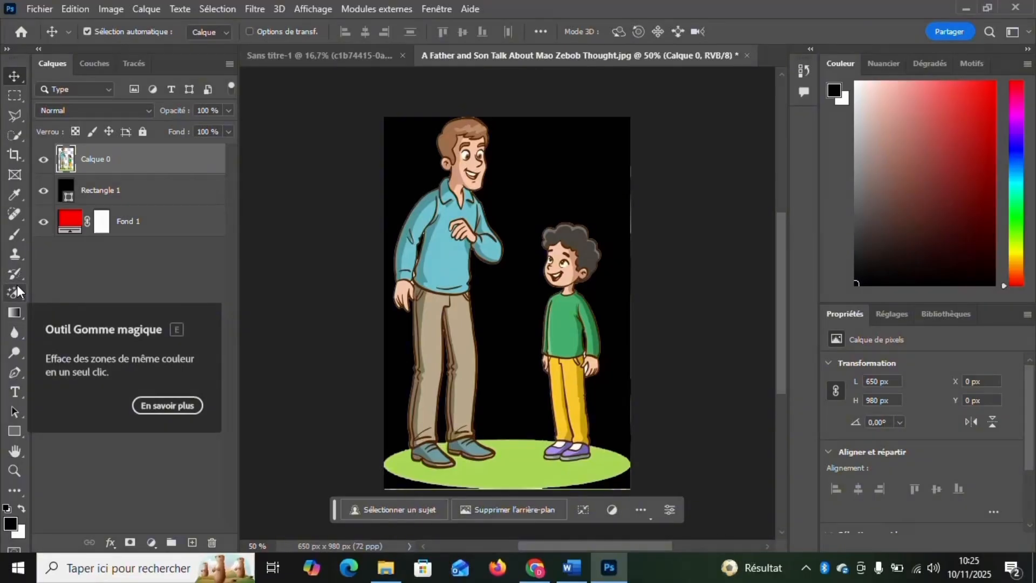
right_click(17, 314)
left_click(70, 329)
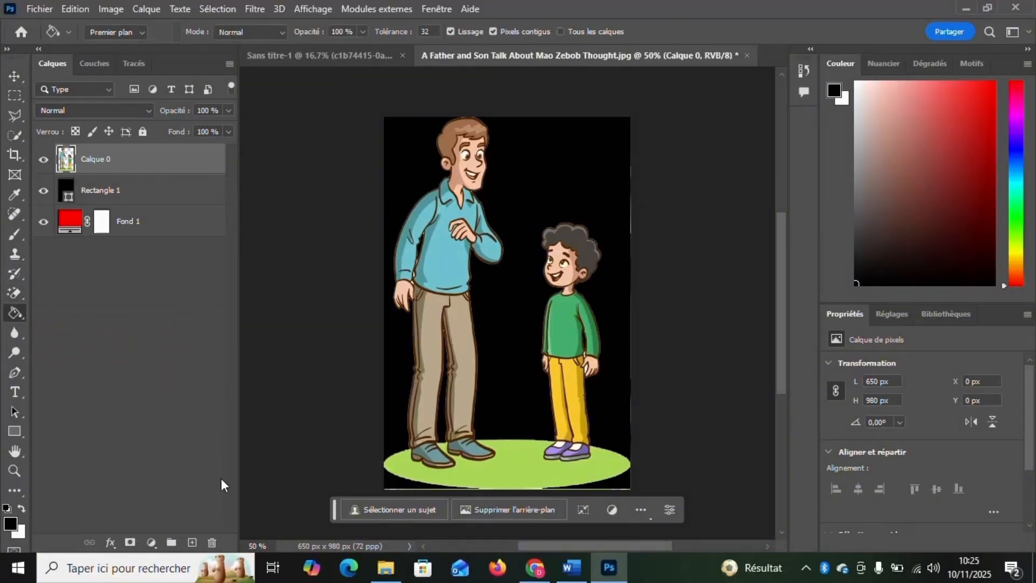
left_click(11, 523)
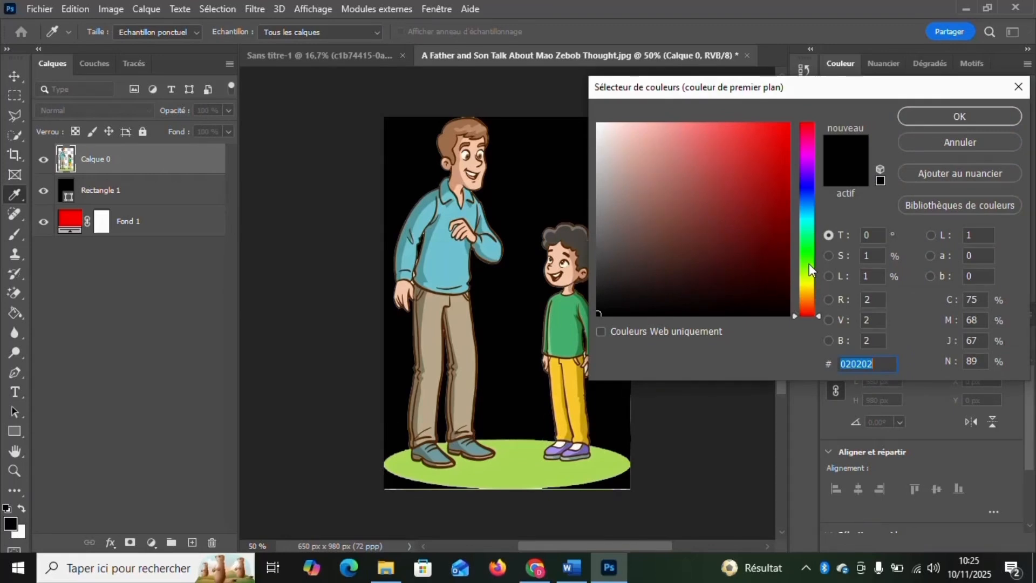
left_click(807, 189)
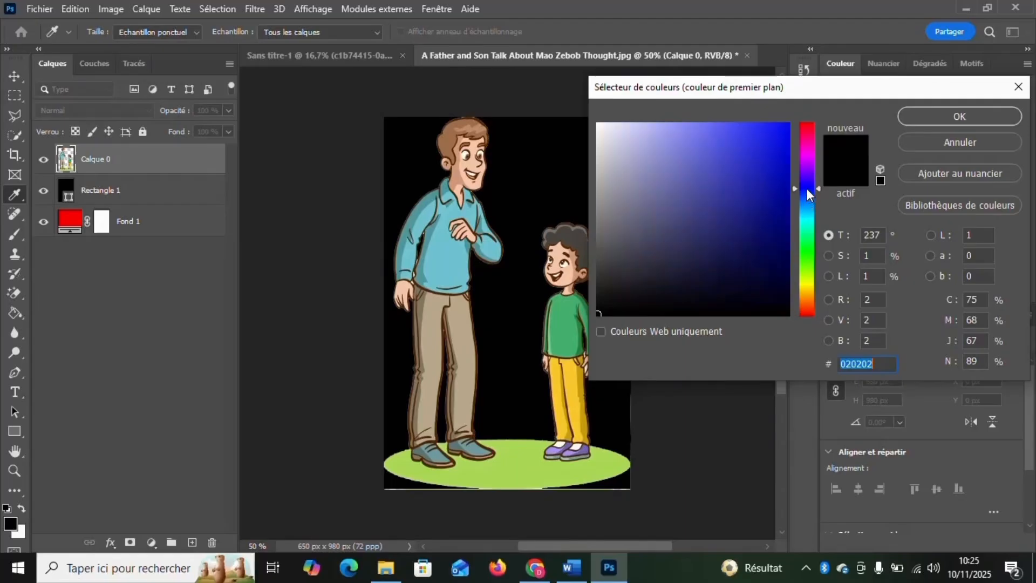
left_click(785, 126)
left_click(926, 119)
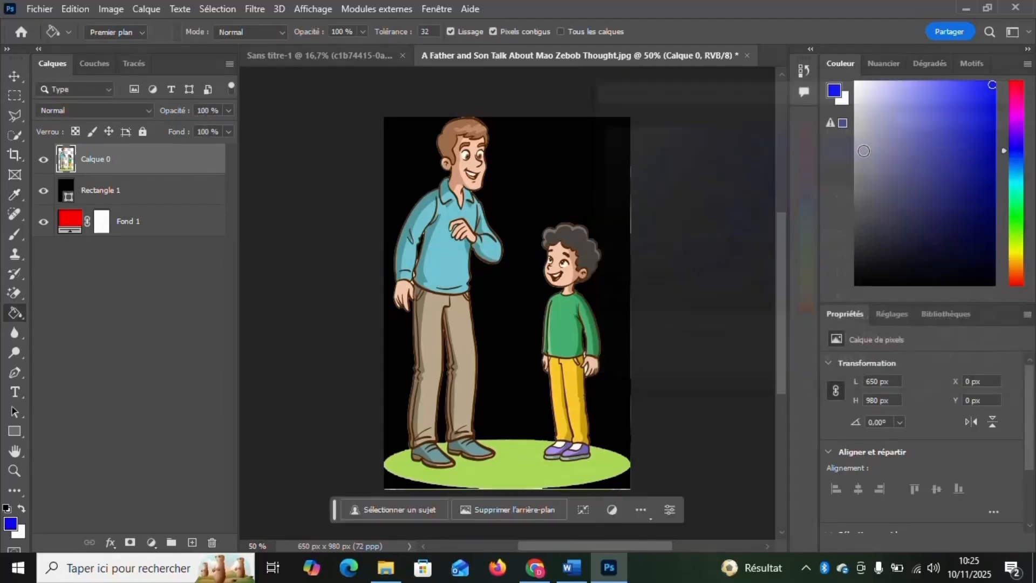
Fill the transparent areas around the father and son, between the father's legs and below the grass with blue.
left_click(546, 164)
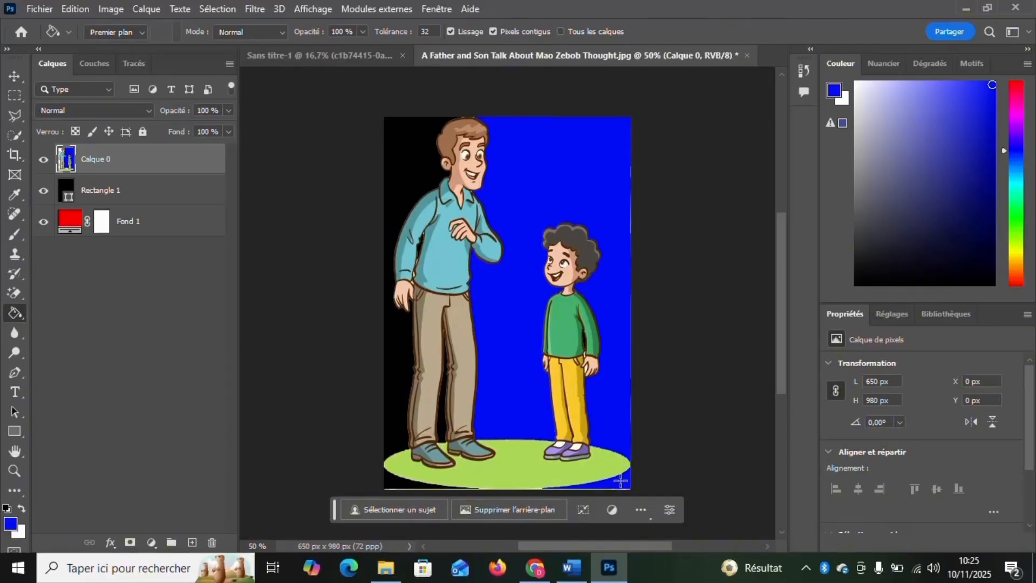
left_click(416, 164)
left_click(442, 424)
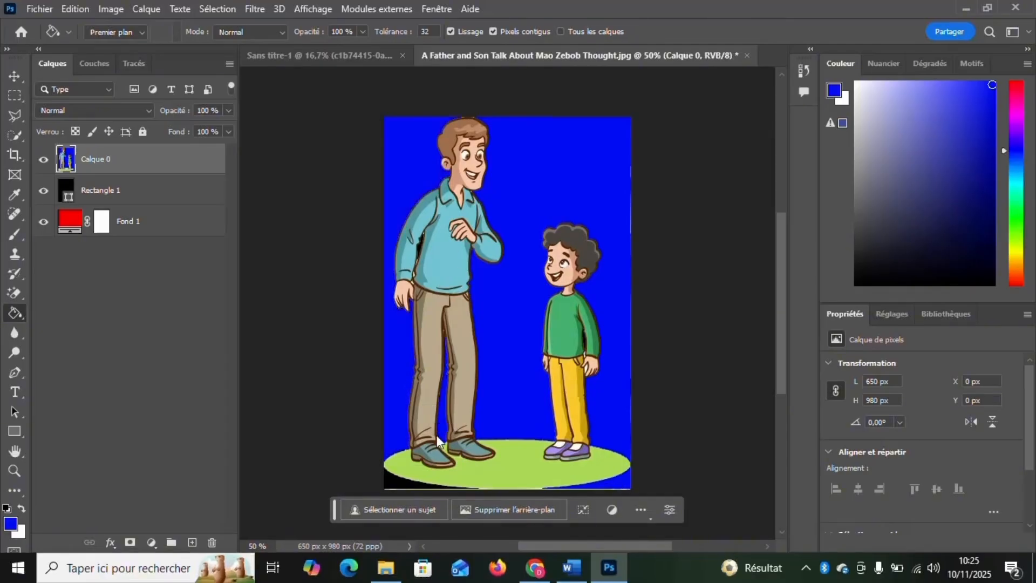
left_click(402, 481)
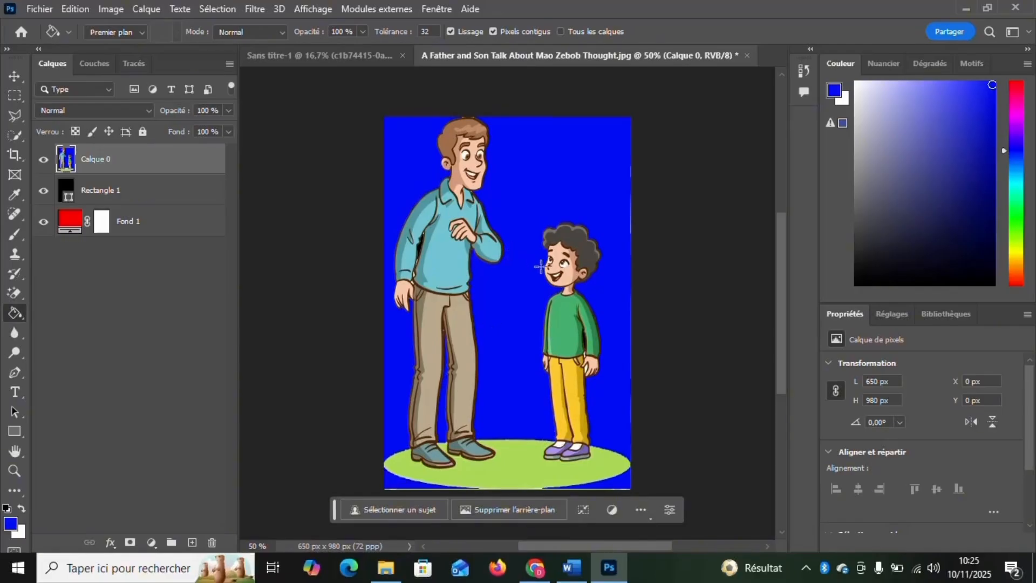
Fill the son's face with blue using the Paint Bucket and undo that fill.
scroll(576, 318, "up", 2)
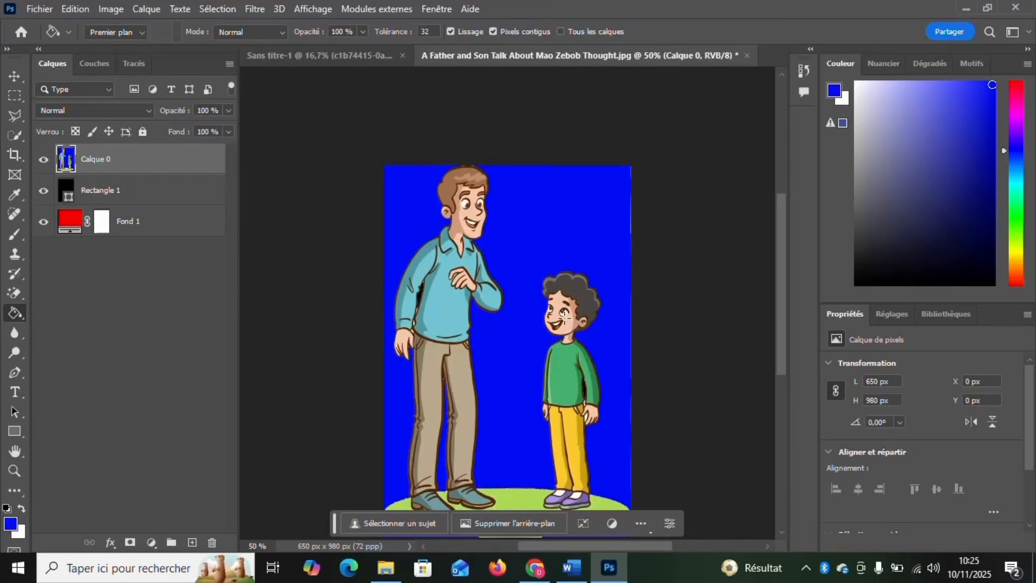
left_click(565, 324)
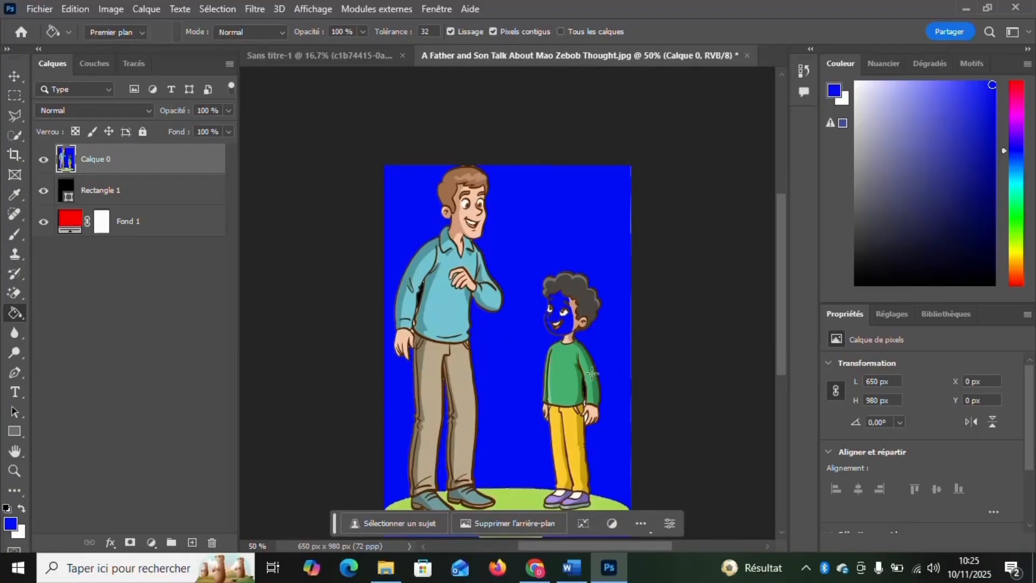
key("ctrl+z")
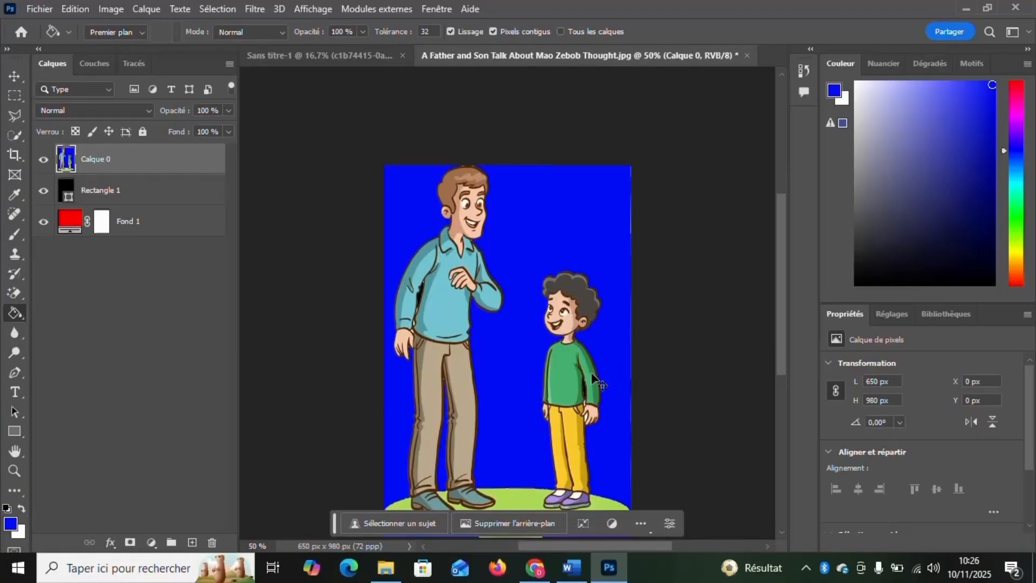
scroll(591, 371, "down", 2)
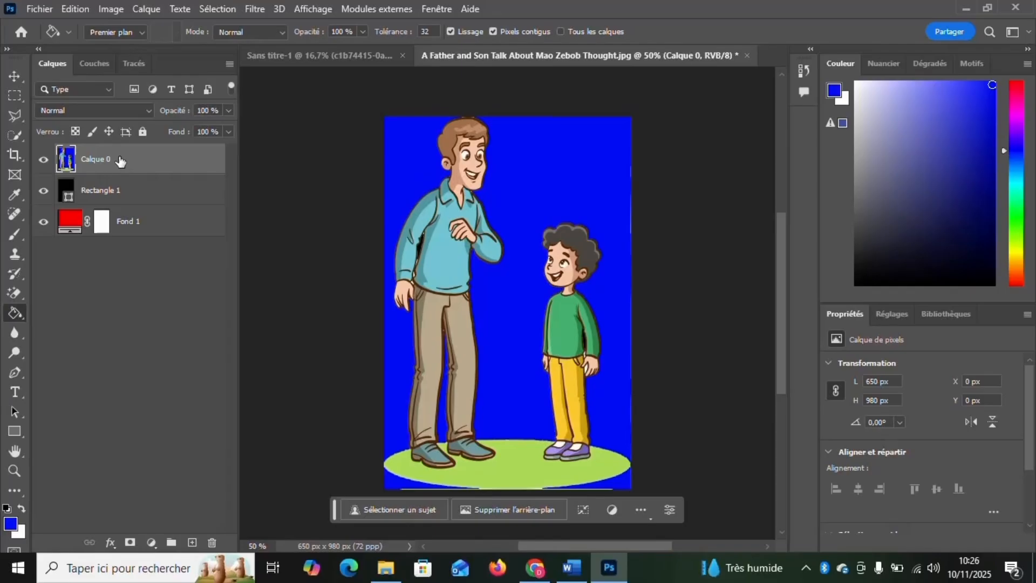
Undo the blue fills and the added rectangle and red fill layers, leaving only the illustration on transparency.
key("ctrl+z")
key("ctrl+z")
key("ctrl+z")
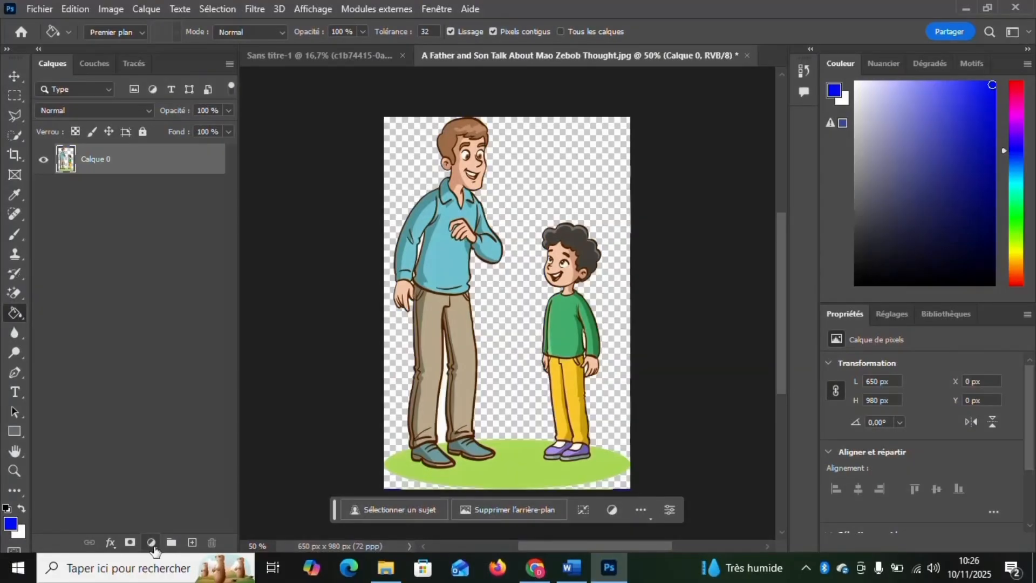
Add a linear blue-to-transparent gradient fill layer with colour stops at positions 13 and 91, and move it beneath Calque 0.
left_click(151, 543)
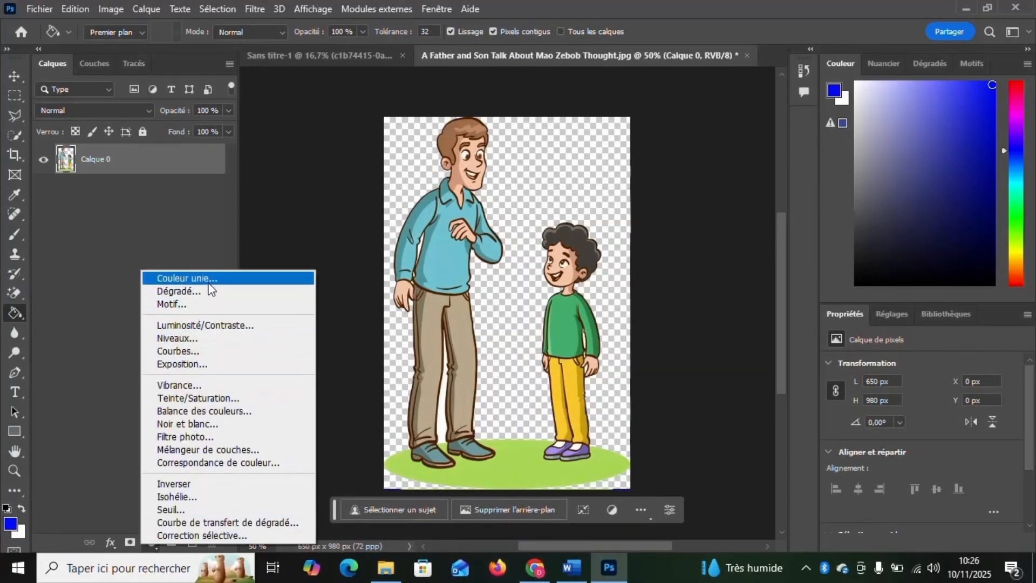
left_click(196, 292)
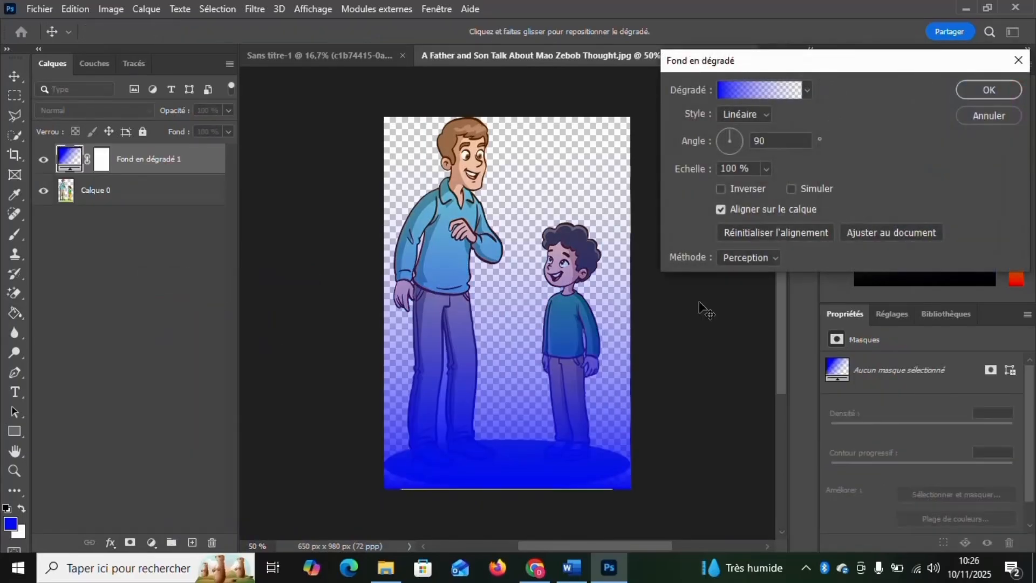
left_click(806, 93)
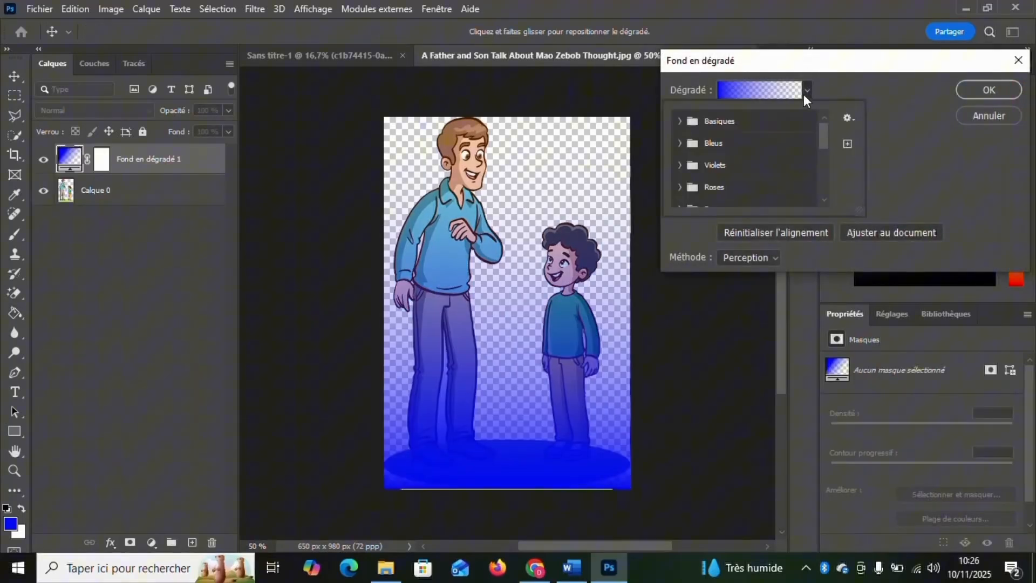
left_click(753, 88)
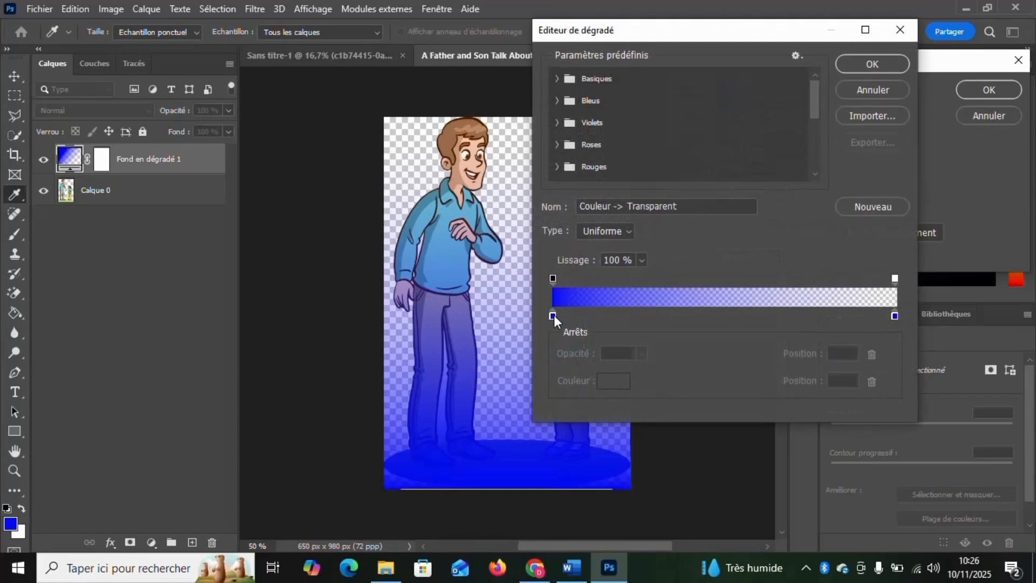
left_click_drag(553, 315, 596, 315)
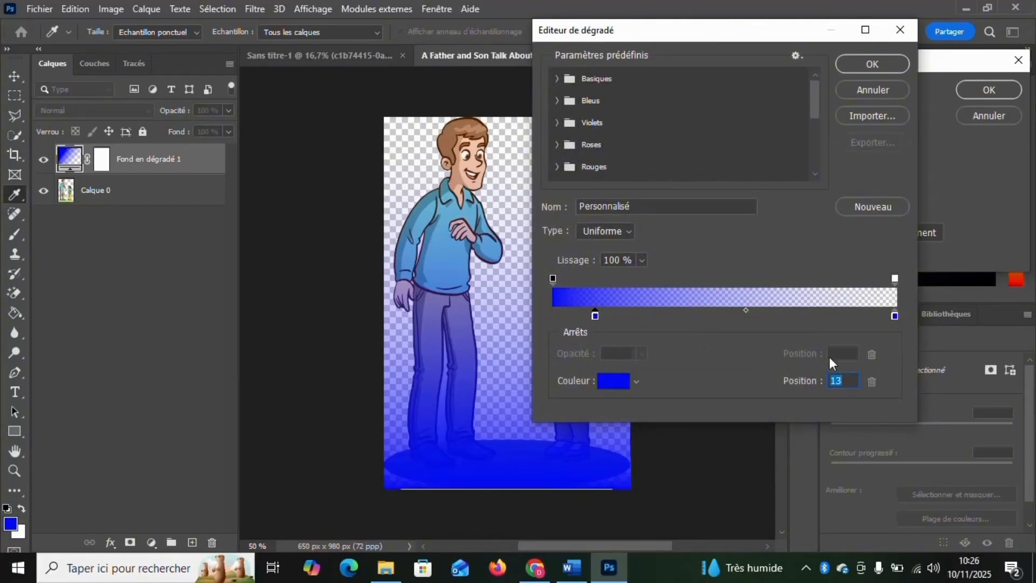
left_click_drag(895, 314, 866, 316)
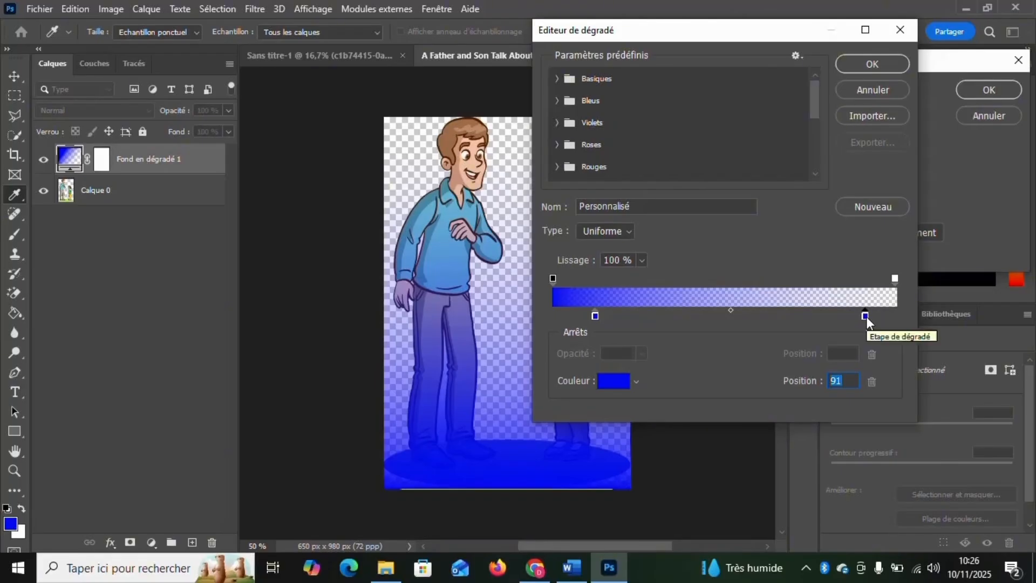
left_click(866, 70)
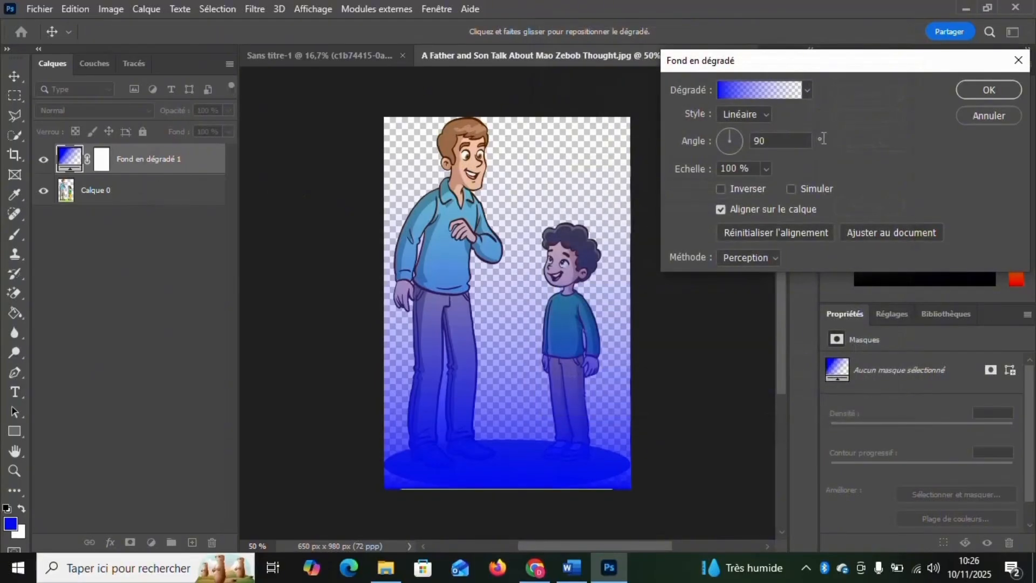
left_click(966, 89)
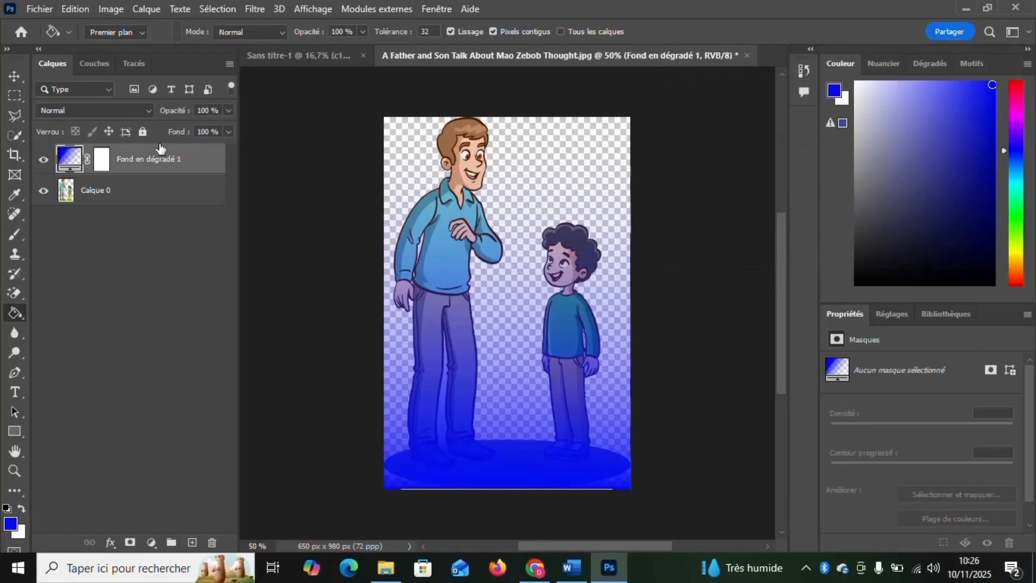
left_click_drag(170, 160, 154, 213)
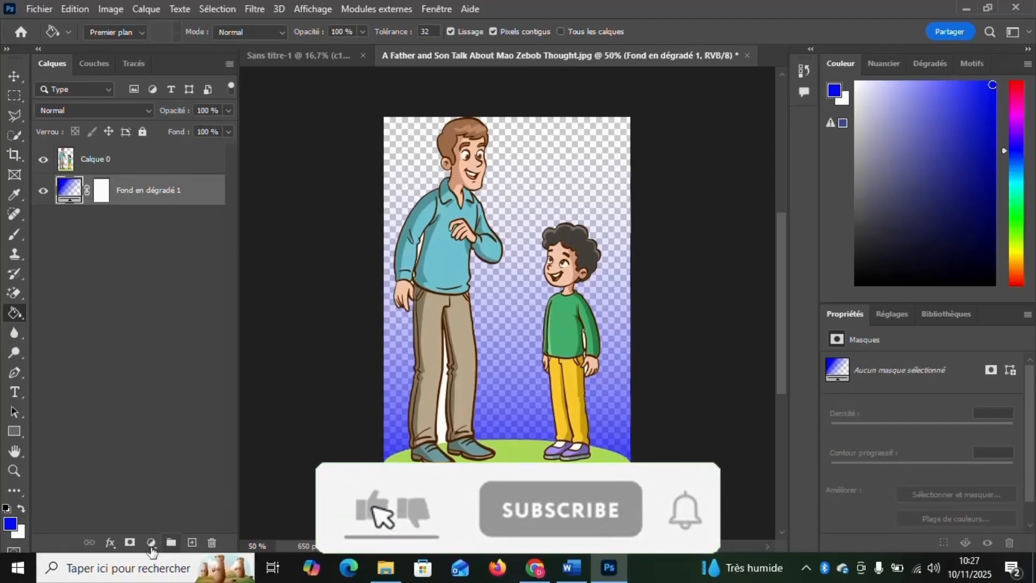
Add a solid colour fill layer between Calque 0 and the gradient fill layer.
left_click(151, 544)
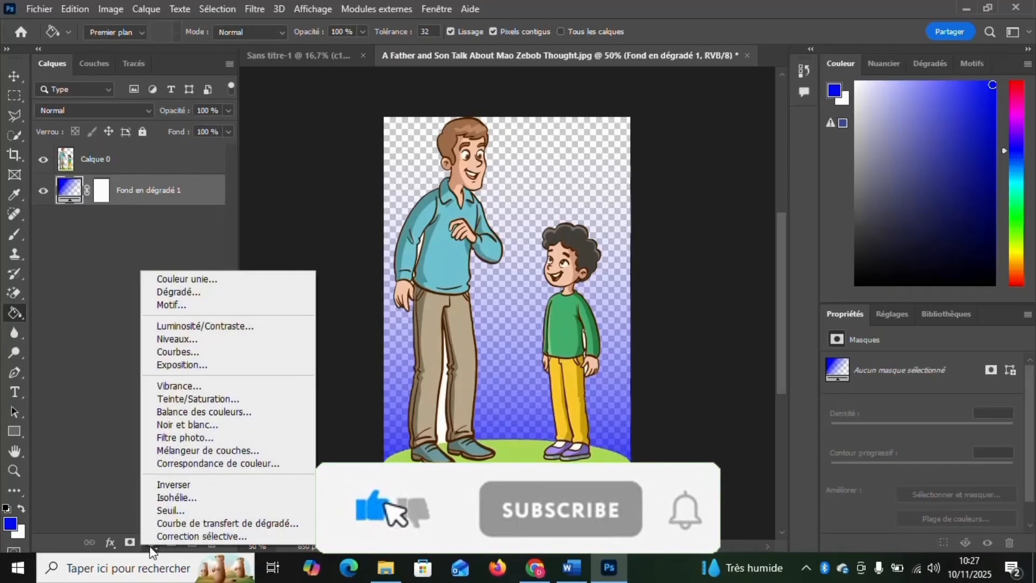
left_click(209, 285)
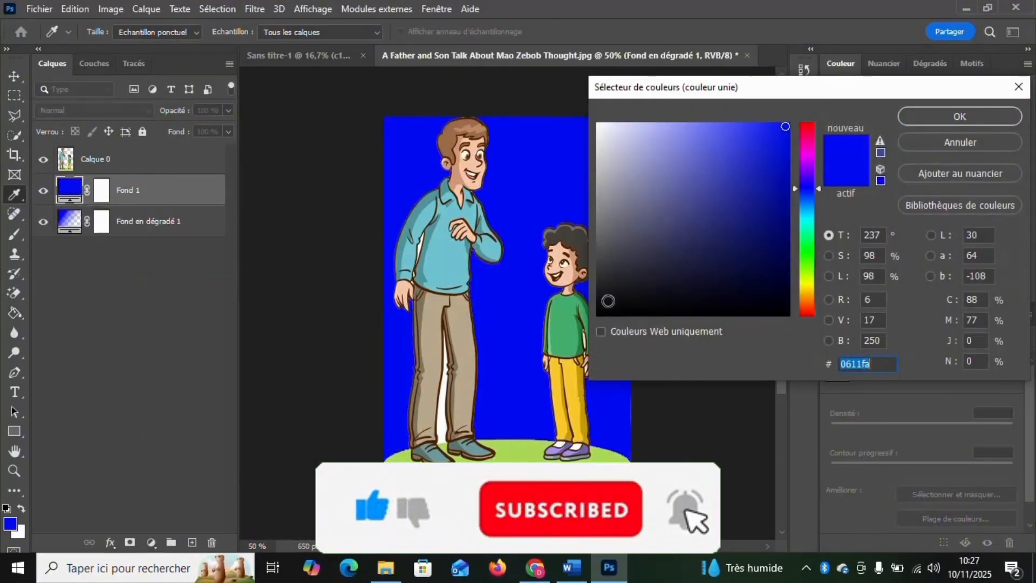
Change the Fond 1 solid fill to near-white and place the Fond en dégradé 1 layer directly above it.
left_click(601, 125)
left_click(931, 113)
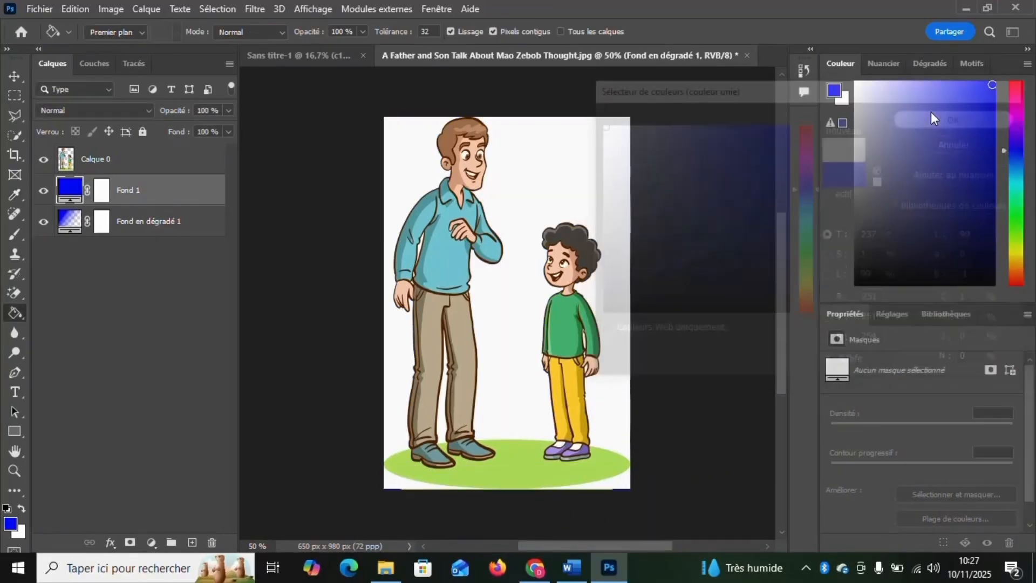
left_click_drag(167, 222, 154, 188)
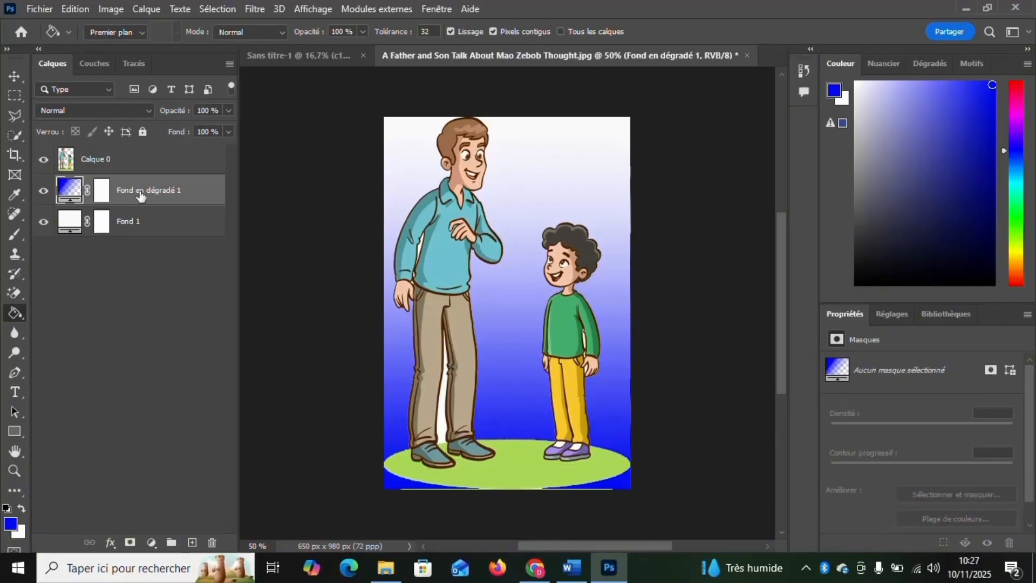
Edit the Fond en dégradé 1 gradient and set its first colour stop to near-black 000100.
double_click(72, 190)
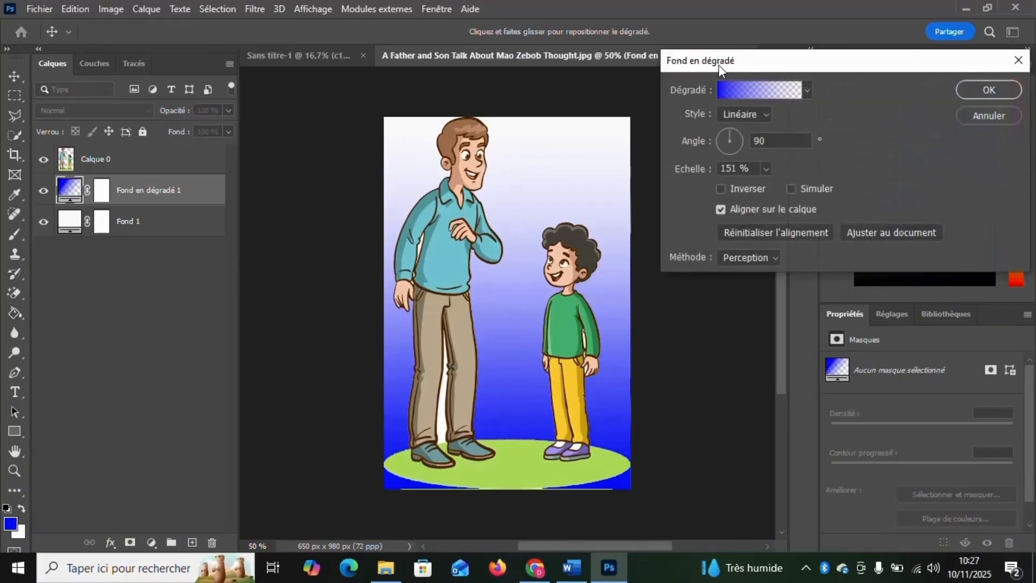
left_click(723, 93)
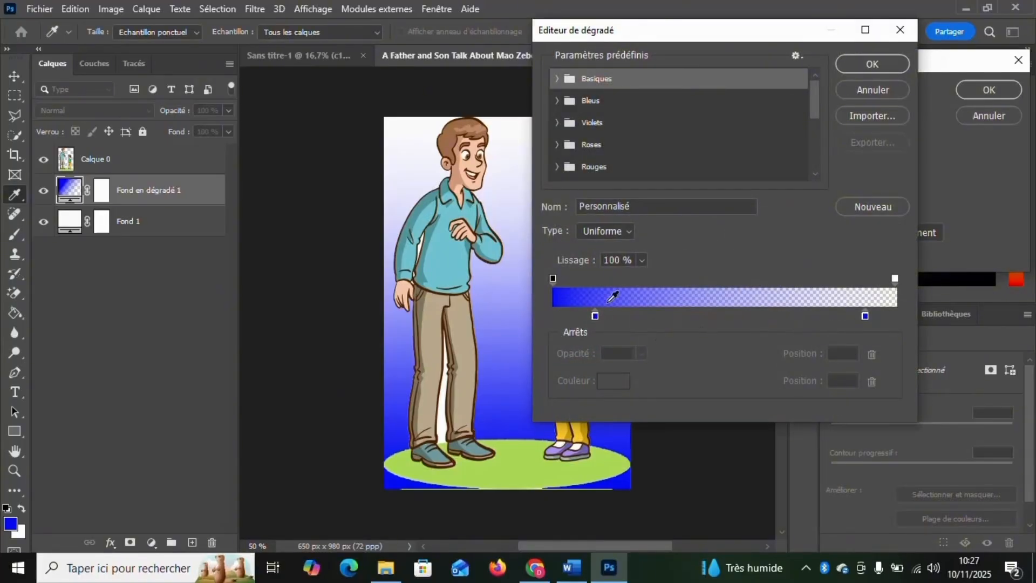
scroll(613, 295, "down", 1)
double_click(595, 316)
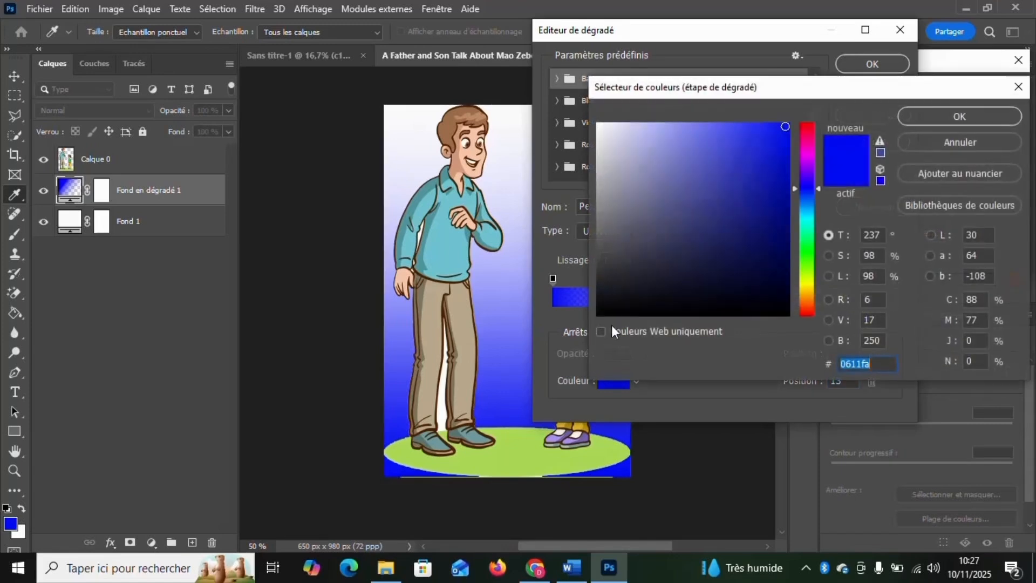
left_click(804, 261)
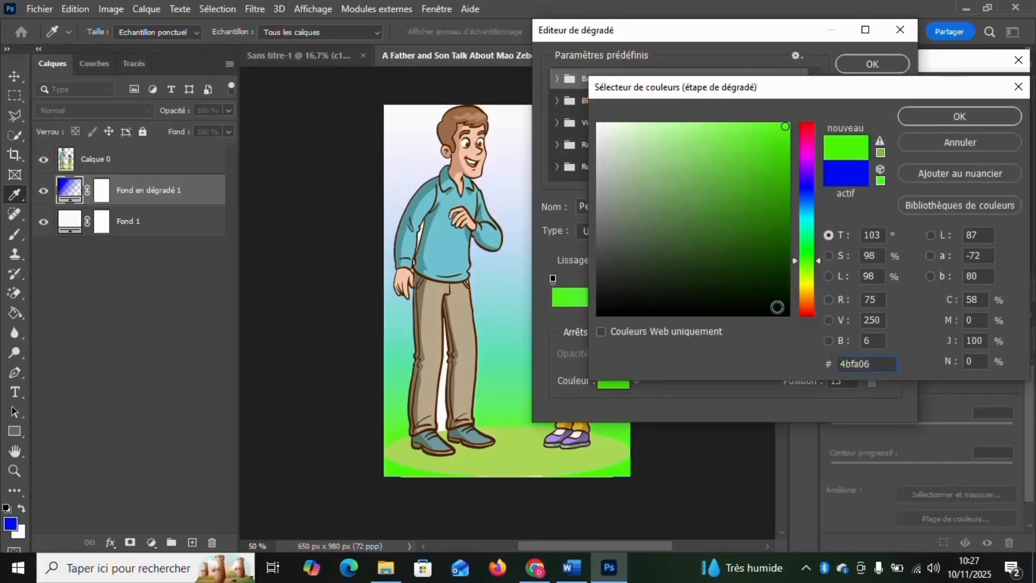
left_click(789, 315)
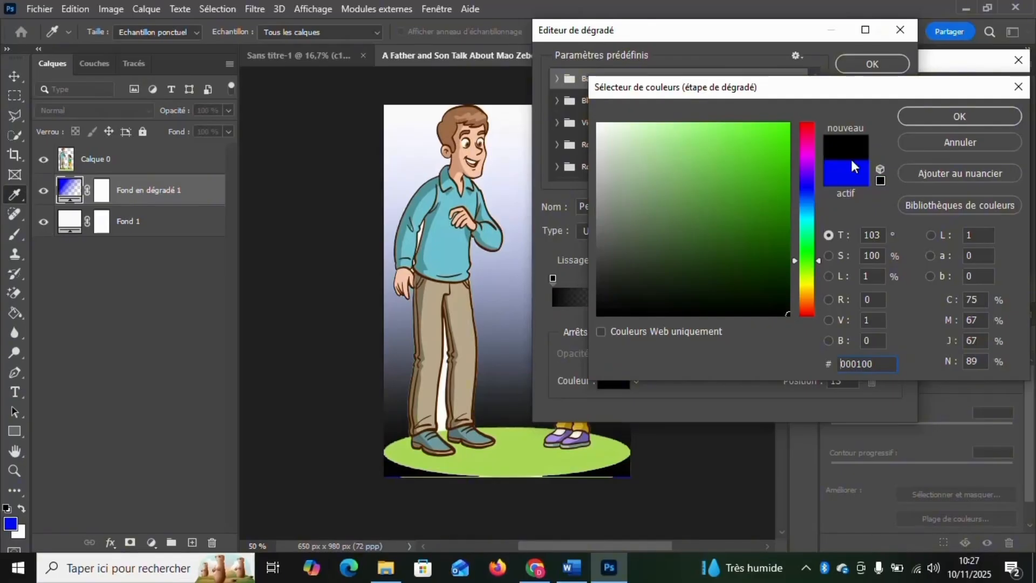
left_click(930, 118)
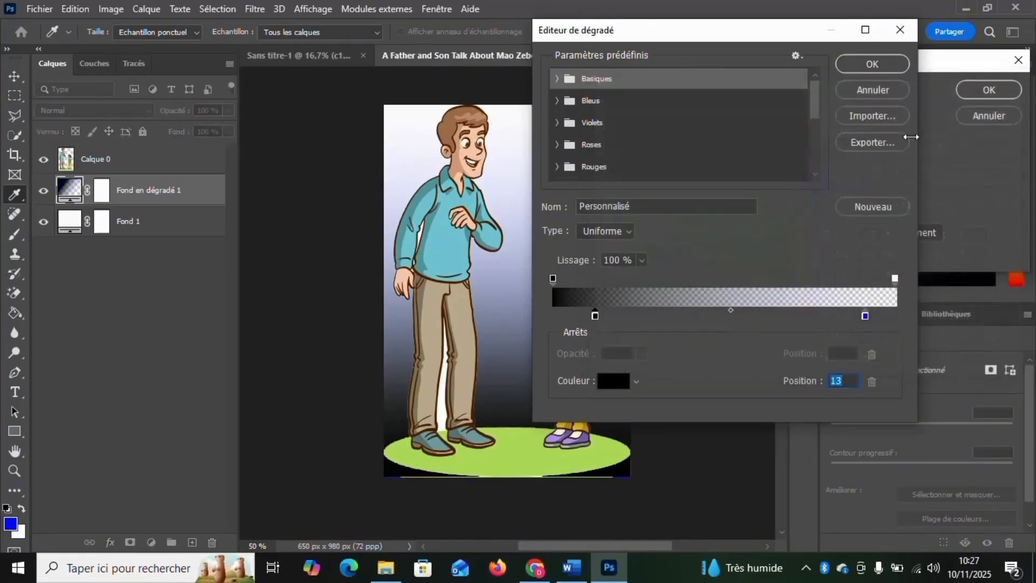
Reposition the gradient's last colour stop to 89 and set its colour to yellow fada06.
left_click_drag(865, 317, 857, 318)
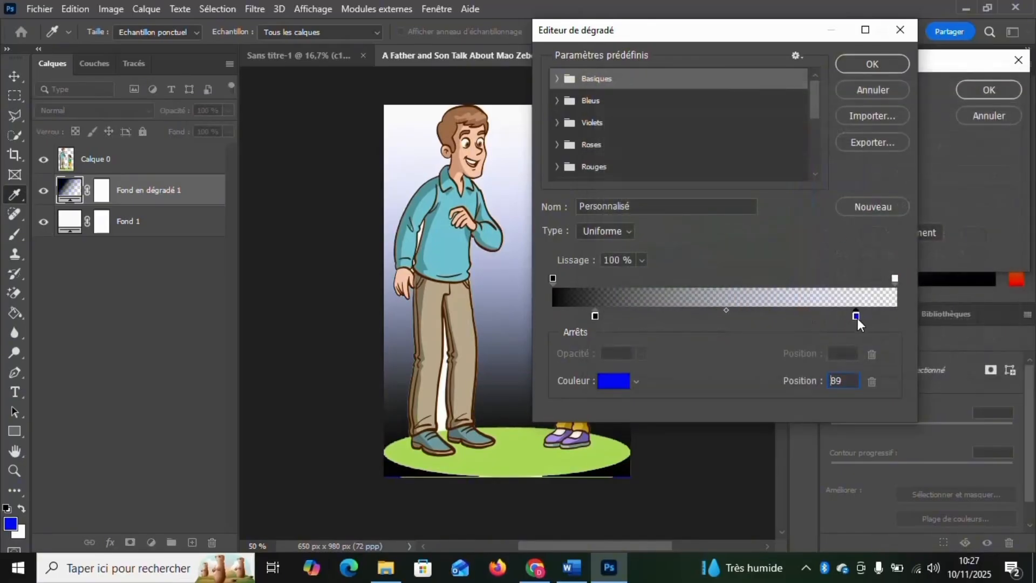
left_click(615, 382)
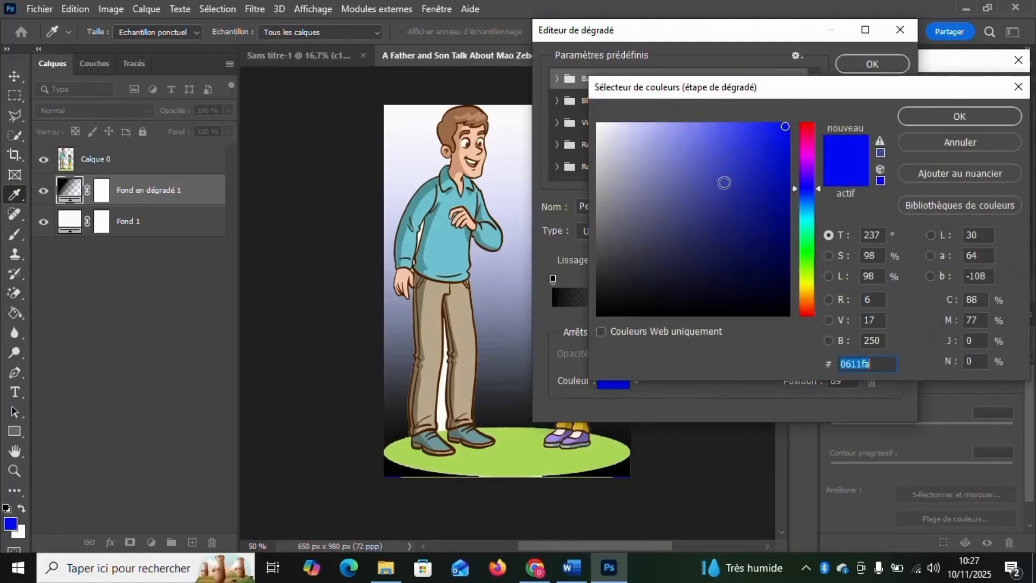
left_click(807, 287)
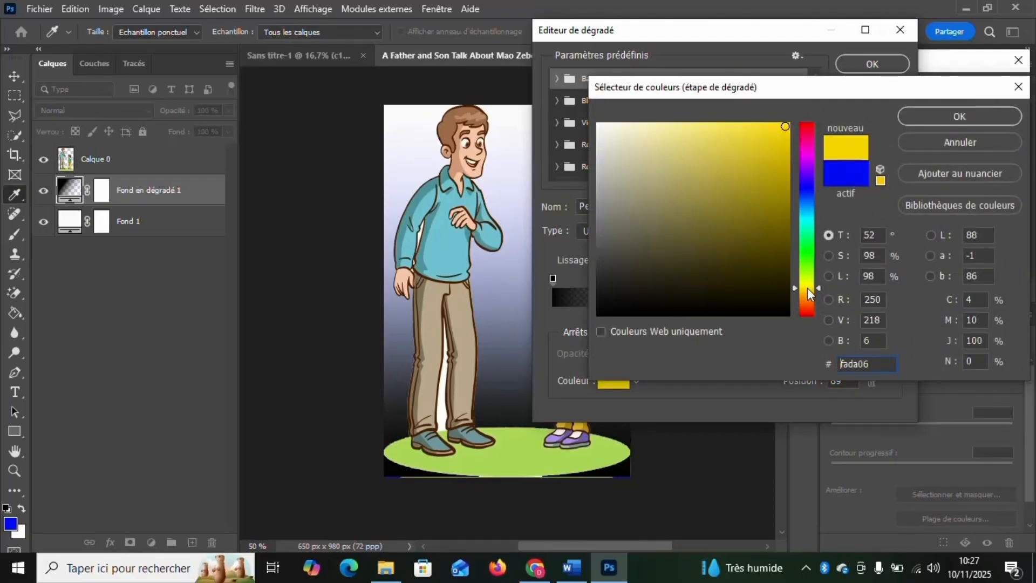
left_click(936, 114)
Reposition the gradient's black colour stop to 23 and apply the edited gradient fill.
left_click_drag(656, 33, 796, 57)
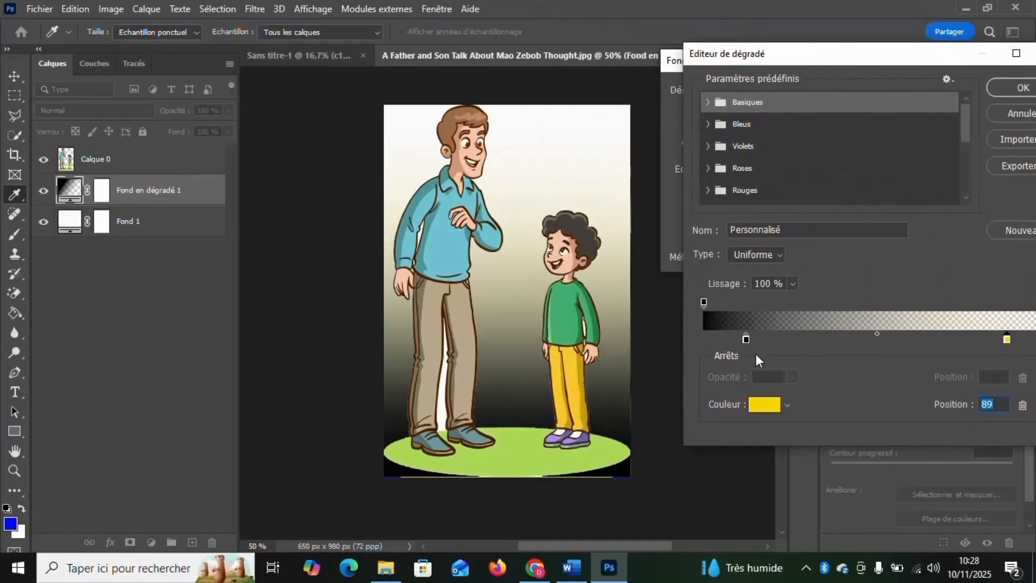
left_click_drag(747, 340, 785, 344)
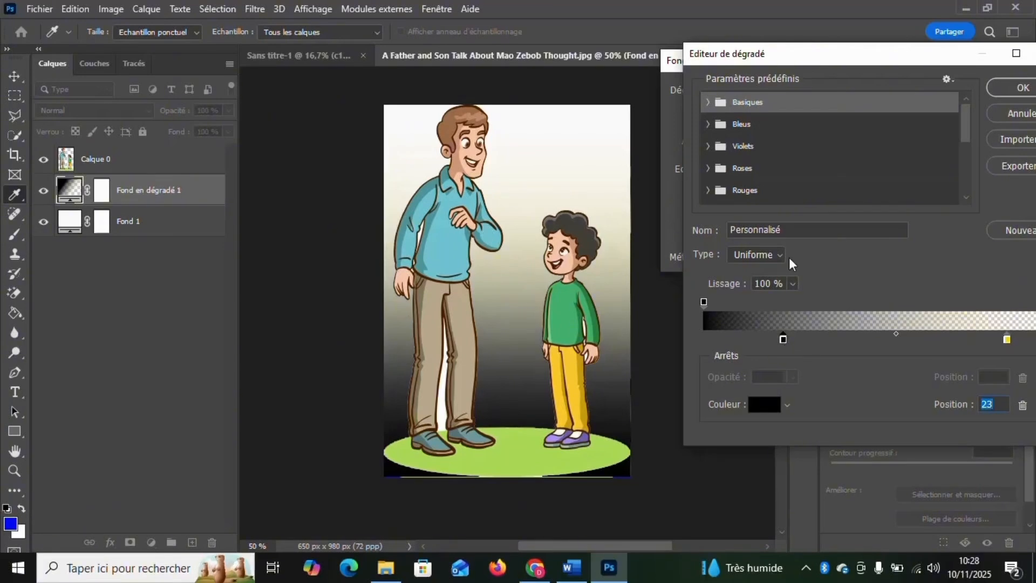
left_click_drag(839, 66, 683, 49)
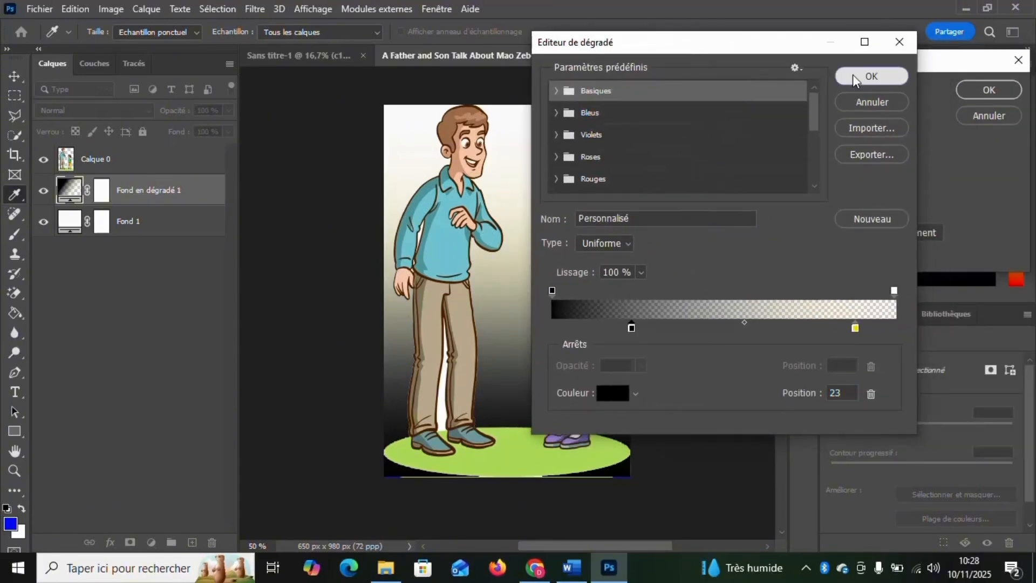
left_click(853, 75)
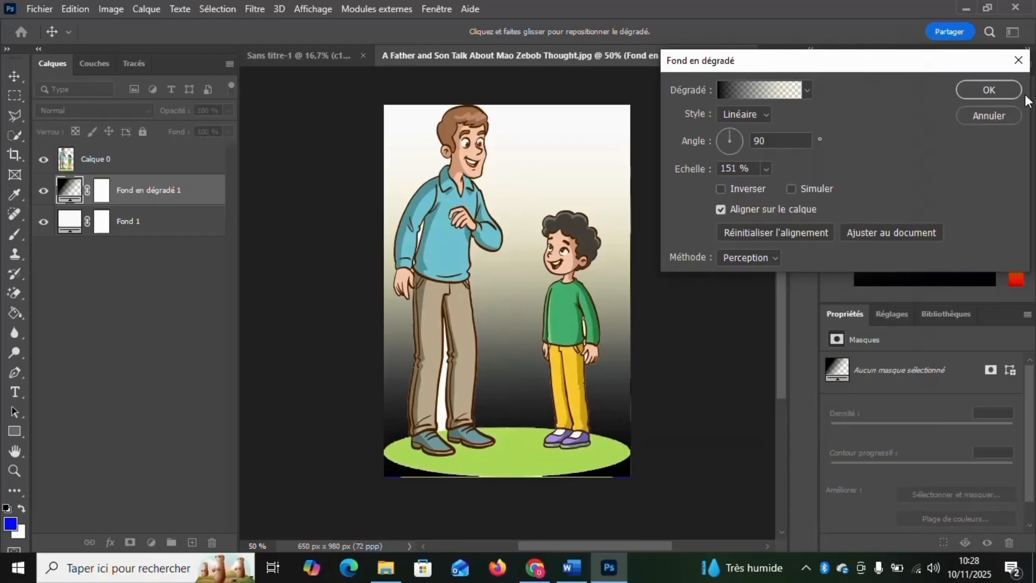
left_click(989, 89)
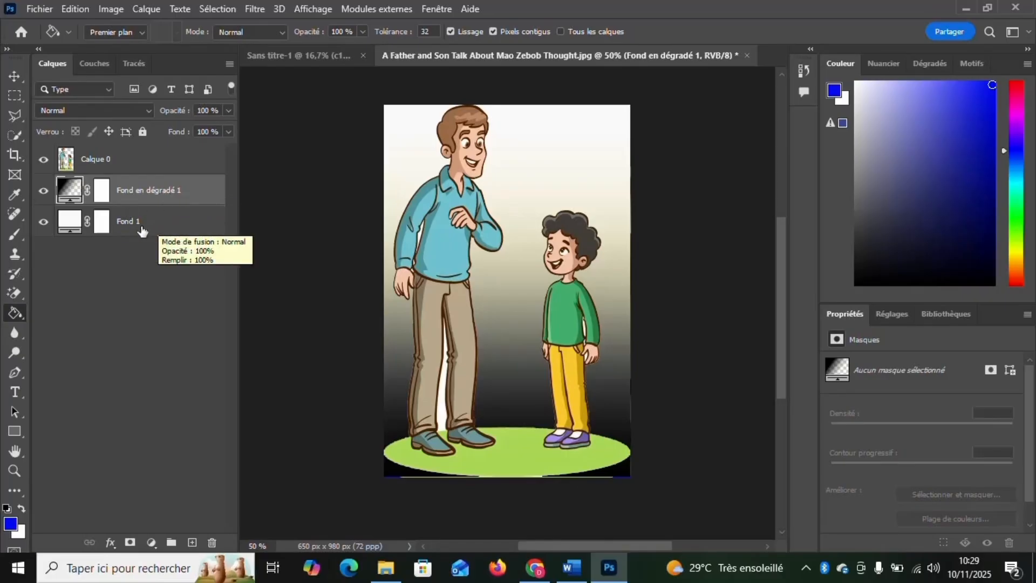
Add two new empty layers, Calque 1 and Calque 2, above Calque 0.
left_click(174, 162)
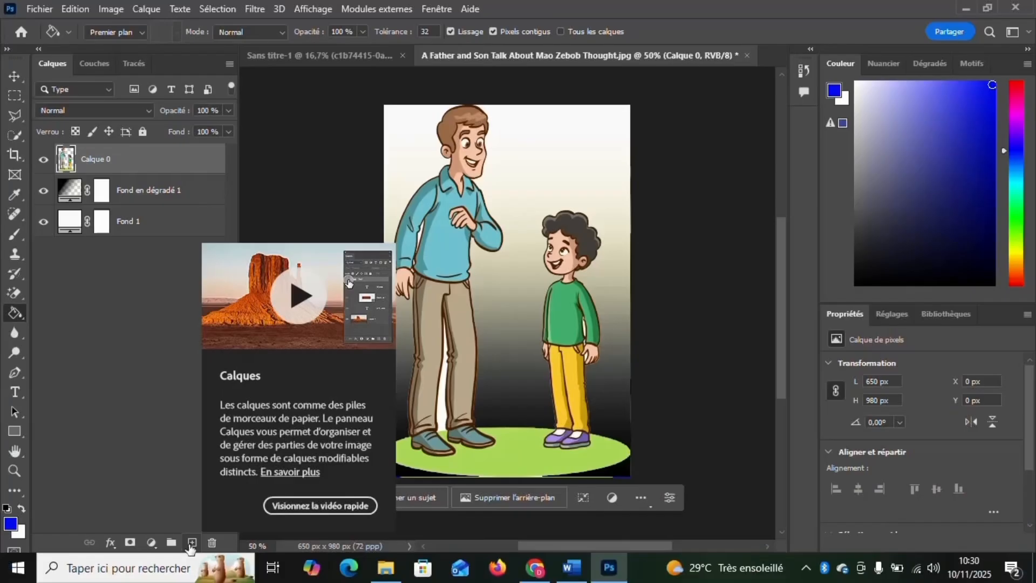
left_click(192, 543)
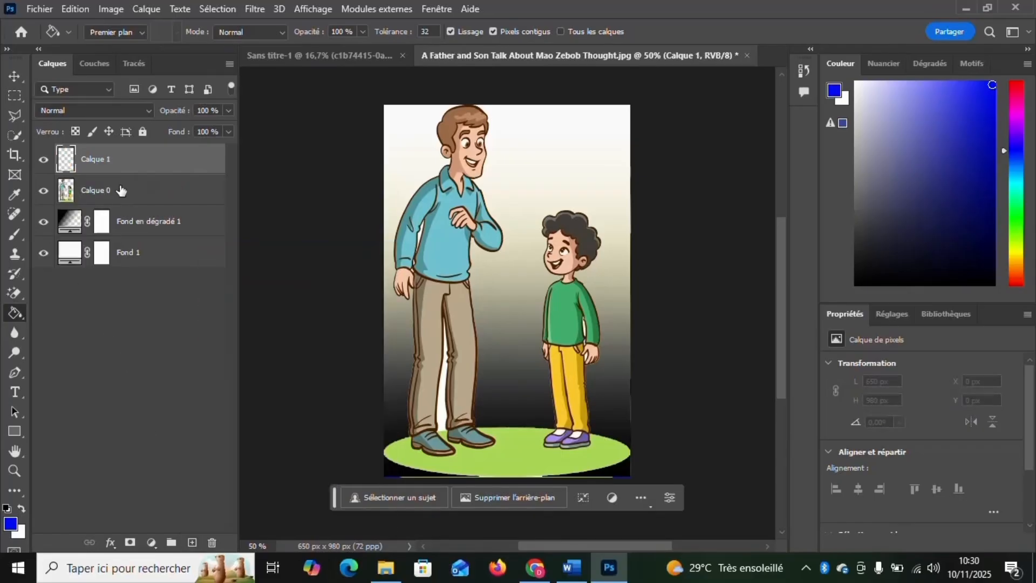
left_click(190, 543)
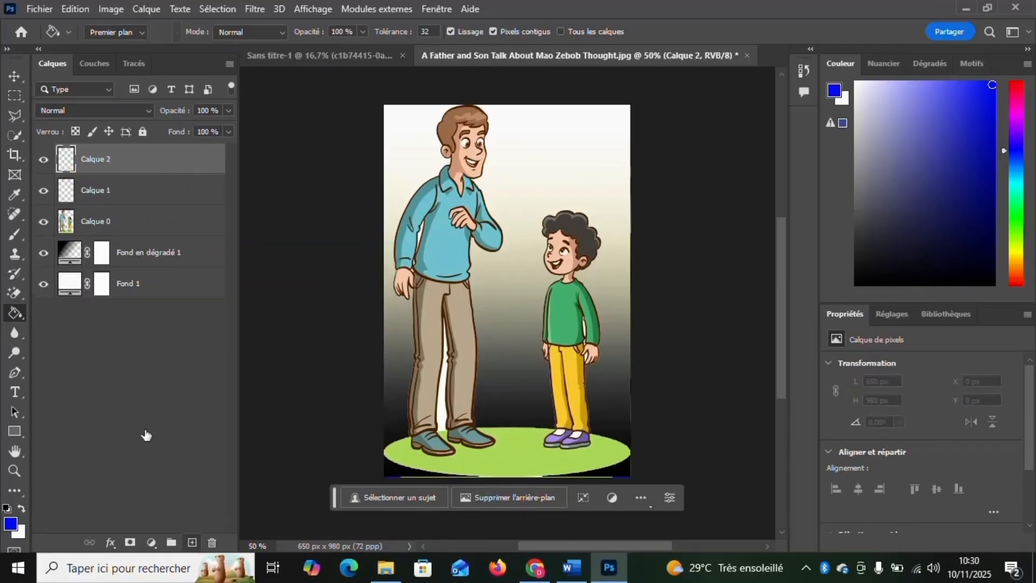
Target Calque 1 and configure the Brush tool to a 152 px size with 100% hardness.
left_click(156, 194)
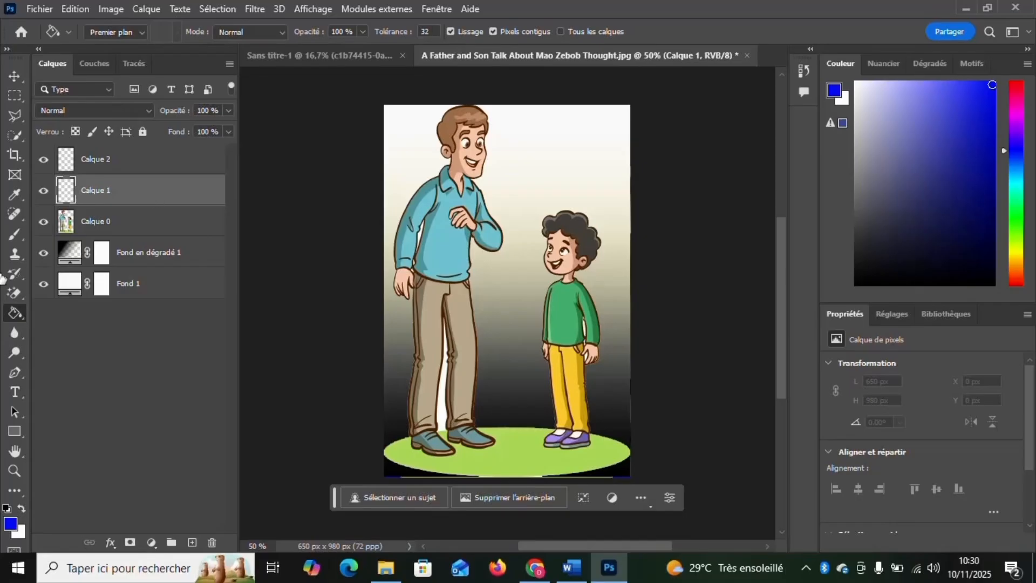
left_click(18, 233)
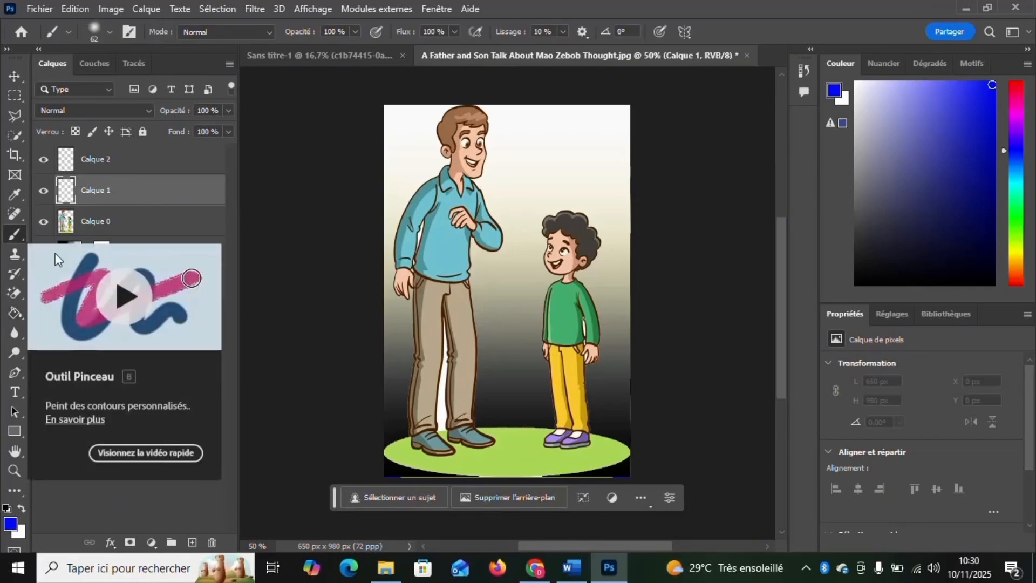
left_click(110, 31)
left_click_drag(138, 80, 150, 80)
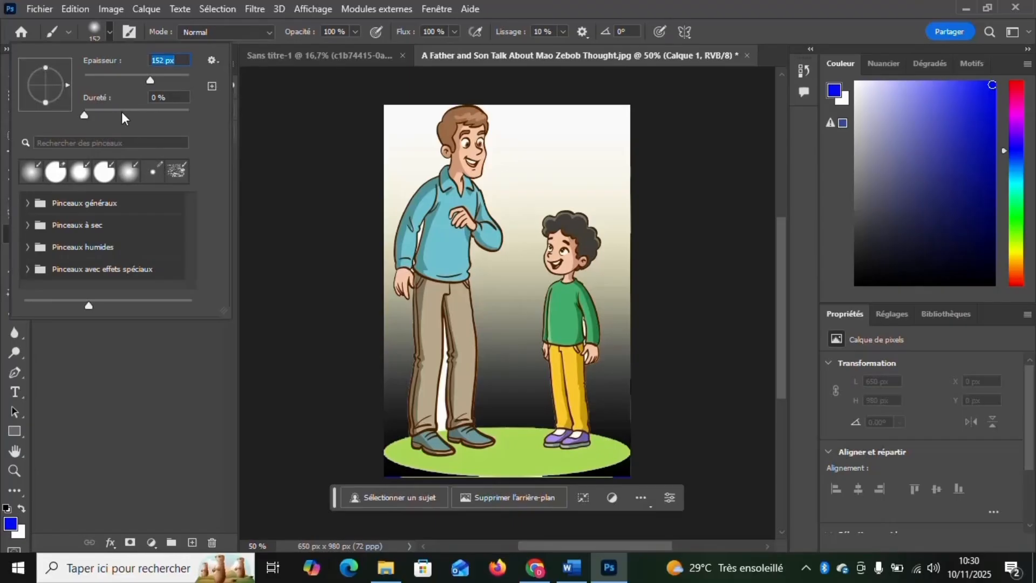
left_click_drag(122, 112, 198, 117)
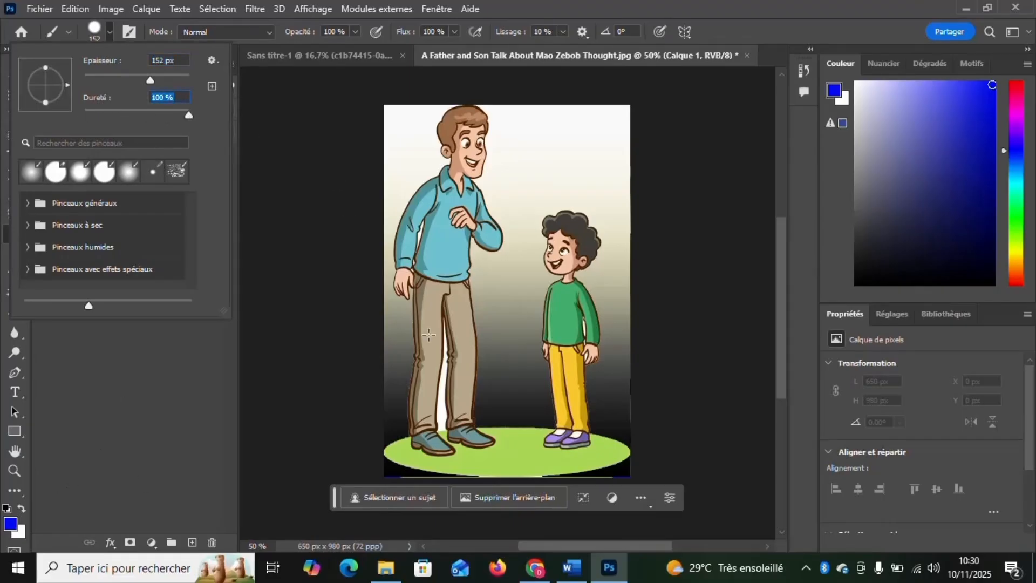
Paint the upper-right part of the image blue on Calque 1 and move that layer beneath Calque 0.
left_click(528, 134)
mouse_move(526, 132)
left_mouse_down()
mouse_move(568, 171)
mouse_move(562, 186)
mouse_move(520, 196)
mouse_move(573, 143)
mouse_move(595, 158)
mouse_move(597, 187)
mouse_move(607, 130)
mouse_move(534, 112)
mouse_move(581, 141)
mouse_move(599, 215)
mouse_move(562, 233)
mouse_move(559, 209)
mouse_move(619, 181)
mouse_move(646, 245)
mouse_move(607, 285)
mouse_move(645, 128)
left_mouse_up()
mouse_move(550, 257)
left_mouse_down()
mouse_move(621, 294)
mouse_move(565, 232)
mouse_move(595, 251)
mouse_move(521, 178)
mouse_move(518, 130)
mouse_move(503, 113)
mouse_move(502, 225)
mouse_move(634, 324)
mouse_move(591, 232)
mouse_move(622, 148)
left_mouse_up()
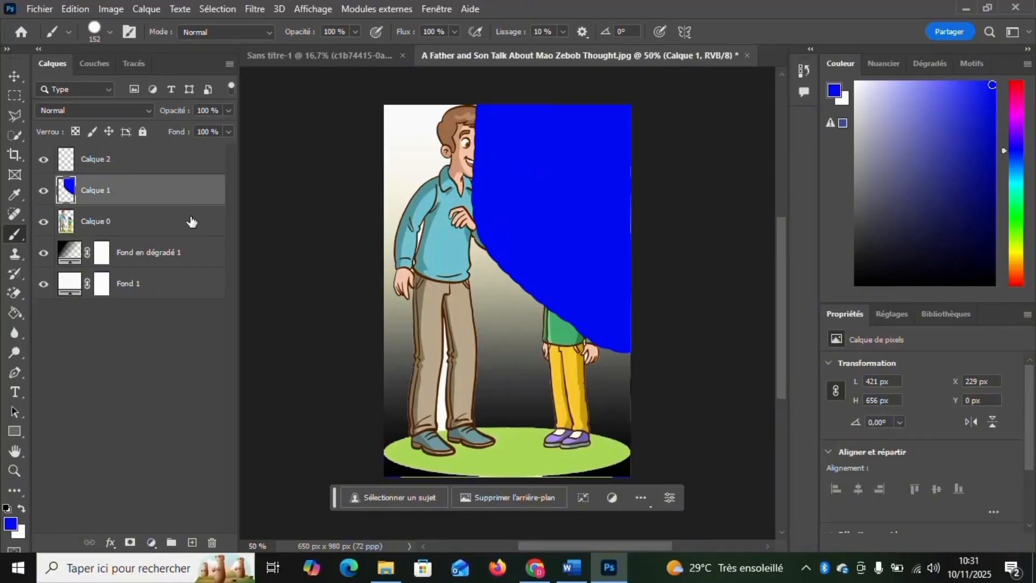
left_click_drag(132, 187, 130, 235)
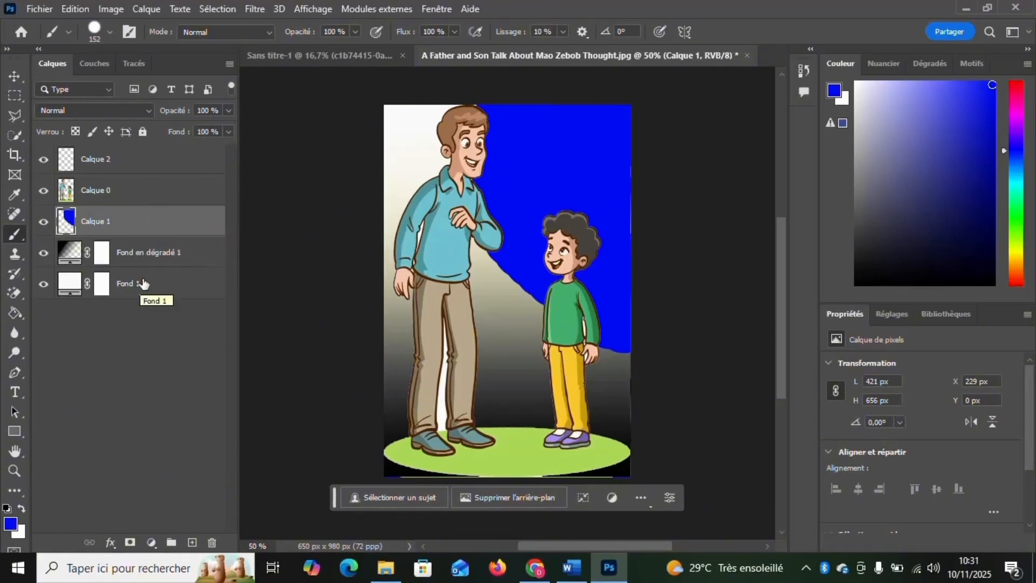
Merge all five layers, from Fond 1 up to Calque 2, into a single layer.
left_click(143, 283)
left_click(158, 251, "shift")
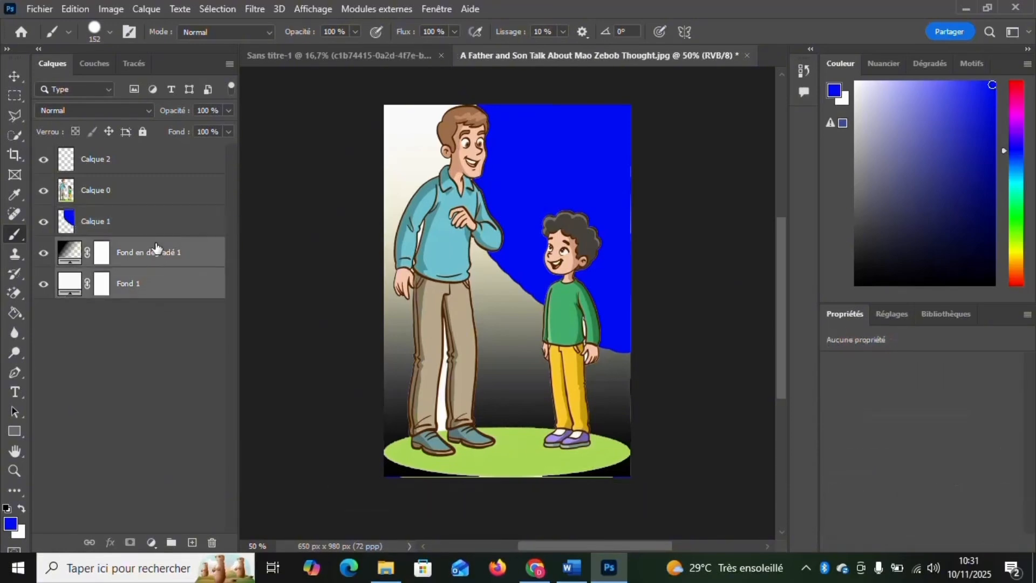
left_click(159, 226, "shift")
left_click(158, 191, "shift")
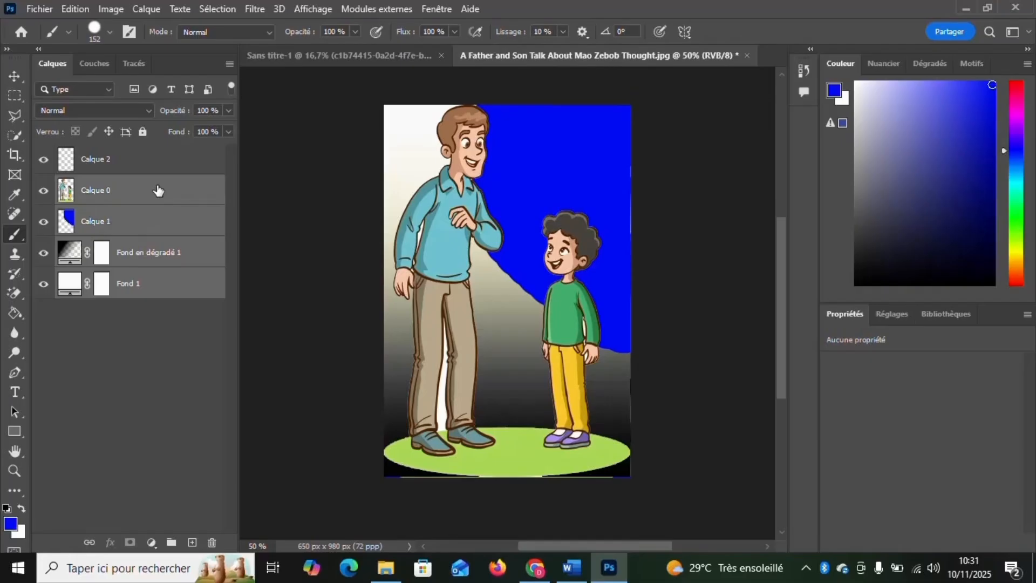
left_click(156, 164, "shift")
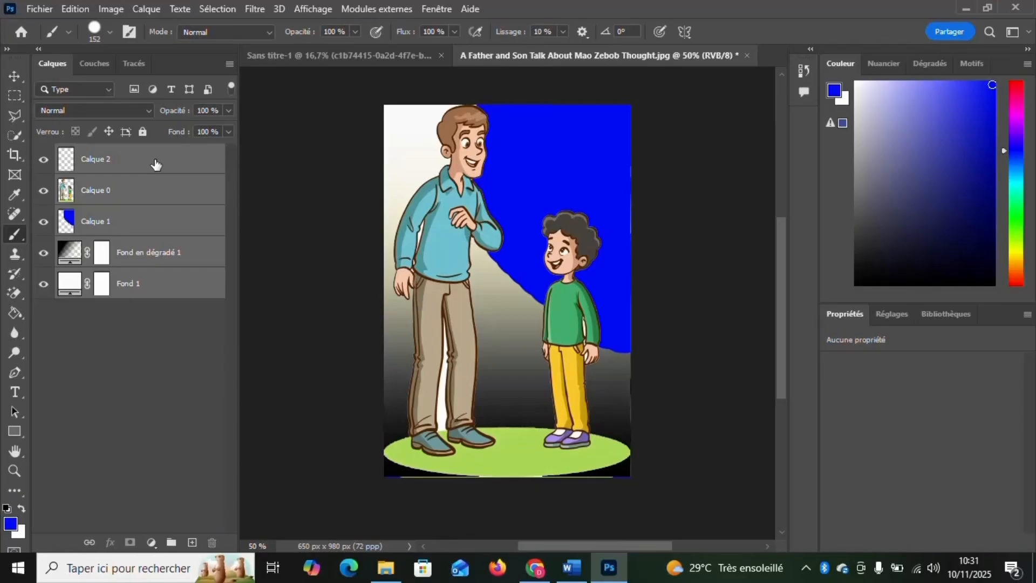
right_click(160, 194)
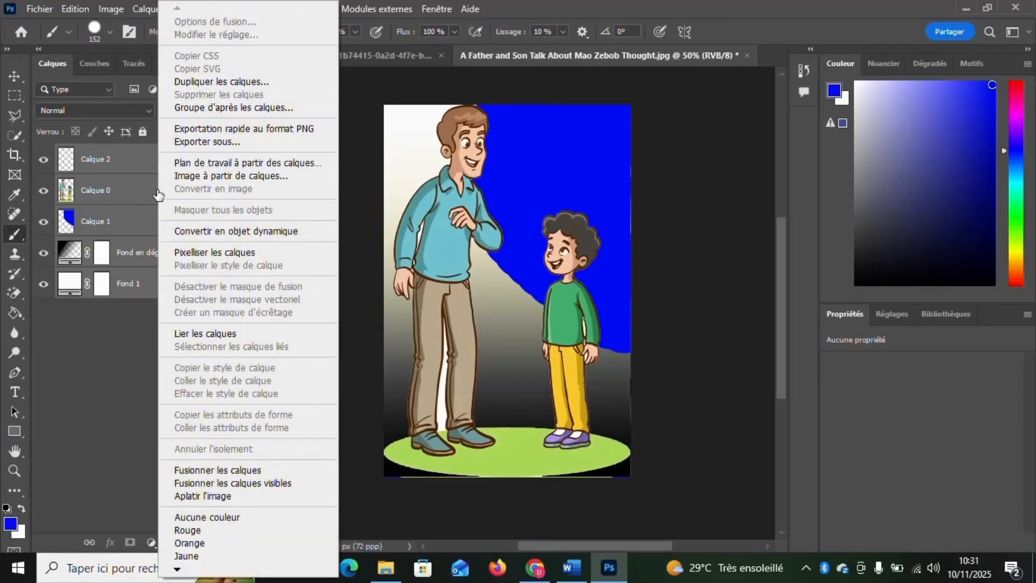
left_click(222, 471)
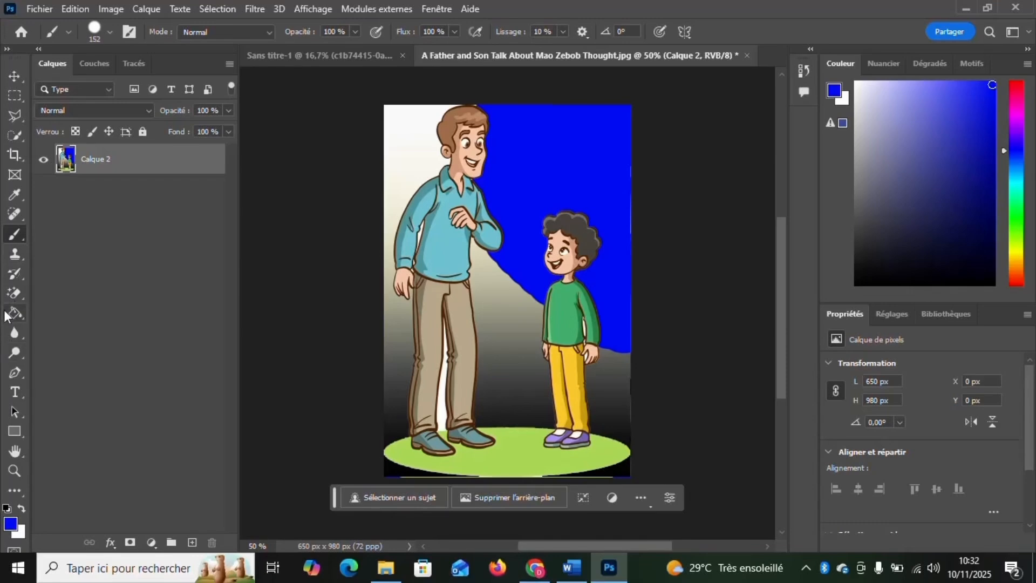
Erase the upper-right corner of the merged image with the Eraser tool, and undo both the erasing and the layer merge.
left_click(14, 293)
left_click(63, 293)
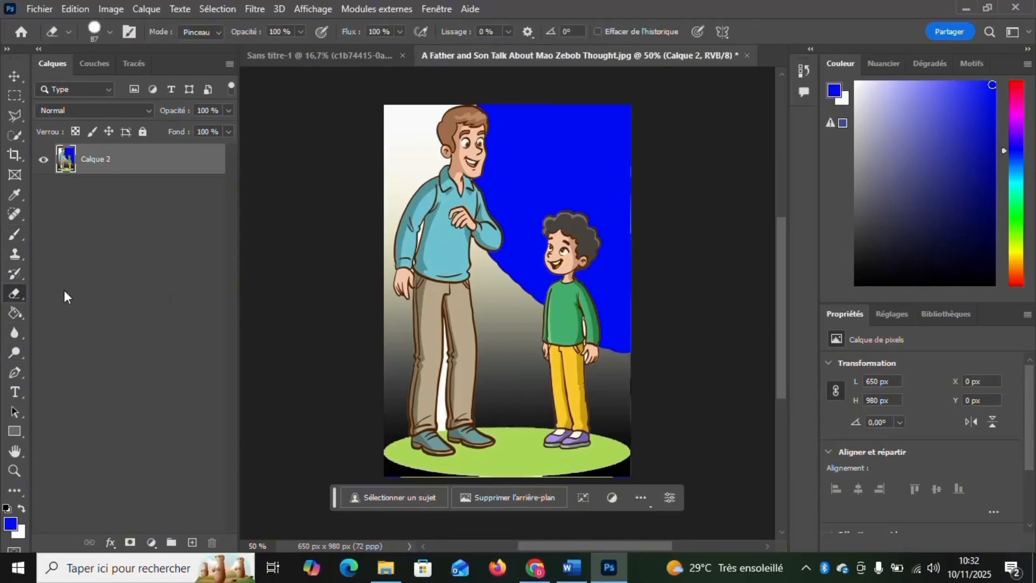
mouse_move(607, 127)
left_mouse_down()
mouse_move(574, 137)
mouse_move(639, 142)
mouse_move(615, 108)
mouse_move(575, 104)
mouse_move(597, 116)
mouse_move(613, 147)
mouse_move(571, 143)
mouse_move(551, 102)
mouse_move(574, 142)
mouse_move(644, 174)
mouse_move(637, 199)
mouse_move(597, 181)
left_mouse_up()
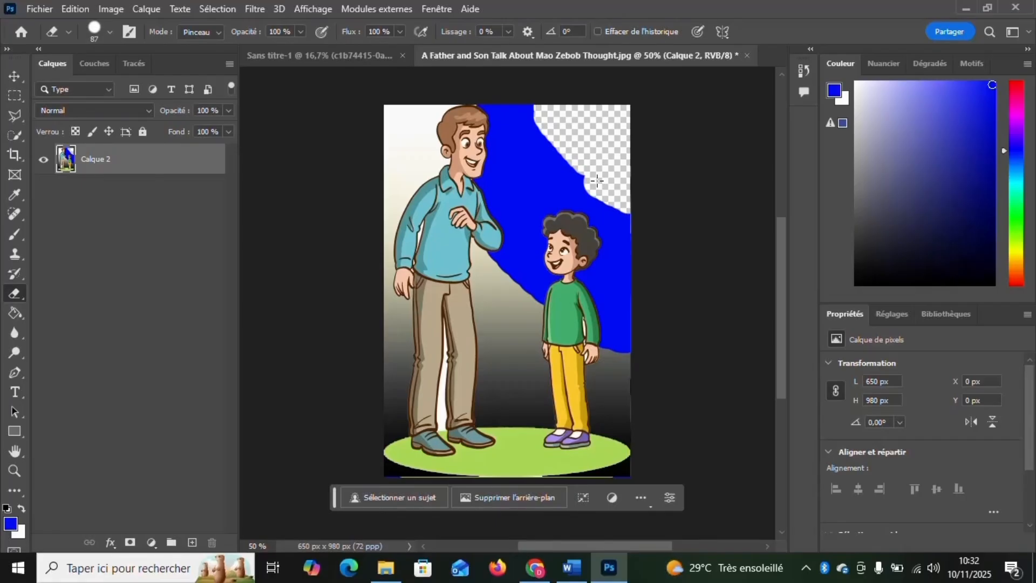
key("ctrl+z")
key("ctrl+z")
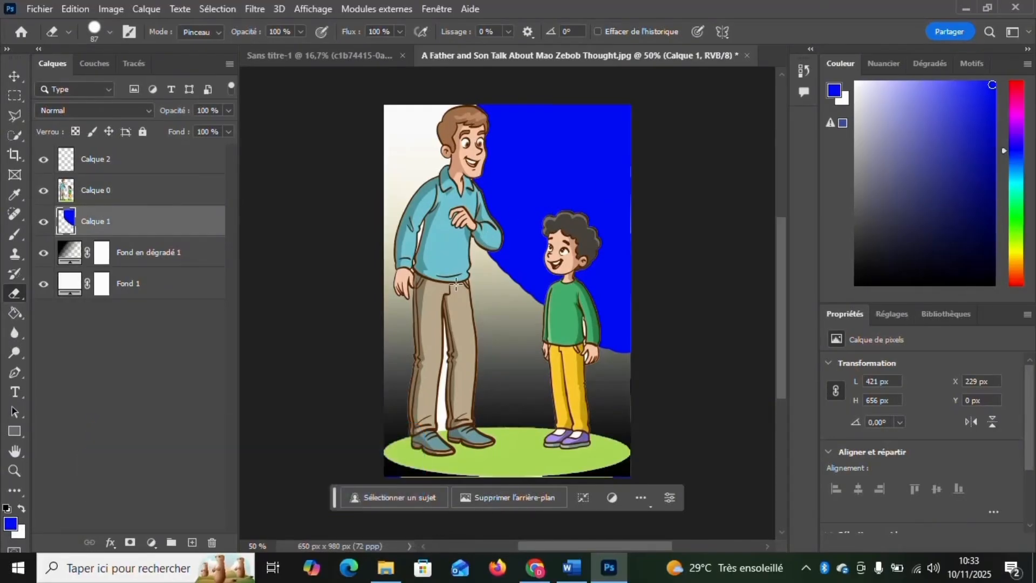
Draw a yellow rectangle about 193 × 199 px with 90 px rounded corners above the boy on Calque 2, and undo it.
left_click(15, 430)
right_click(15, 430)
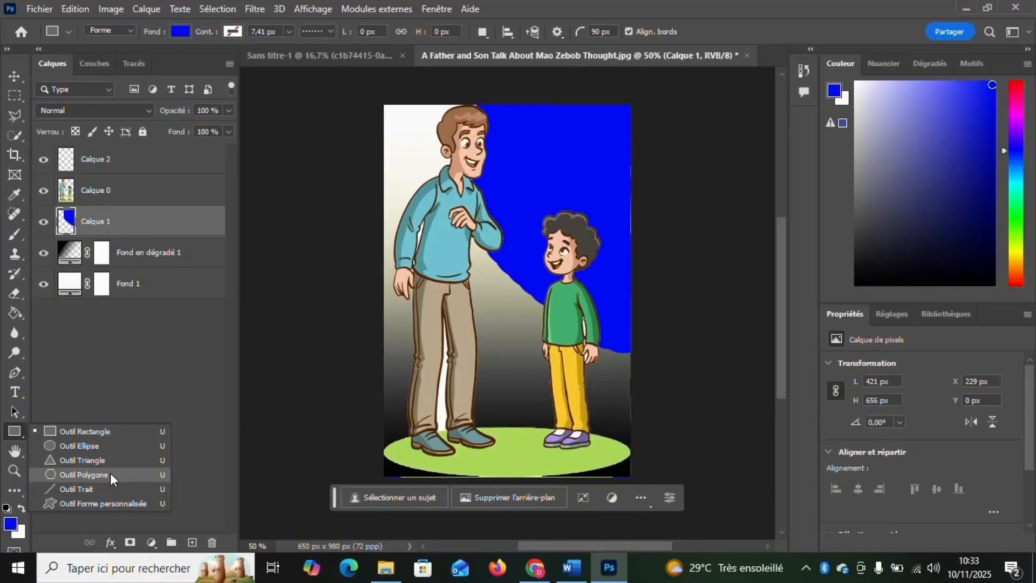
left_click(93, 430)
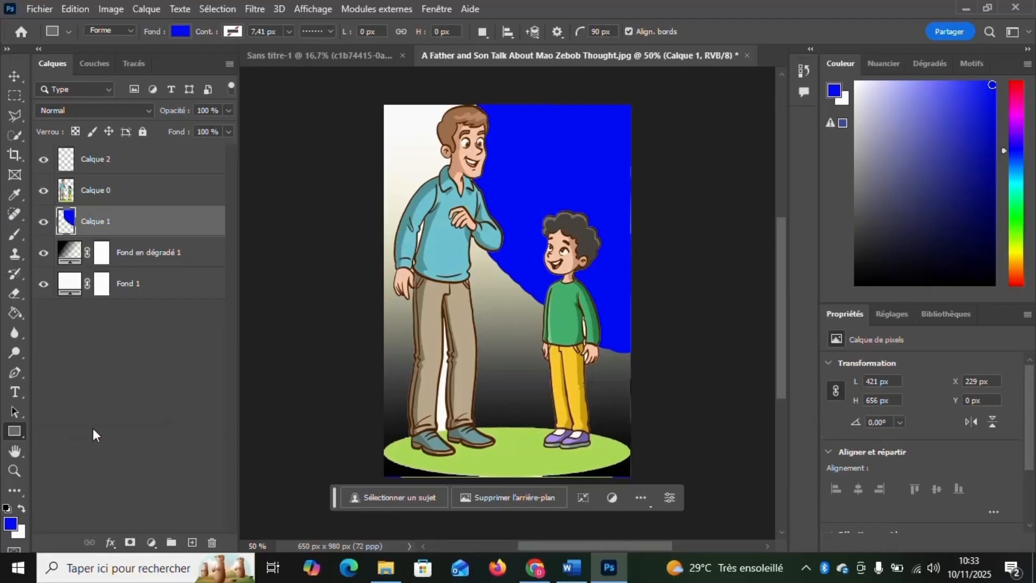
left_click(146, 159)
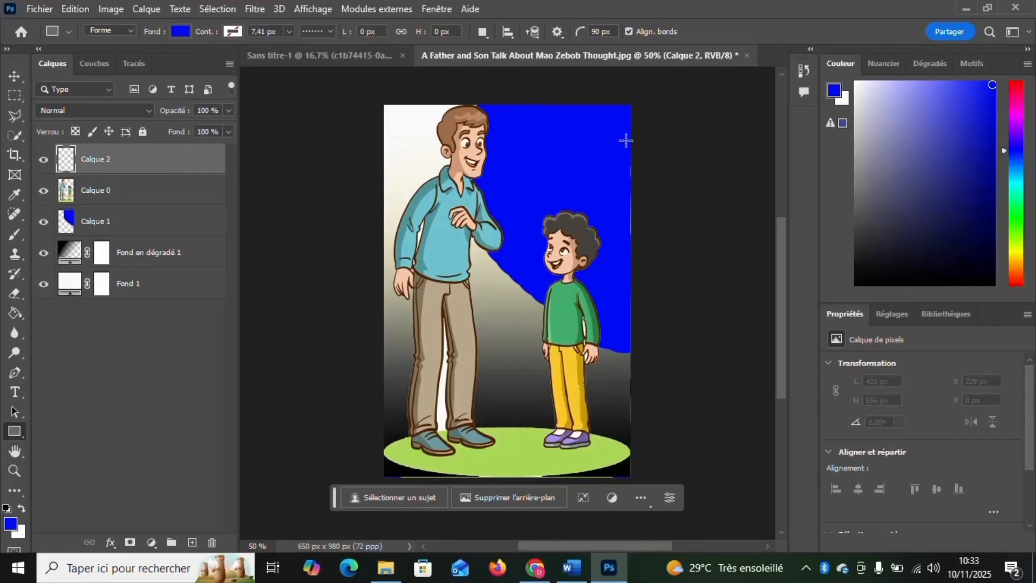
left_click(180, 32)
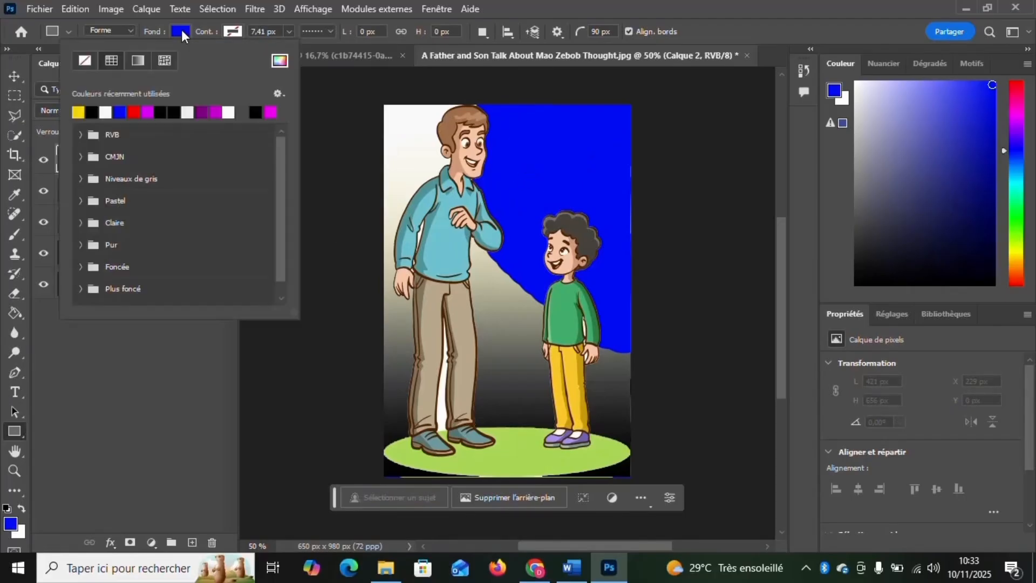
left_click(78, 112)
left_click_drag(520, 134, 592, 208)
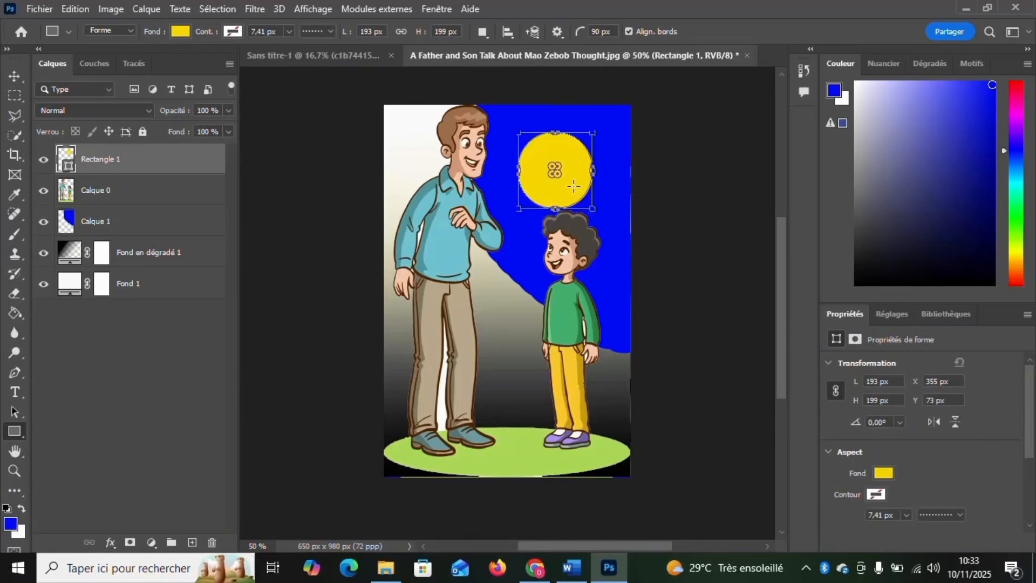
key("ctrl+z")
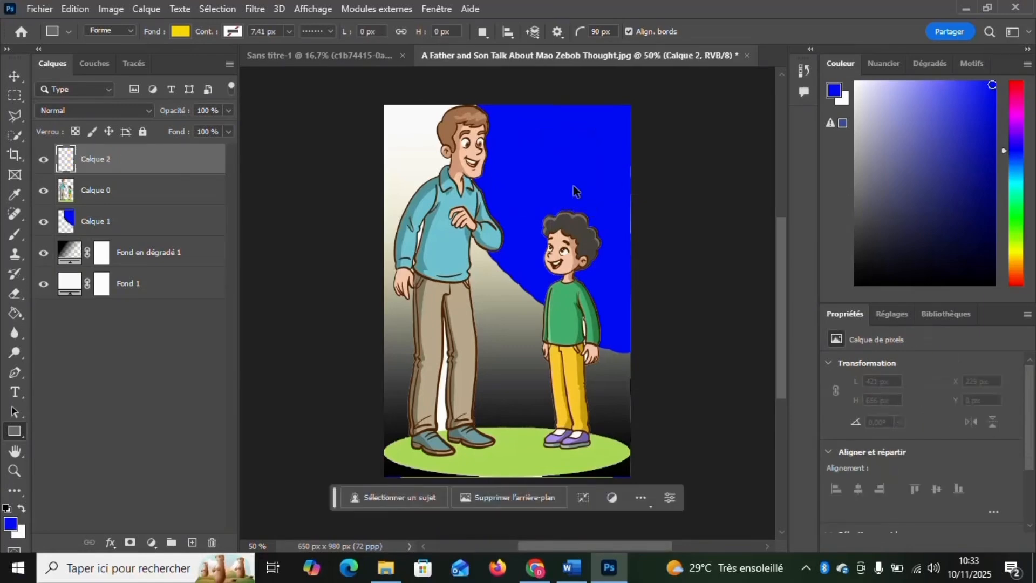
Draw a yellow rectangle about 295 × 179 px above the boy with a 0 px corner radius, and round its corners by hand.
double_click(600, 34)
type("0")
left_click_drag(505, 130, 618, 198)
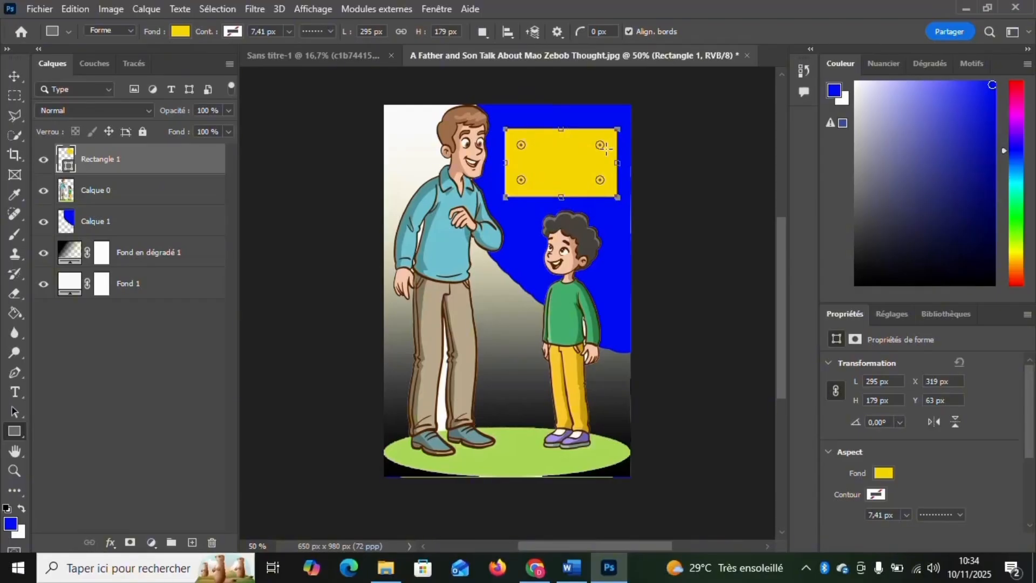
left_click_drag(600, 146, 595, 150)
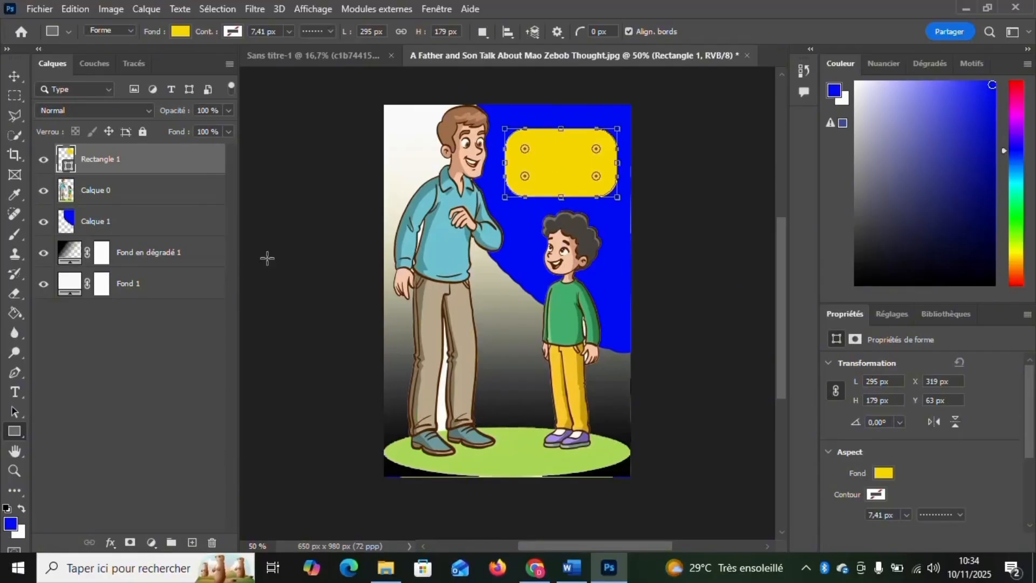
Add a new layer and draw a purple rectangle about 387 × 201 px with 30 px rounded corners over the boy's upper body.
left_click(193, 541)
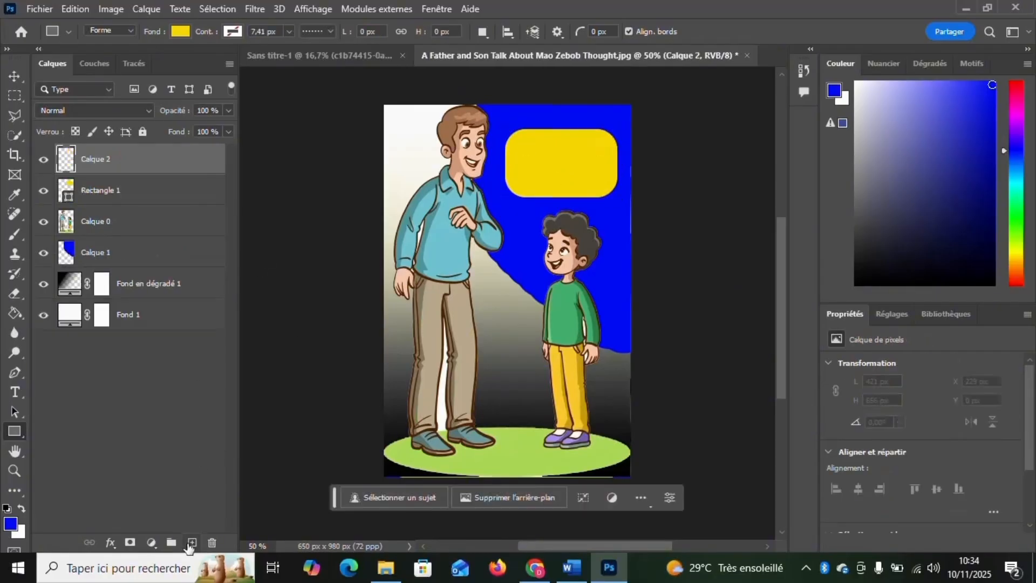
left_click(180, 31)
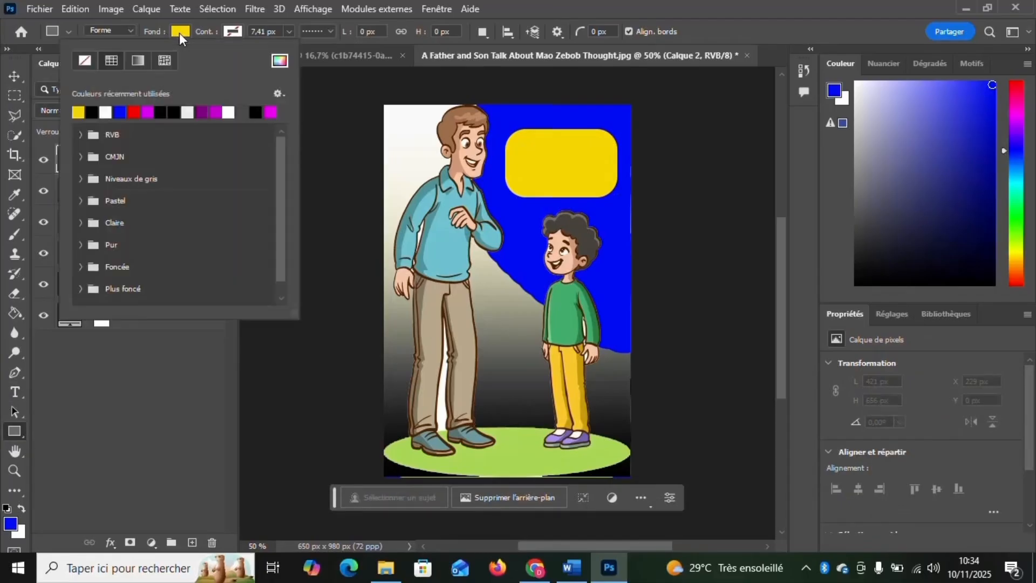
left_click(202, 112)
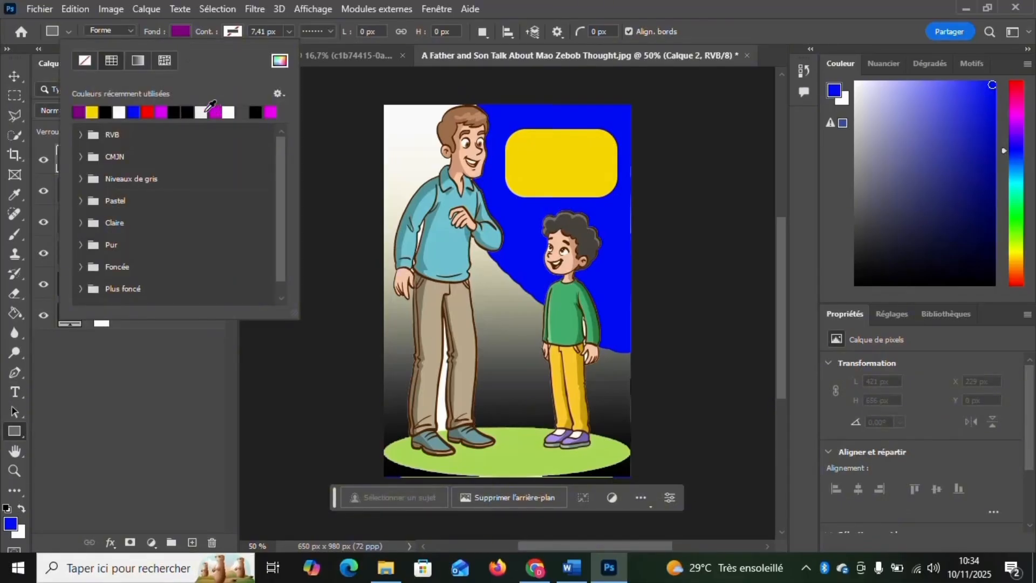
left_click(596, 32)
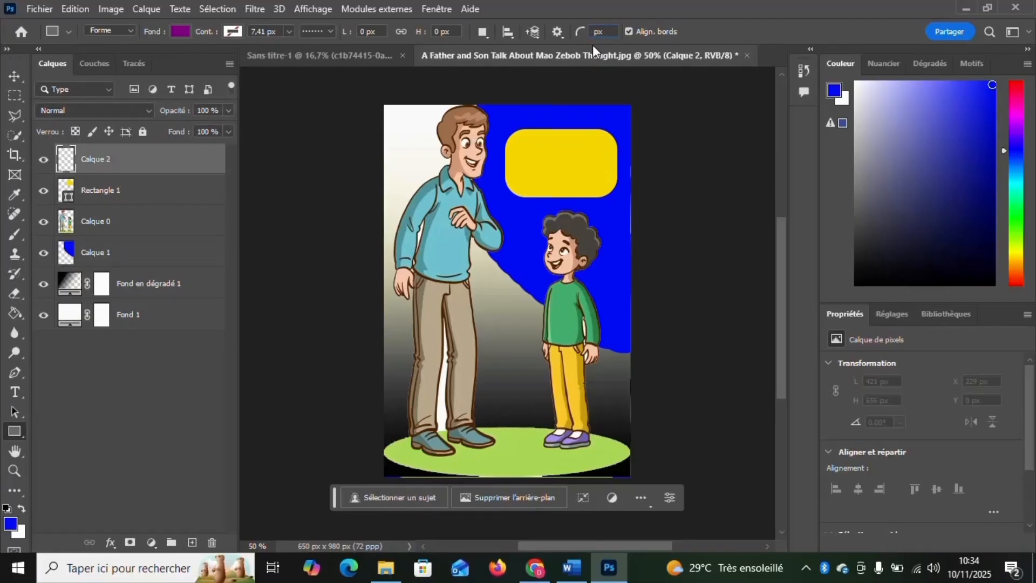
type("30")
left_click_drag(461, 253, 607, 329)
Move the yellow rectangle up against the image's top edge and reposition the purple rectangle over the boy's head.
left_click(21, 72)
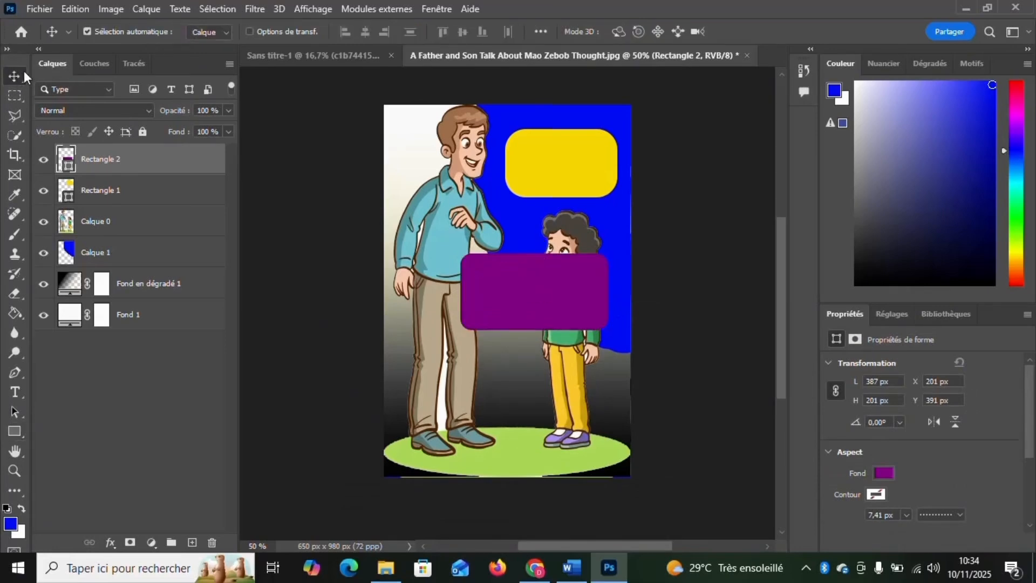
left_click_drag(554, 308, 591, 338)
left_click_drag(588, 171, 590, 146)
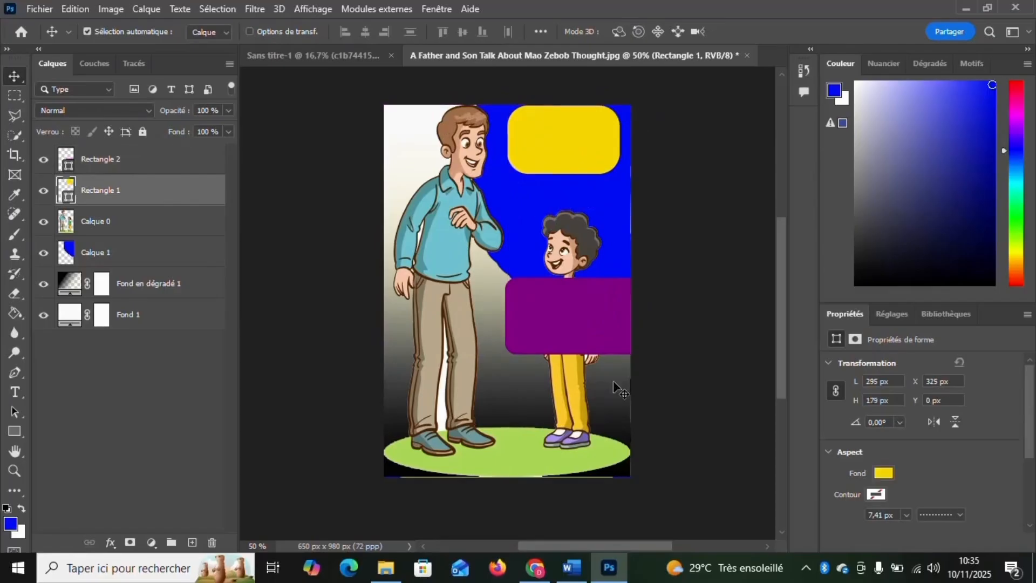
left_click_drag(591, 352, 538, 255)
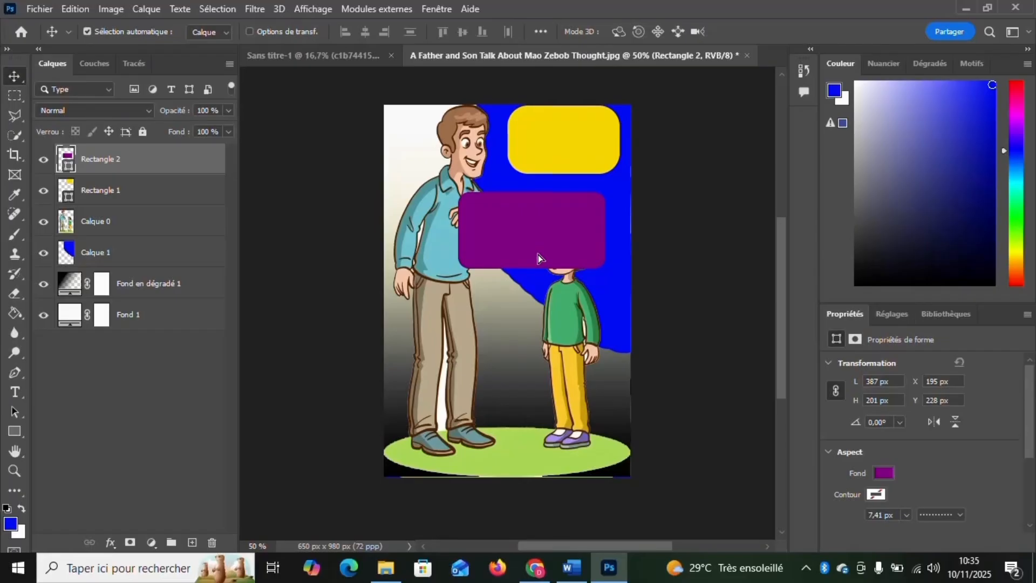
Warp the purple rectangle with the Déformation transform so its upper edge dips near the father and rises above the boy.
key("ctrl+t")
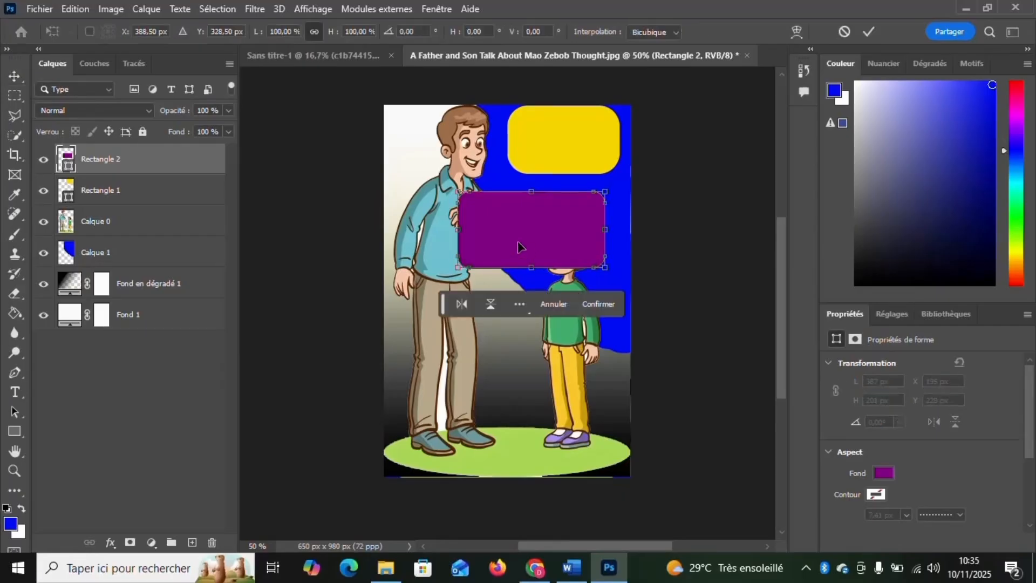
right_click(512, 226)
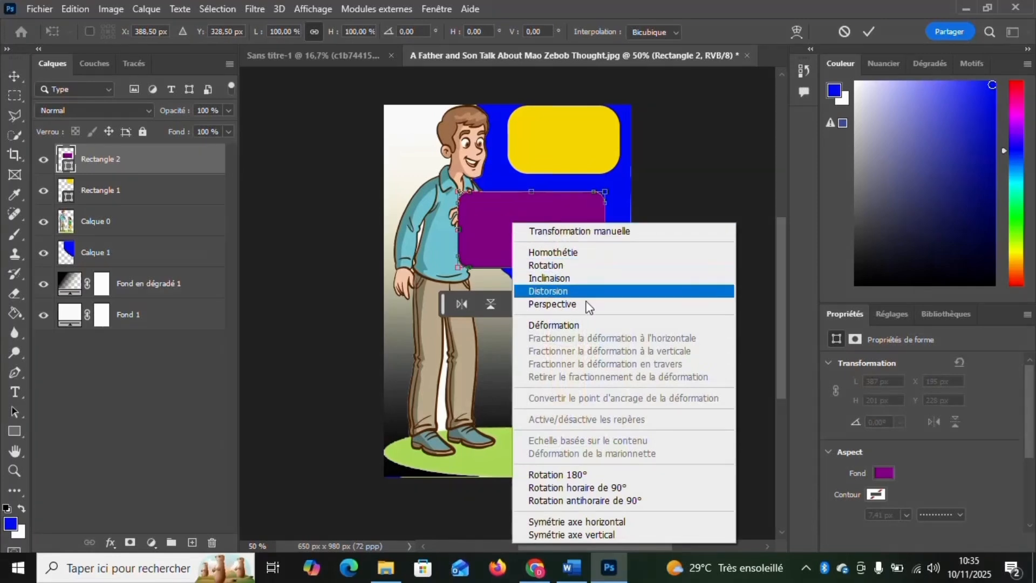
left_click(582, 326)
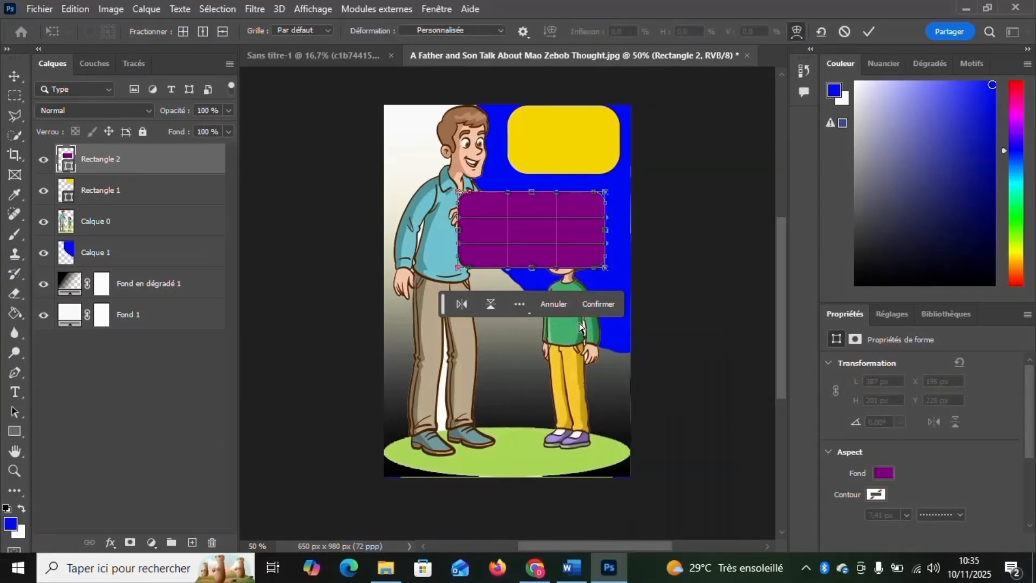
left_click_drag(506, 191, 511, 252)
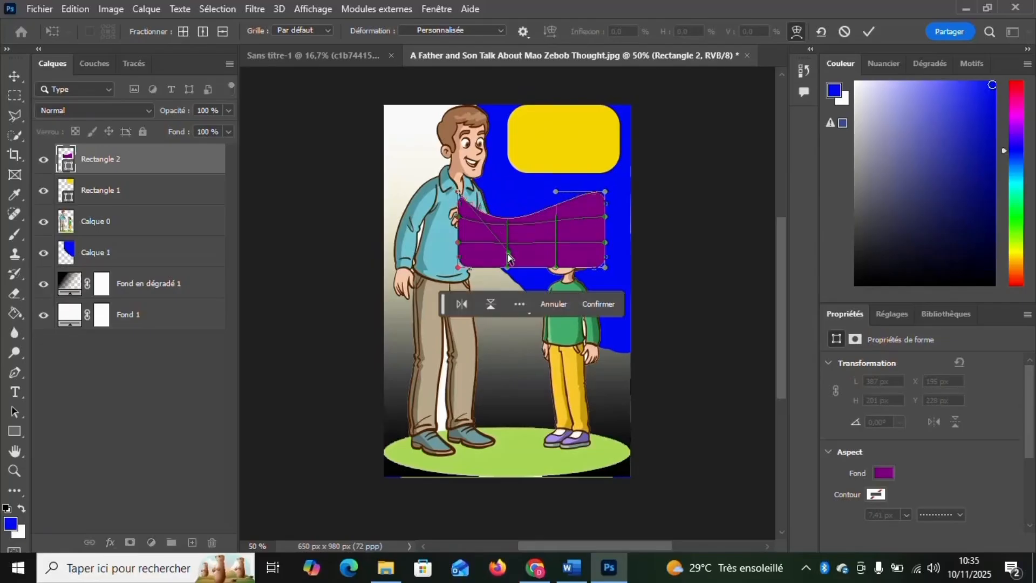
left_click_drag(557, 193, 555, 158)
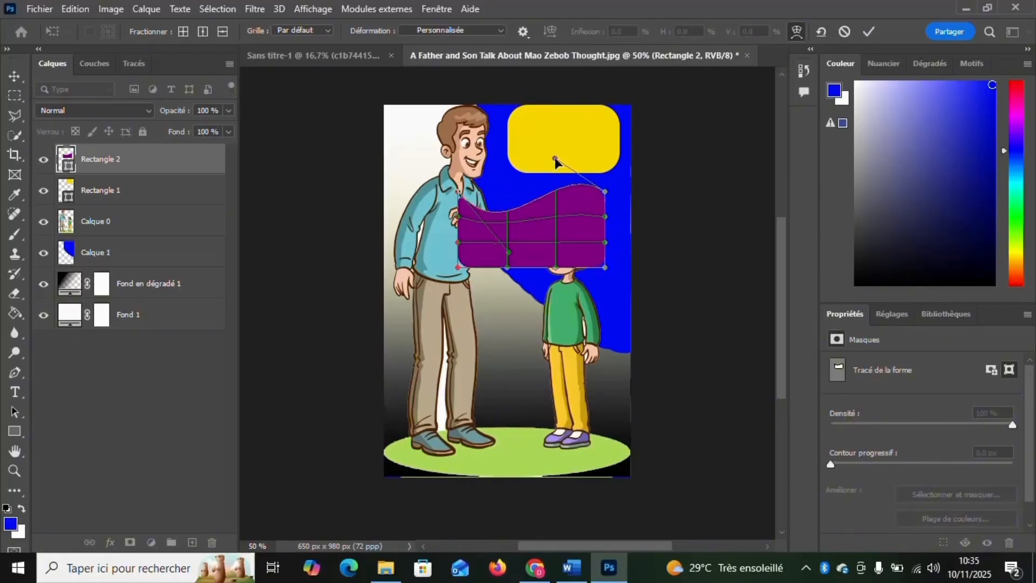
left_click_drag(508, 252, 515, 267)
left_click_drag(553, 159, 559, 131)
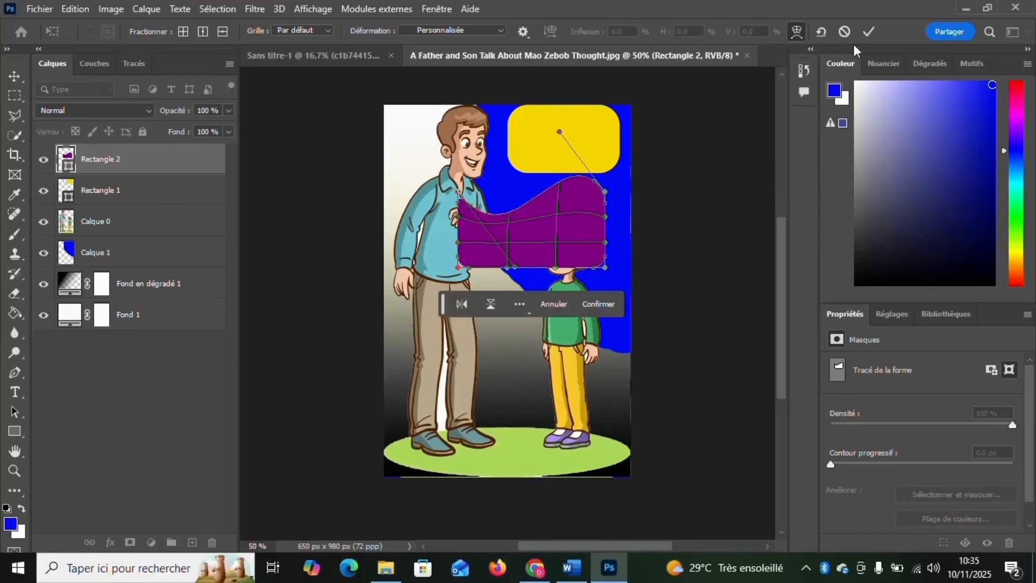
left_click(872, 33)
Place the warped purple shape in the image's lower-right corner, rotated about -36.76° and partly beyond the image's right edge.
left_click_drag(551, 237, 590, 465)
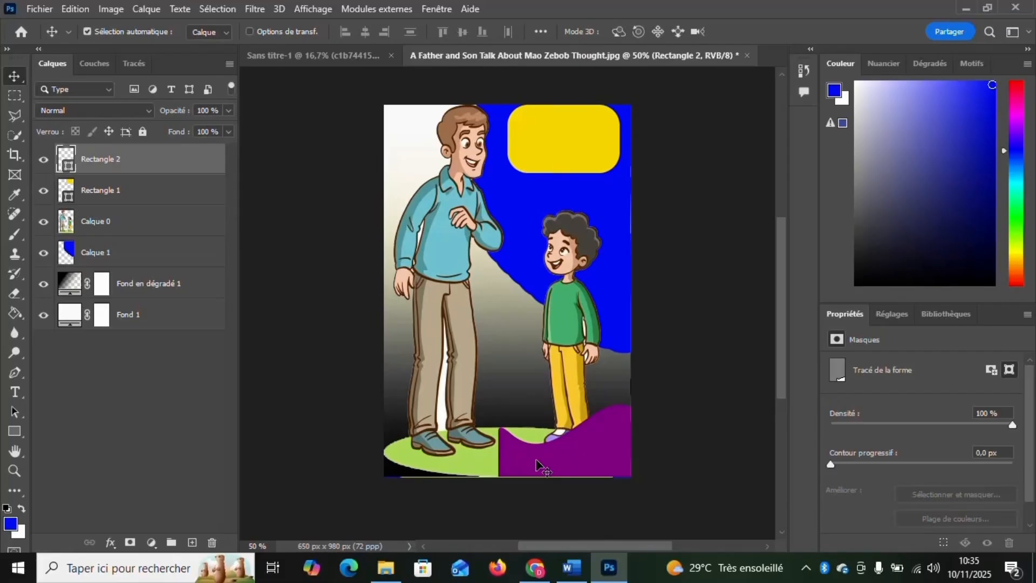
key("ctrl+t")
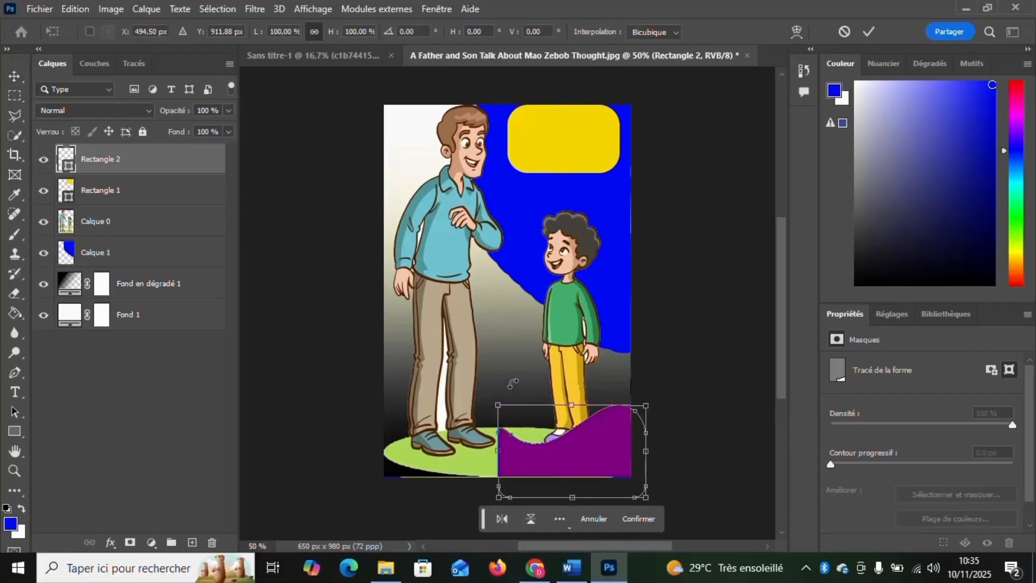
left_click_drag(488, 382, 474, 434)
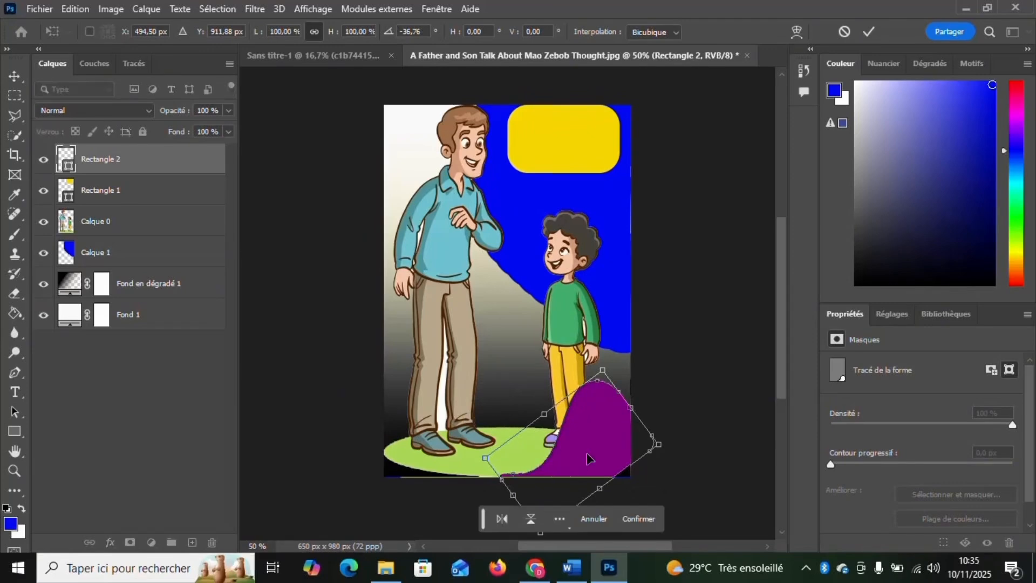
left_click_drag(588, 458, 642, 456)
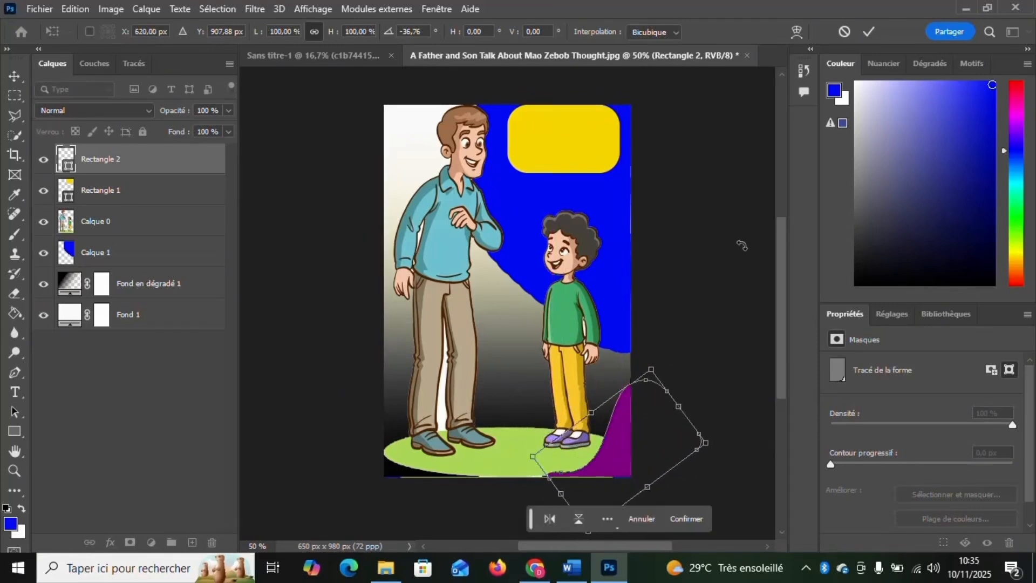
left_click(870, 31)
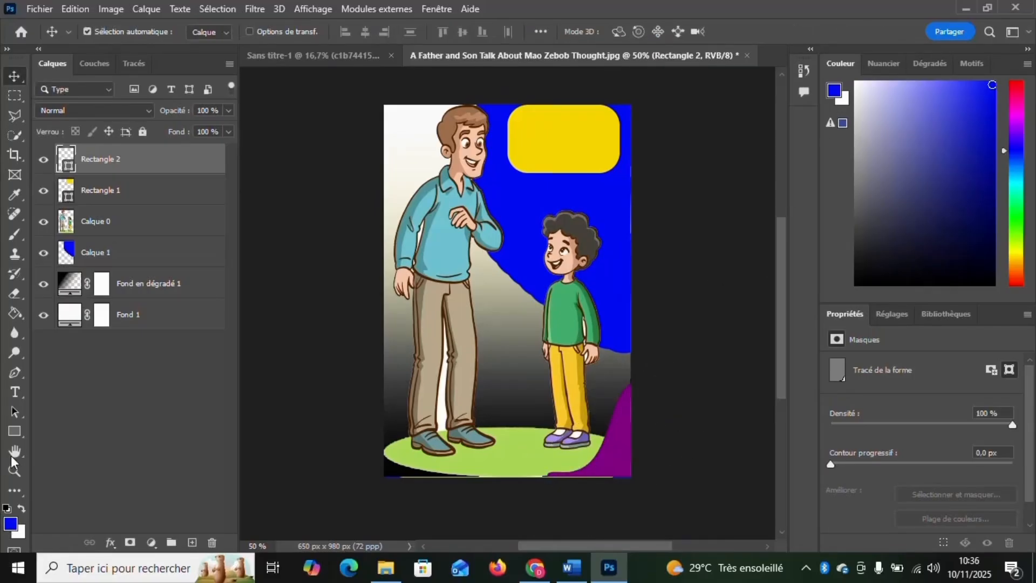
Add a new layer and draw a purple ellipse about 517 × 571 px between the father and the boy.
left_click(14, 430)
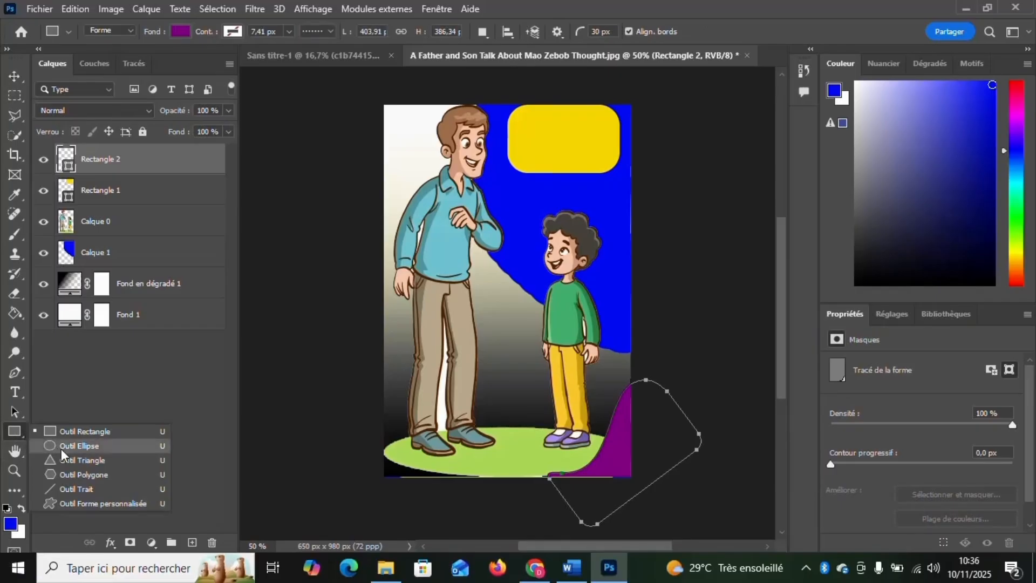
left_click(193, 542)
left_click_drag(433, 212, 629, 429)
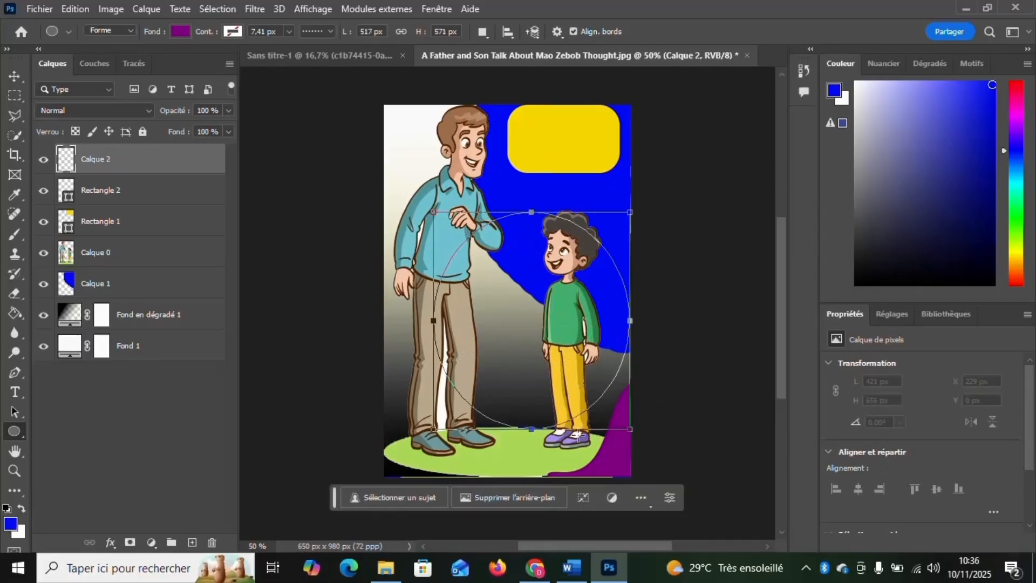
Activate the Custom Shape tool and look at its preset shape groups.
right_click(15, 432)
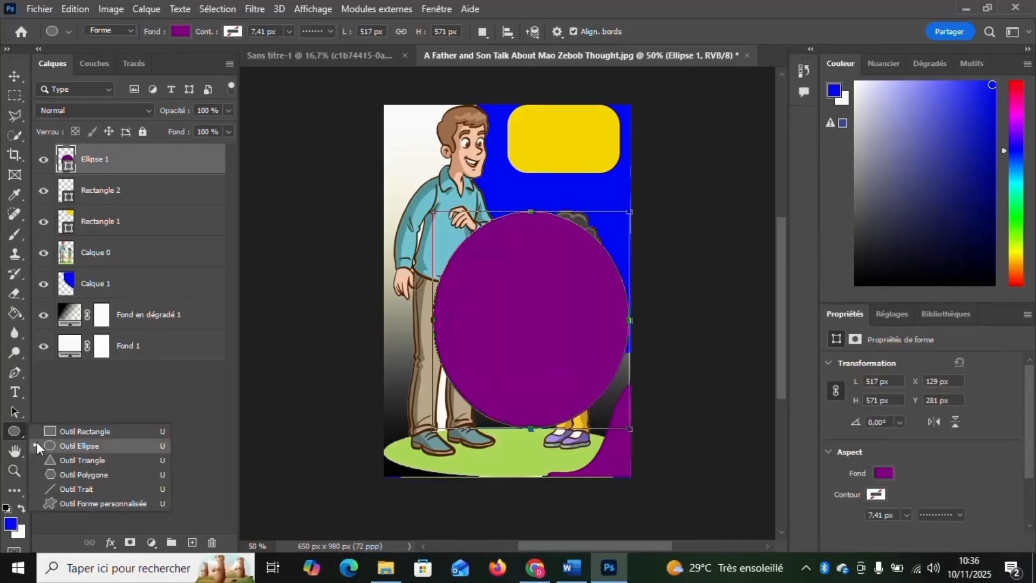
left_click(112, 503)
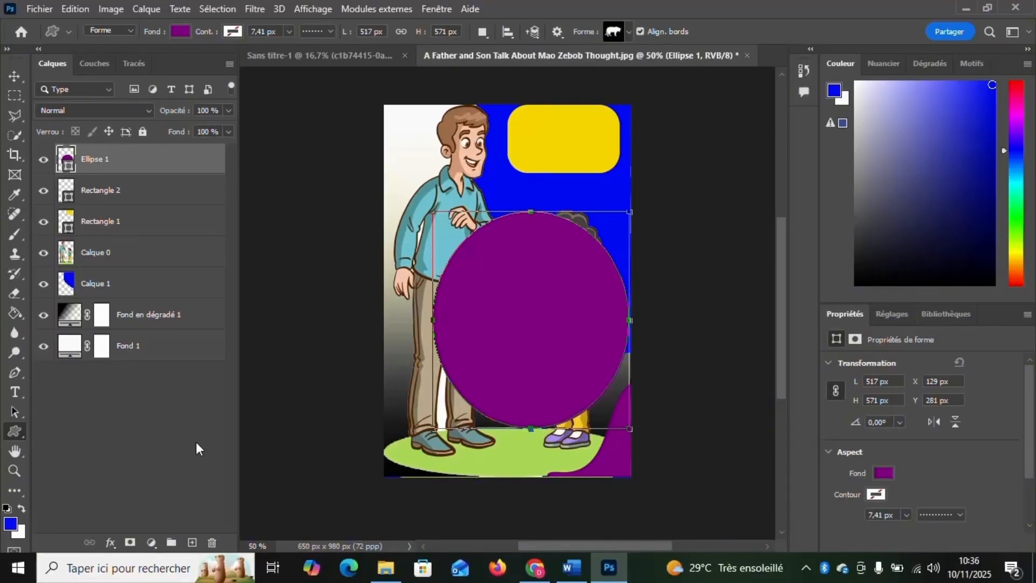
left_click(627, 31)
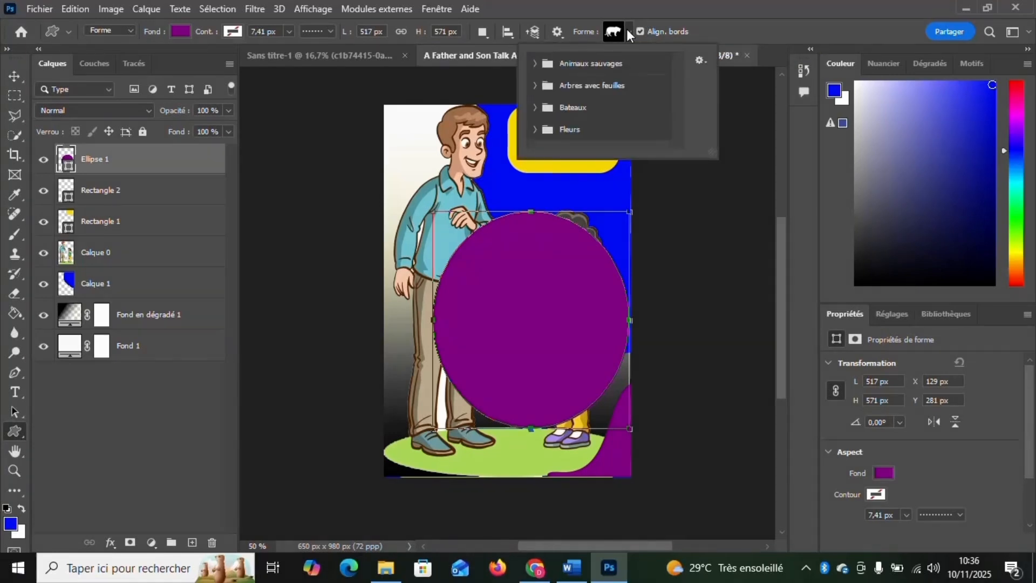
left_click(627, 30)
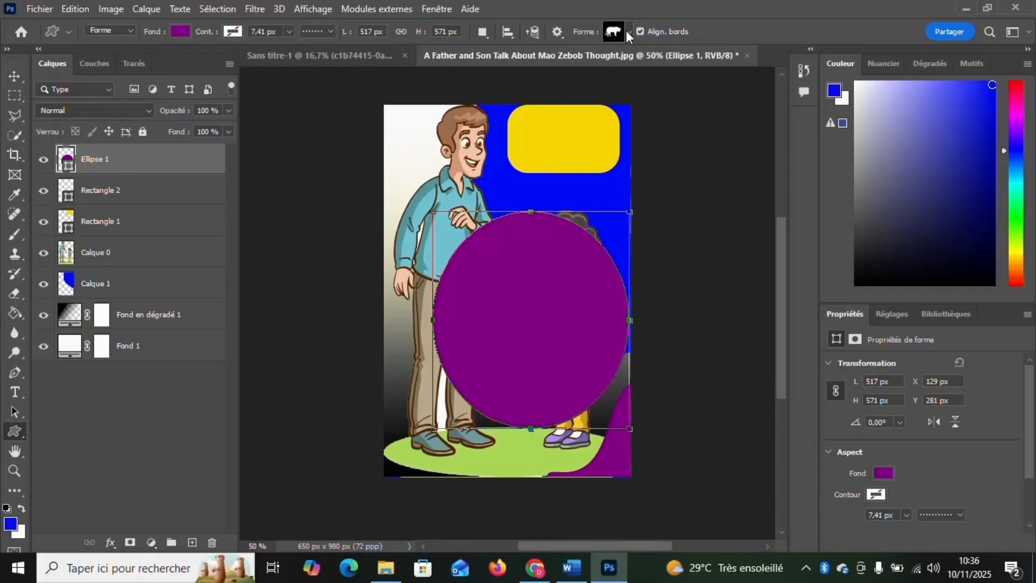
Create a blank 2480 × 3508 px document at 300 ppi and activate the Horizontal Type tool.
key("ctrl+Tab")
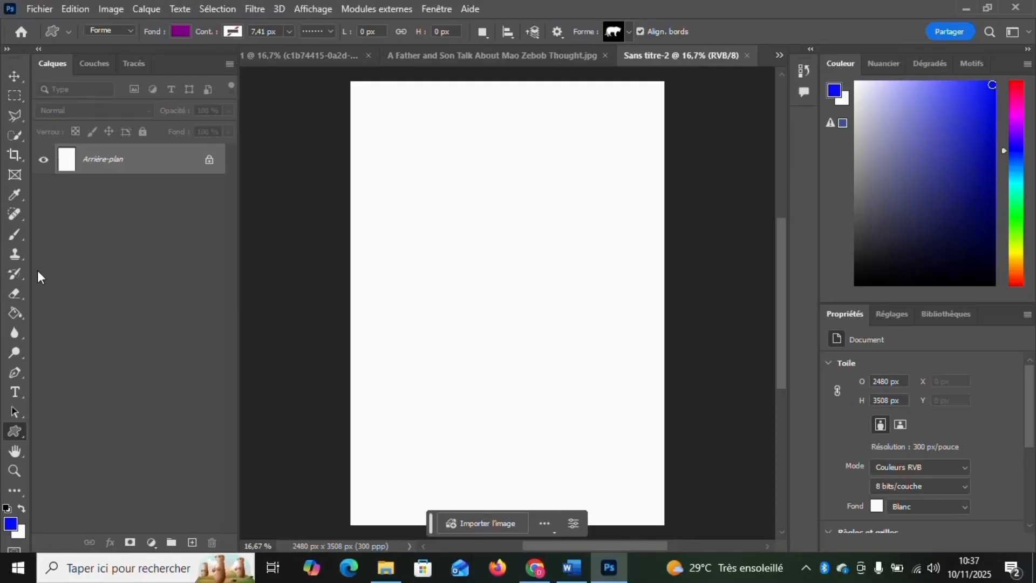
left_click(16, 392)
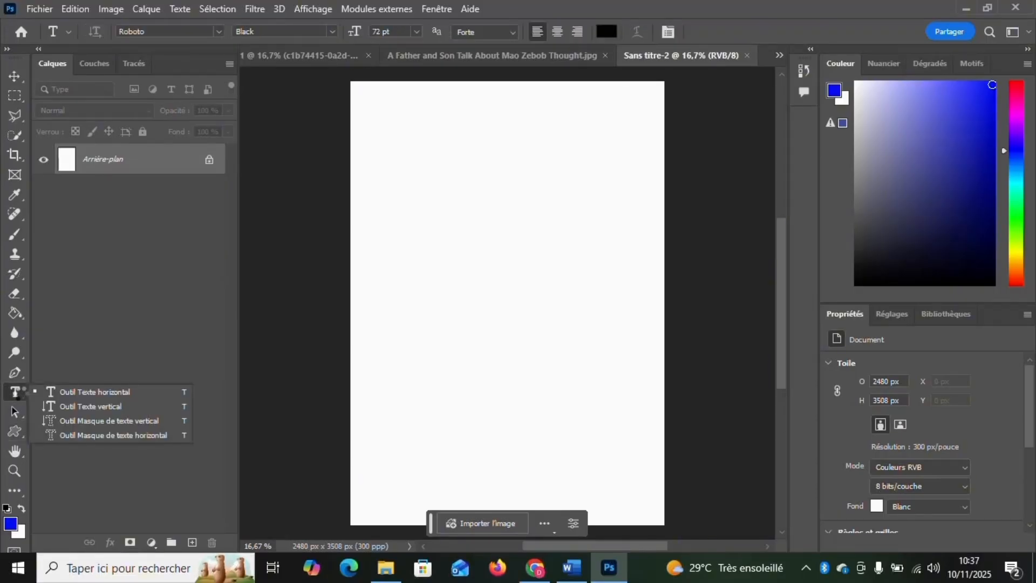
left_click(108, 394)
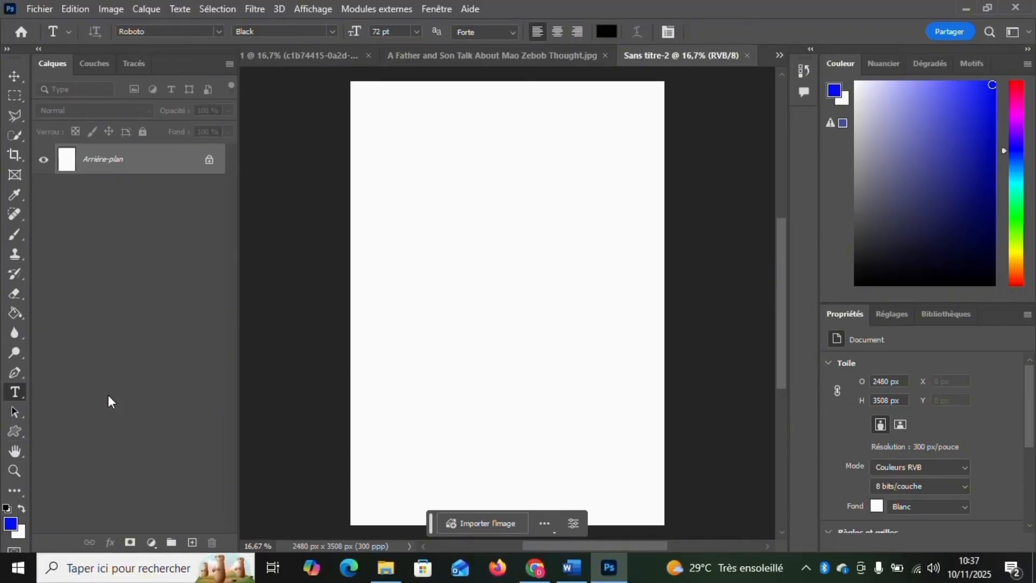
Add a black 72 pt Roboto Black text reading "LOVE IS LOVE" on a new layer and move it down to just above mid-page.
left_click(193, 544)
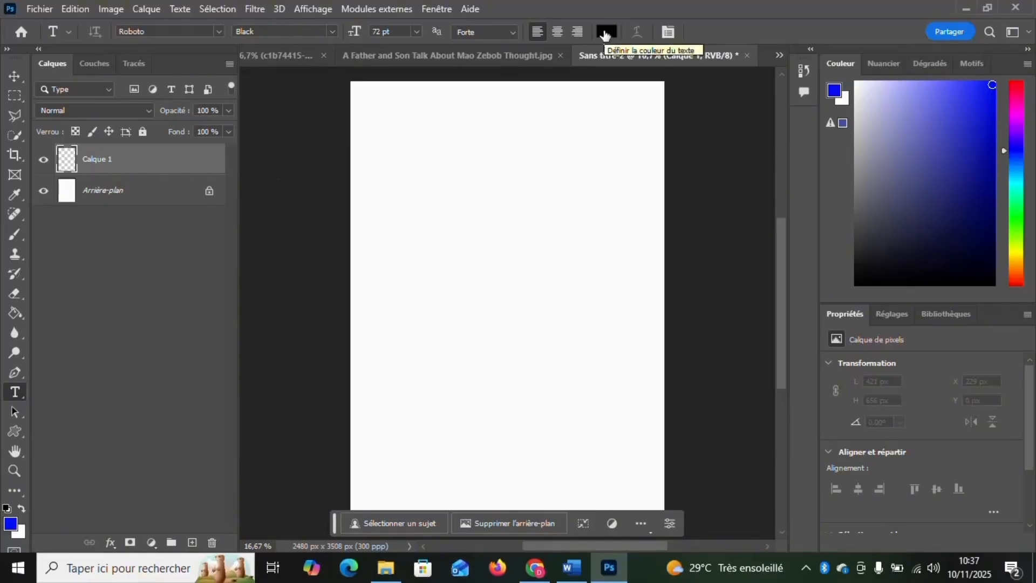
left_click(380, 223)
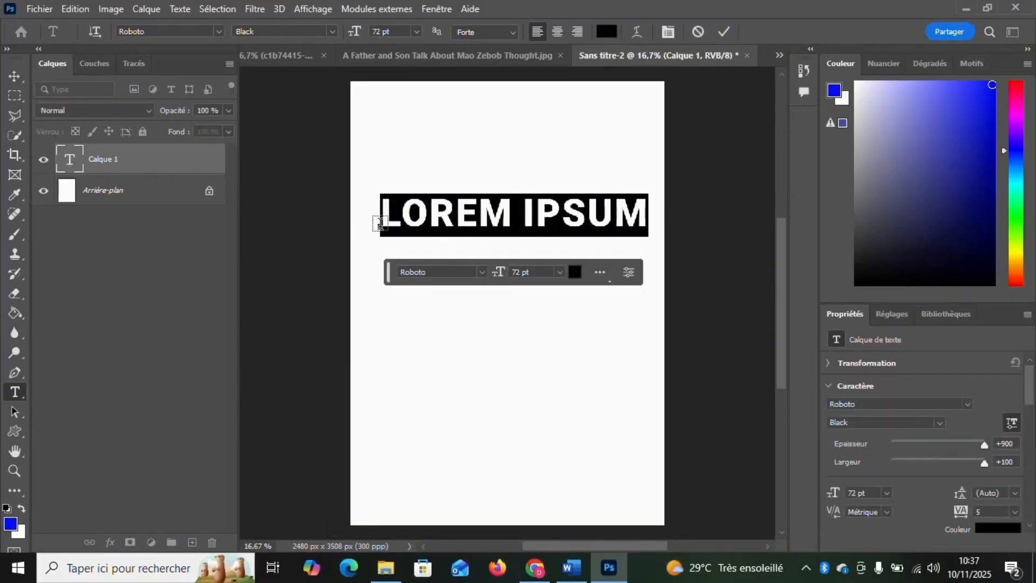
type("LOVE")
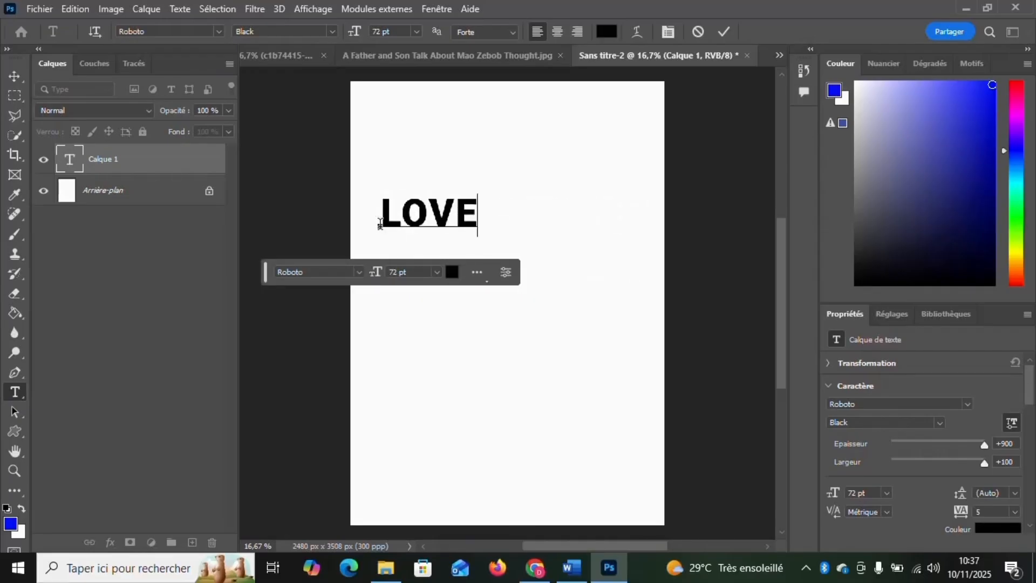
type(" IS")
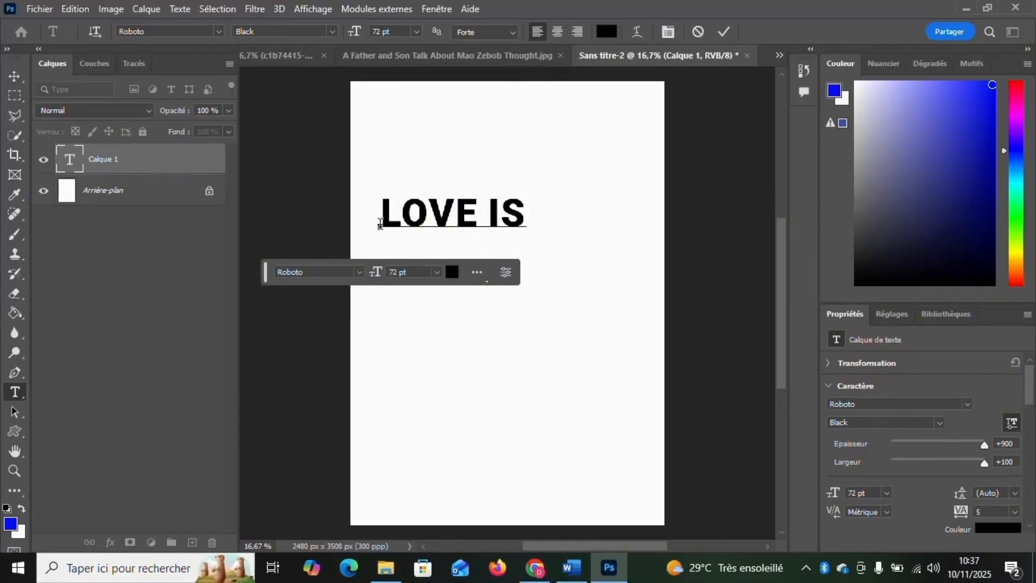
type(" LOVE")
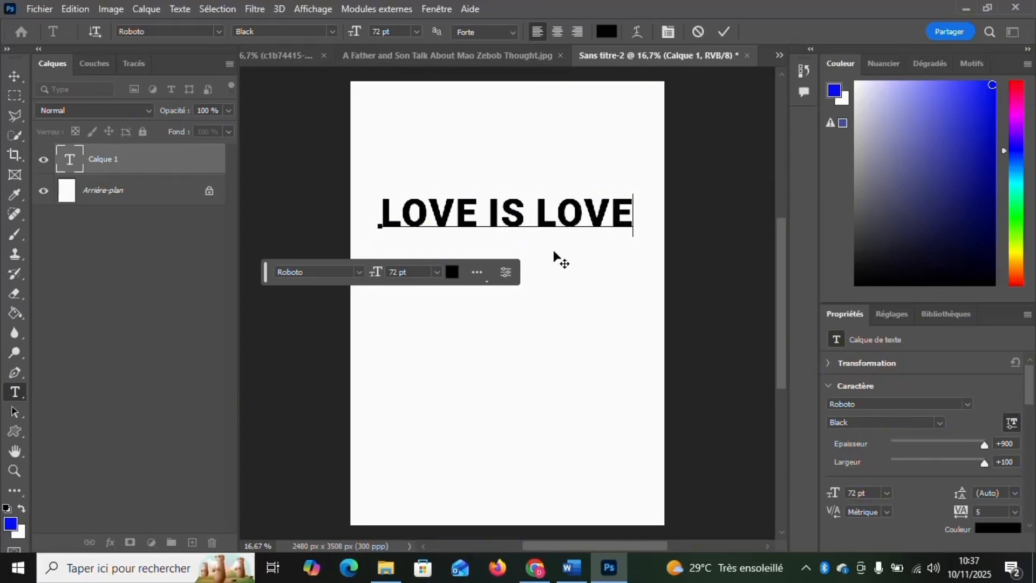
left_click(723, 34)
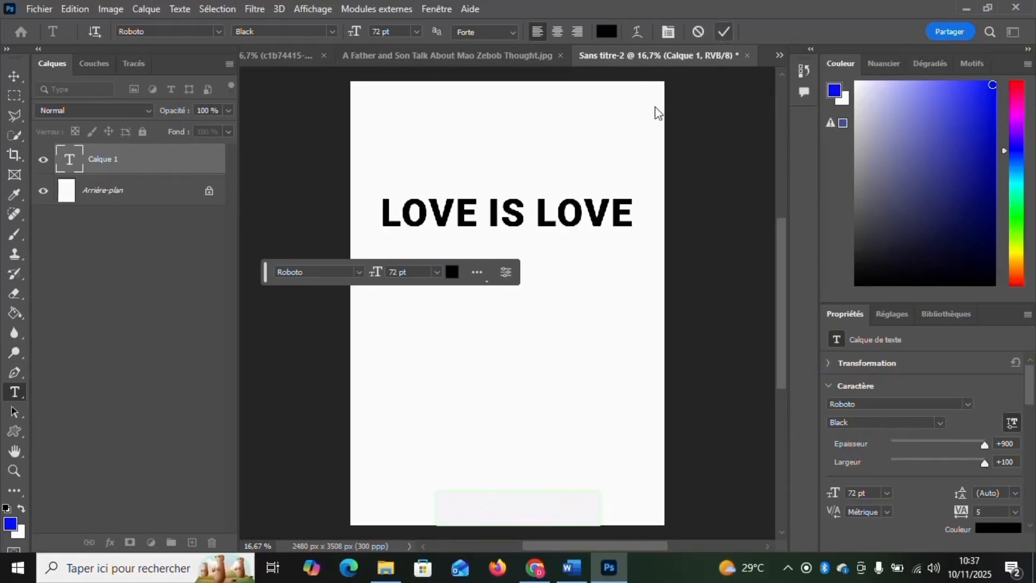
left_click(13, 77)
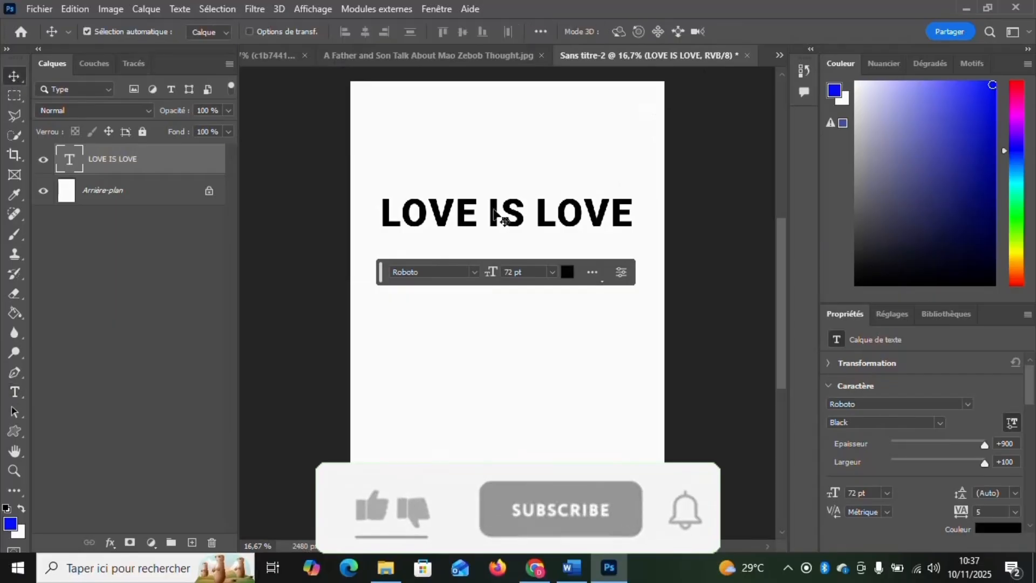
left_click_drag(540, 213, 544, 293)
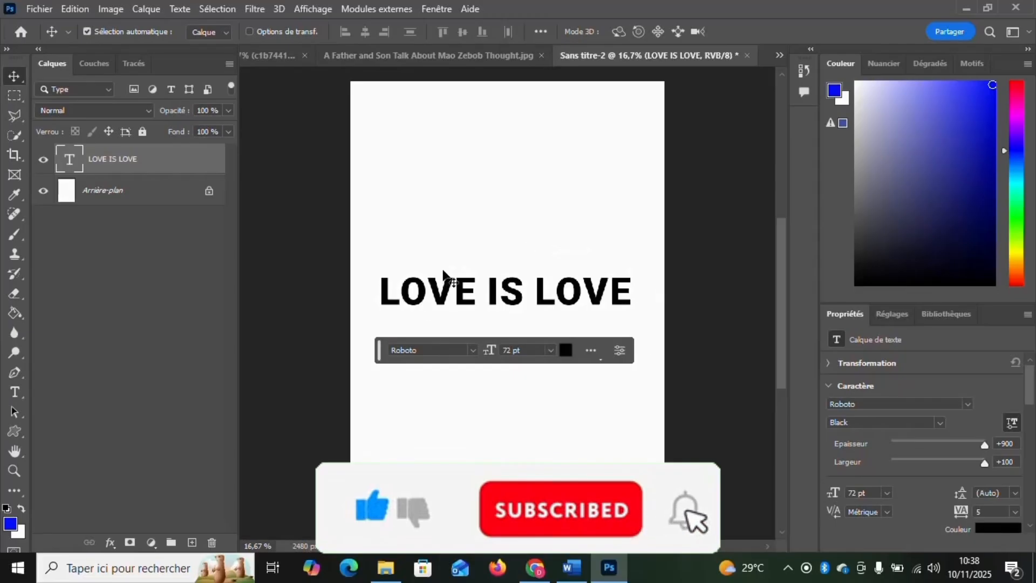
Try the Montserrat font in Bold Italic on the LOVE IS LOVE text and shift the text slightly to centre it.
left_click(21, 396)
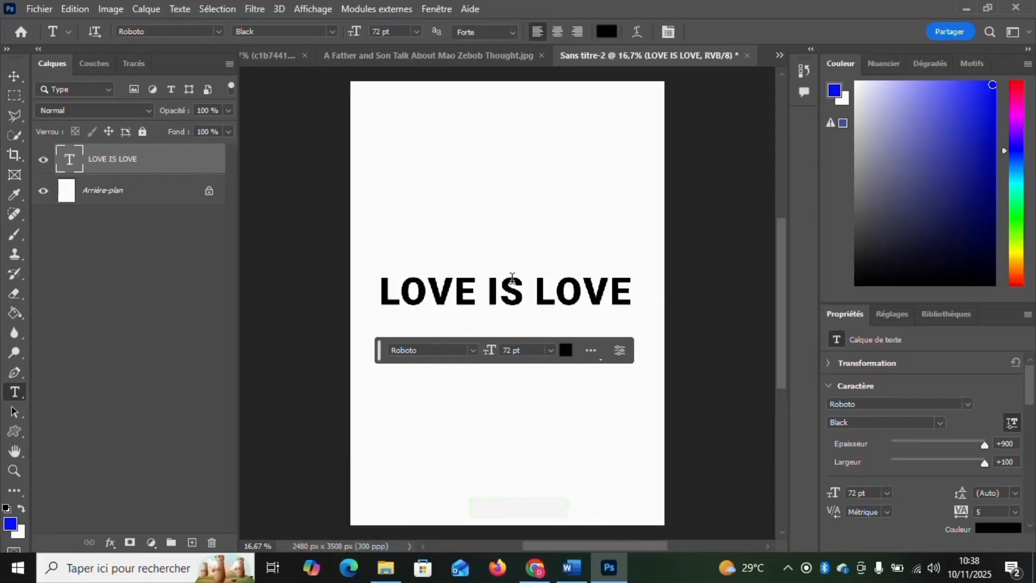
left_click(218, 31)
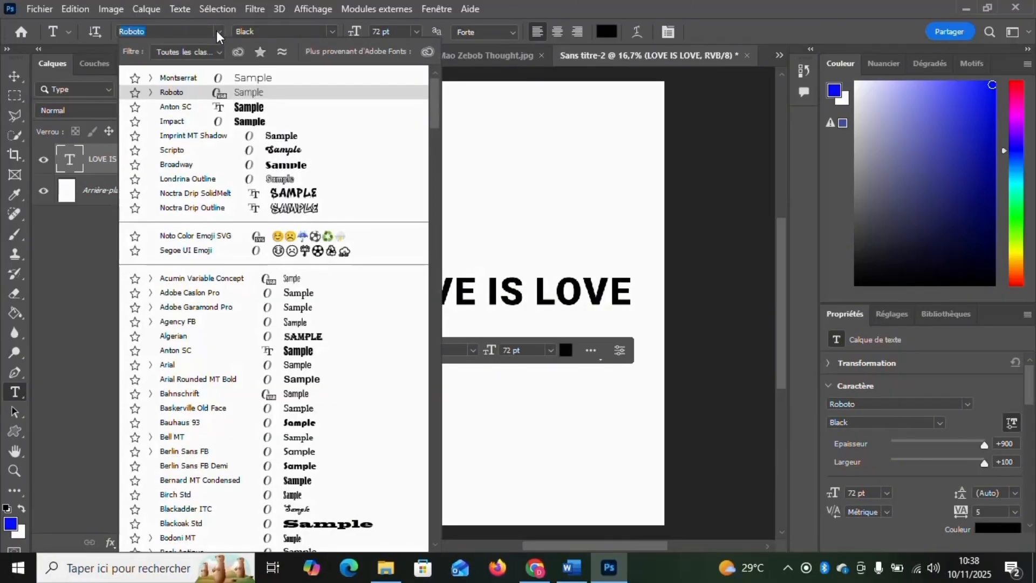
key("Up")
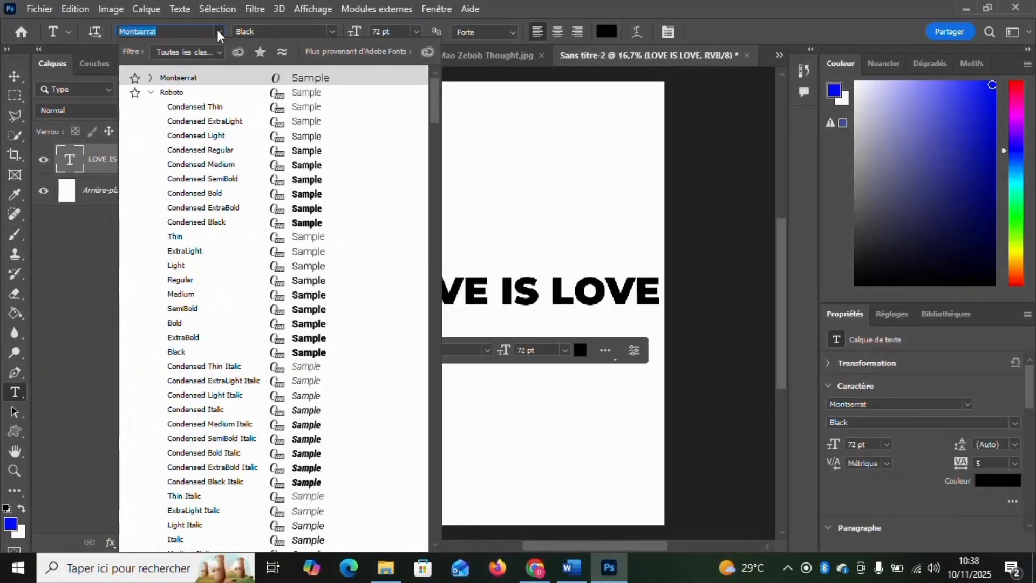
left_click(205, 79)
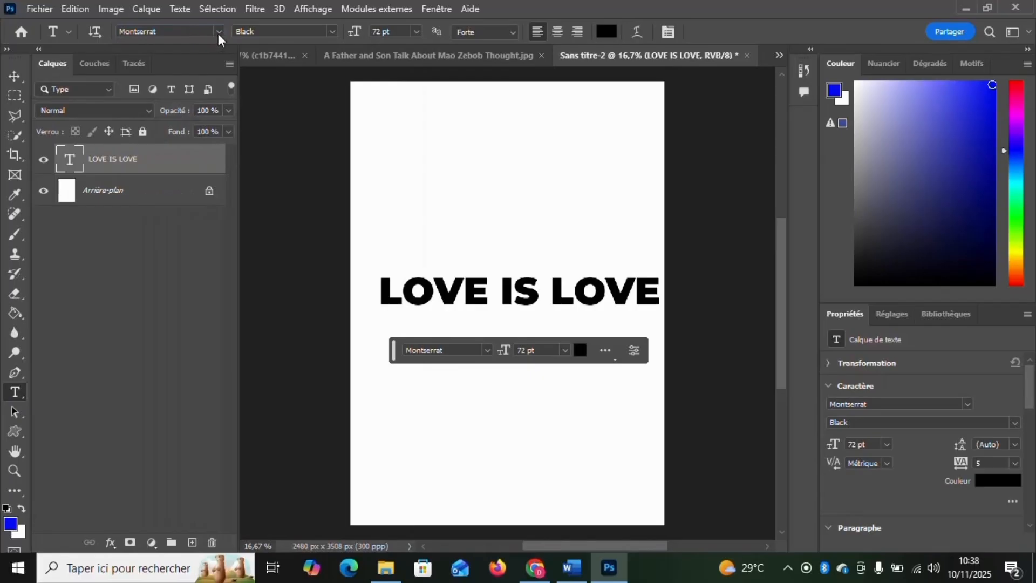
left_click(333, 31)
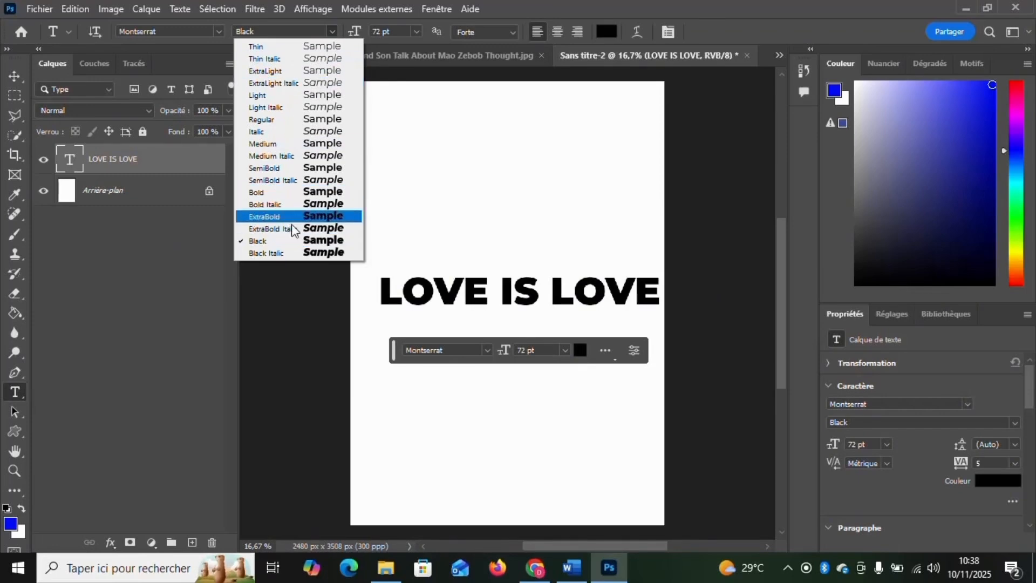
left_click(286, 203)
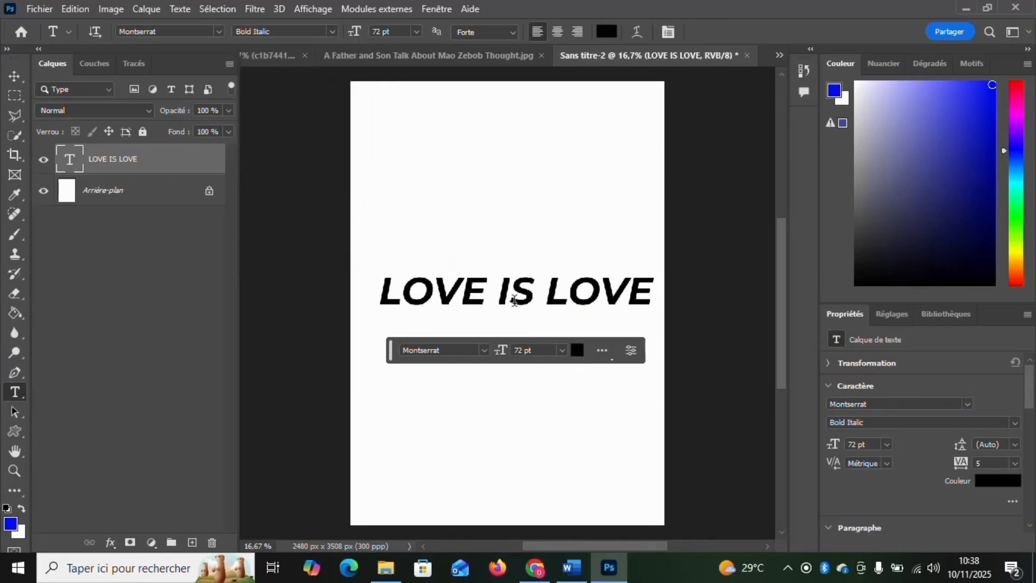
left_click(14, 76)
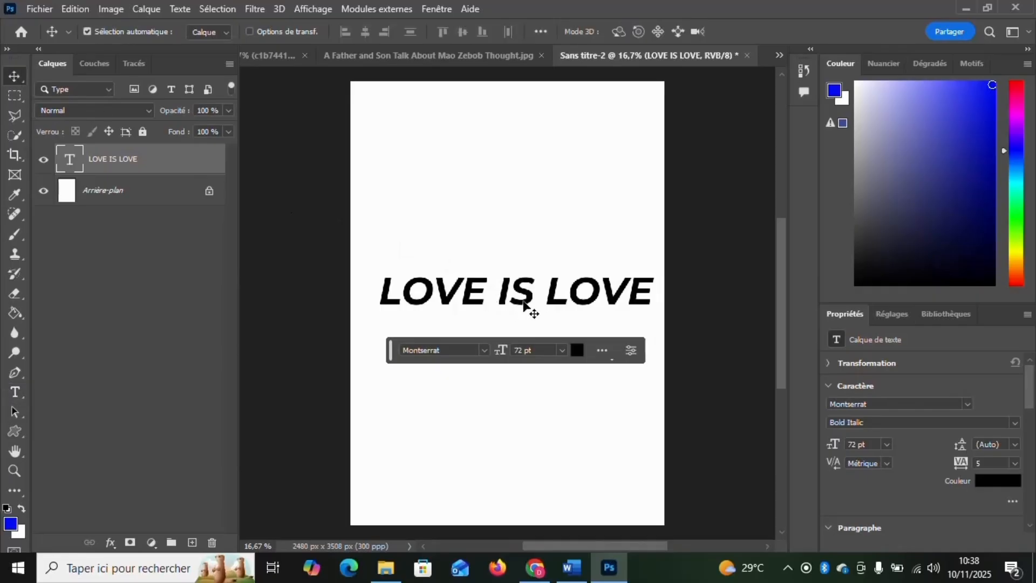
mouse_move(528, 294)
left_mouse_down()
mouse_move(522, 305)
mouse_move(531, 261)
mouse_move(497, 307)
mouse_move(518, 290)
left_mouse_up()
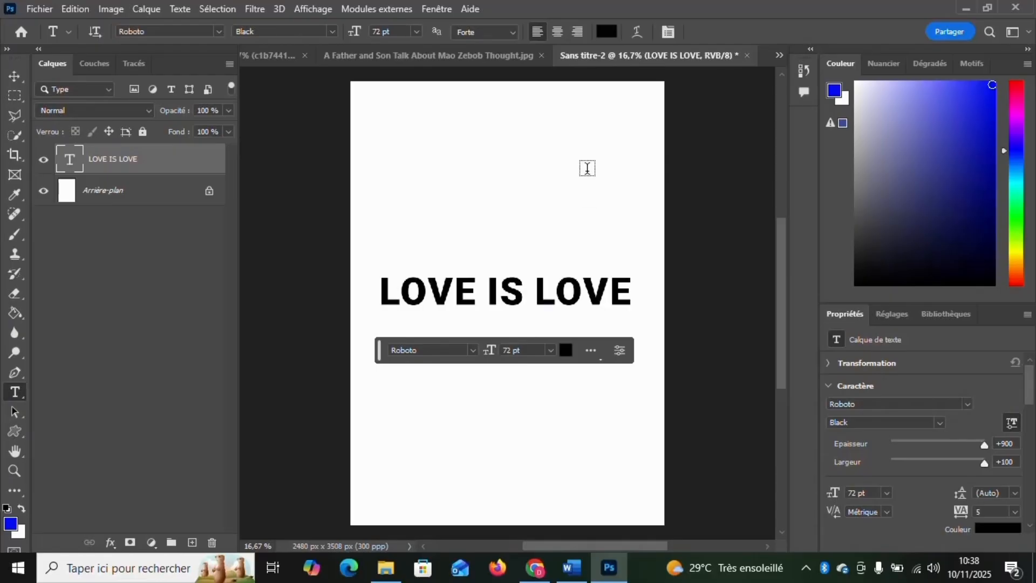
Colour the LOVE IS LOVE text red (#fc0202) and move it slightly lower on the page.
left_click(606, 34)
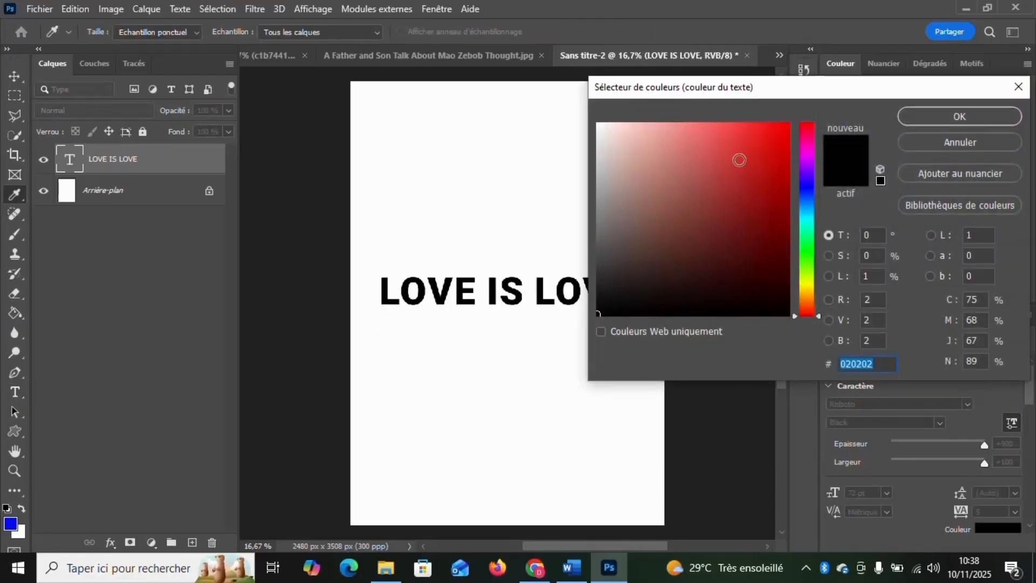
left_click(788, 125)
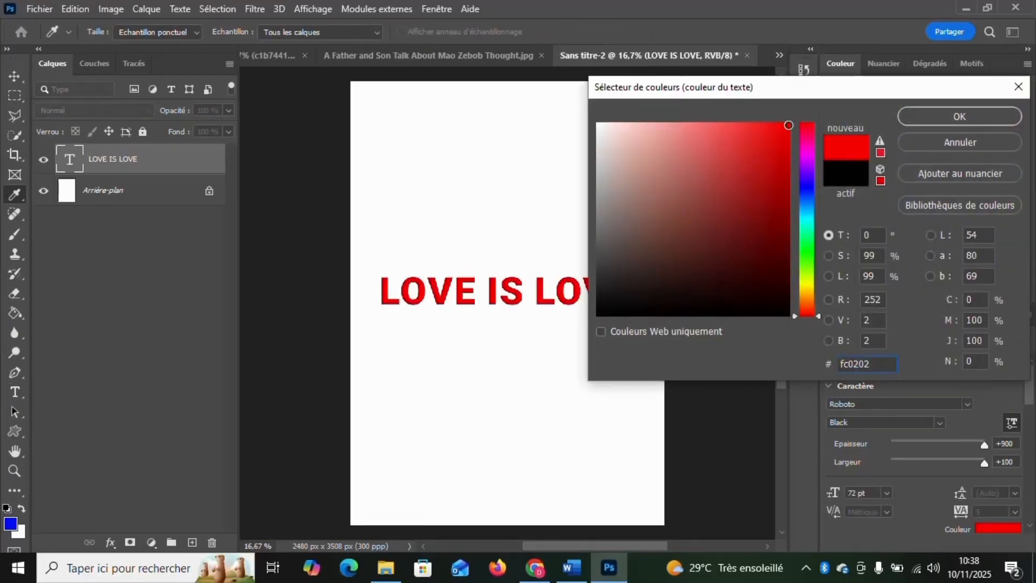
left_click(918, 117)
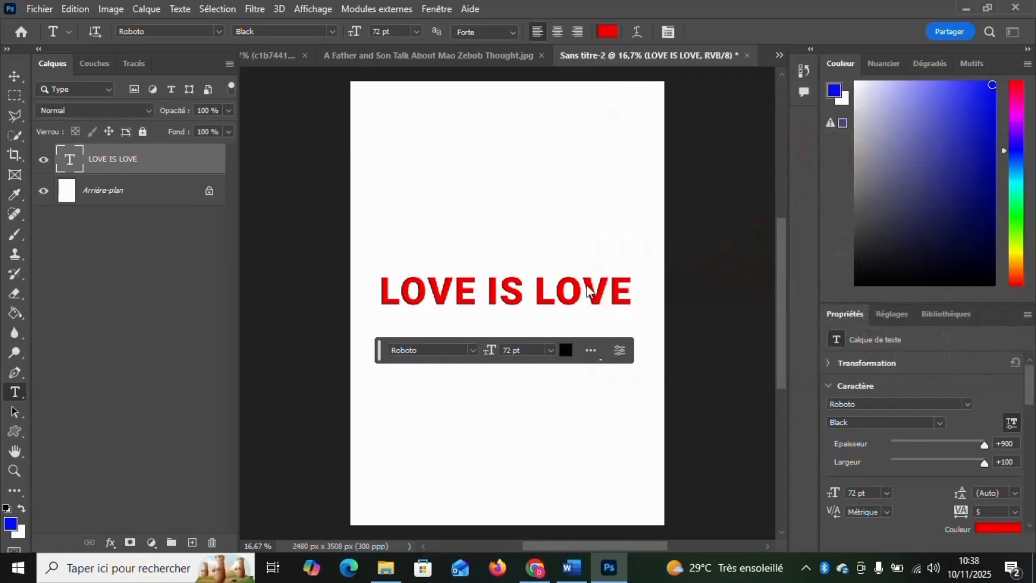
left_click(12, 87)
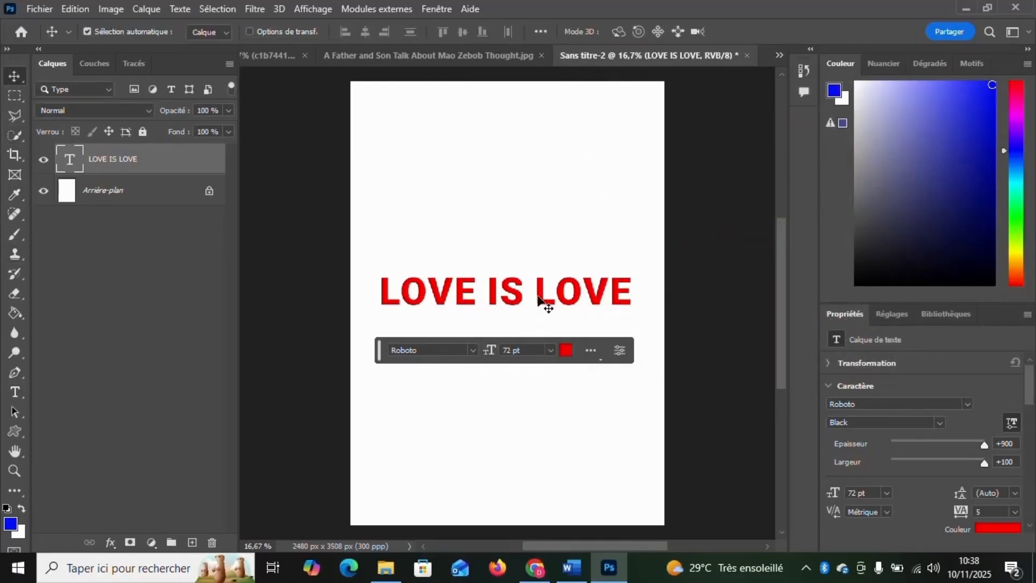
left_click_drag(541, 297, 541, 304)
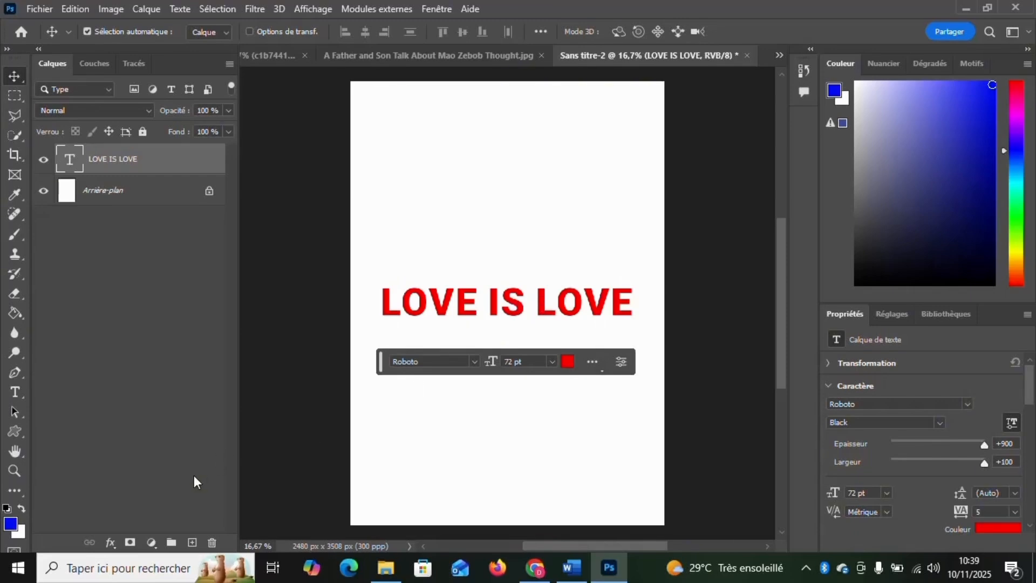
On a new layer, draw a page-covering rectangle about 2672 × 3568 px with a black-to-white linear gradient, and place it beneath the text layer.
left_click(192, 542)
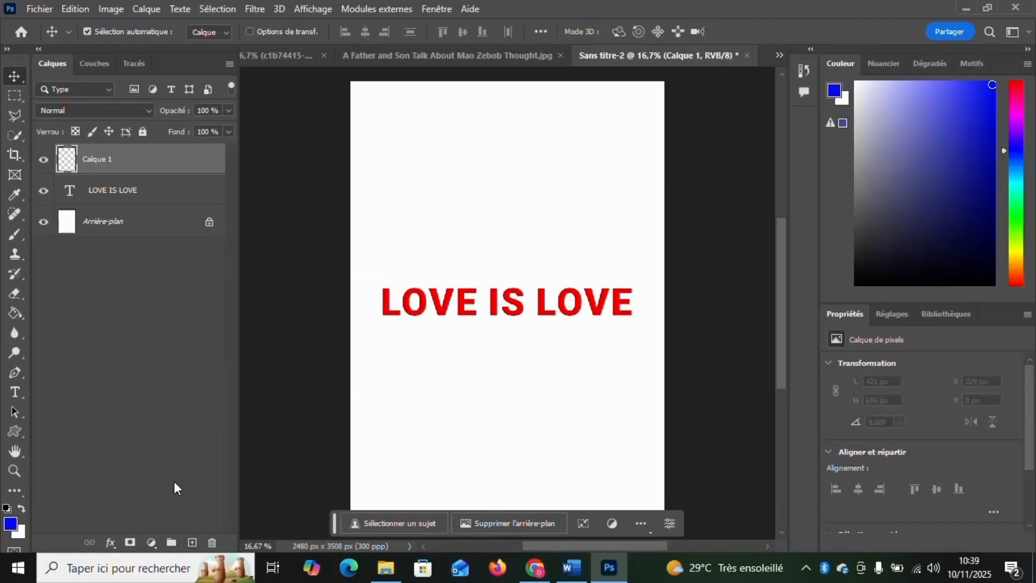
left_click(12, 431)
left_click(60, 430)
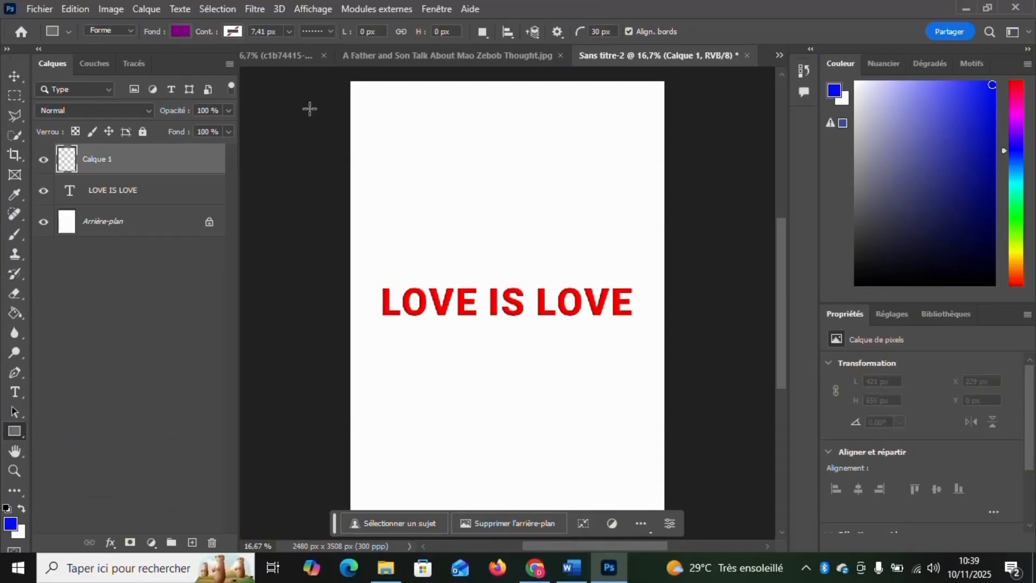
left_click(183, 31)
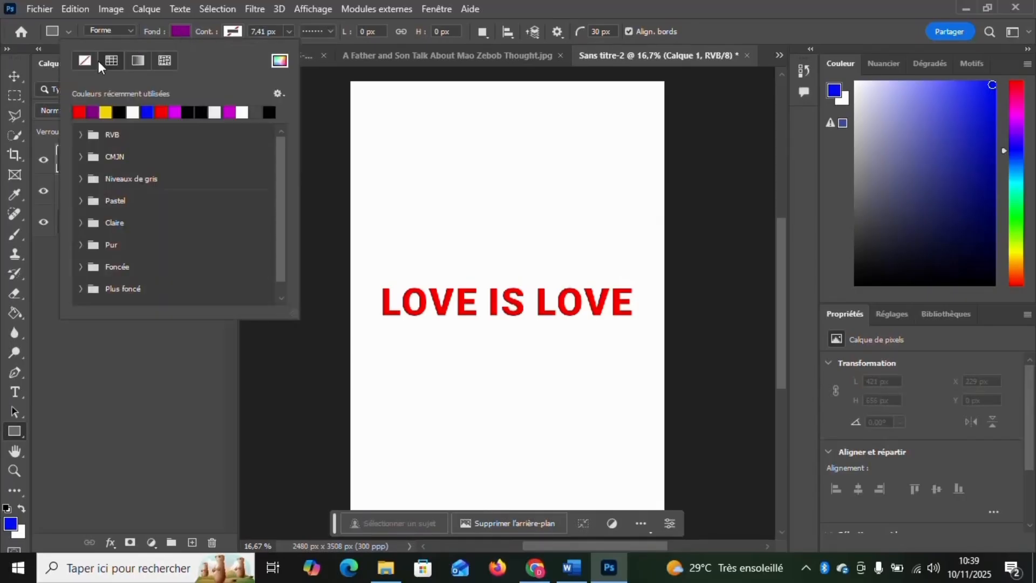
left_click(135, 62)
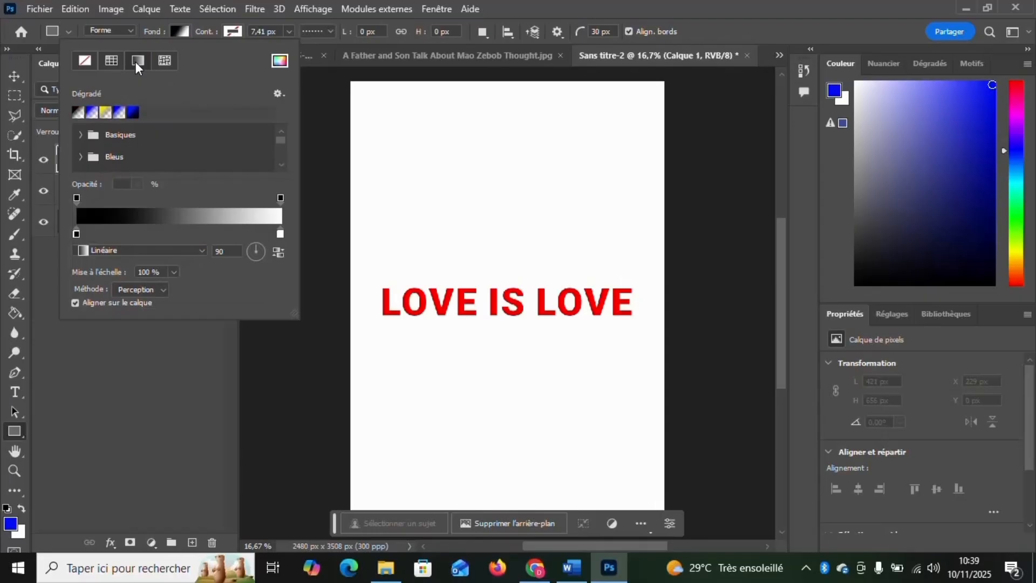
left_click(333, 79)
left_click_drag(336, 80, 673, 529)
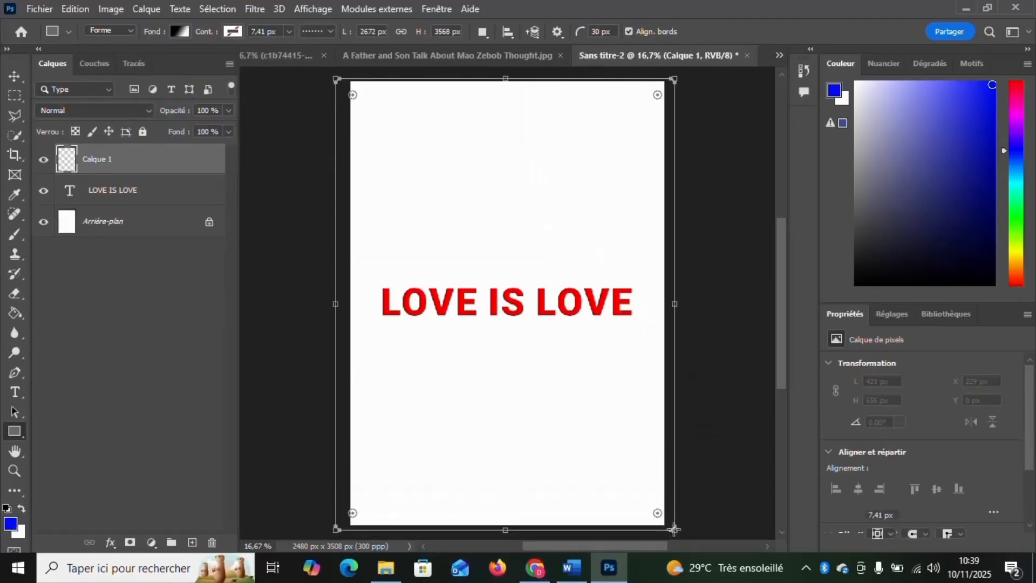
left_click_drag(152, 167, 129, 206)
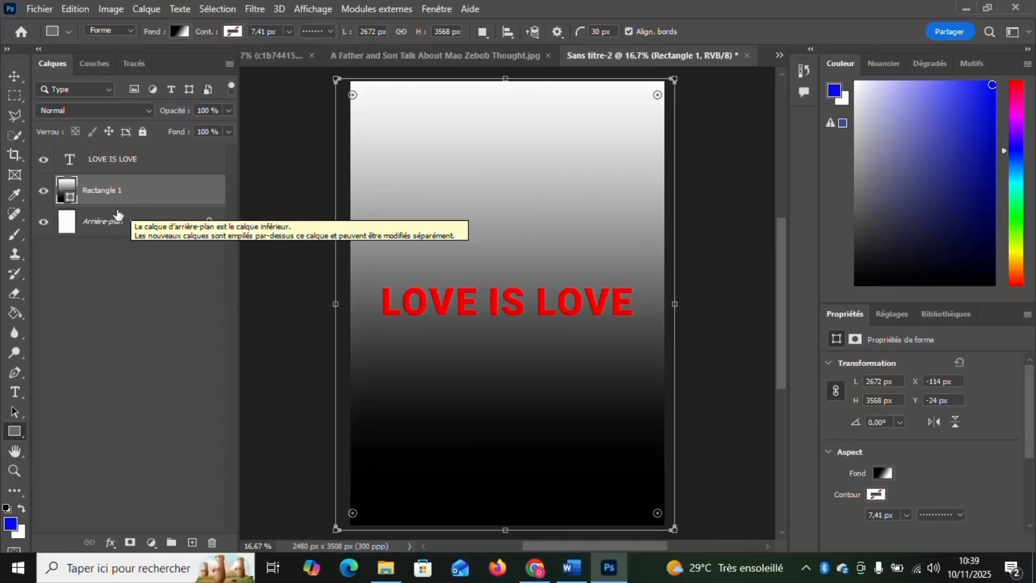
Move the gradient's white stop slightly inward, then switch the rectangle's gradient to Radial and reverse it so white sits at the centre.
left_click(178, 31)
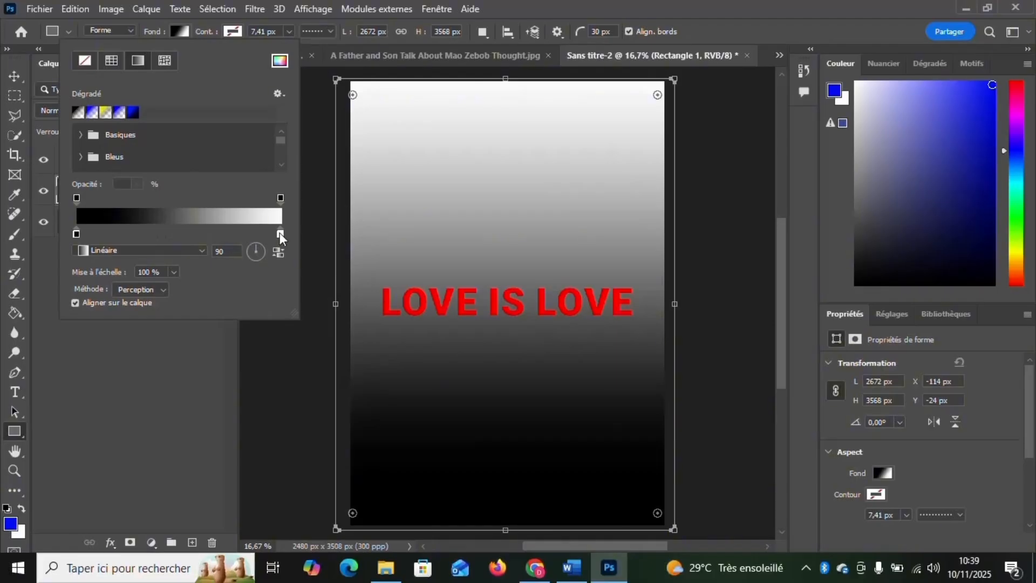
left_click_drag(280, 233, 247, 233)
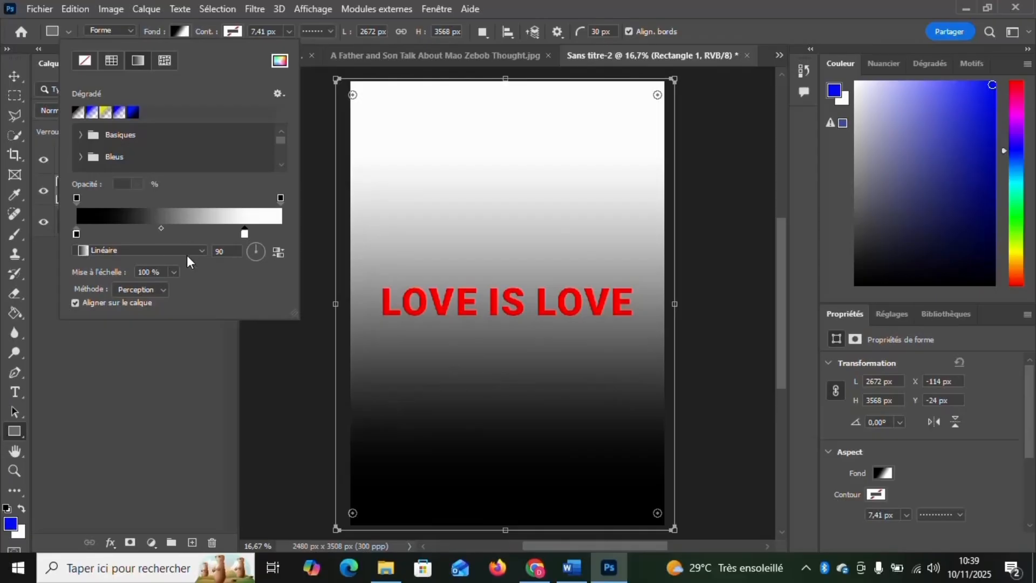
left_click(201, 251)
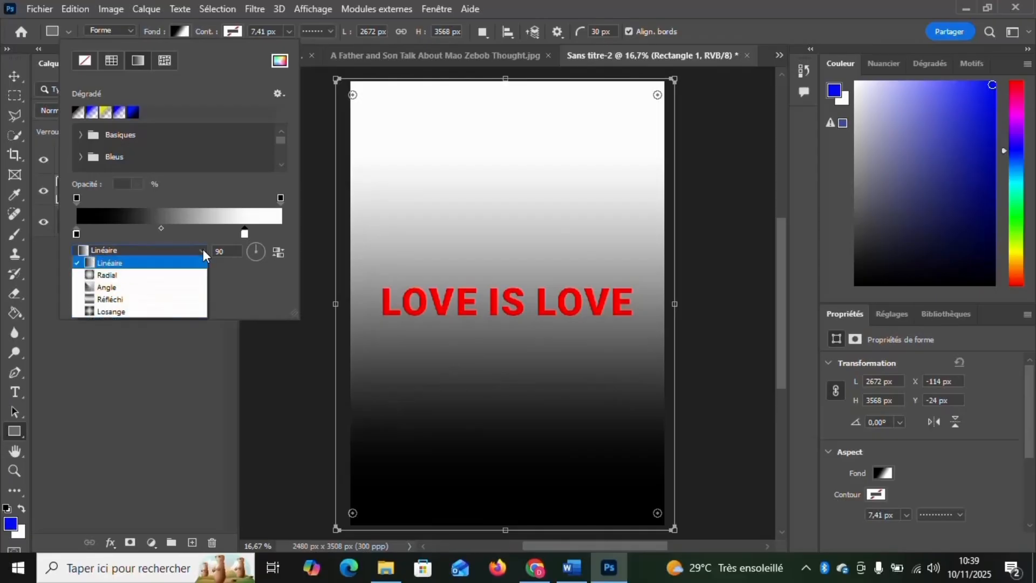
left_click(133, 276)
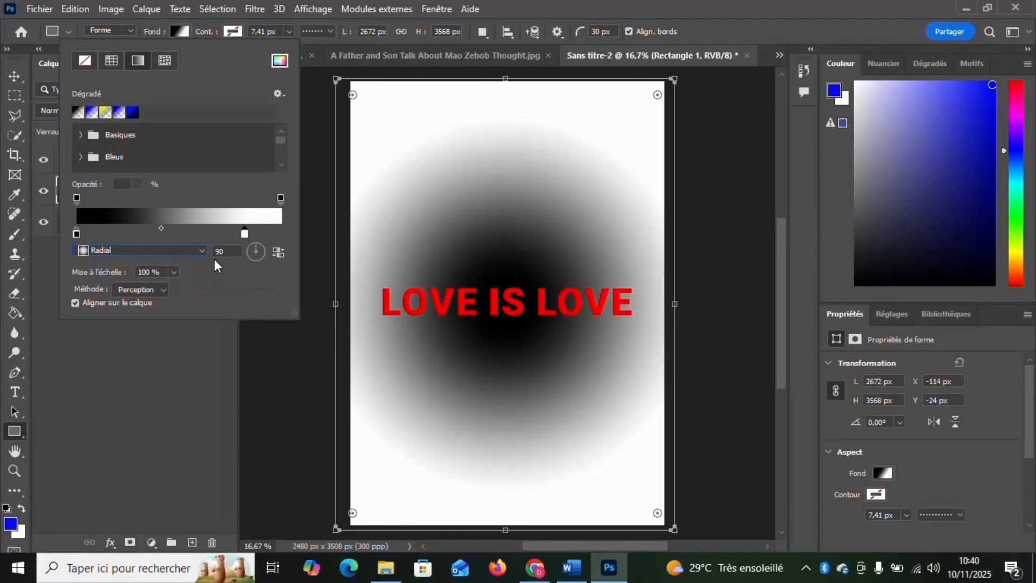
left_click(280, 252)
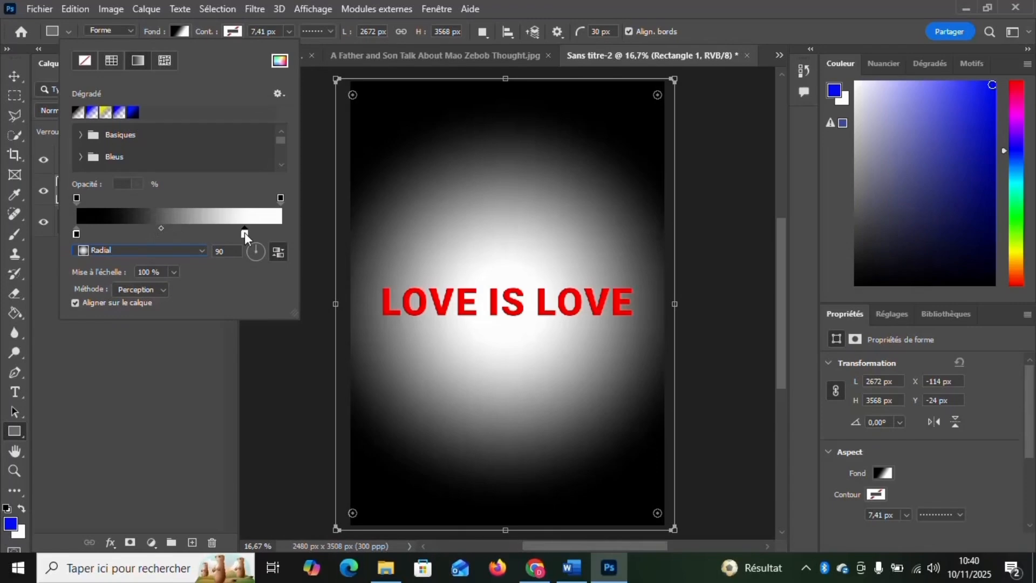
Return the white stop to the gradient's end, shift the midpoint toward black, and add another white stop about 60% along.
left_click_drag(245, 233, 312, 235)
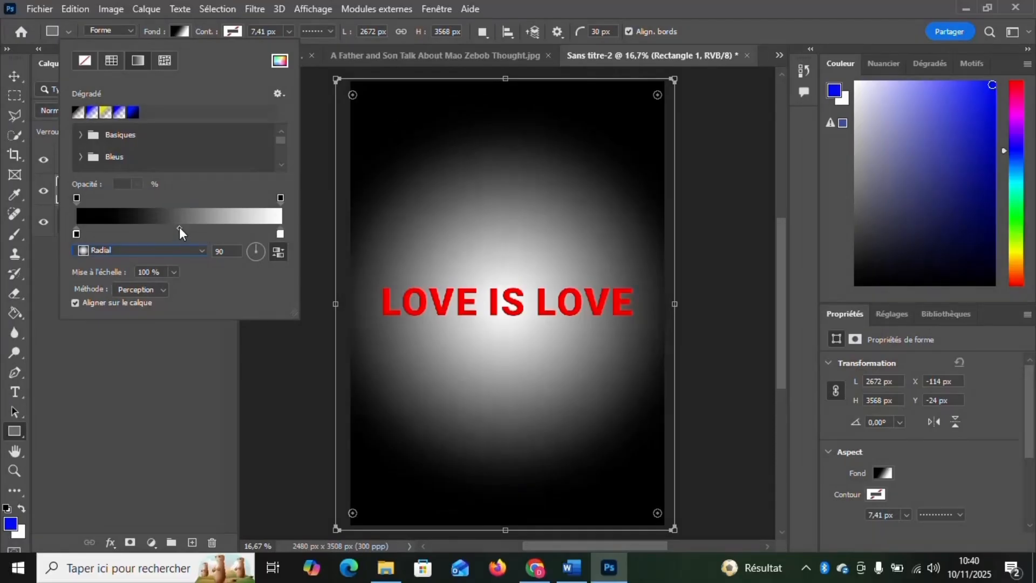
left_click_drag(146, 230, 128, 231)
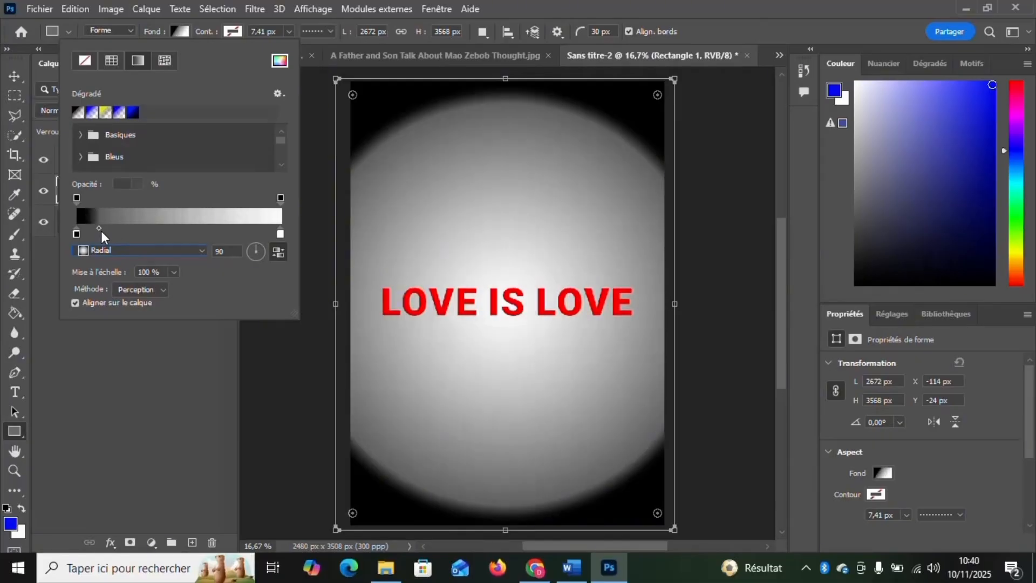
left_click_drag(102, 231, 139, 231)
left_click(201, 232)
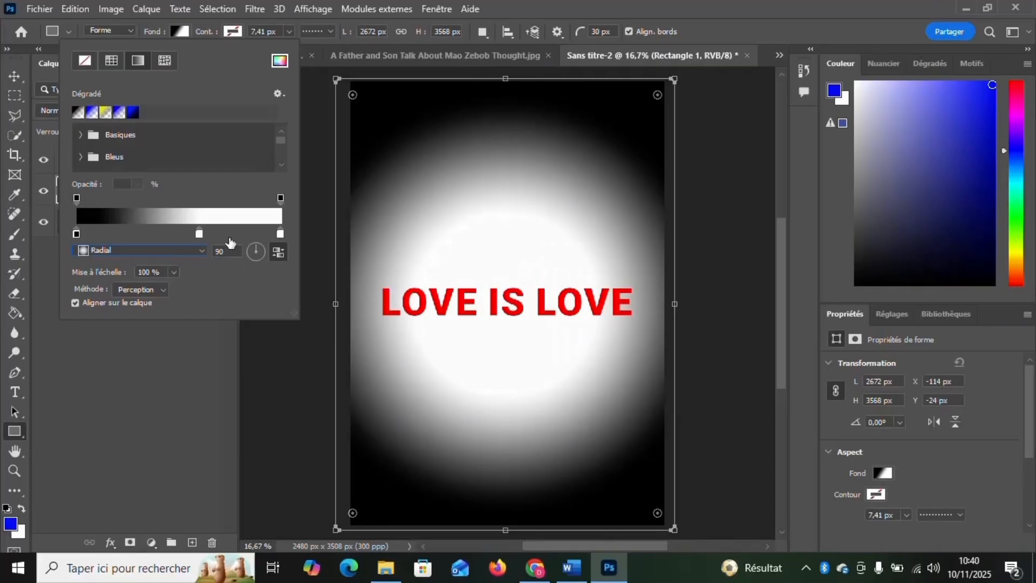
Set the rectangle's gradient angle to 80°, switch its style to Réfléchi, and move the middle white stop to about 80% along.
left_click(263, 246)
left_click_drag(262, 248, 248, 254)
left_click(256, 248)
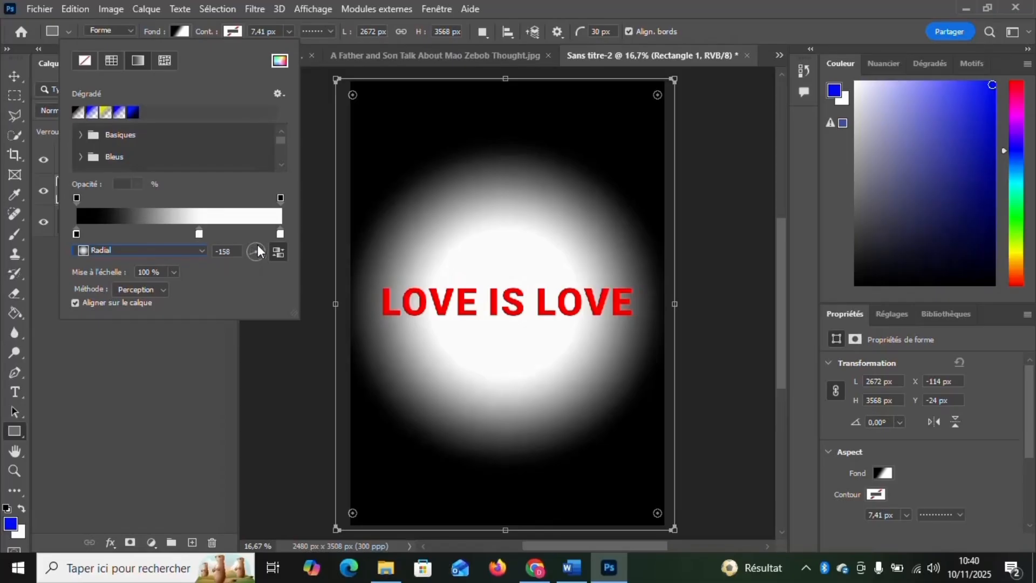
left_click(207, 248)
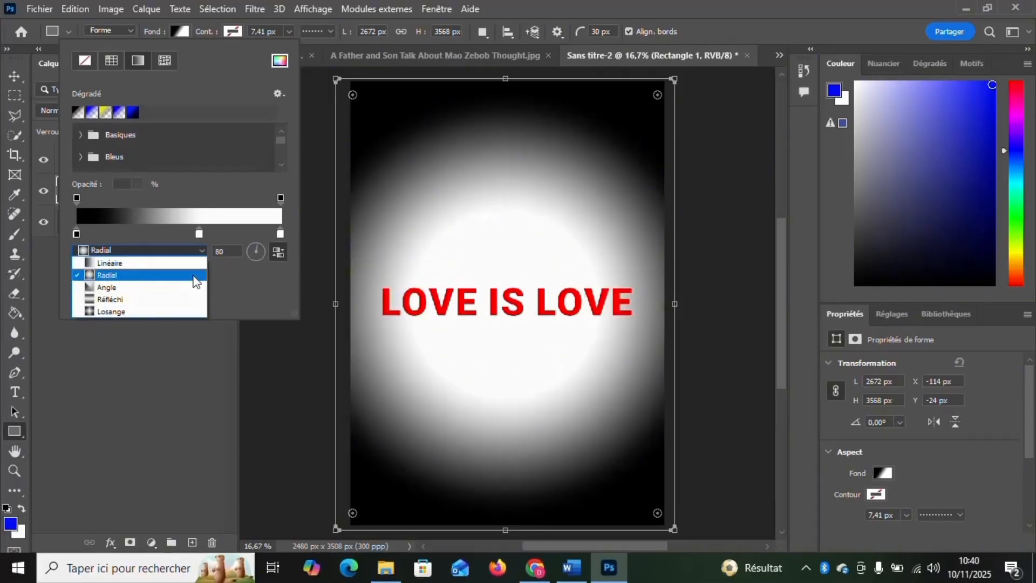
left_click(149, 300)
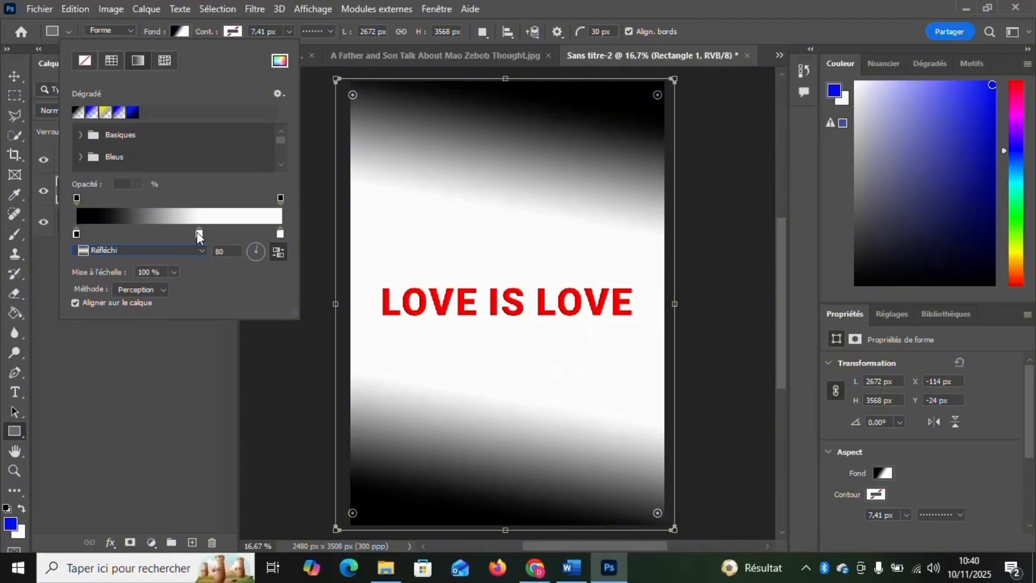
left_click_drag(198, 233, 246, 227)
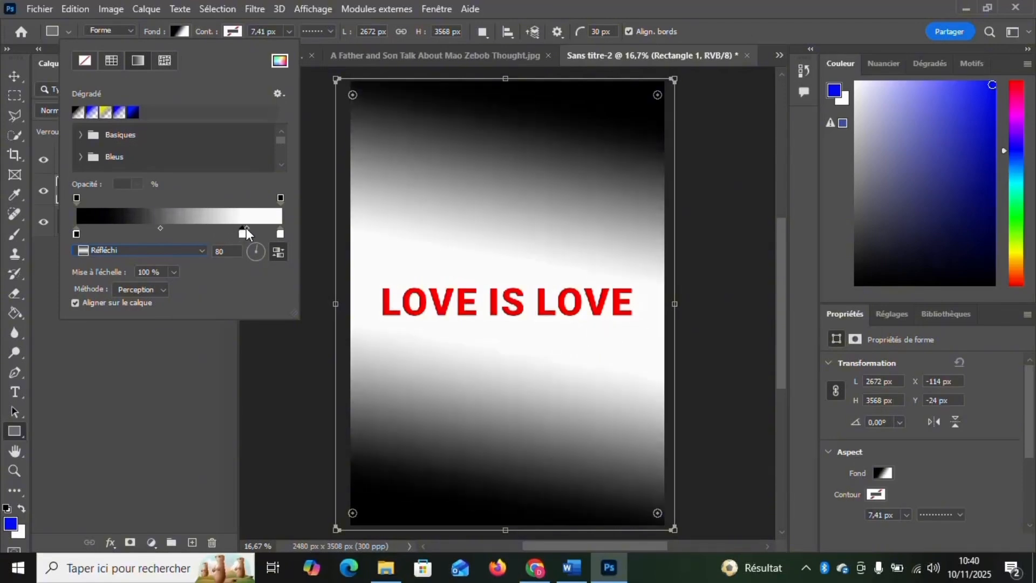
Recolour the gradient's black stop to grey #878383 and leave the shape's fill settings.
left_click(75, 234)
double_click(76, 234)
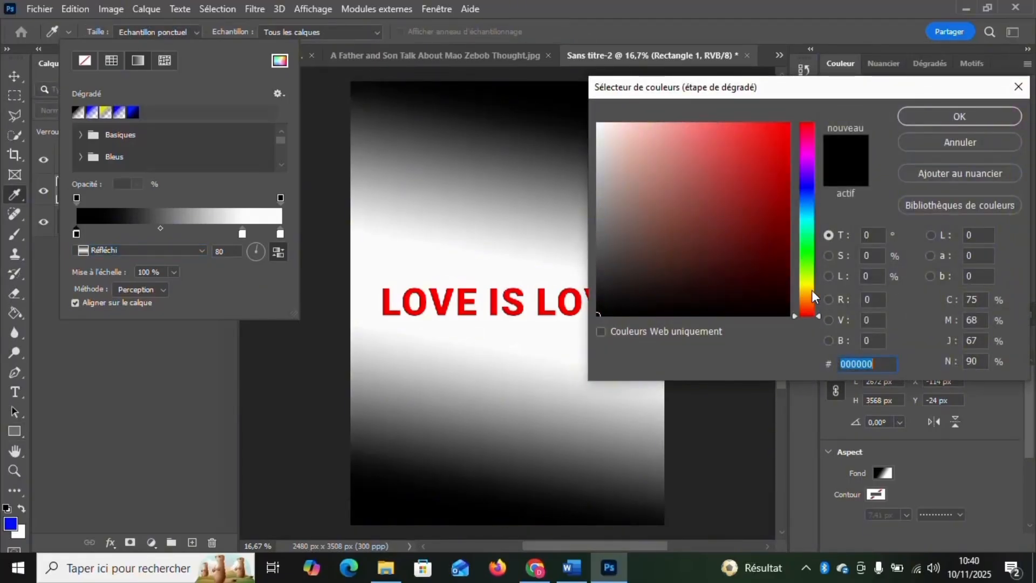
left_click(602, 214)
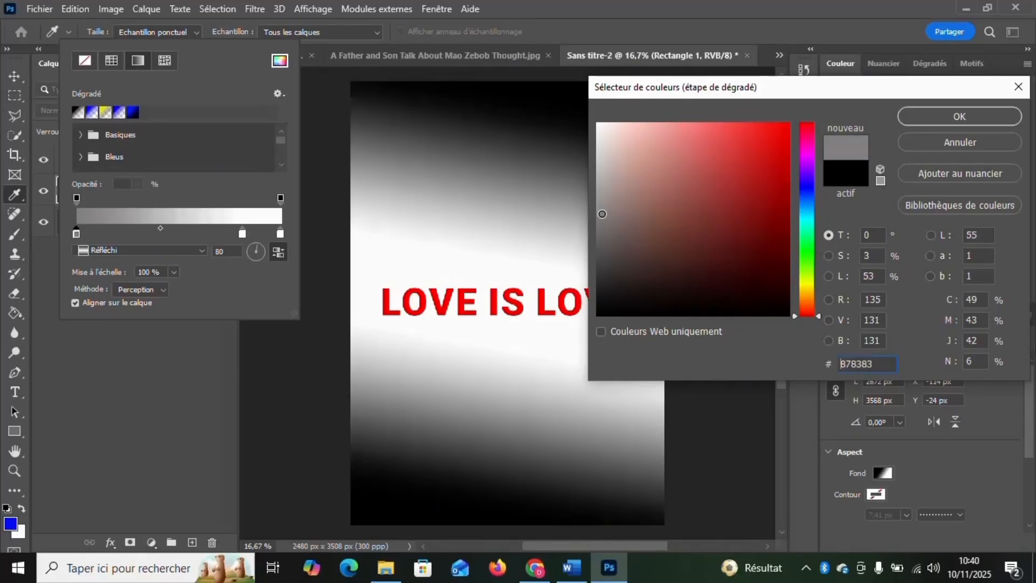
left_click(955, 118)
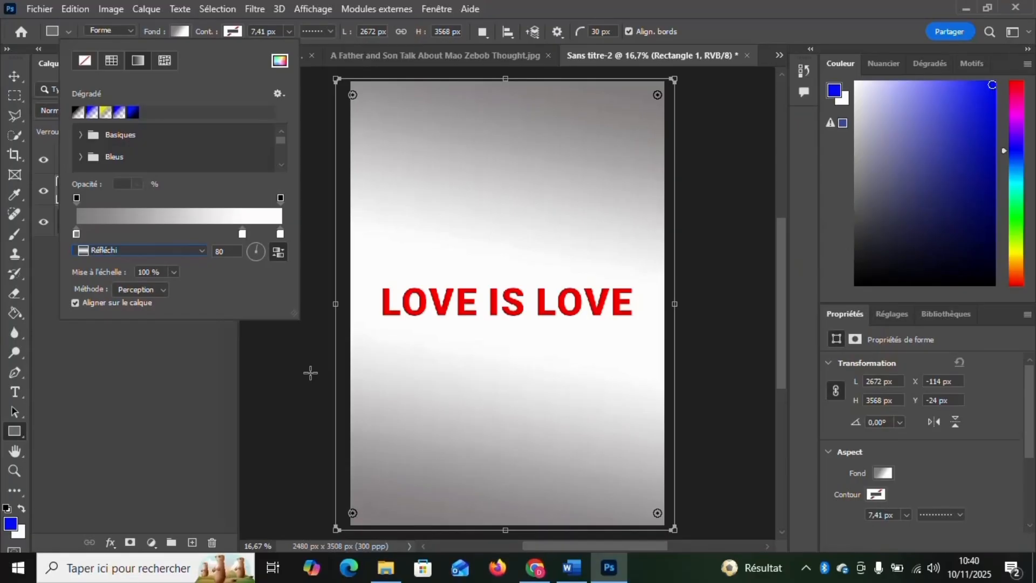
left_click(14, 75)
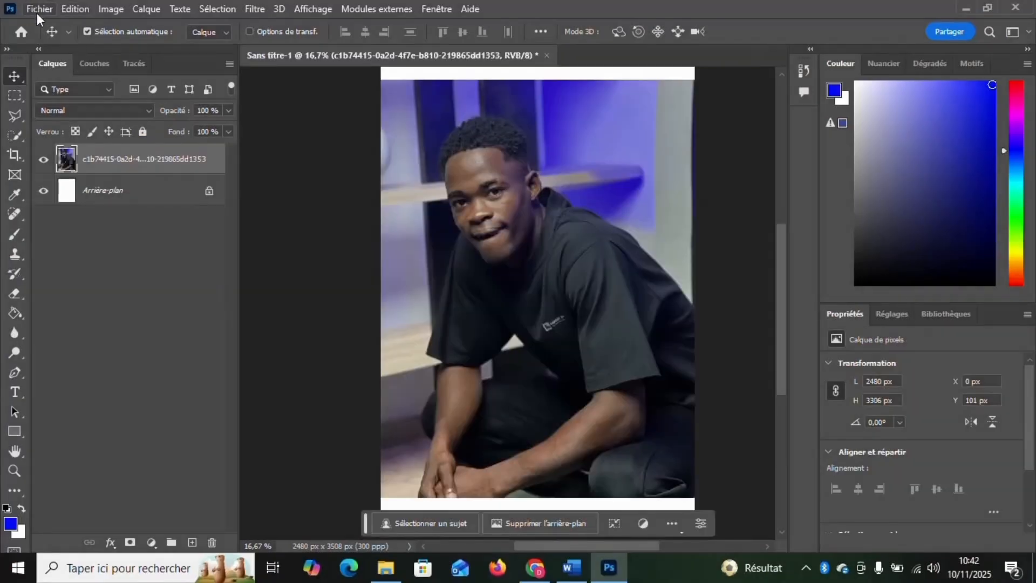
Create a new 1920 × 1080 px document at 300 pixels per inch in RGB with a white background.
left_click(36, 13)
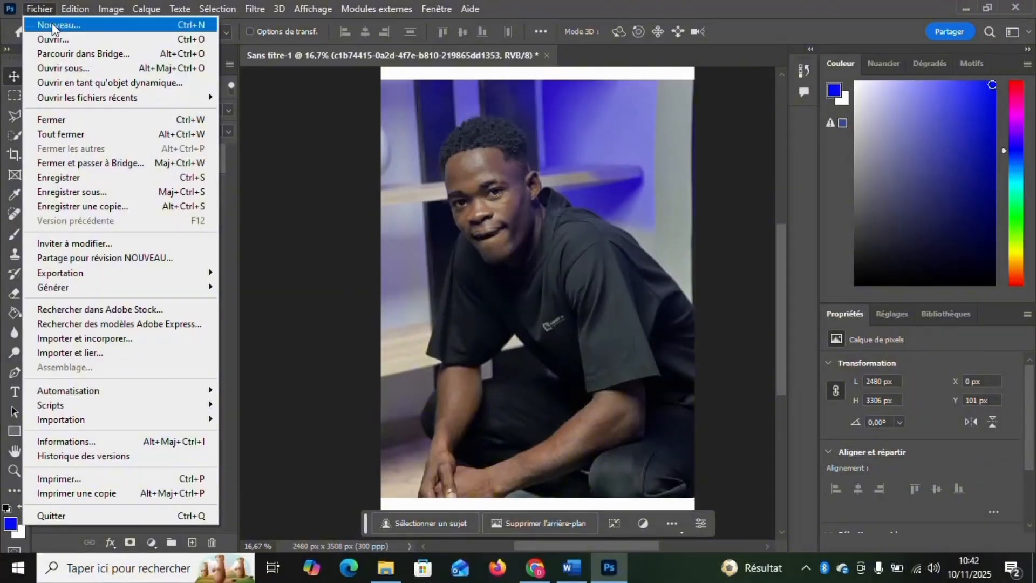
left_click(52, 24)
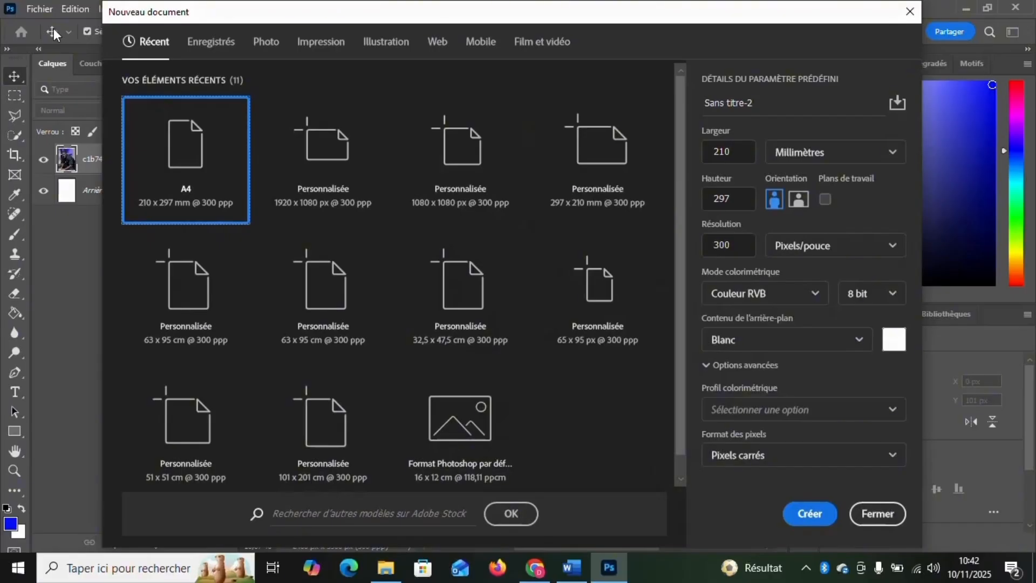
left_click(339, 173)
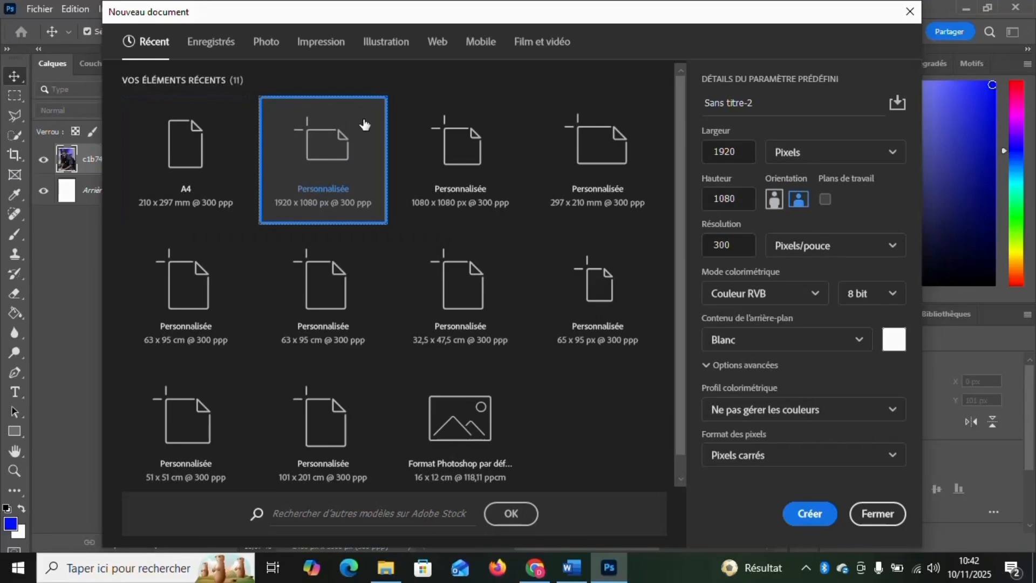
left_click(809, 514)
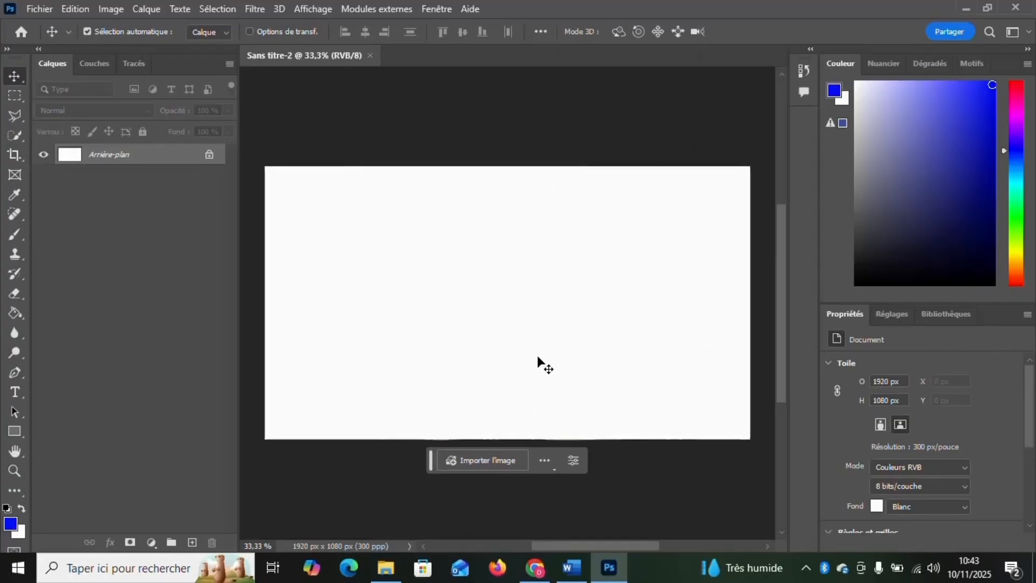
Place the interior photo 7 from the D:\o folder into the document and scale it to 100% to span the canvas width.
left_click(387, 569)
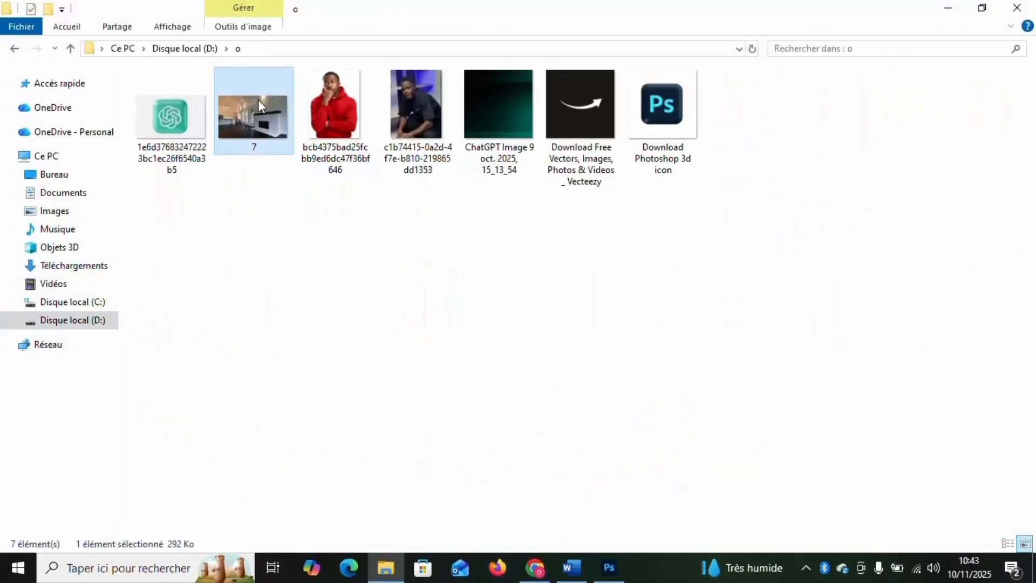
left_click_drag(257, 99, 292, 306)
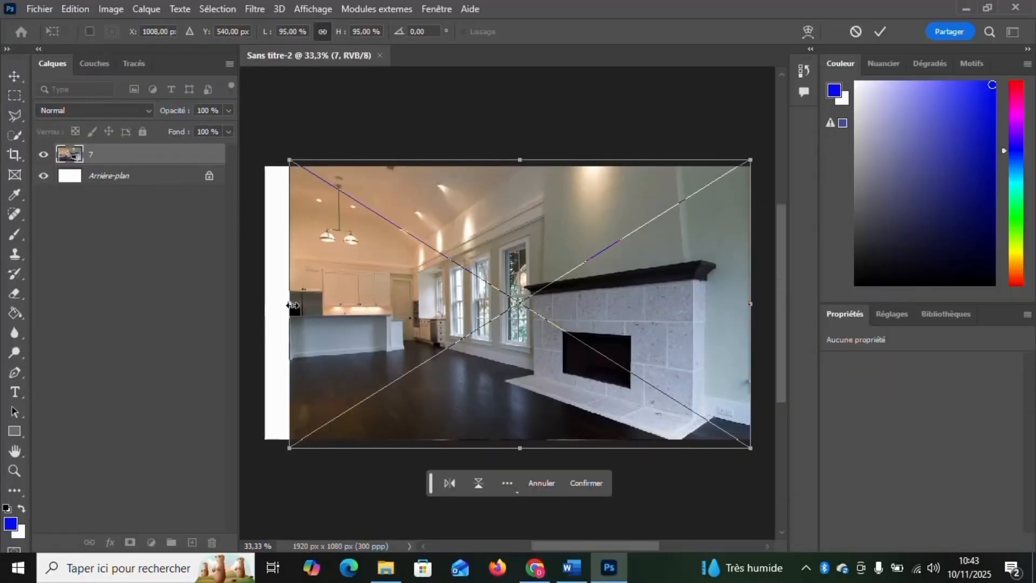
left_click_drag(292, 305, 271, 312)
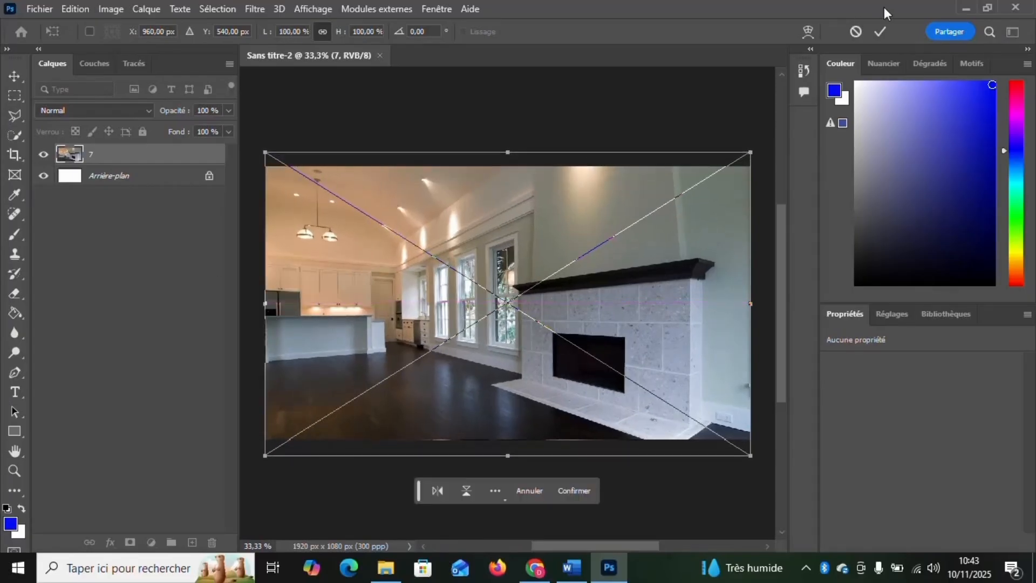
left_click(881, 31)
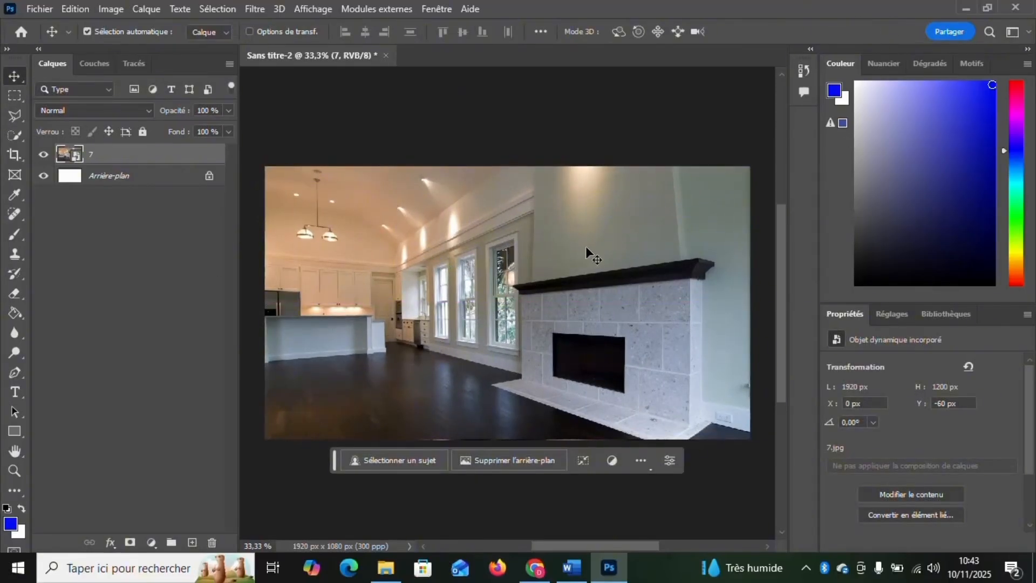
Place the dark green ChatGPT Image background over the interior photo and lower its opacity to about 98%.
left_click(385, 567)
left_click_drag(508, 115, 474, 330)
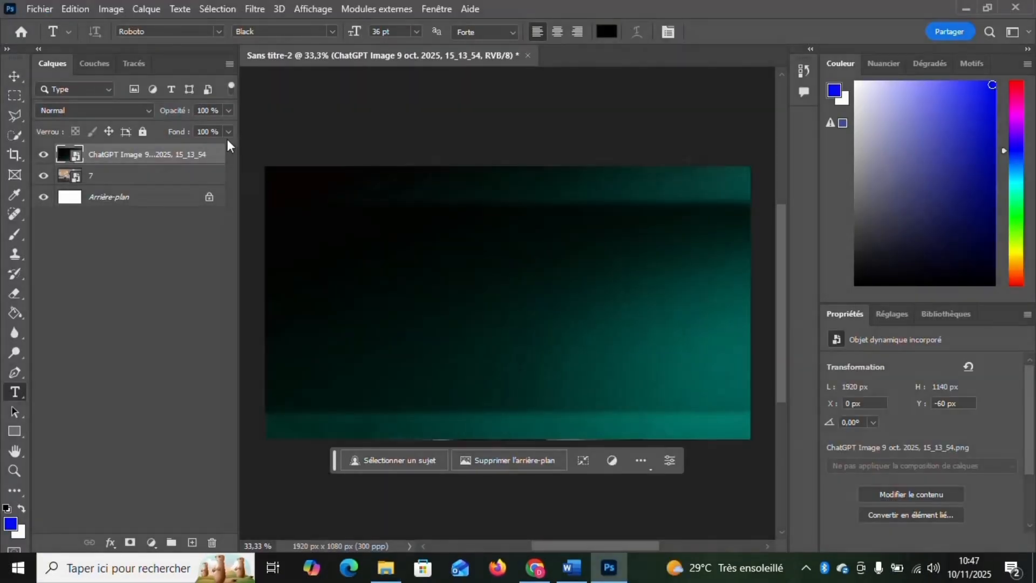
left_click(229, 110)
left_click_drag(227, 127, 223, 128)
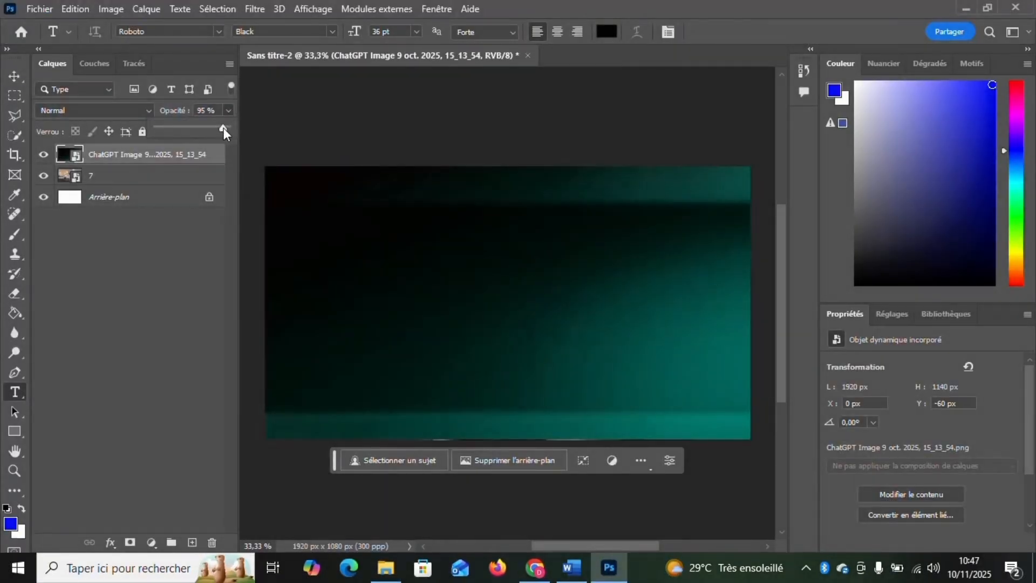
Place the photo of the man in the red hoodie at full canvas height over the right part of the background.
left_click(383, 570)
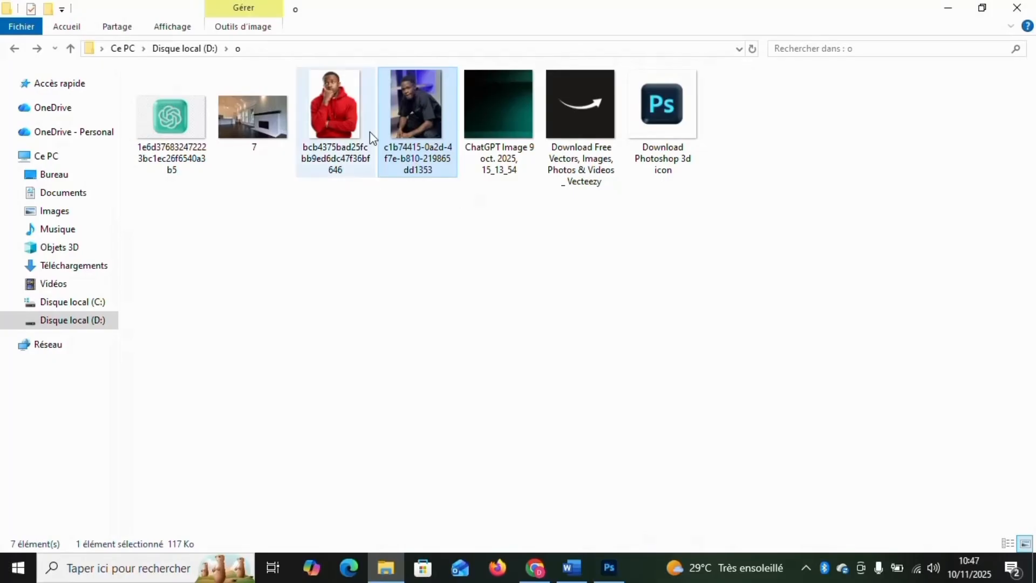
left_click(325, 81)
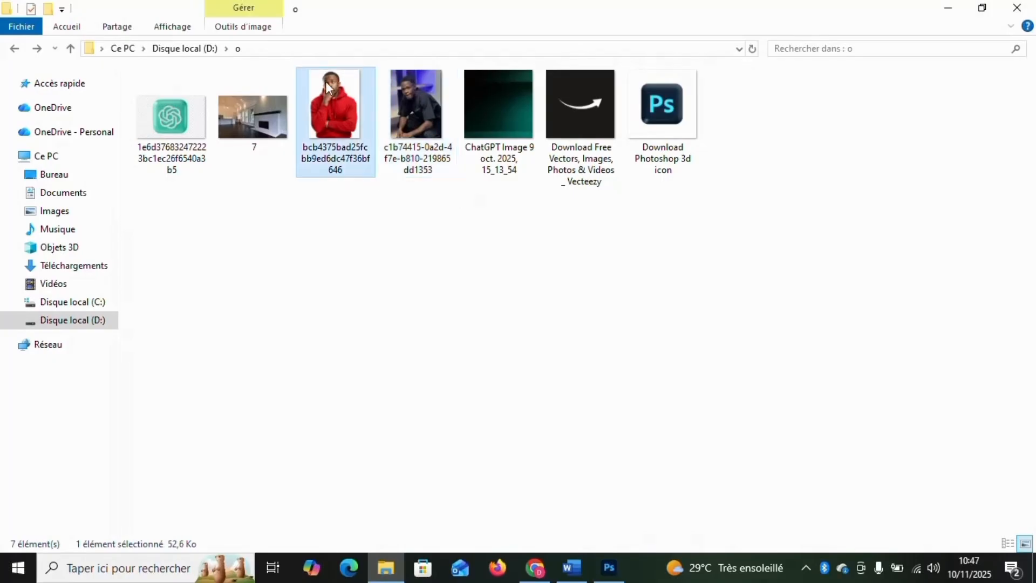
left_click_drag(325, 81, 351, 232)
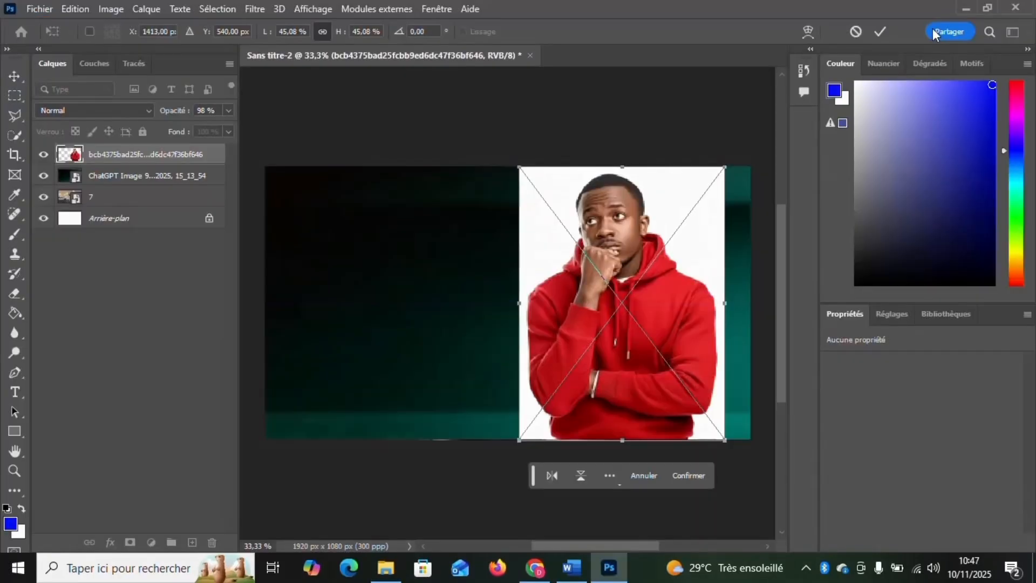
left_click(879, 30)
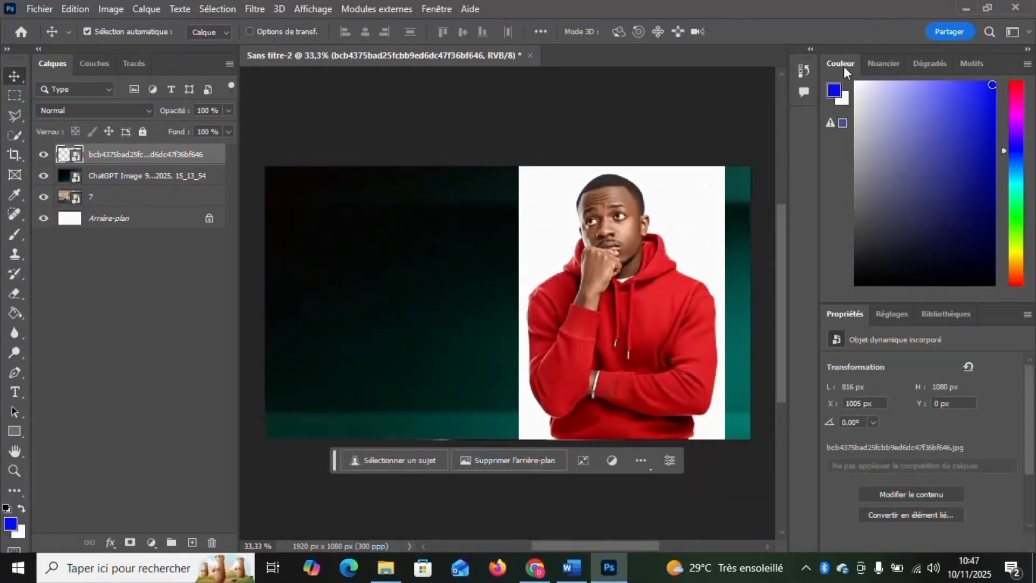
Erase the white background around the man in the red hoodie with the Magic Eraser at tolerance 32.
right_click(12, 296)
left_click(65, 338)
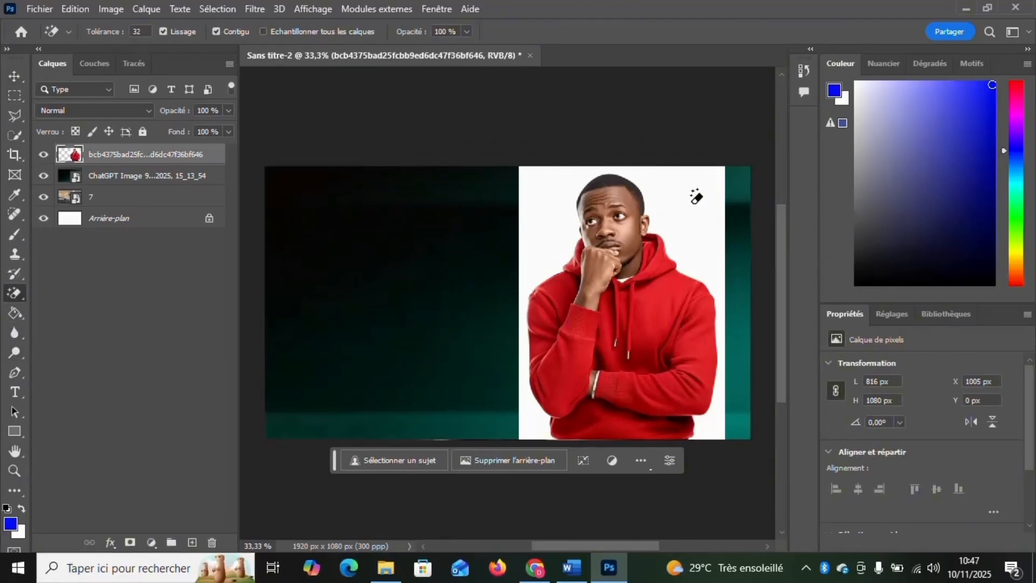
left_click(694, 195)
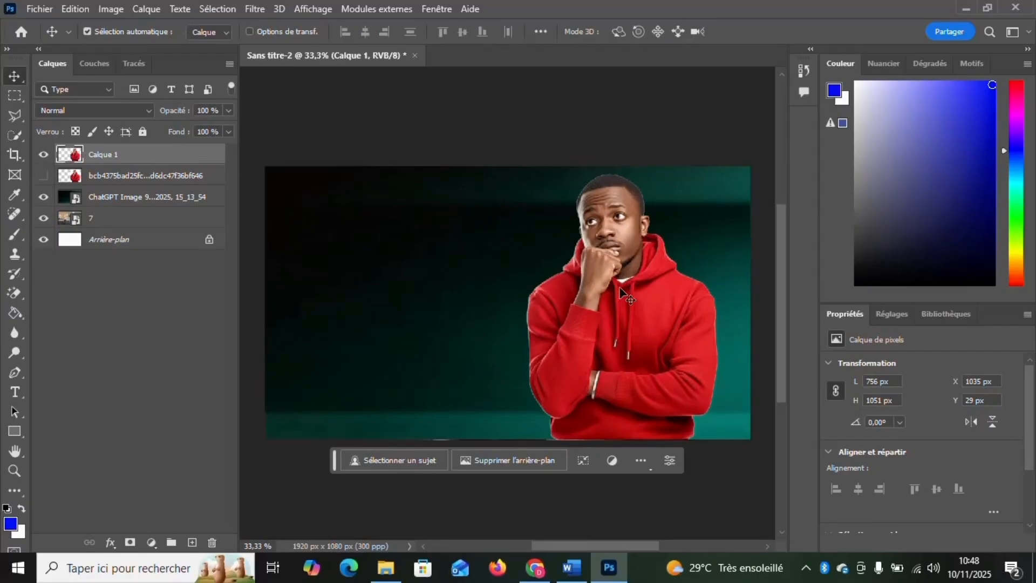
Enlarge the cut-out man to about 122.64% and position him against the canvas's right edge with his head at the top.
left_click_drag(619, 293, 630, 292)
key("ctrl+t")
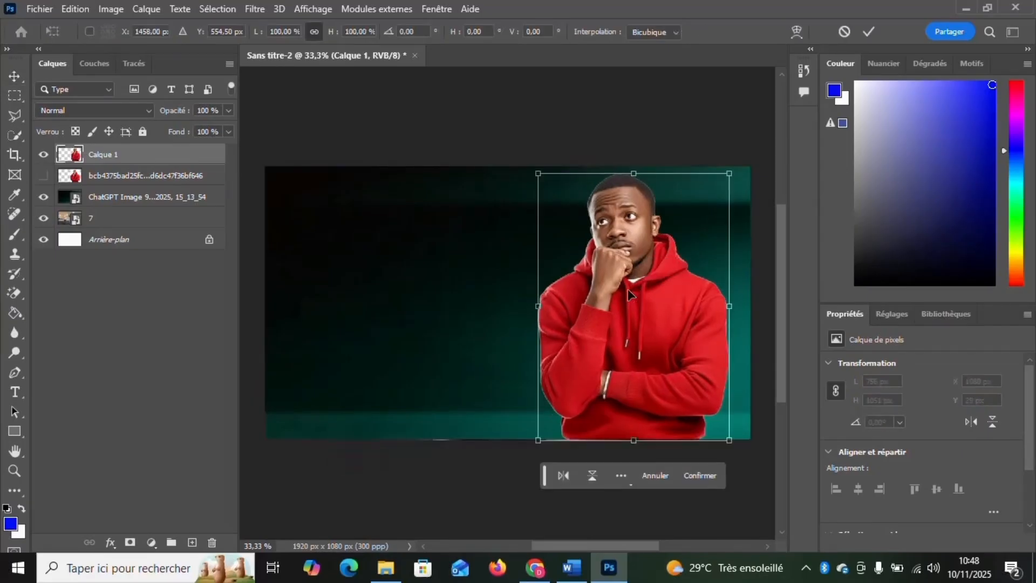
left_click_drag(541, 442, 541, 442)
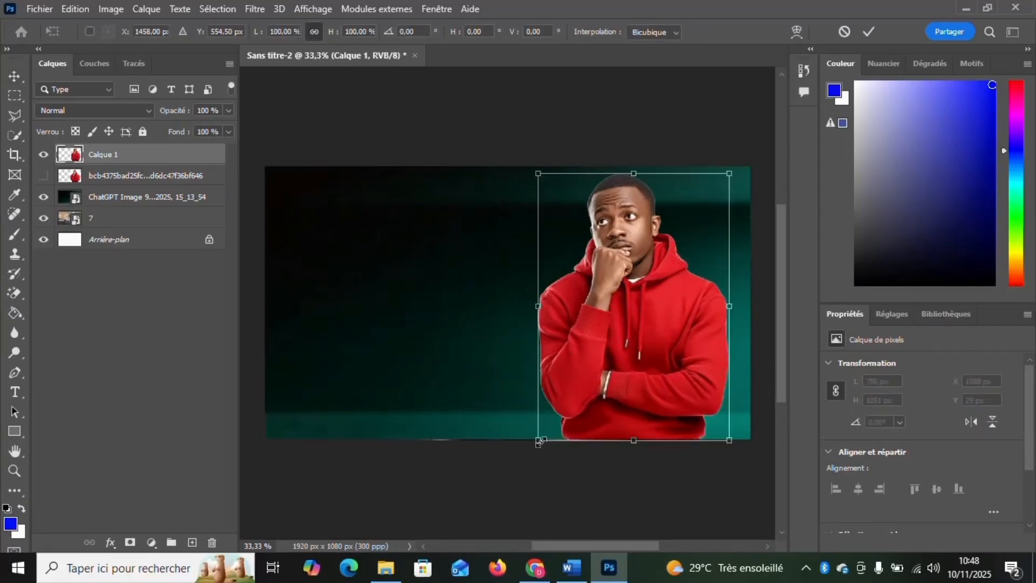
left_click_drag(597, 348, 618, 353)
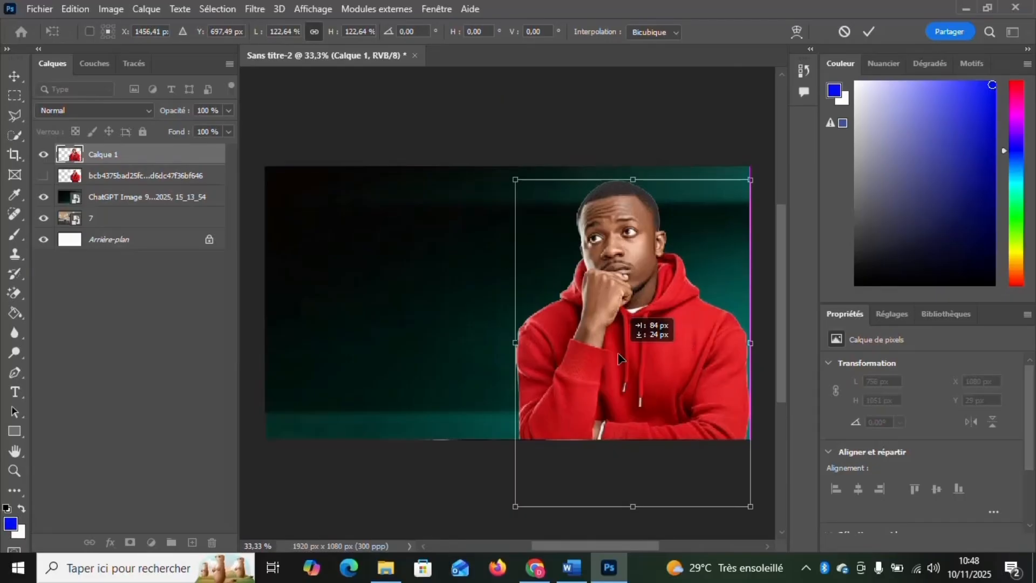
left_click_drag(620, 358, 629, 344)
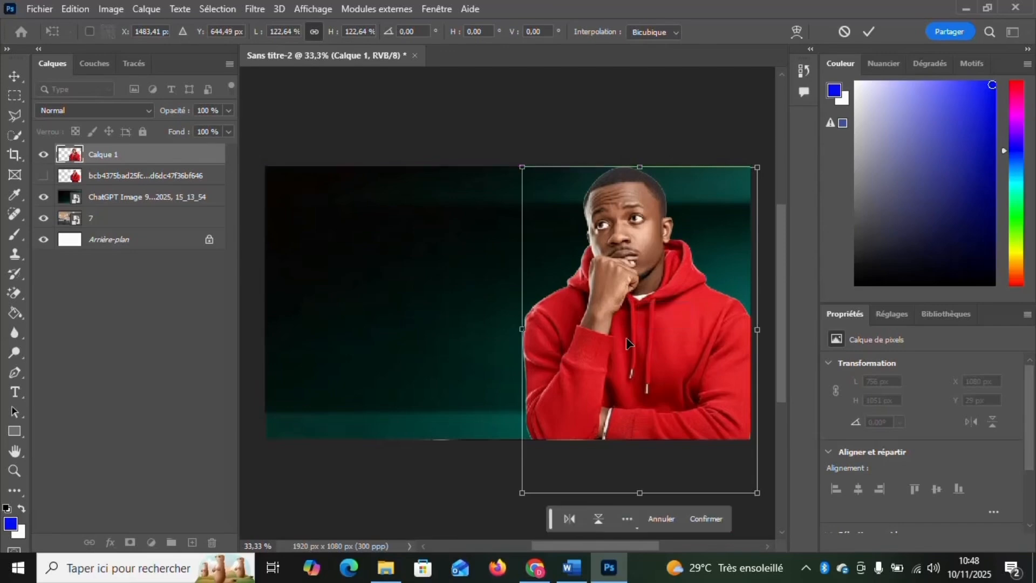
left_click(871, 32)
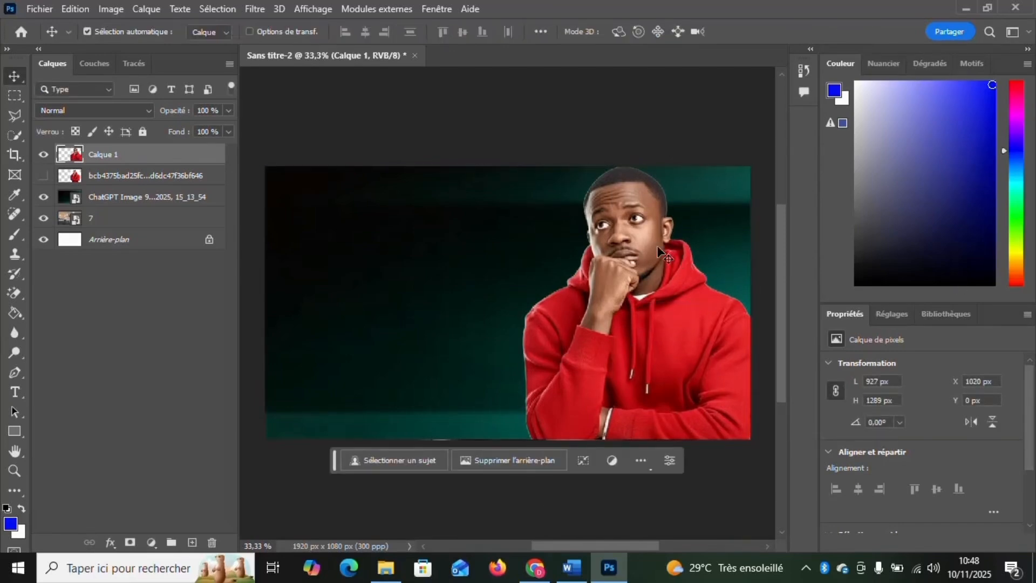
Add an outer glow to the cut-out man's layer and set the glow colour to near-white #fefcfe.
double_click(167, 161)
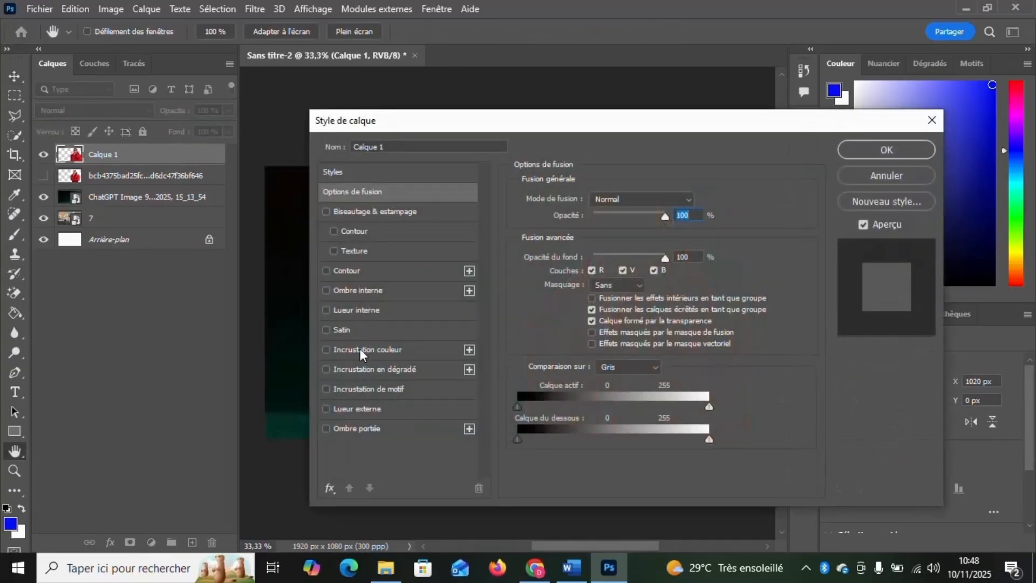
left_click(380, 413)
left_click_drag(526, 128, 815, 203)
left_click(849, 327)
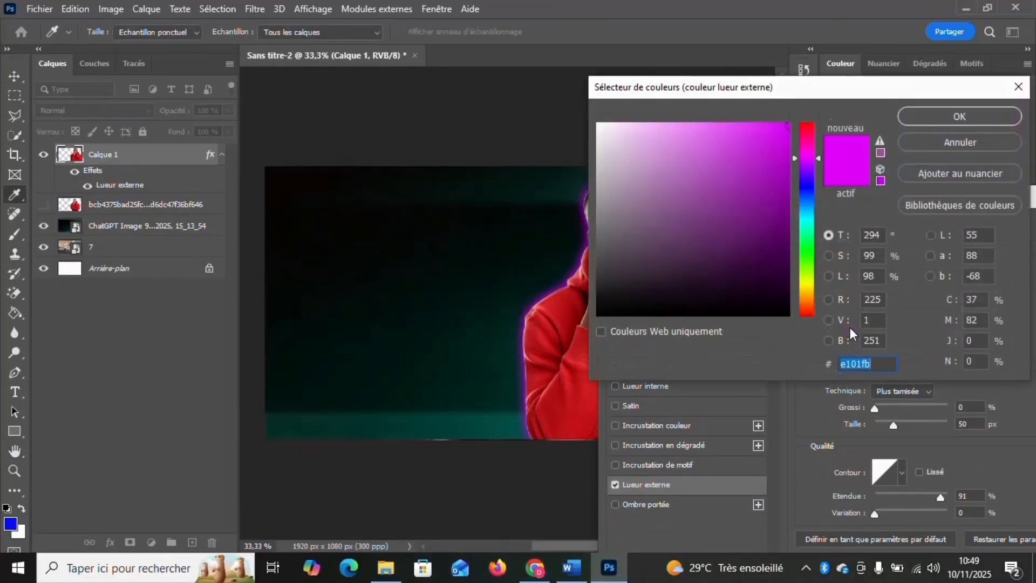
left_click(597, 123)
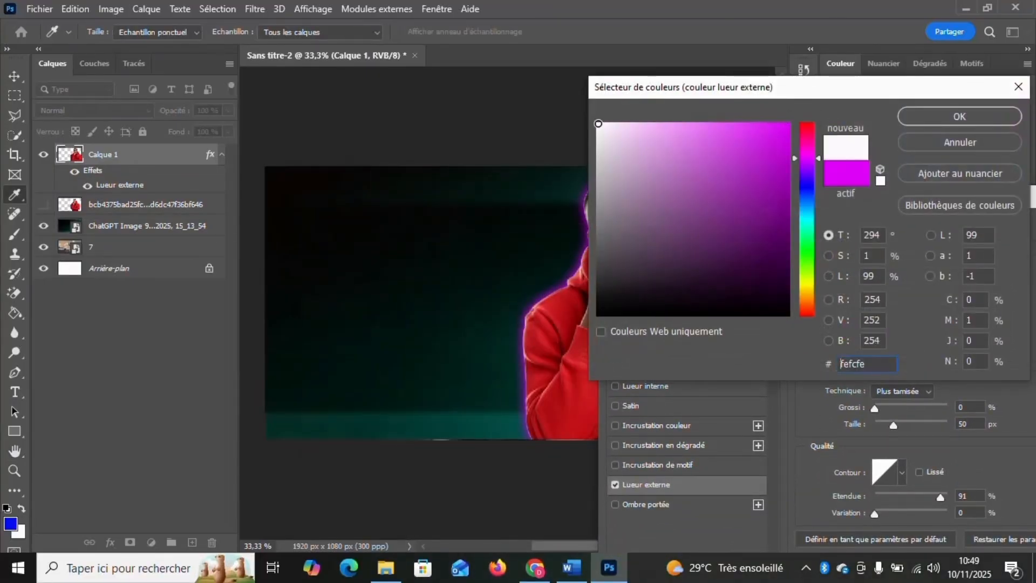
left_click(984, 116)
Set the outer glow's size to 40 px.
left_click_drag(827, 205, 637, 127)
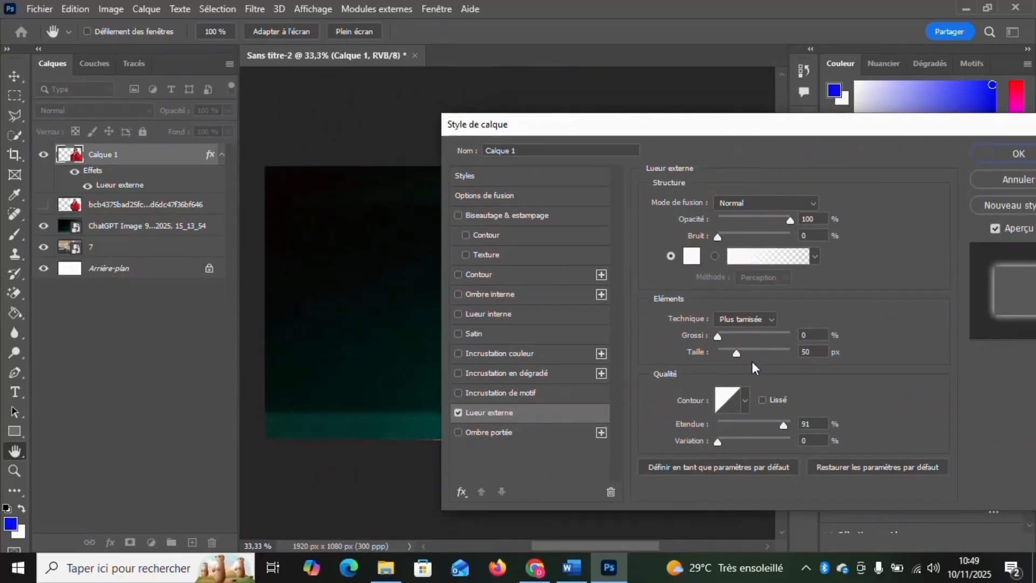
left_click(733, 350)
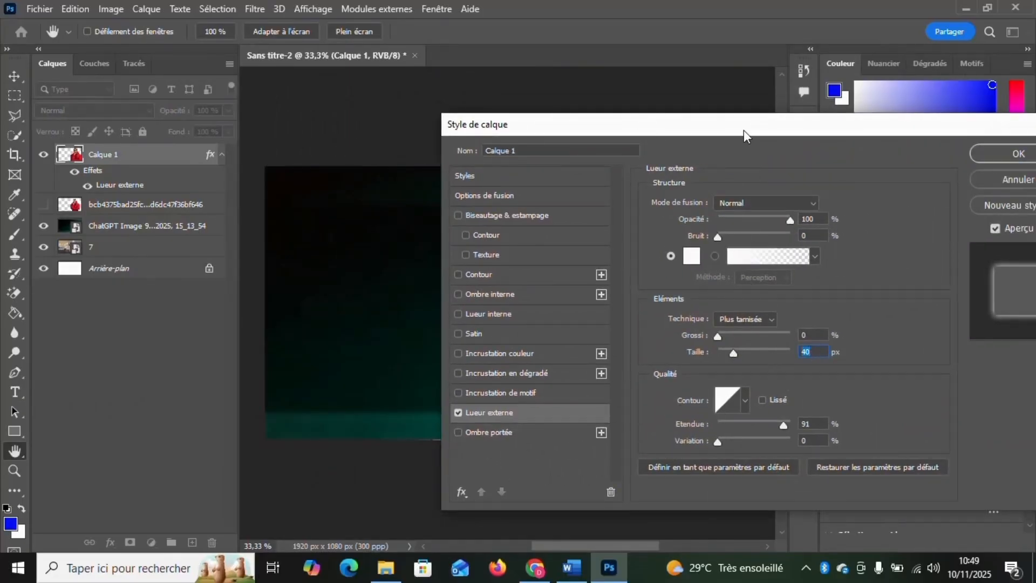
left_click_drag(743, 131, 629, 134)
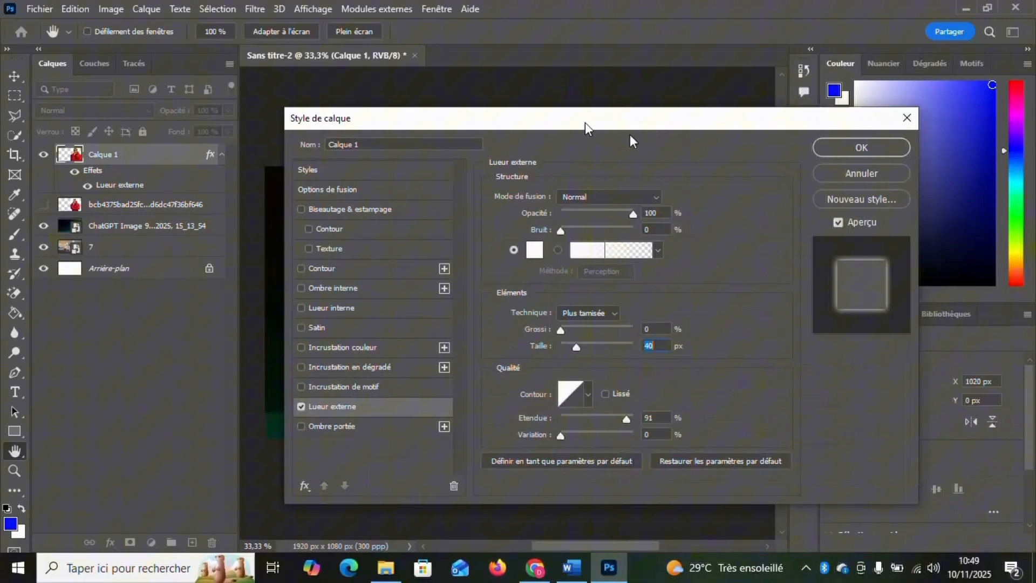
Apply the outer glow settings and add a new empty layer above the cut-out man.
left_click(824, 148)
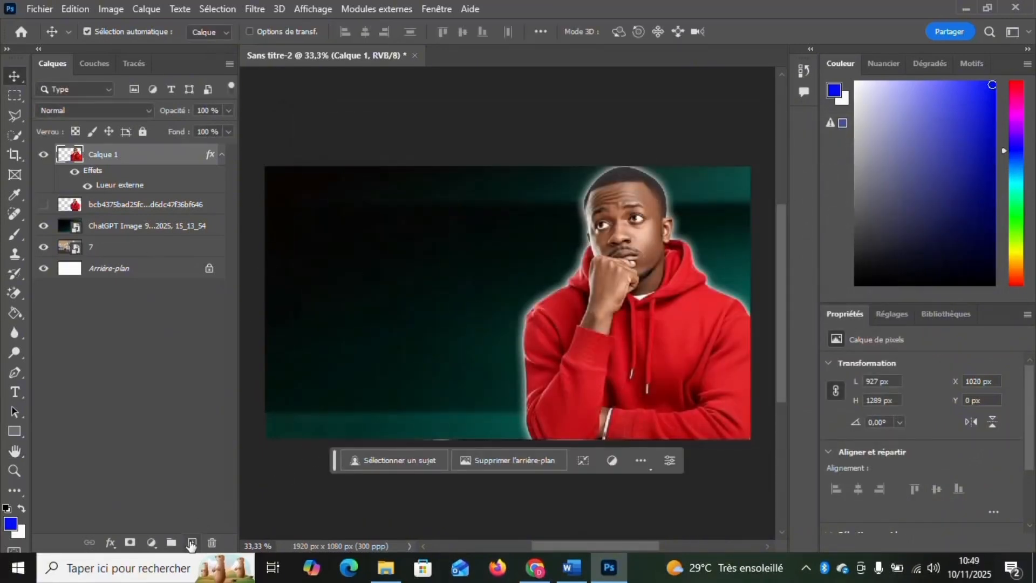
left_click(191, 543)
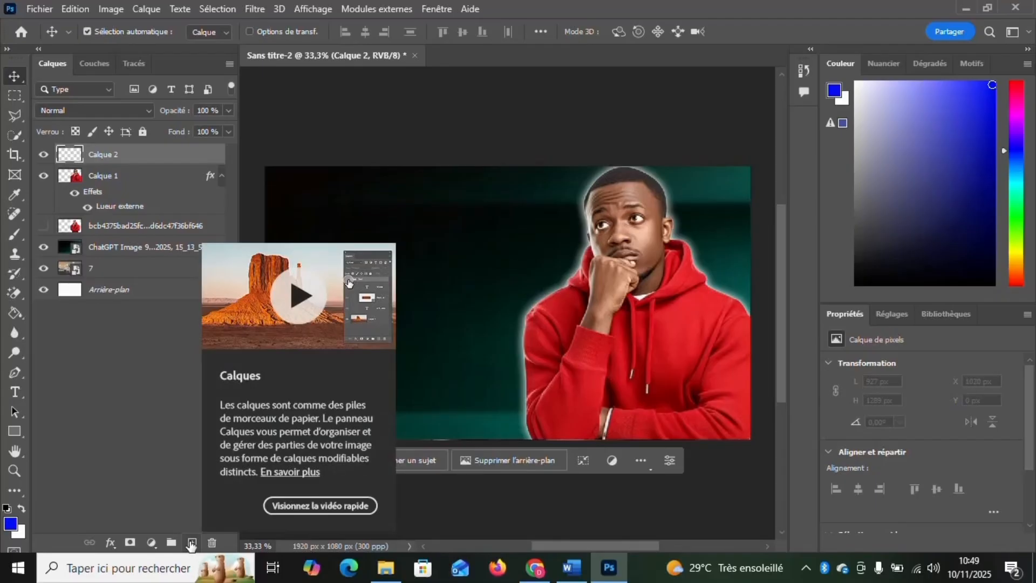
Open the Camera Raw filter on the cut-out man's layer and set temperature to -7, highlights to +5 and shadows to +5.
left_click(116, 177)
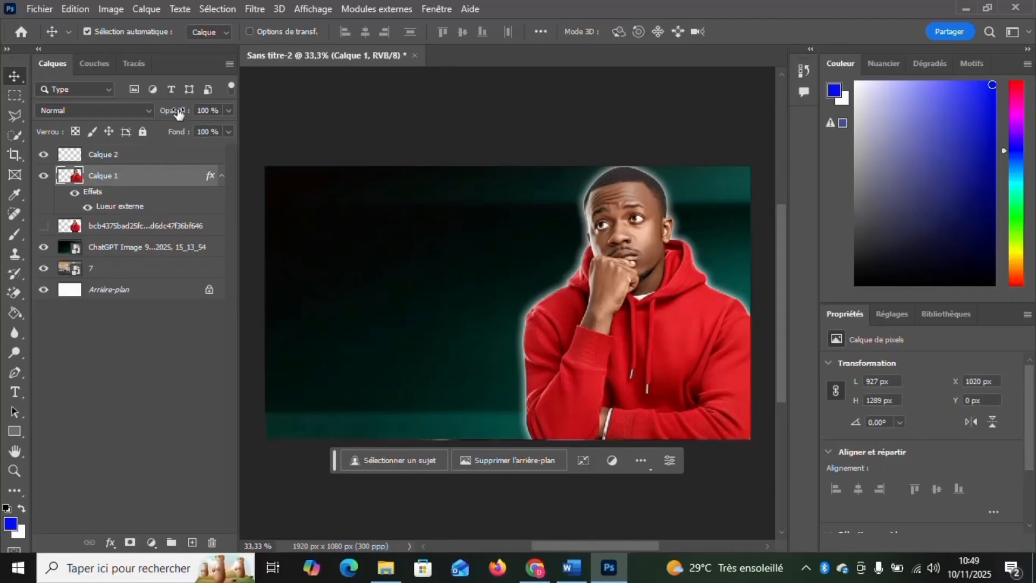
left_click(251, 9)
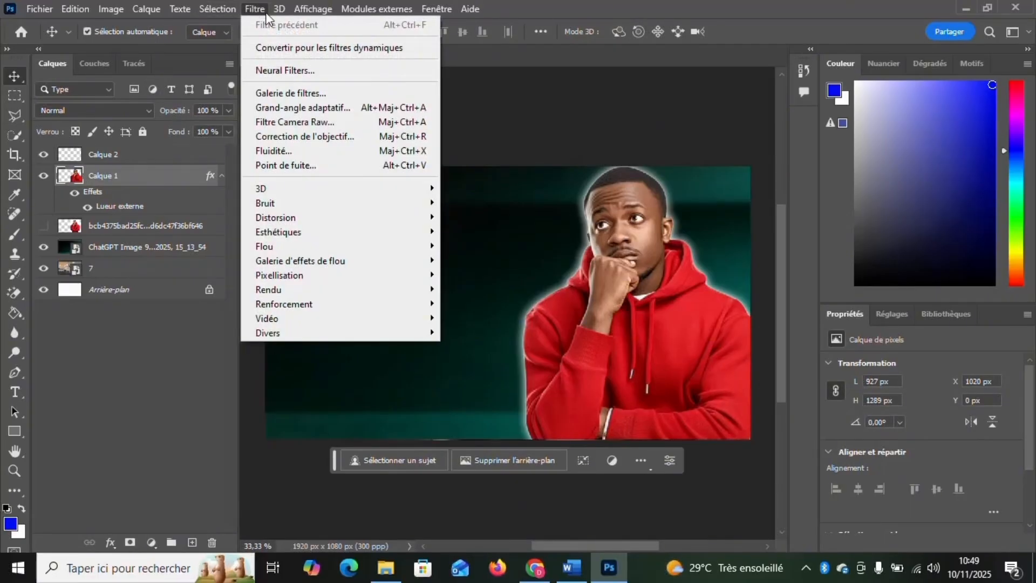
left_click(314, 122)
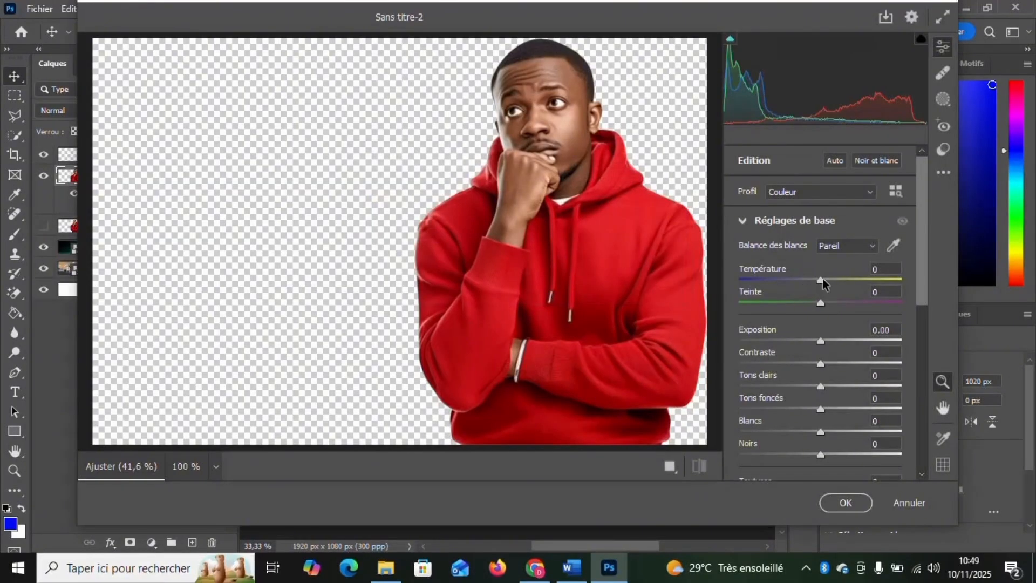
left_click_drag(818, 281, 814, 280)
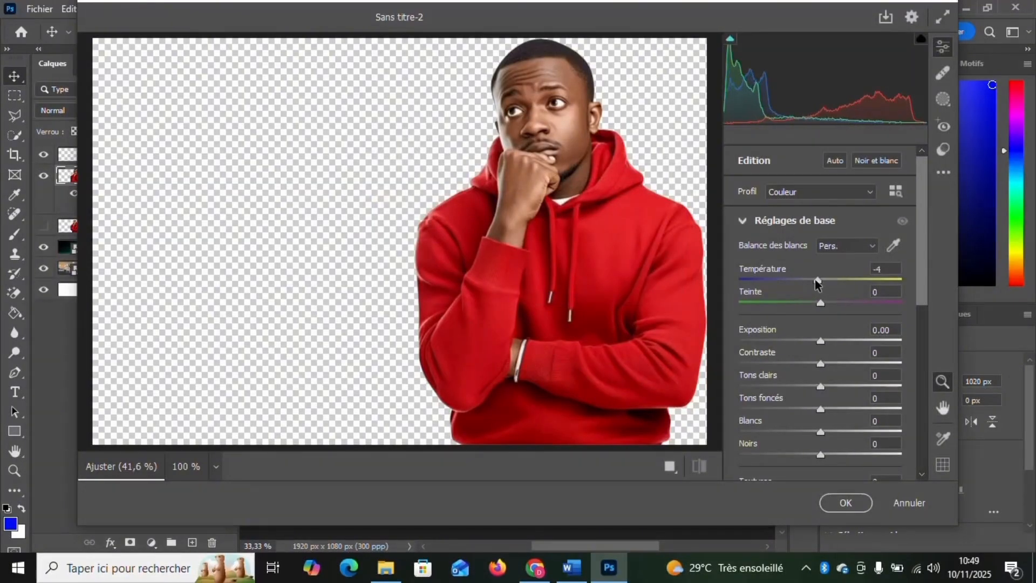
scroll(840, 332, "down", 2)
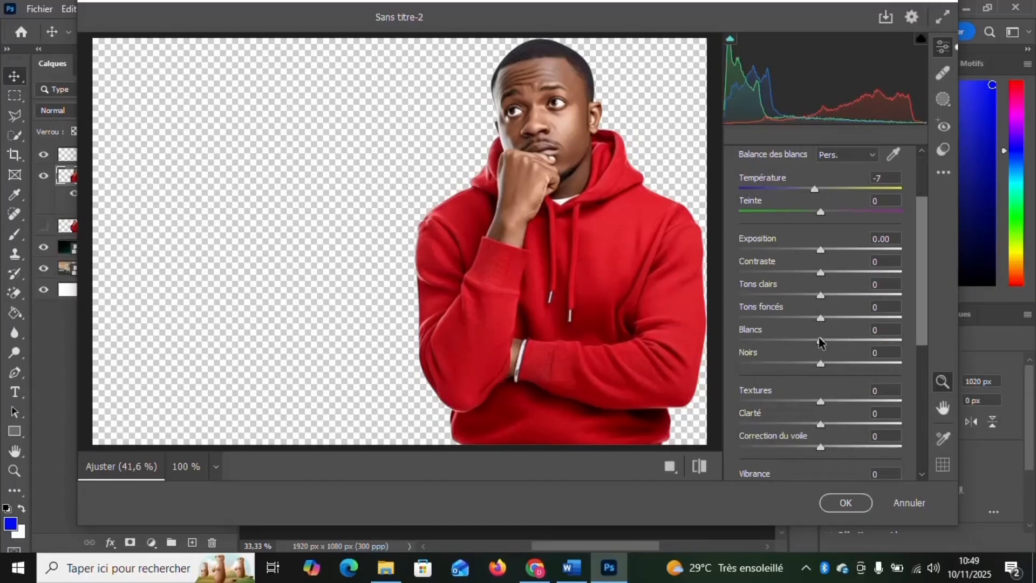
left_click_drag(820, 295, 823, 320)
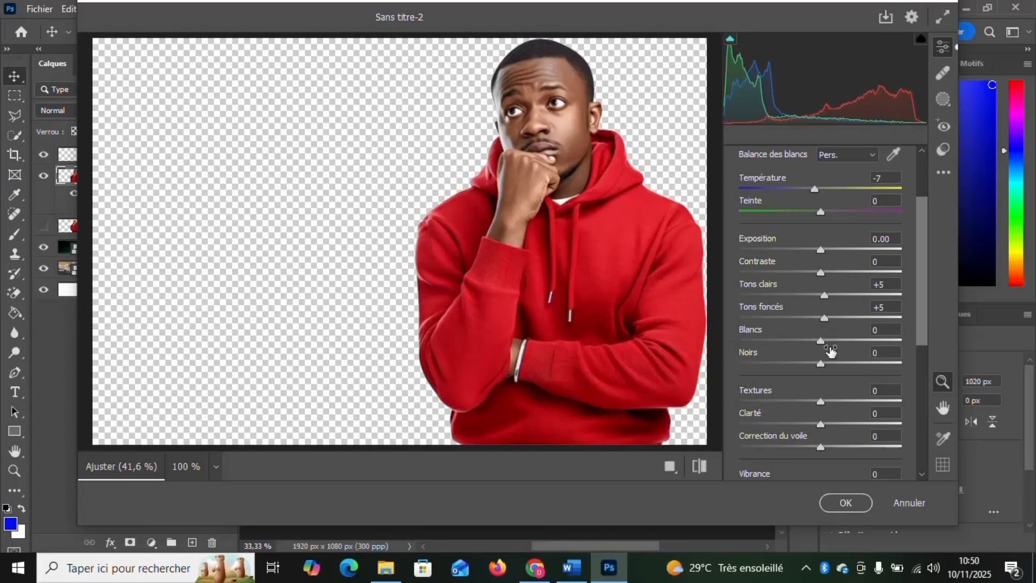
Set texture and clarity to +10, vibrance to +15 and saturation to +5, and apply the Camera Raw filter.
scroll(829, 352, "down", 3)
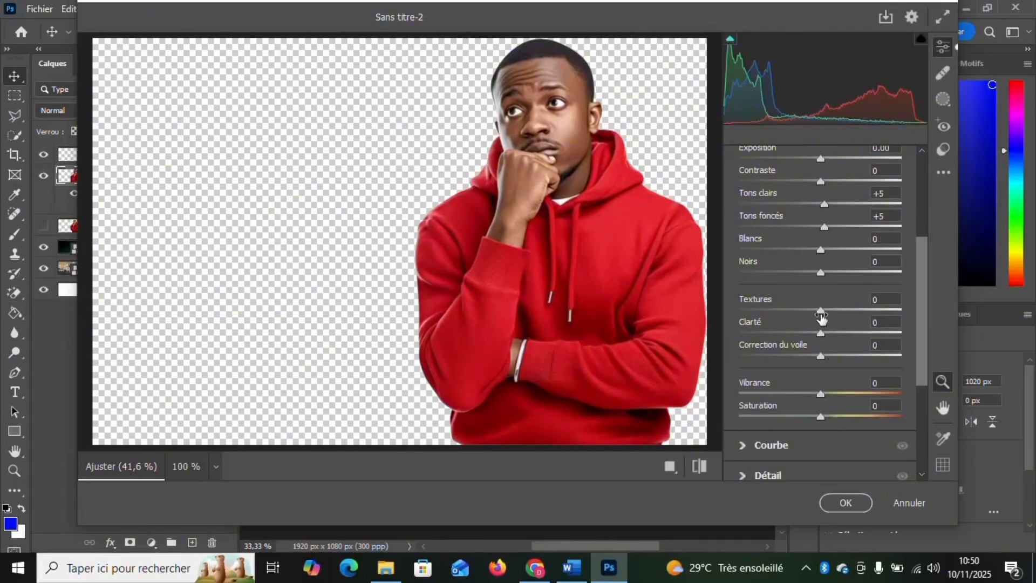
left_click_drag(821, 310, 831, 313)
left_click_drag(821, 333, 830, 336)
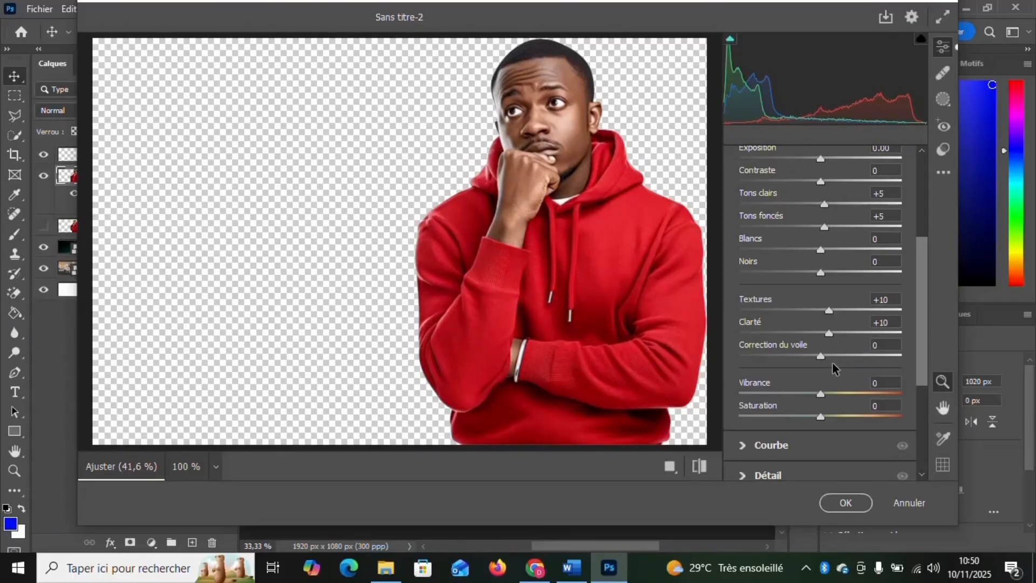
scroll(832, 362, "down", 3)
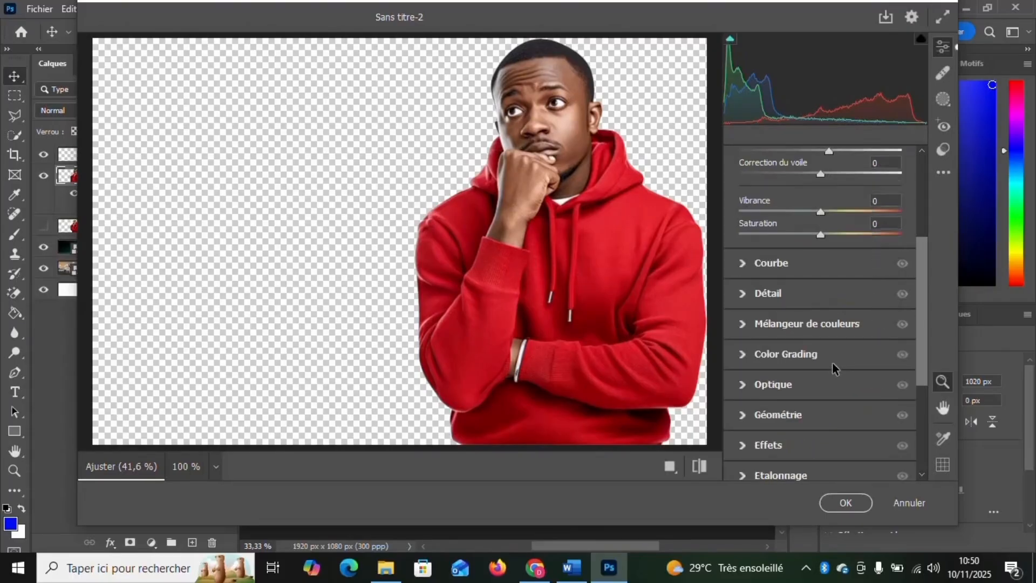
left_click_drag(818, 213, 826, 234)
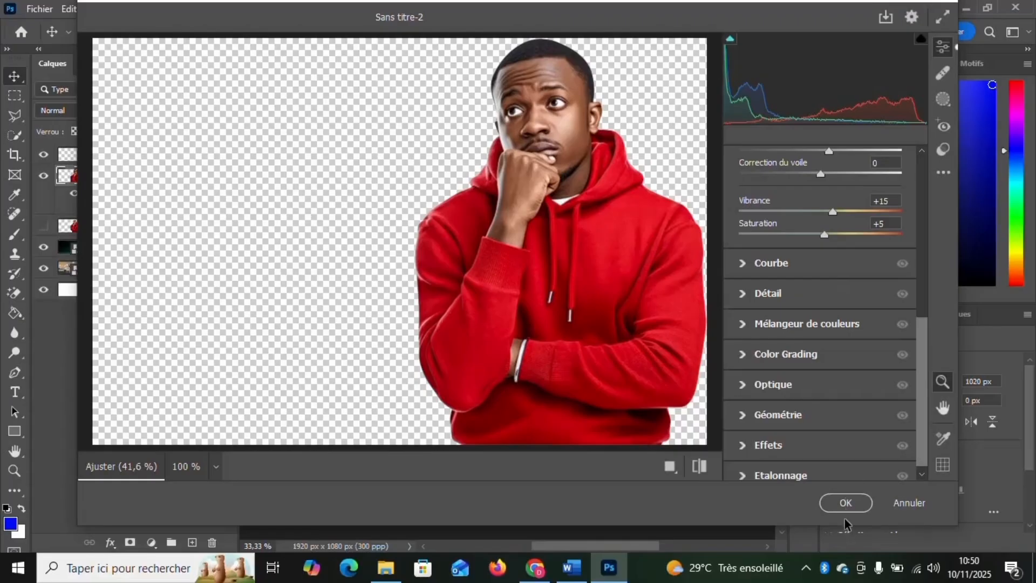
left_click(846, 503)
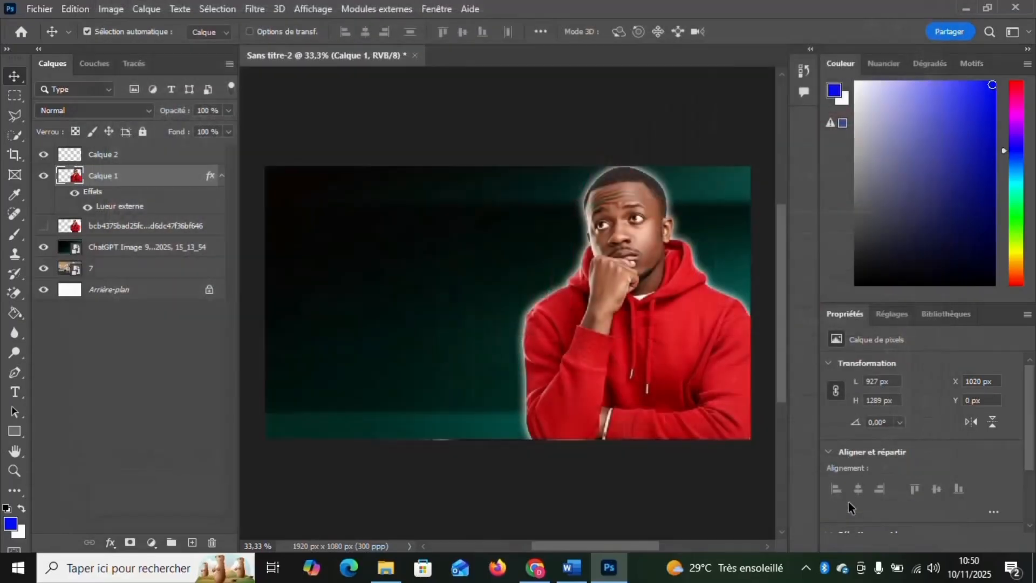
Add the text "ChatGpt" in 36 pt Roboto Black on the dark area beside the man.
left_click(16, 393)
left_click(295, 262)
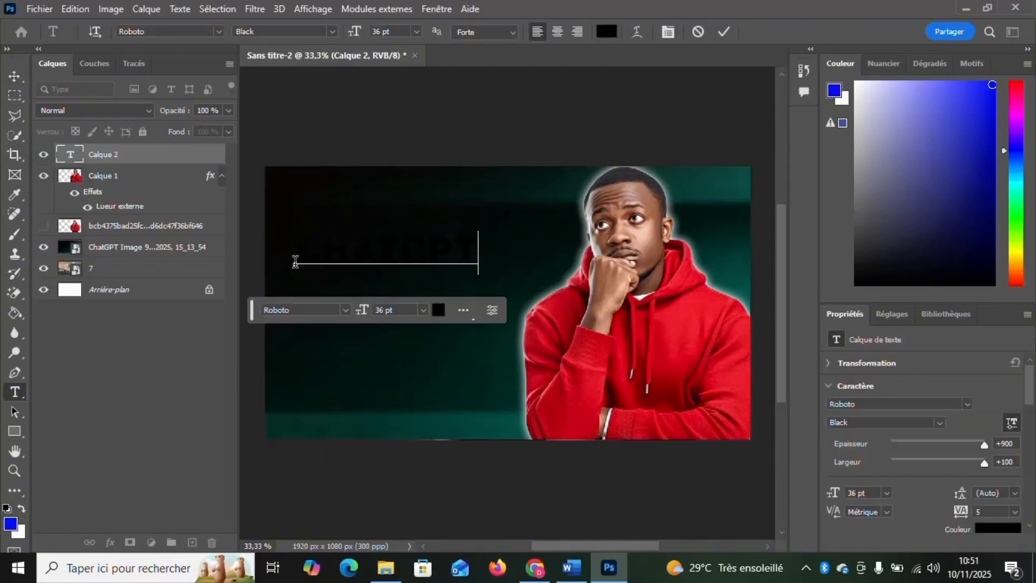
left_click(724, 32)
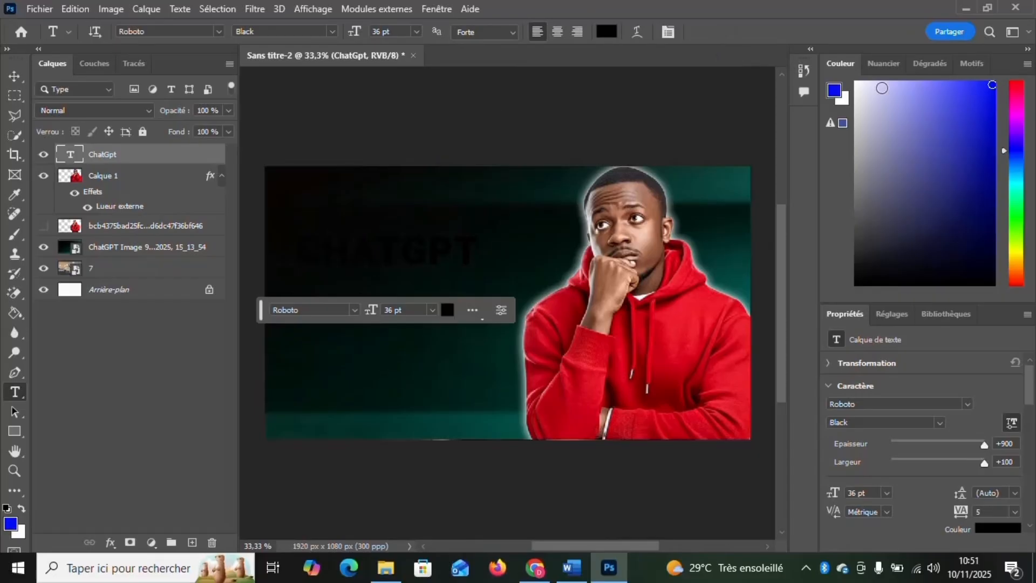
Set the "ChatGpt" text colour to near-white #fdfbfb.
left_click(610, 33)
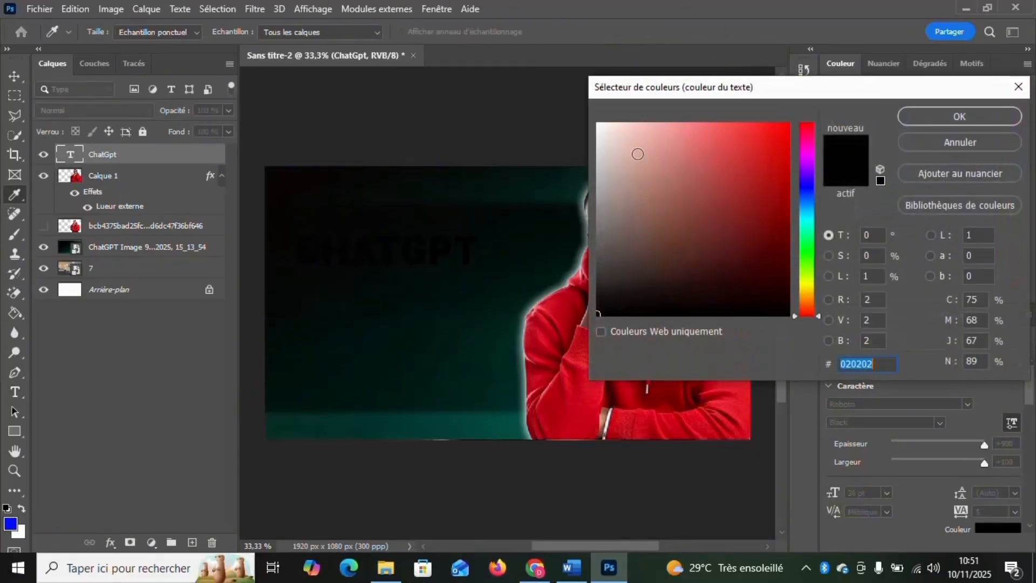
left_click(598, 124)
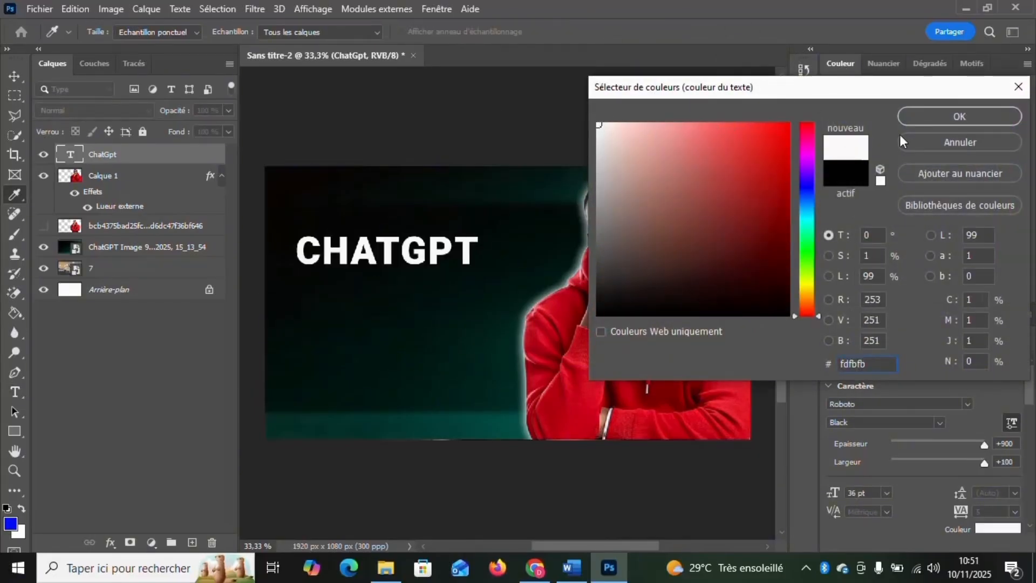
left_click(947, 118)
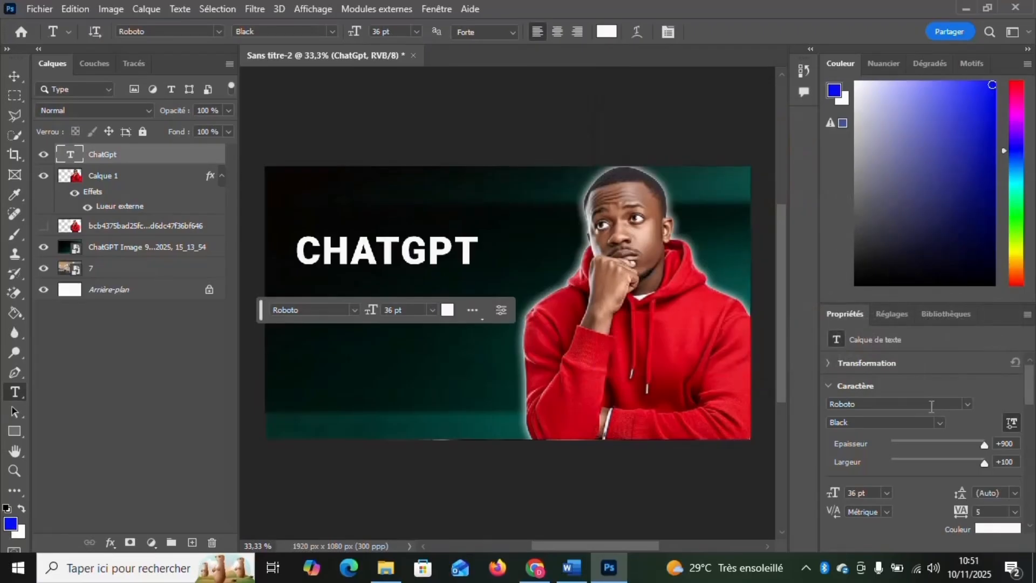
Turn off all caps for the "ChatGpt" text, enlarge it to 48 pt and place it in the canvas's upper-left area.
scroll(931, 410, "down", 1)
scroll(930, 414, "down", 3)
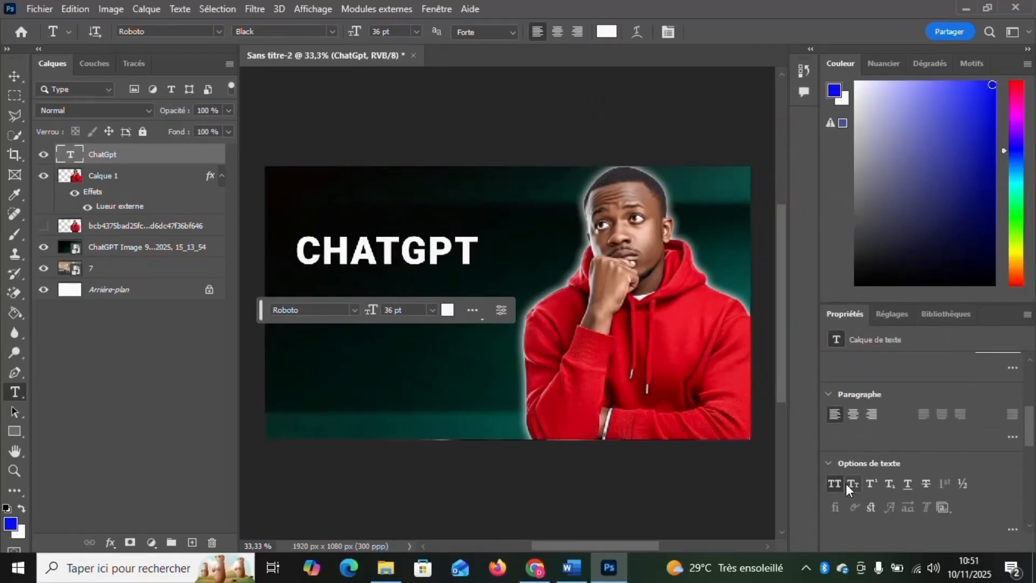
left_click(834, 482)
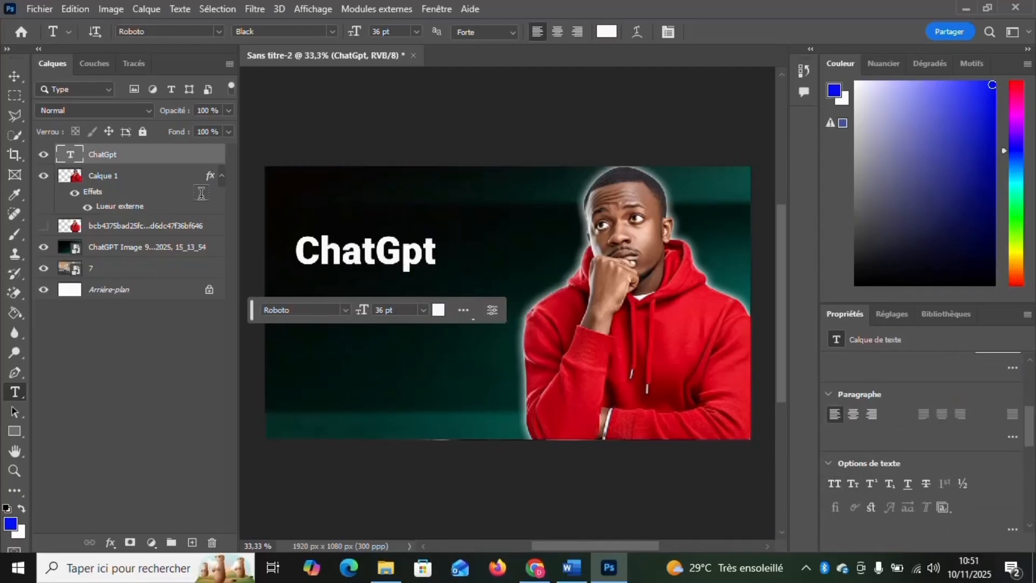
left_click(14, 76)
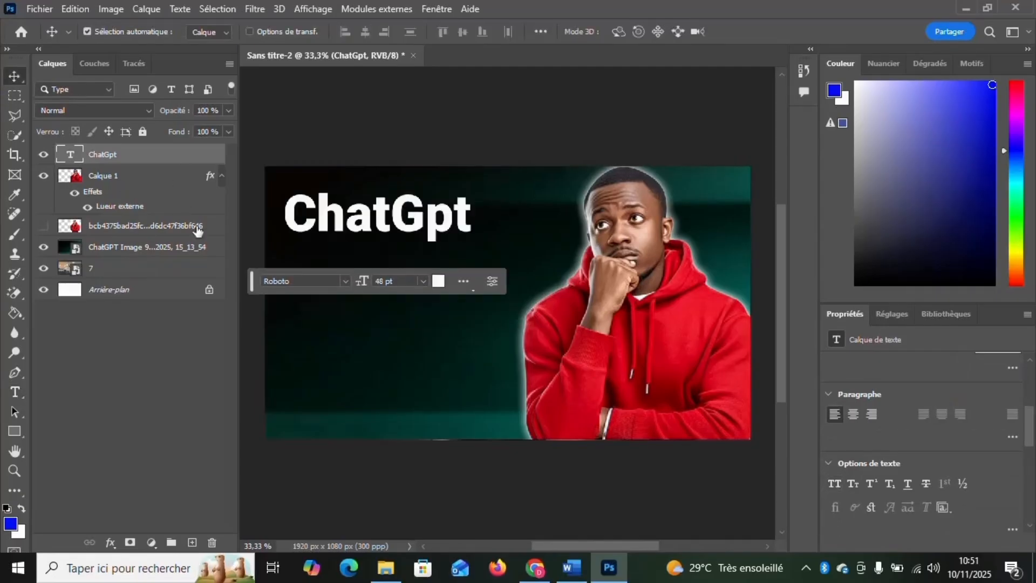
Duplicate the "ChatGpt" text and replace the copy's wording with "Va t-il".
left_click_drag(330, 211, 460, 233, "alt")
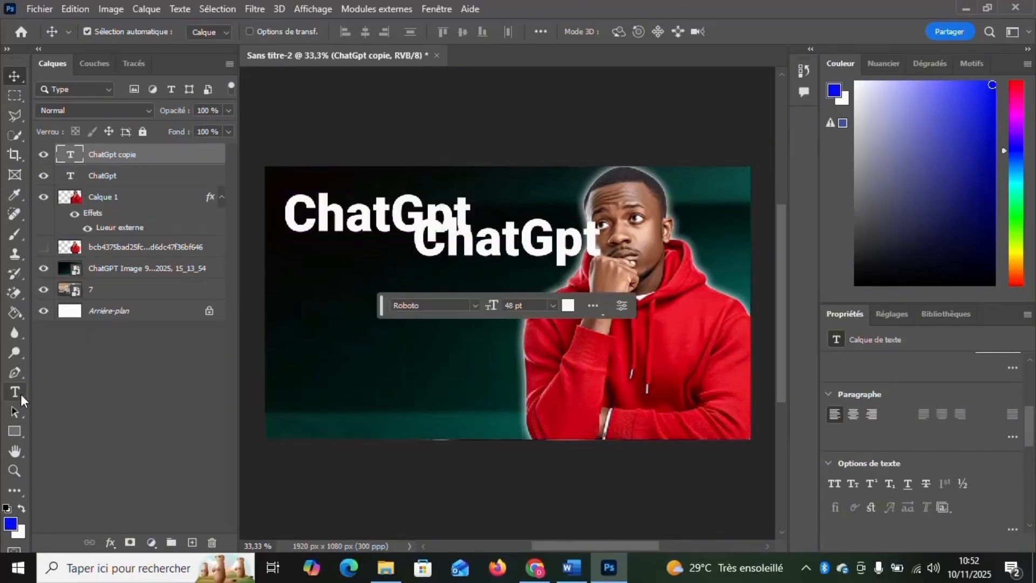
left_click(14, 392)
left_click_drag(600, 237, 423, 252)
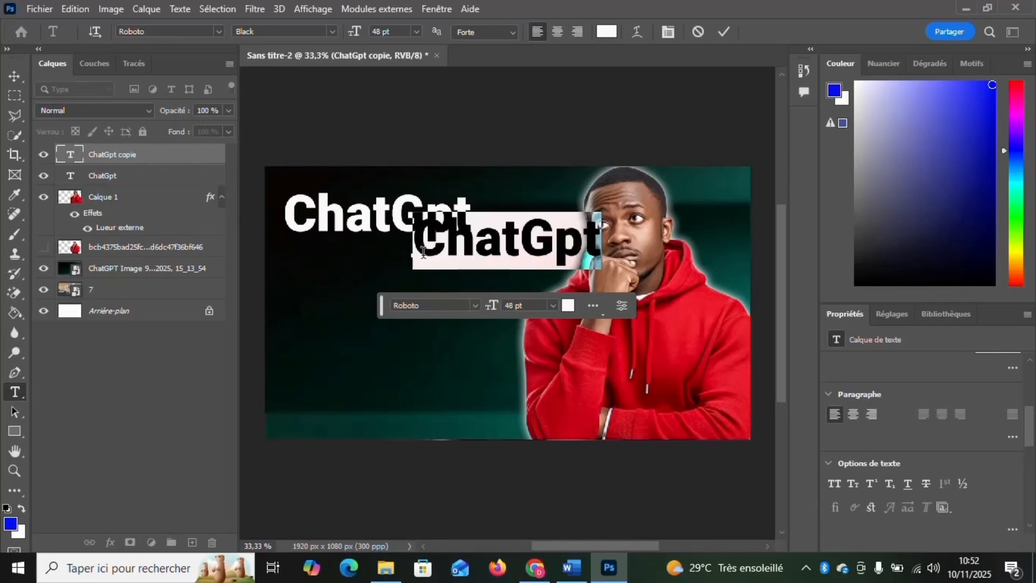
type("Va t-il")
Change the "Va t-il" text colour to golden yellow.
left_click(609, 33)
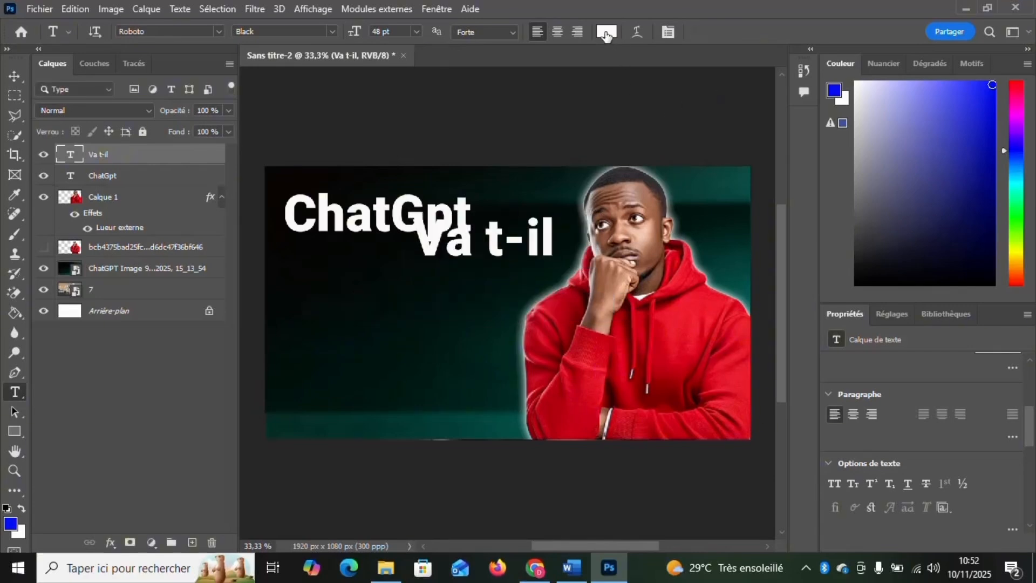
left_click(810, 291)
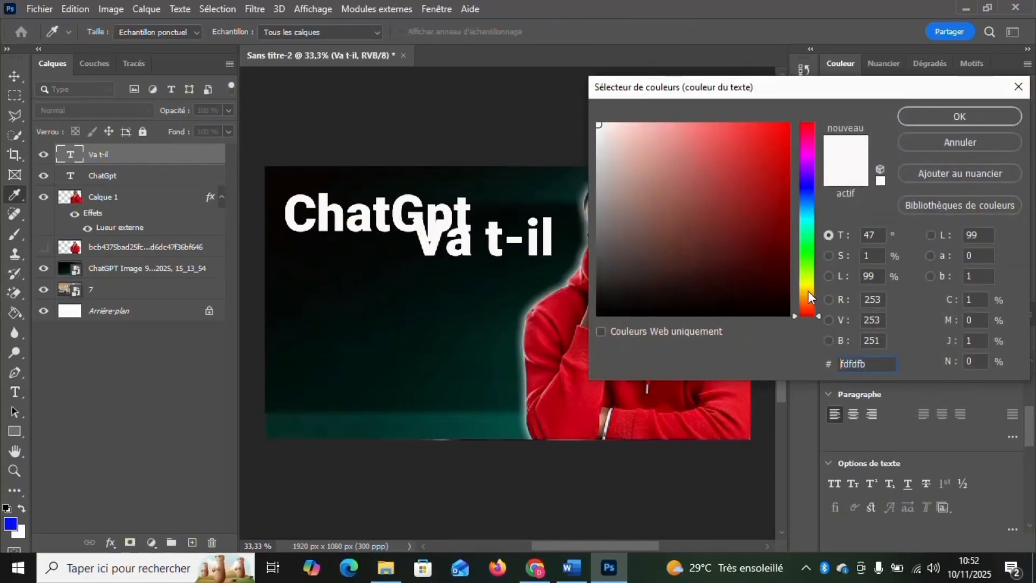
left_click(787, 126)
key("Return")
Reduce the "Va t-il" text to 24 pt and place it just to the right of "ChatGpt".
left_click(416, 32)
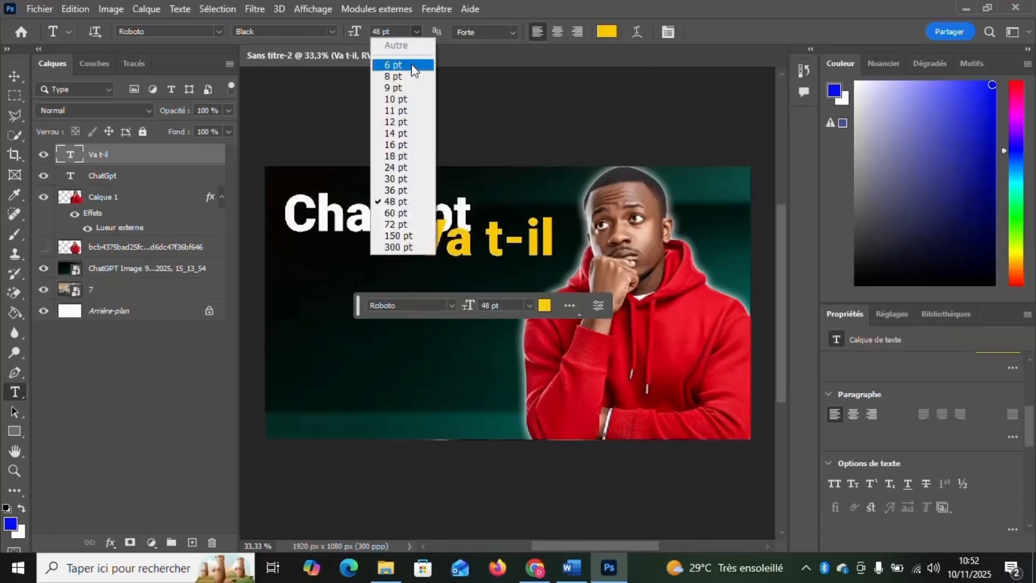
left_click(401, 168)
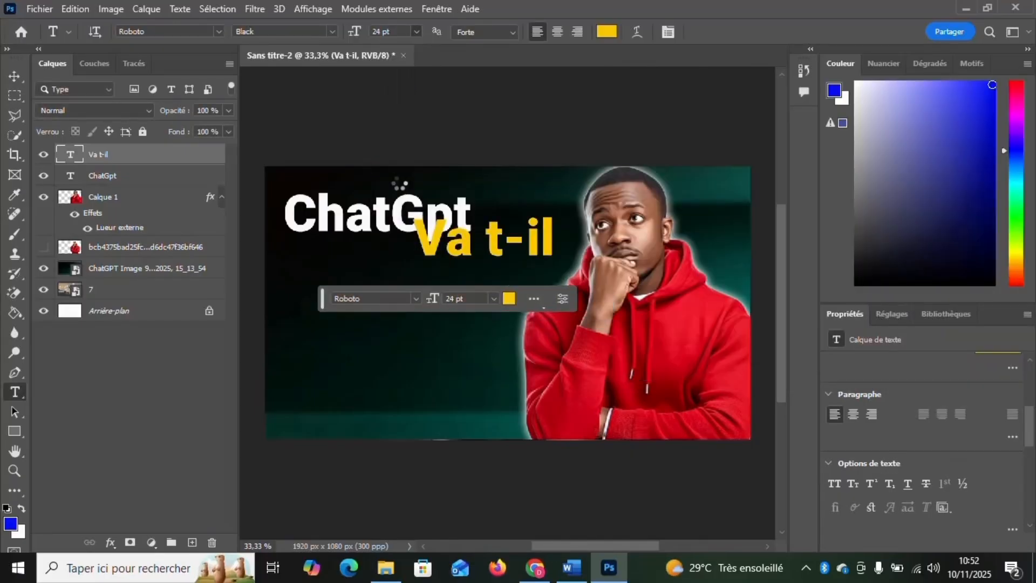
key("v")
Add the all-caps text "REMPLACé PHOTOSHOP ?" at 33.45 pt on a new layer, directly beneath the "ChatGpt" line.
left_click(191, 542)
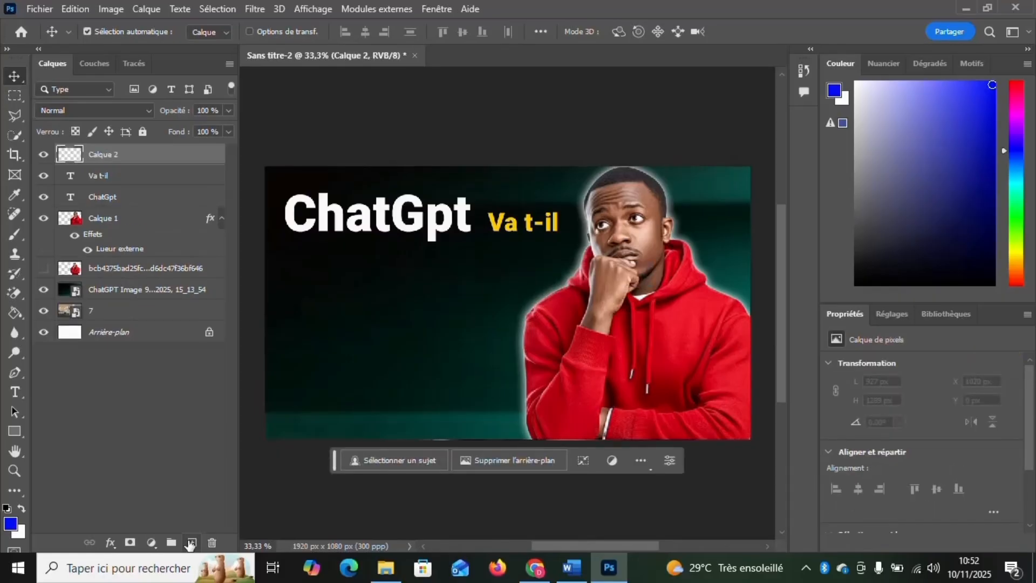
key("t")
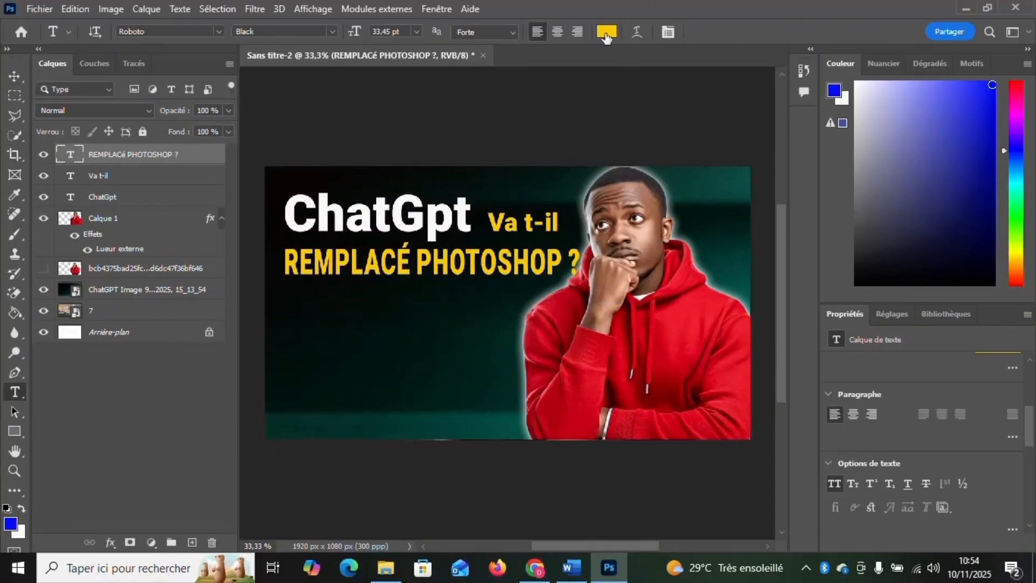
Set the "REMPLACé PHOTOSHOP ?" text colour to black #000000.
left_click(451, 32)
left_click(598, 316)
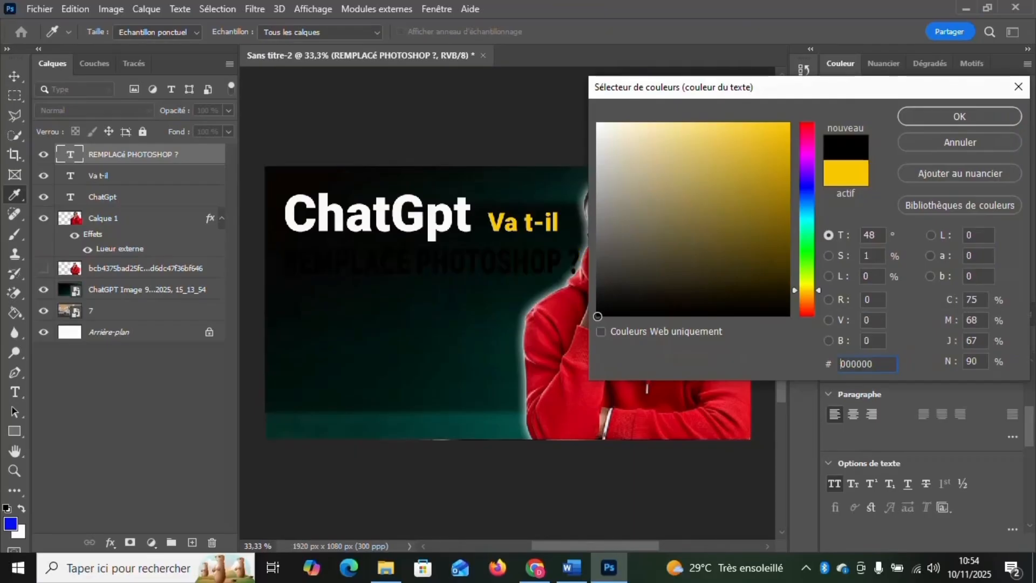
left_click(936, 122)
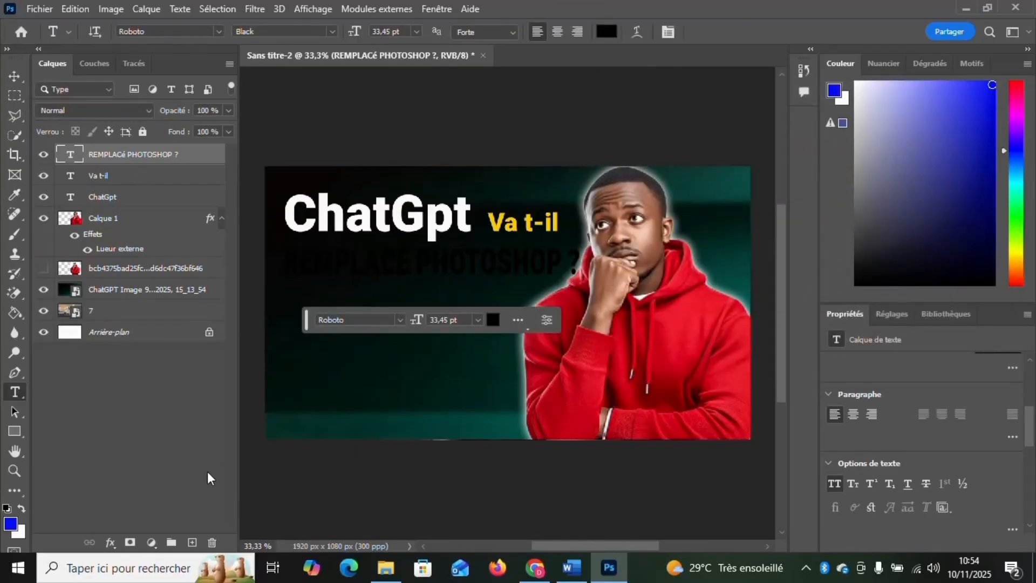
Draw a golden-yellow rectangle of about 1230 × 131 px over "REMPLACé PHOTOSHOP ?" and place its layer directly beneath that text layer.
left_click(192, 541)
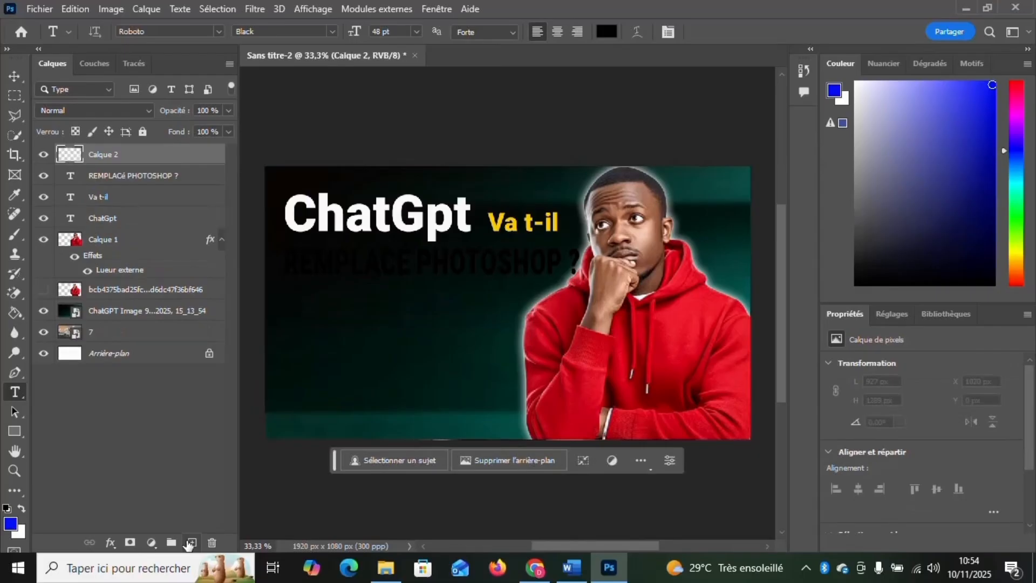
left_click(14, 430)
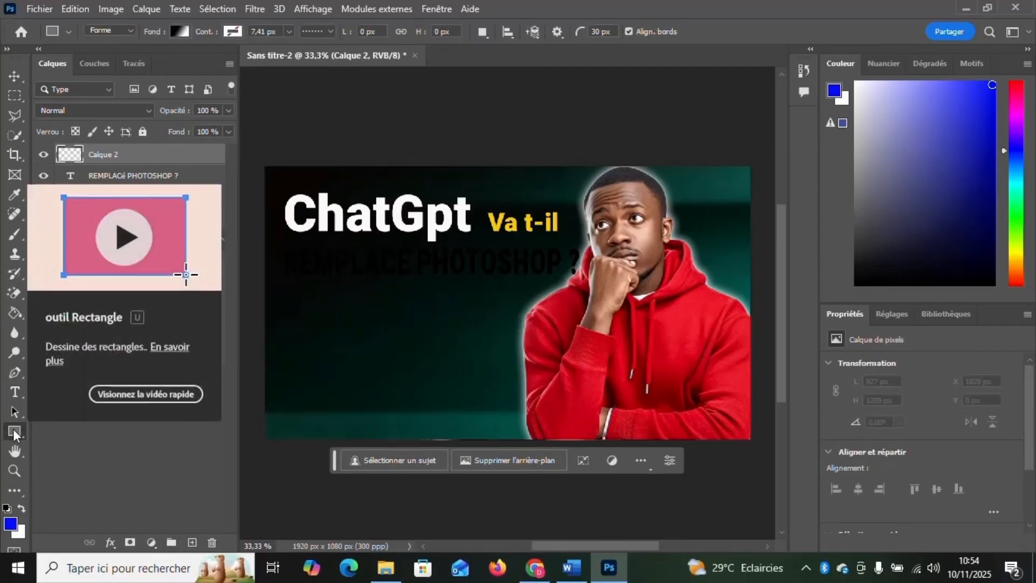
left_click(177, 34)
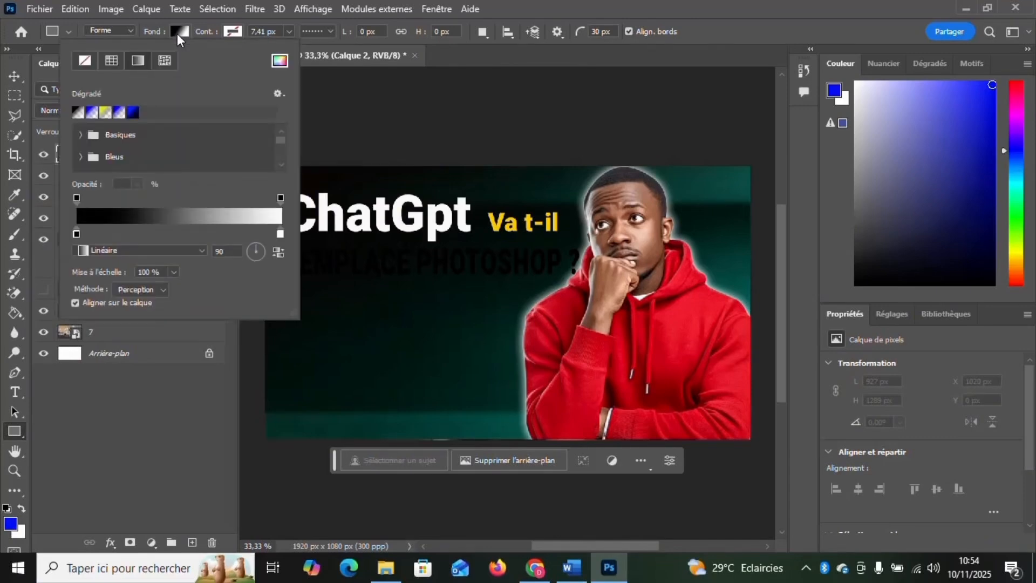
left_click(112, 60)
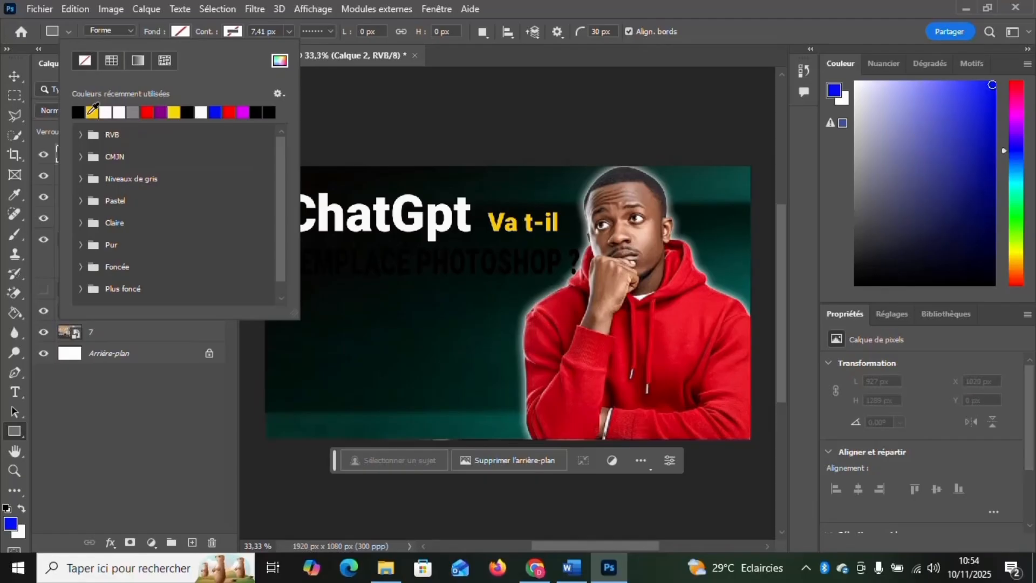
left_click(80, 112)
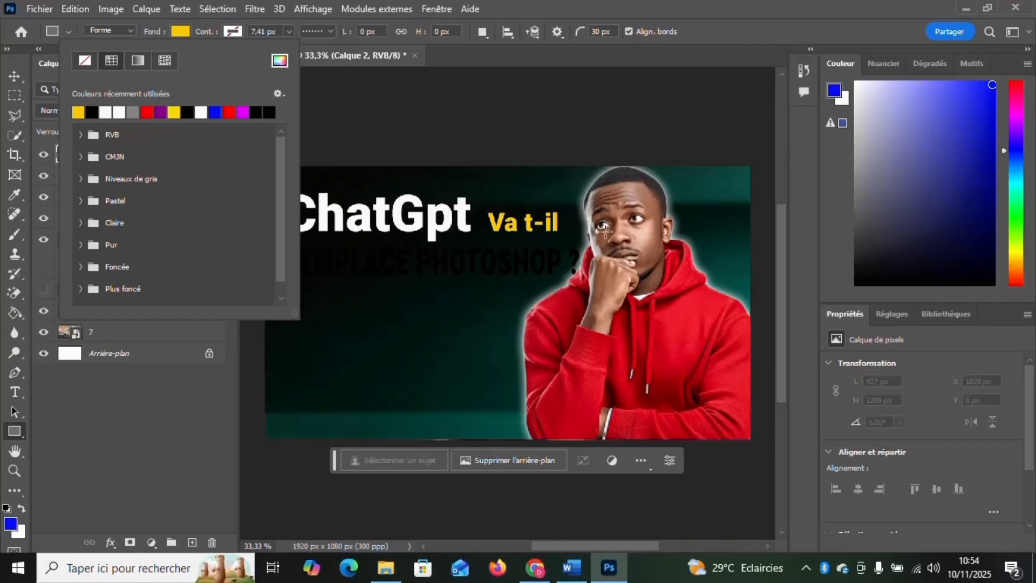
left_click_drag(279, 244, 590, 278)
left_click_drag(160, 155, 157, 185)
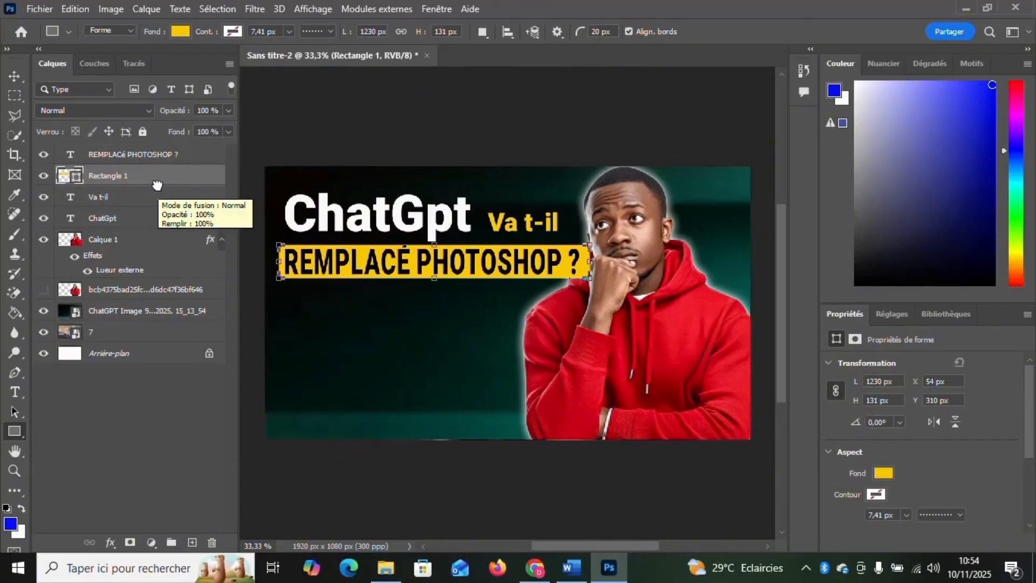
Apply a Bevel & Emboss effect to the yellow rectangle, keeping the inner bevel with 272 % depth and 21 px size.
double_click(140, 187)
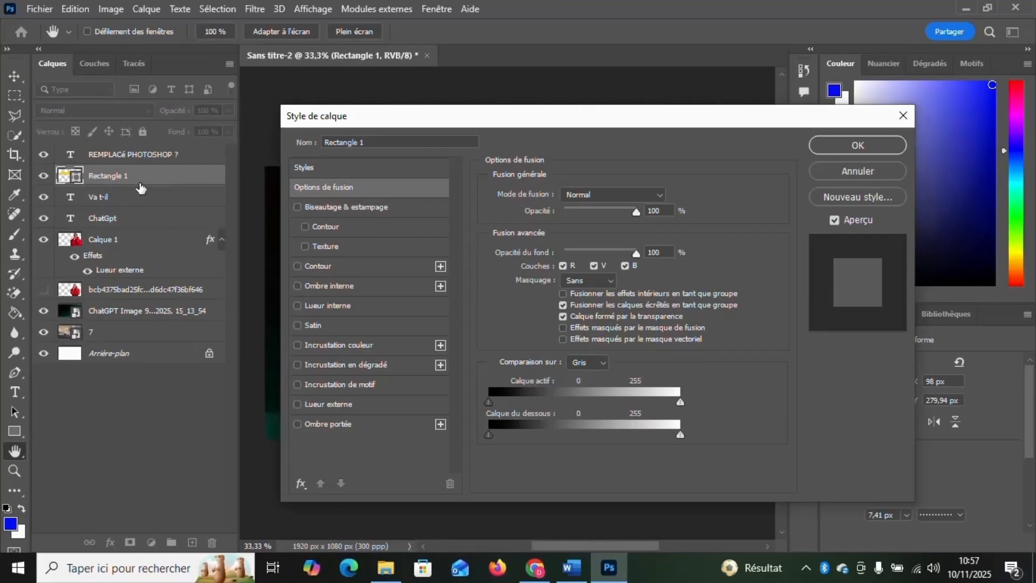
left_click(368, 208)
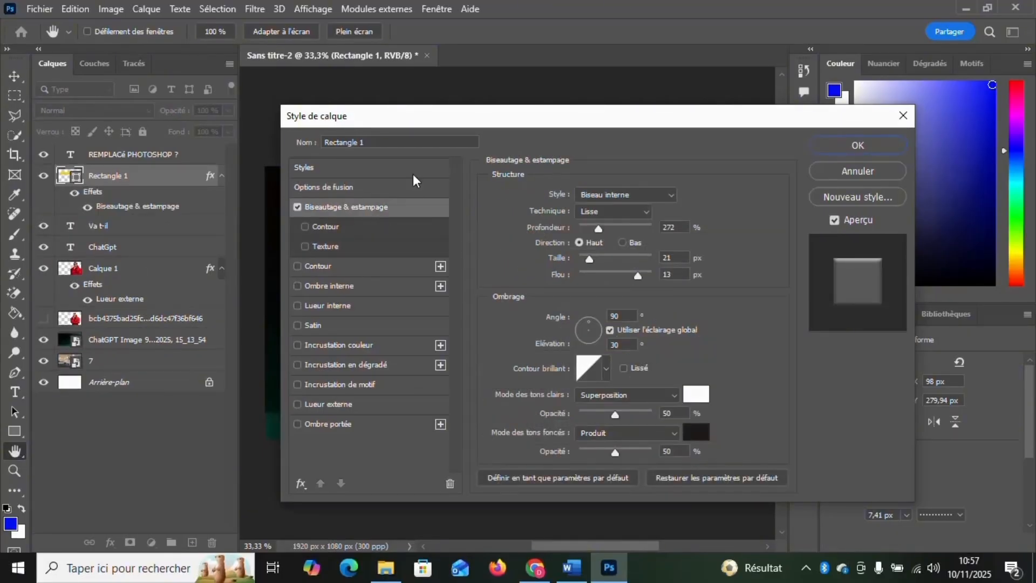
left_click_drag(434, 116, 661, 106)
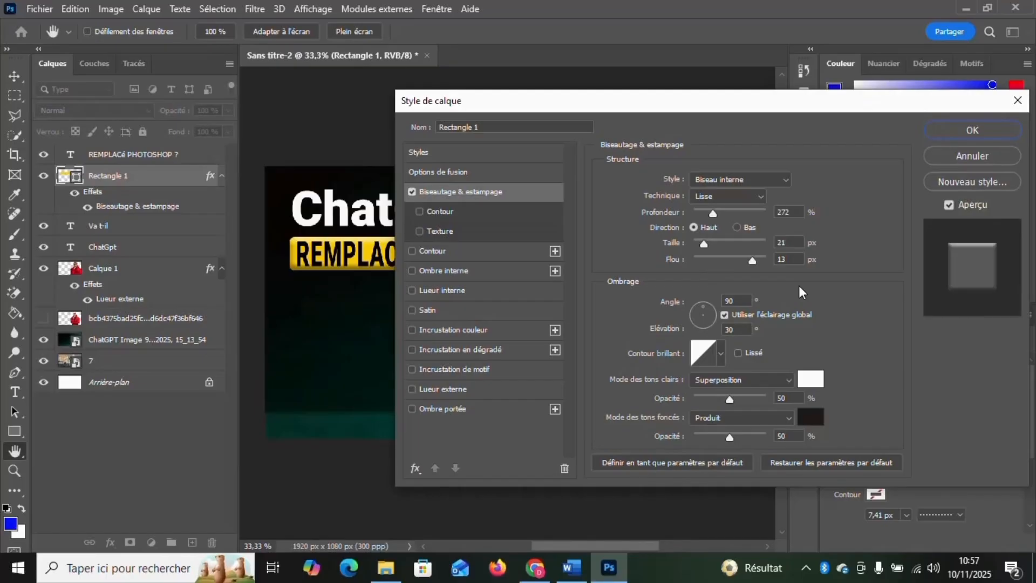
left_click(963, 131)
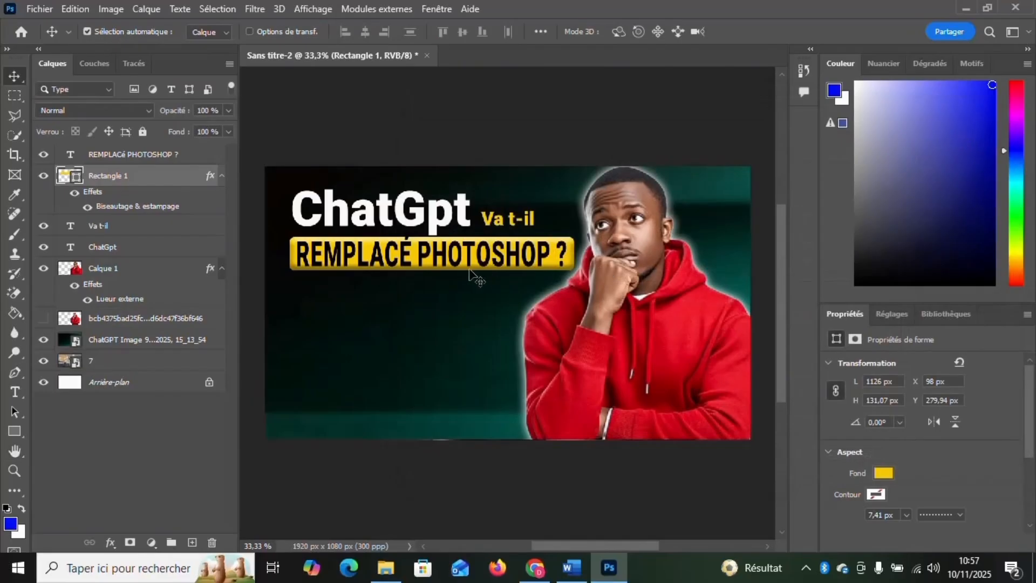
Apply the same Bevel & Emboss effect to the "REMPLACé PHOTOSHOP ?" text layer.
left_click(446, 257)
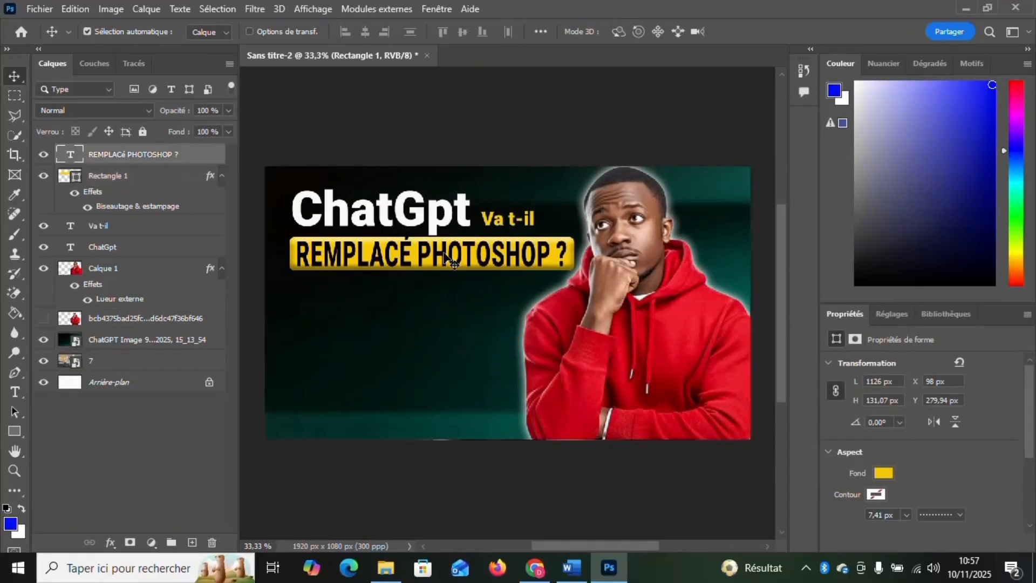
double_click(206, 156)
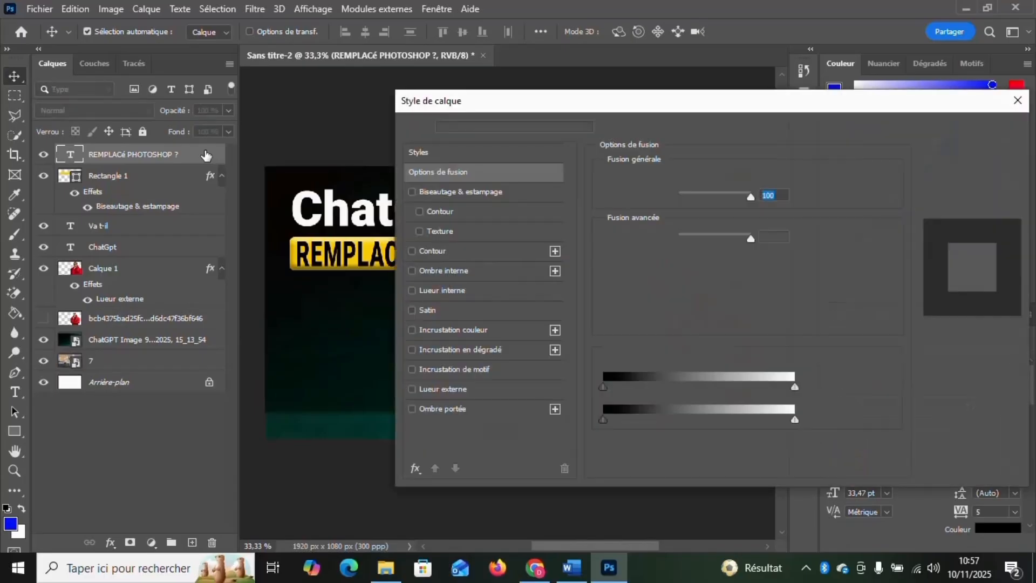
left_click(454, 195)
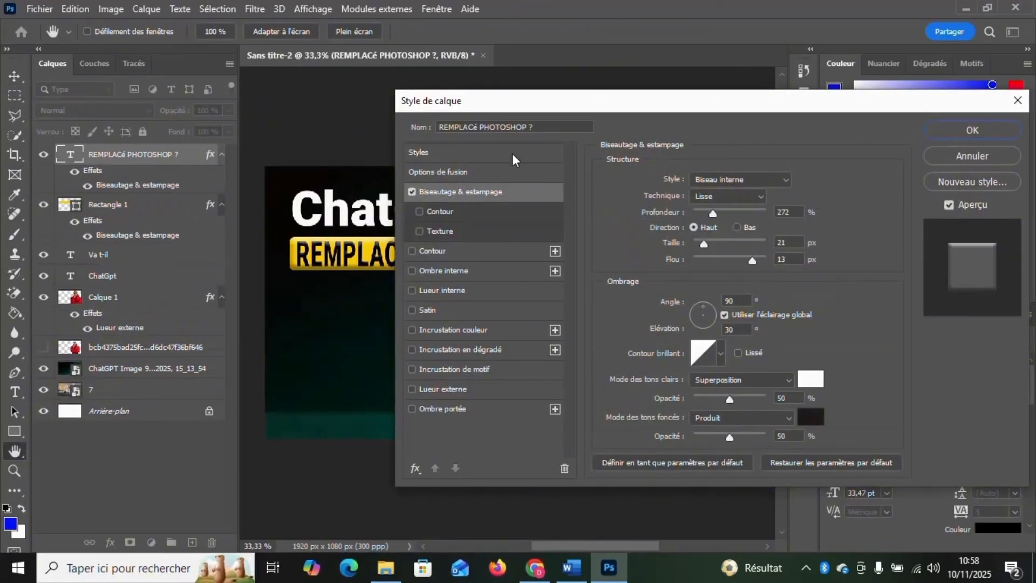
left_click_drag(522, 103, 789, 142)
key("Return")
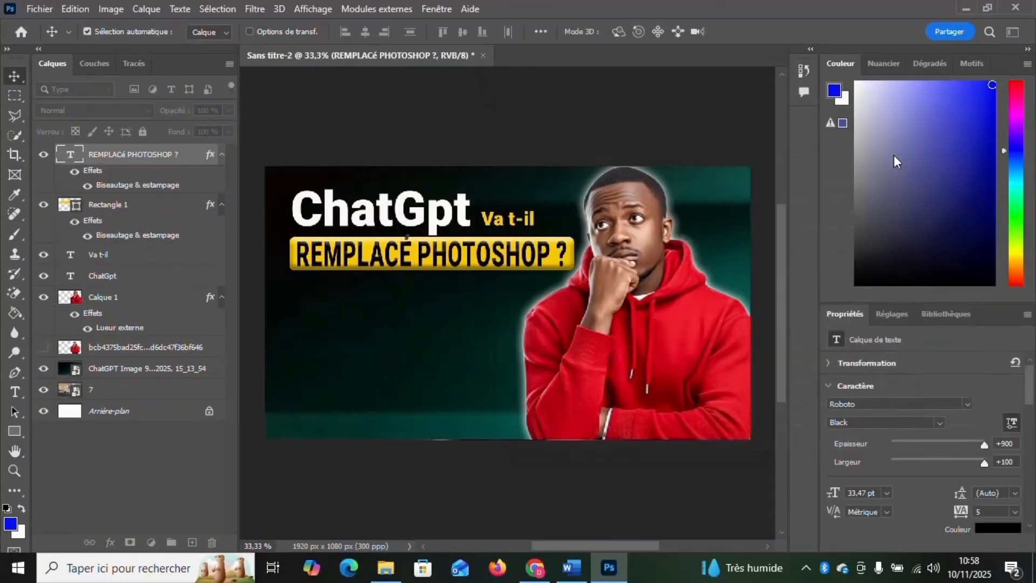
Bring in the white arrow image from File Explorer, erase its dark background and move the arrow over the "ChatGpt" text.
left_click(394, 575)
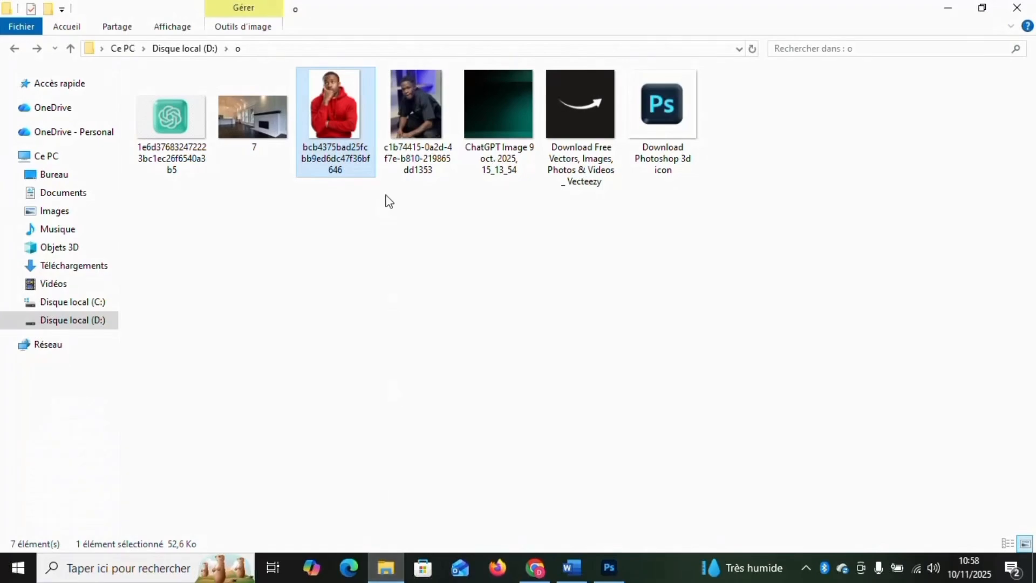
left_click_drag(588, 90, 551, 302)
left_click(15, 294)
left_click(508, 313)
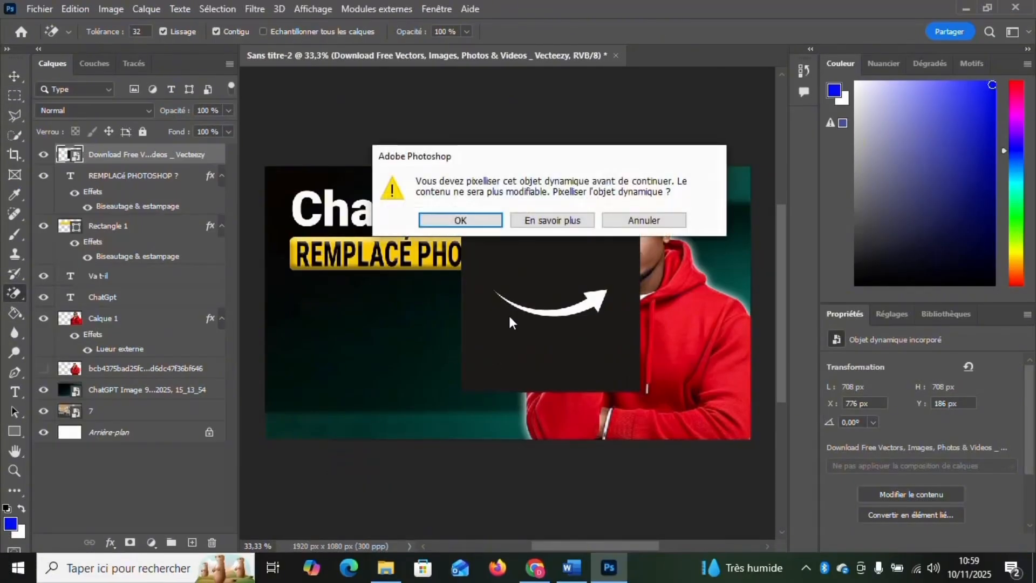
mouse_move(583, 306)
left_mouse_down()
mouse_move(531, 302)
mouse_move(368, 222)
left_mouse_up()
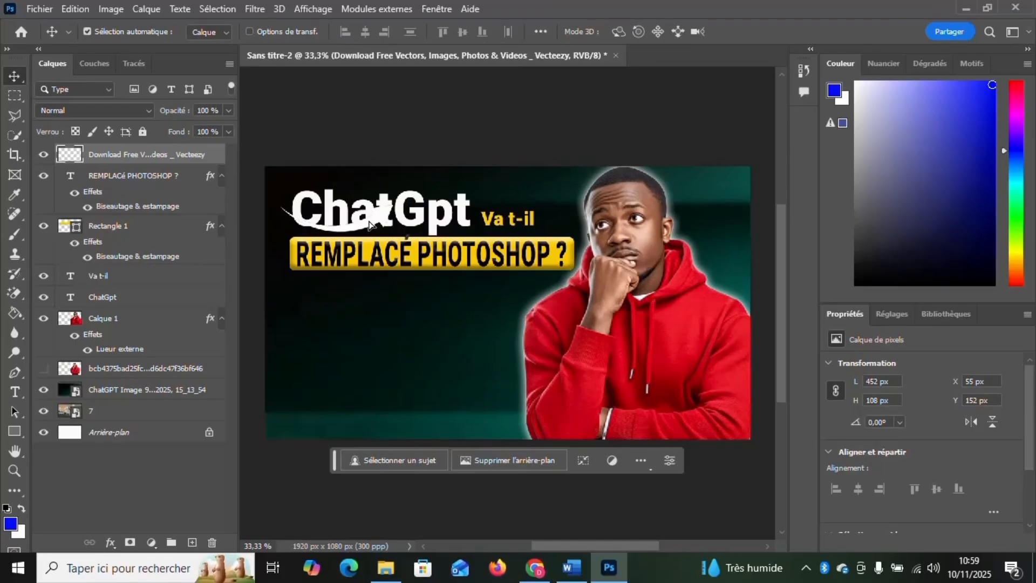
Scale the arrow to about 87 %, rotate it about 110° so it points down at the yellow banner, and start warping it.
key("ctrl+t")
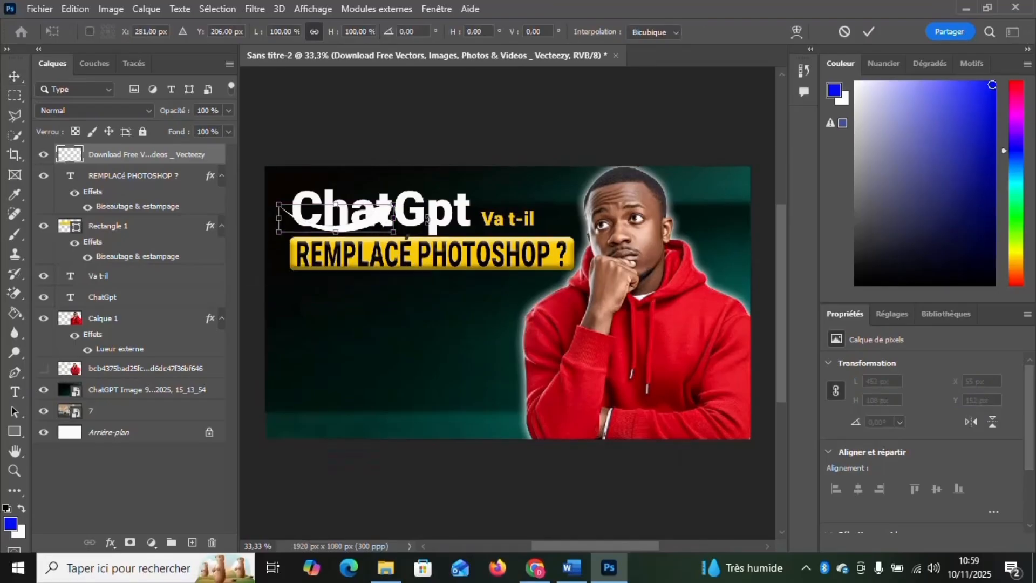
left_click_drag(427, 218, 338, 176)
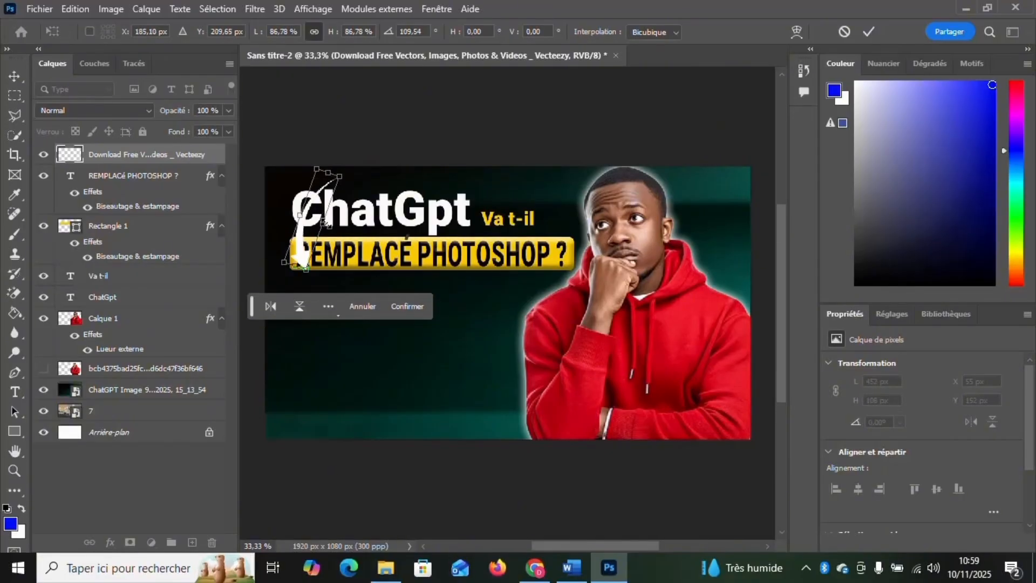
right_click(322, 193)
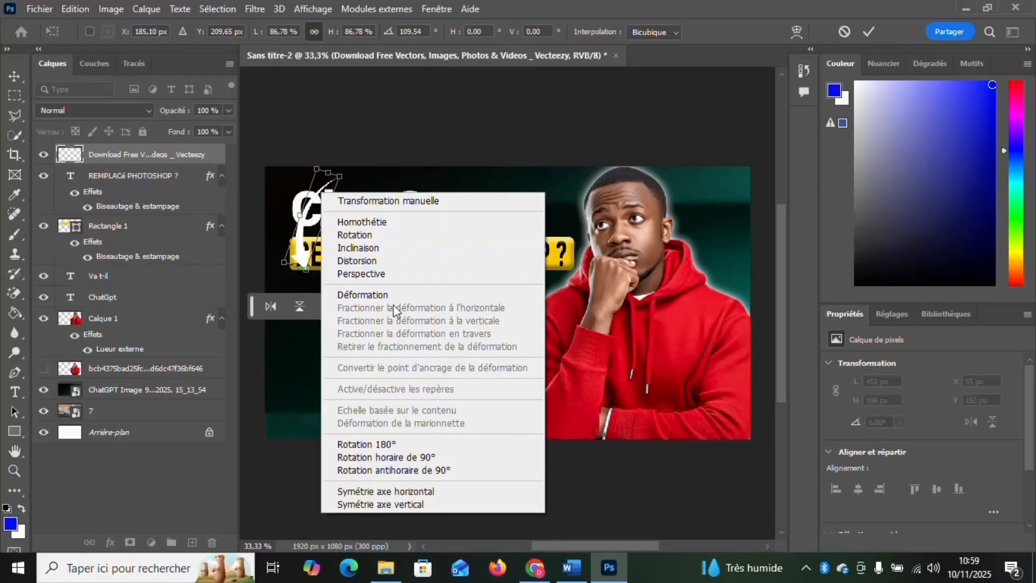
left_click(387, 299)
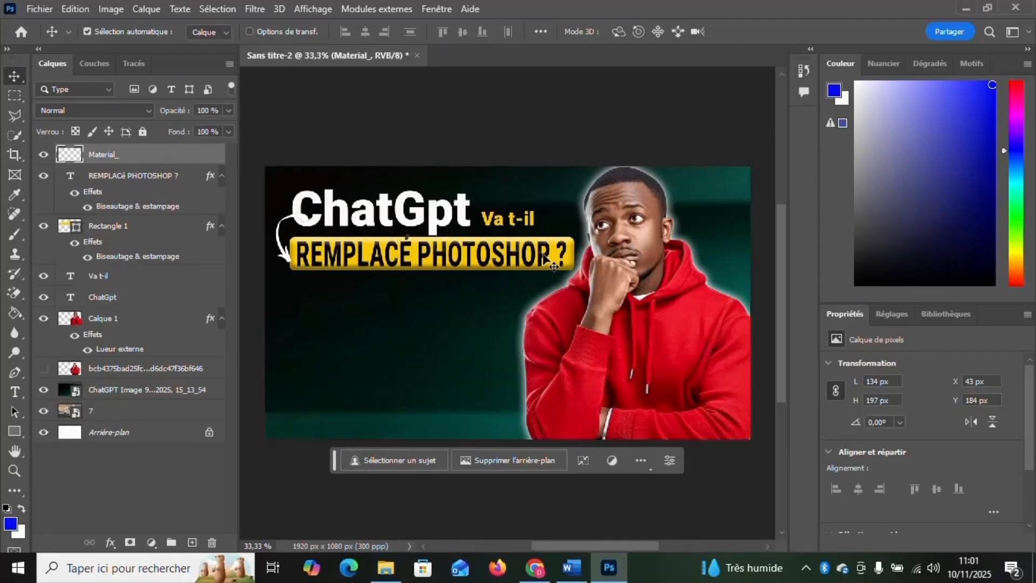
Add the text "VS" at 48 pt on a new layer in the empty area beneath the yellow banner.
left_click(193, 542)
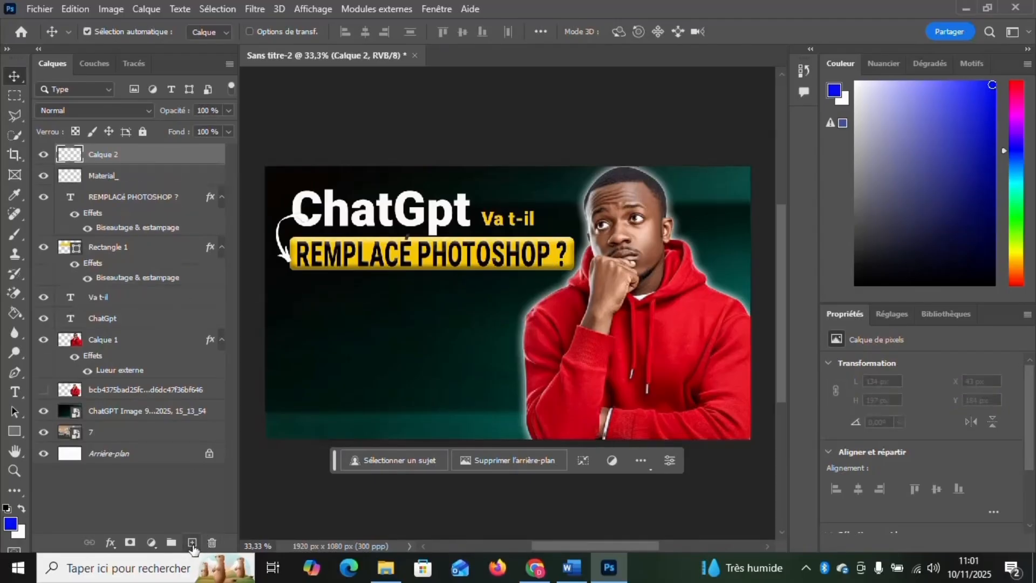
left_click(15, 392)
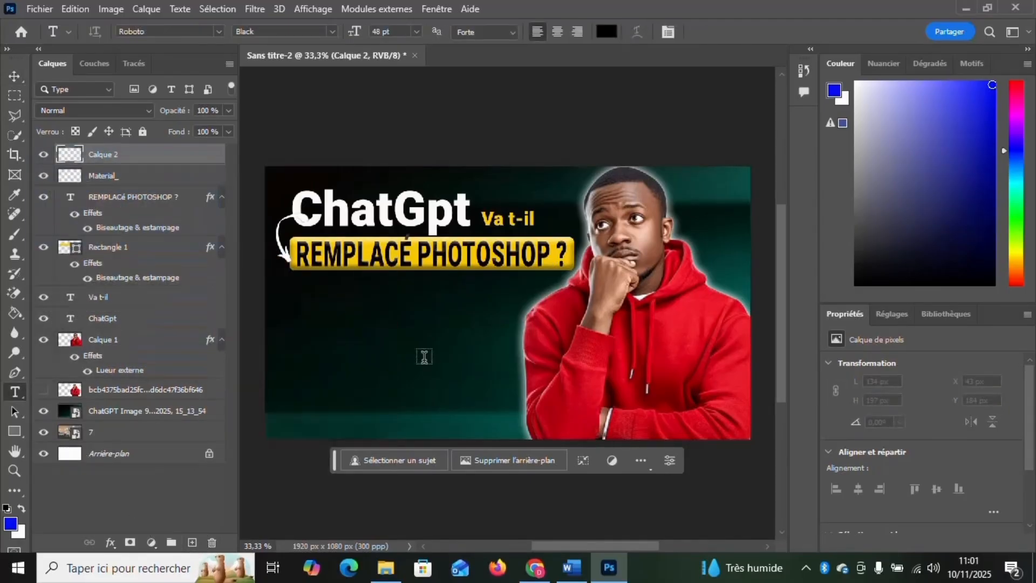
left_click(371, 334)
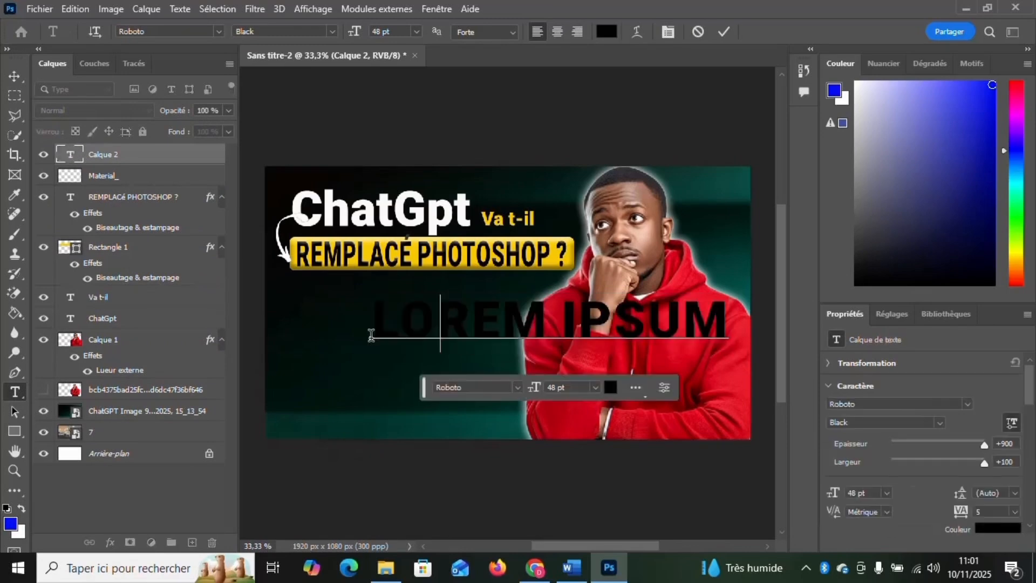
type("VS")
left_click(724, 31)
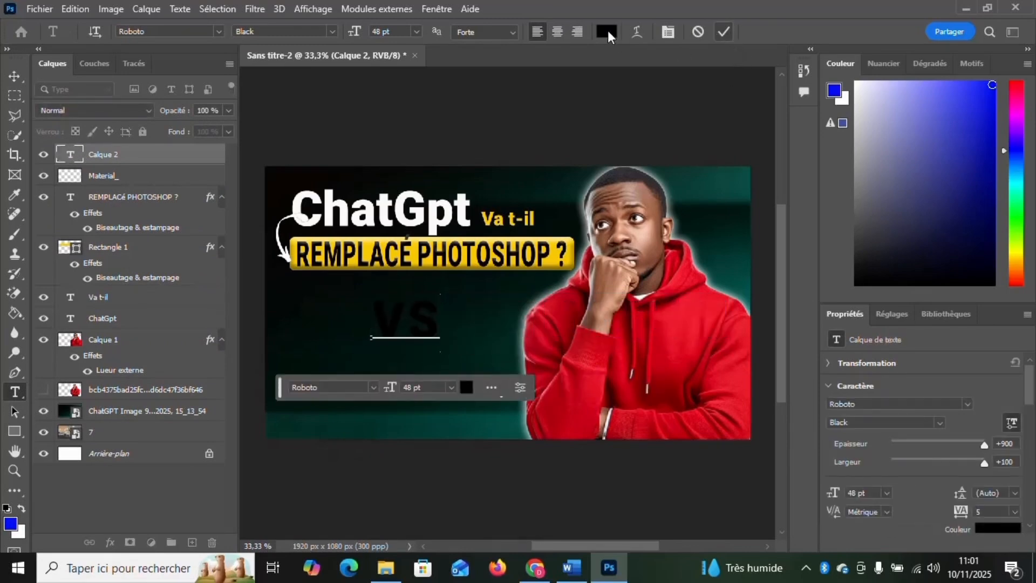
Set the "VS" text colour to near-white #fbf8f8.
left_click(606, 31)
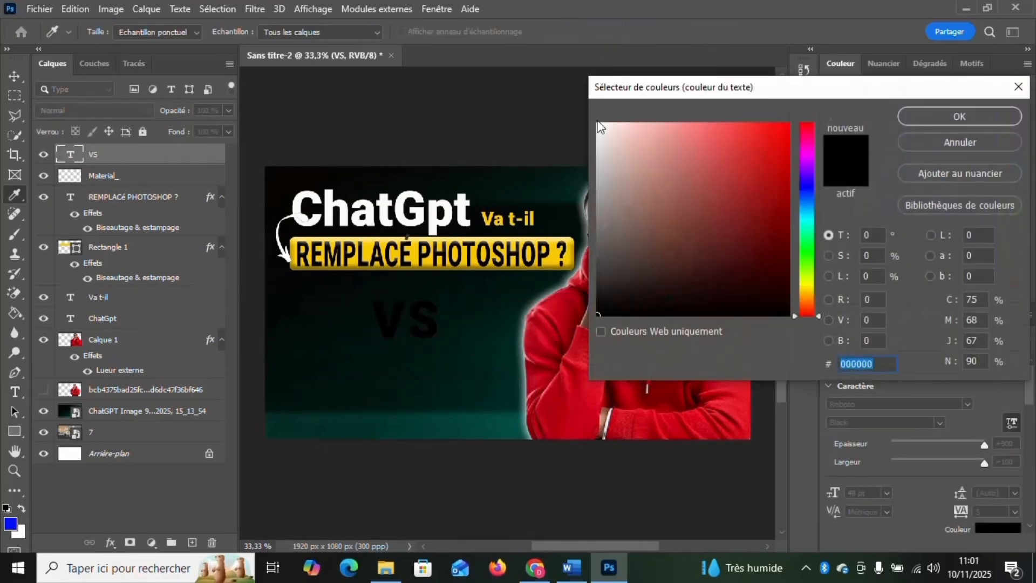
left_click(599, 126)
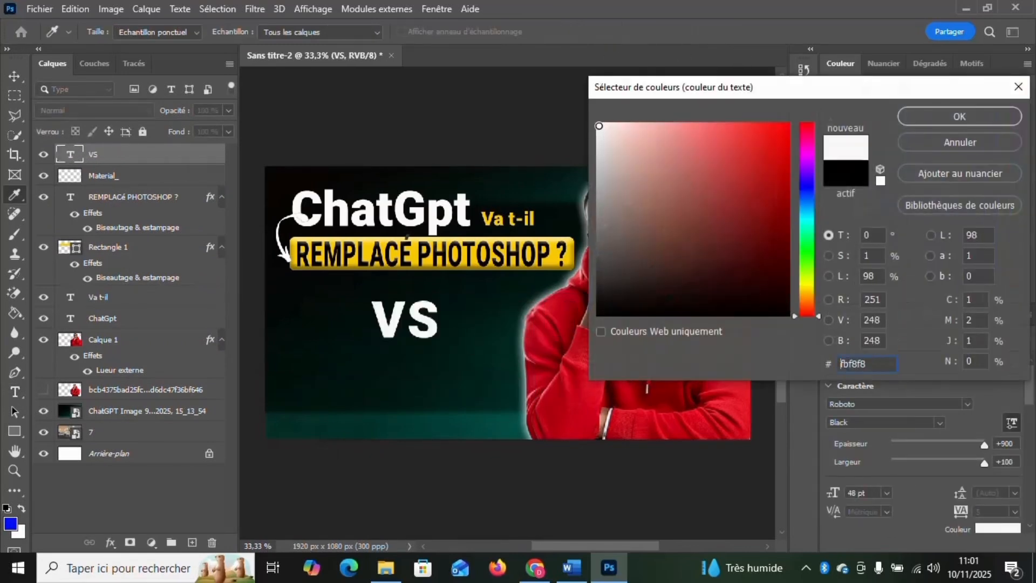
left_click(960, 115)
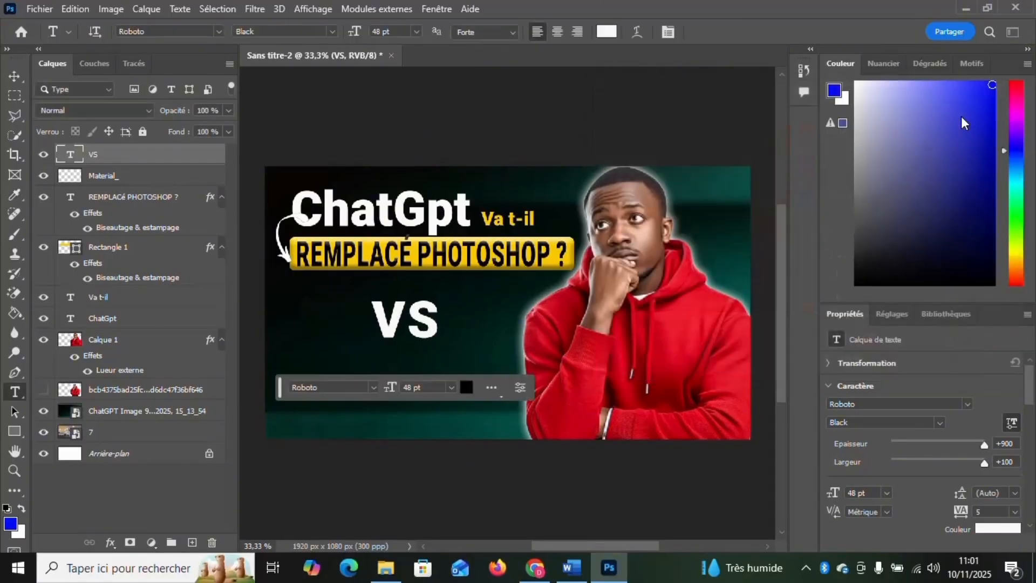
Move the "VS" text slightly lower and reduce its size to 30 pt.
left_click(15, 76)
left_click_drag(402, 323, 400, 353)
left_click(15, 392)
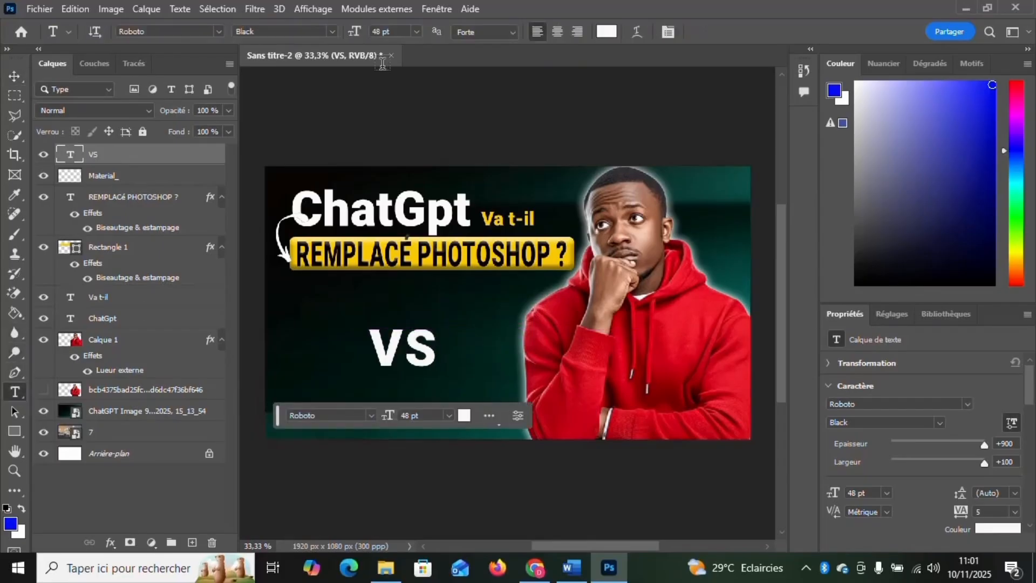
left_click(416, 31)
left_click(403, 164)
key("v")
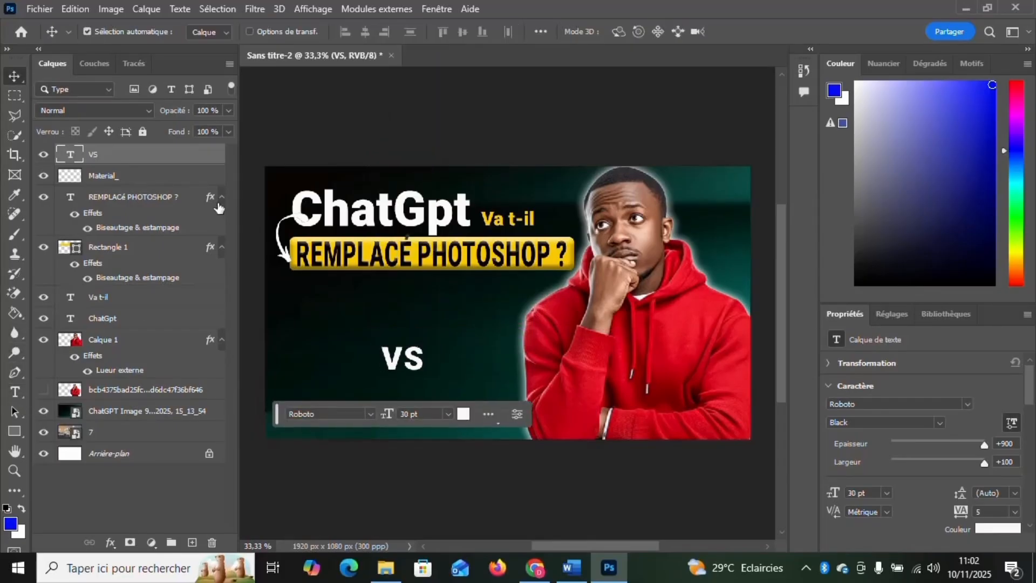
Scale the ChatGPT logo down to about 227 × 226 px and place it just to the right of "VS".
left_click_drag(578, 204, 480, 332)
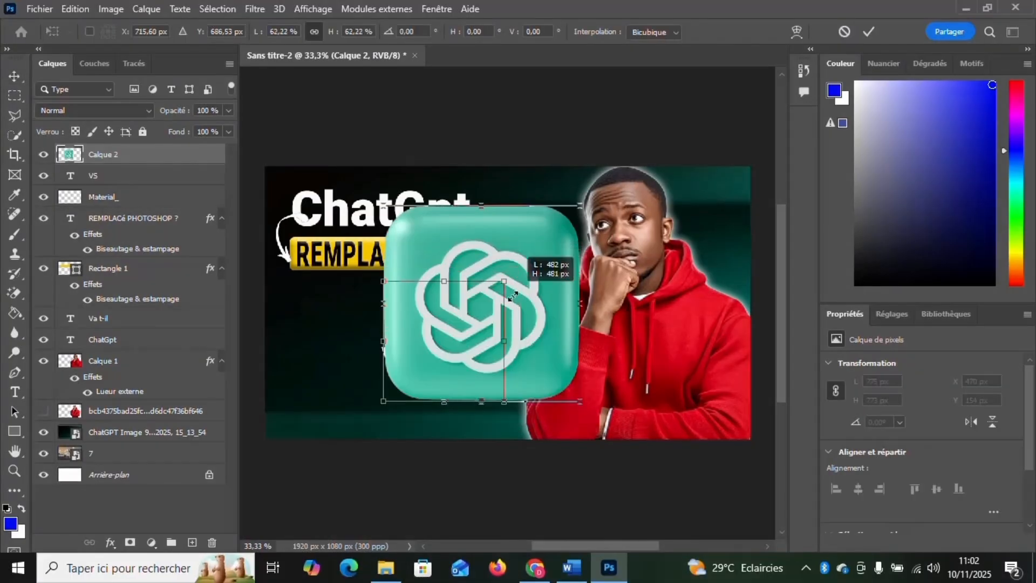
left_click_drag(425, 359, 462, 358)
key("Return")
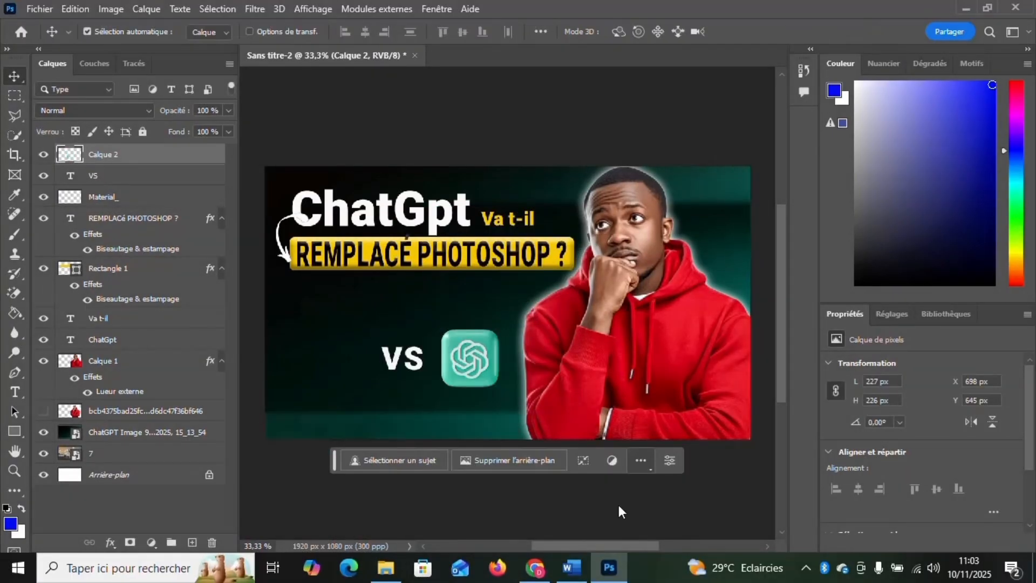
Bring in the "Download Photoshop 3d icon" image from File Explorer, scale it to about 35 % and place it left of "VS", level with the ChatGPT logo.
left_click(386, 567)
left_click(672, 99)
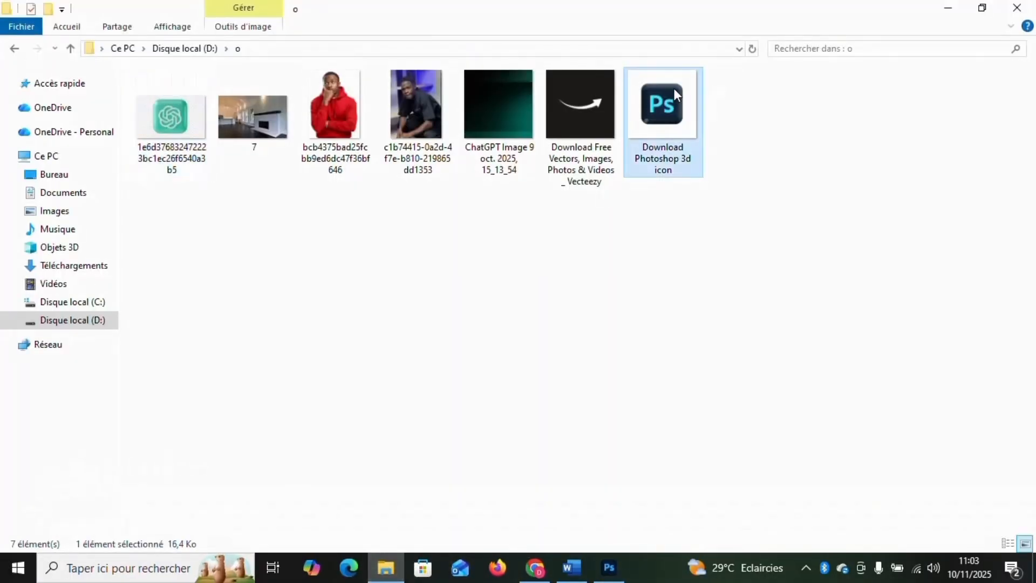
left_click_drag(673, 89, 343, 361)
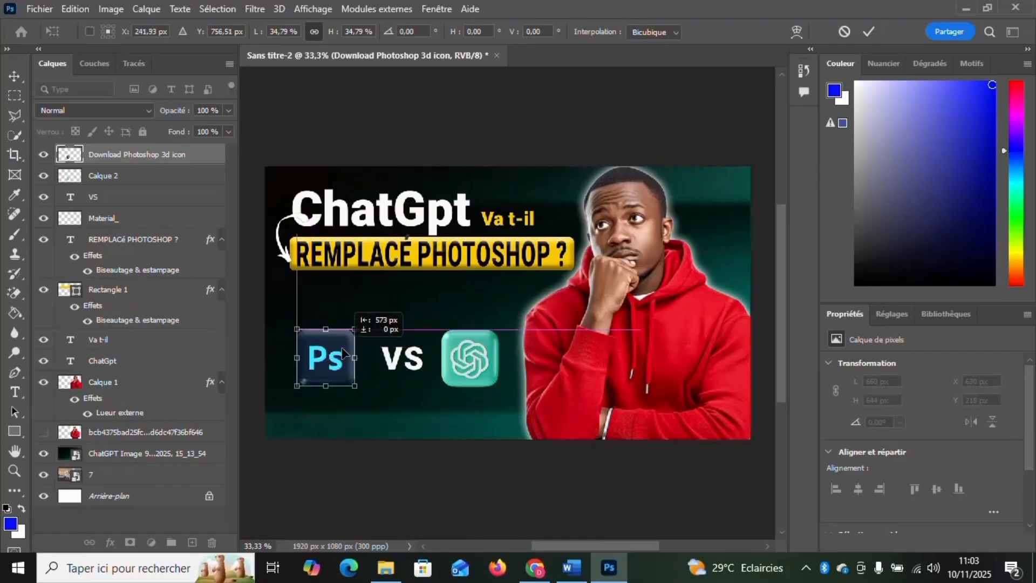
key("Return")
Add an outer glow to the Photoshop icon layer with a size of 51 px and a vivid blue #033efc colour.
double_click(205, 160)
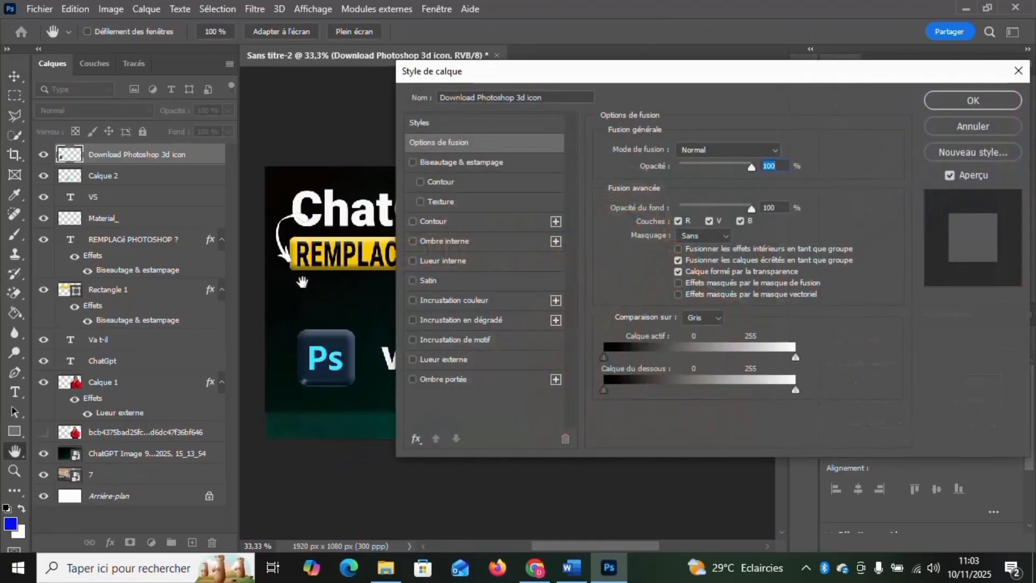
left_click(476, 362)
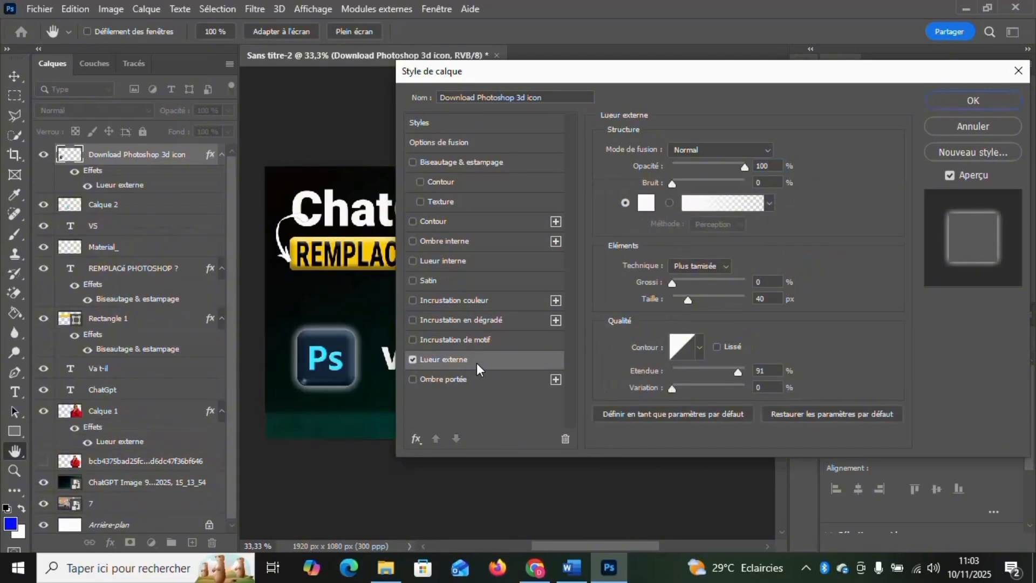
left_click(646, 204)
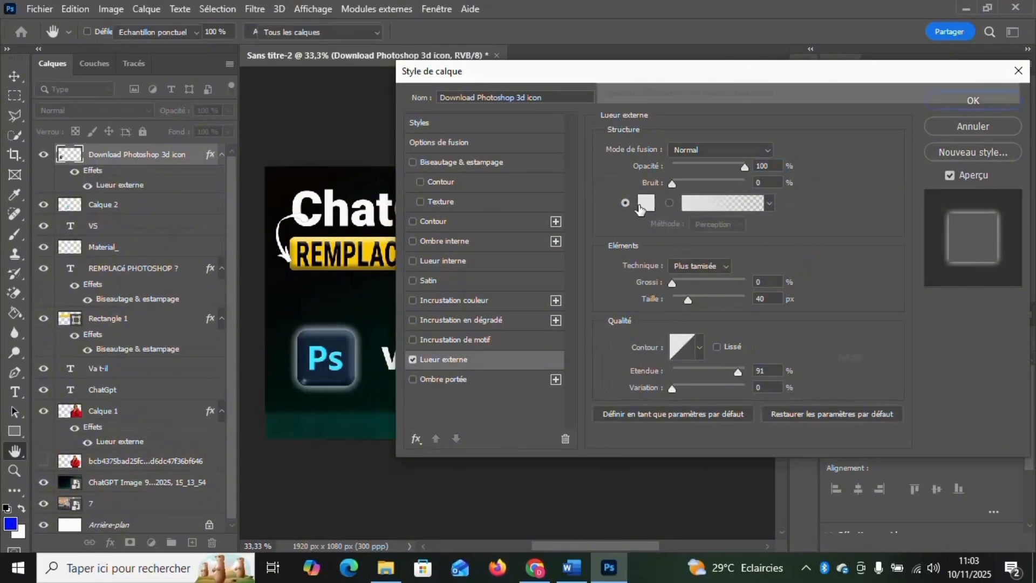
left_click(809, 192)
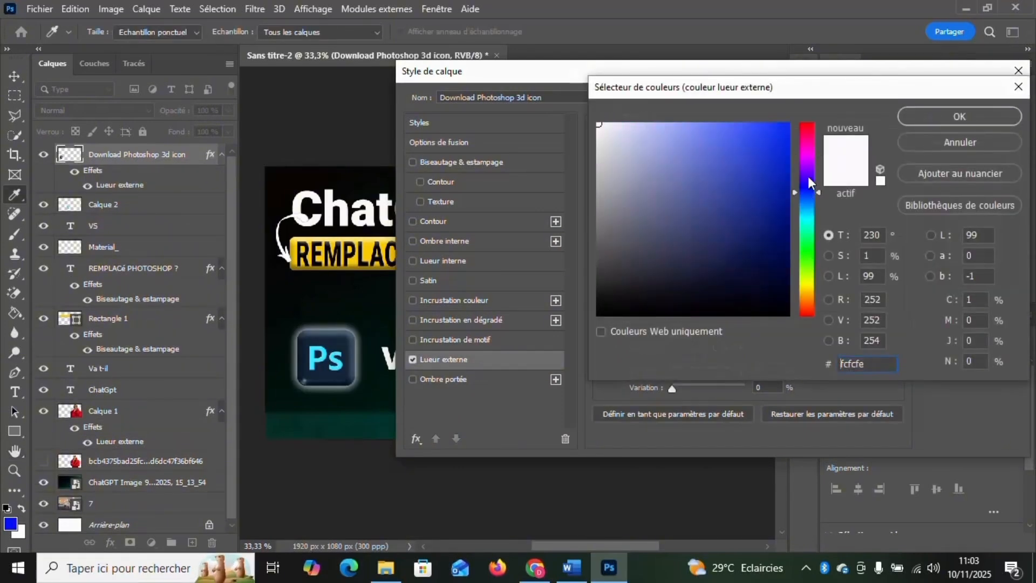
key("Return")
key("Return")
Add an outer glow to the ChatGPT logo layer and set the glow colour to turquoise green #03fcb3.
left_click(470, 356)
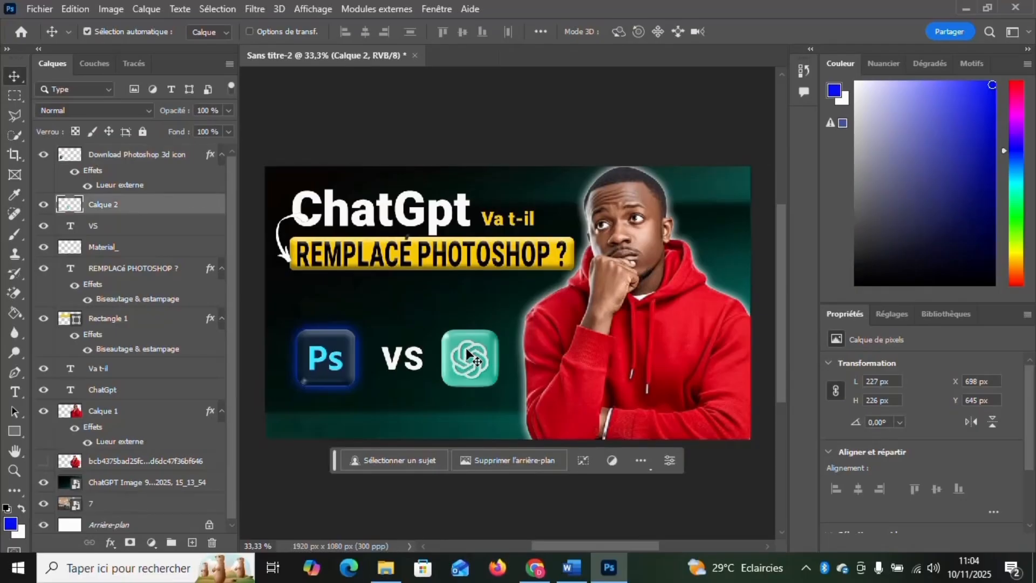
double_click(151, 208)
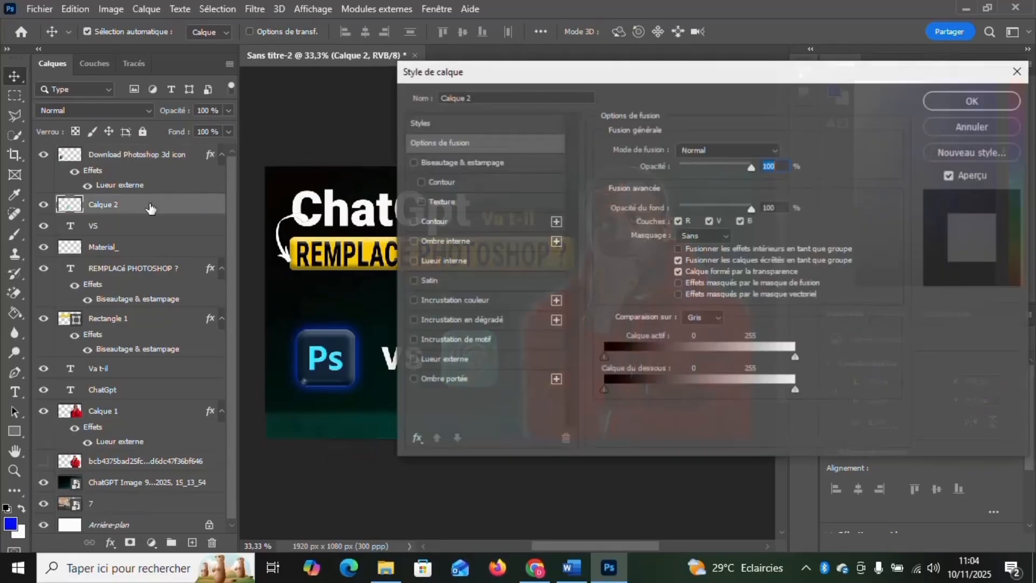
left_click(473, 360)
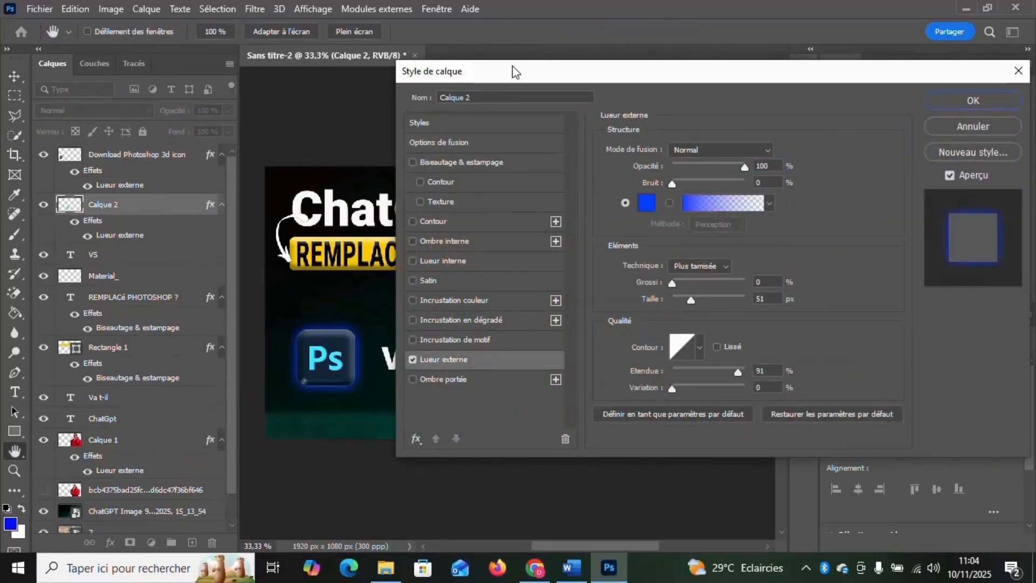
left_click_drag(516, 72, 812, 64)
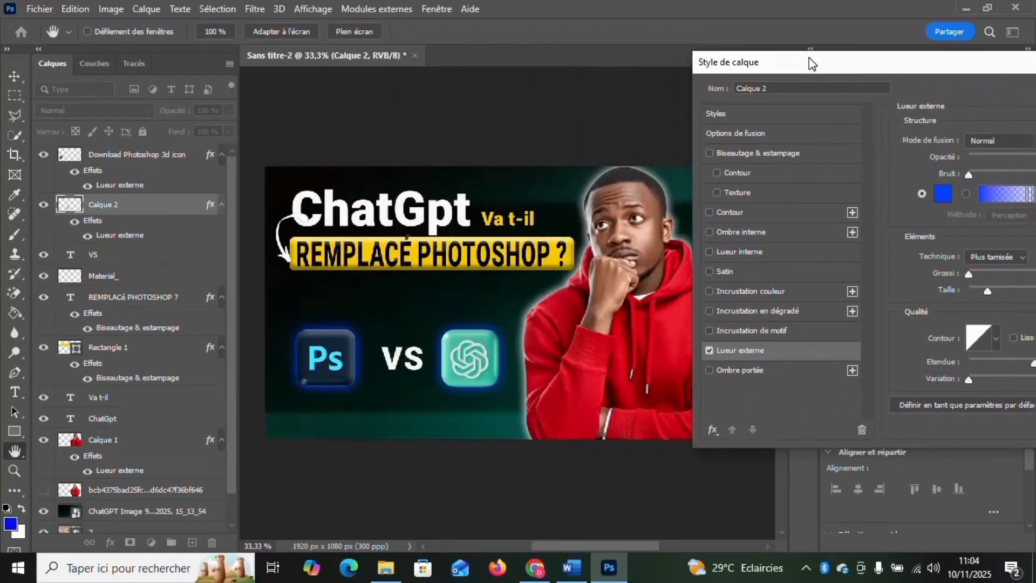
left_click(943, 194)
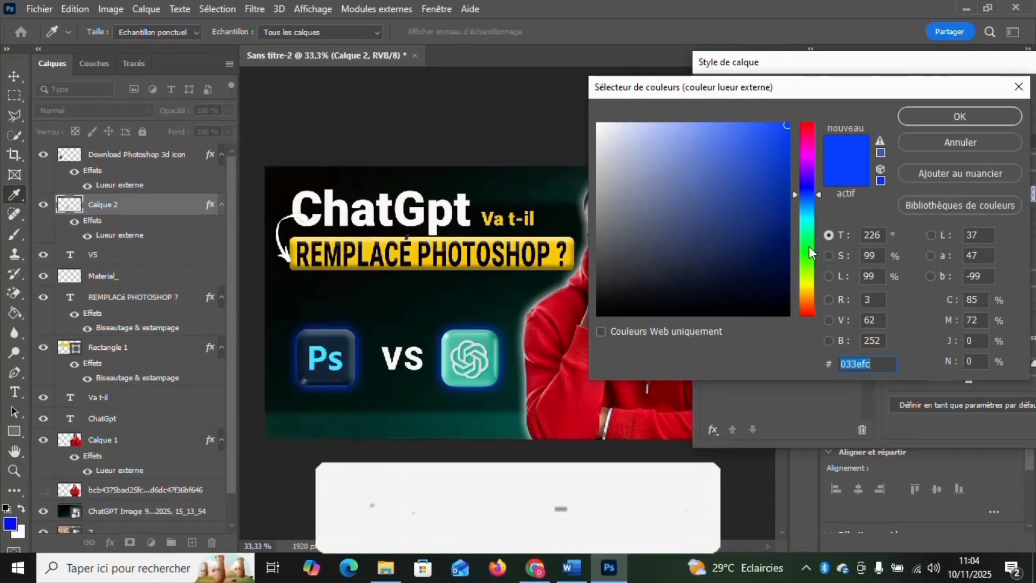
left_click(809, 246)
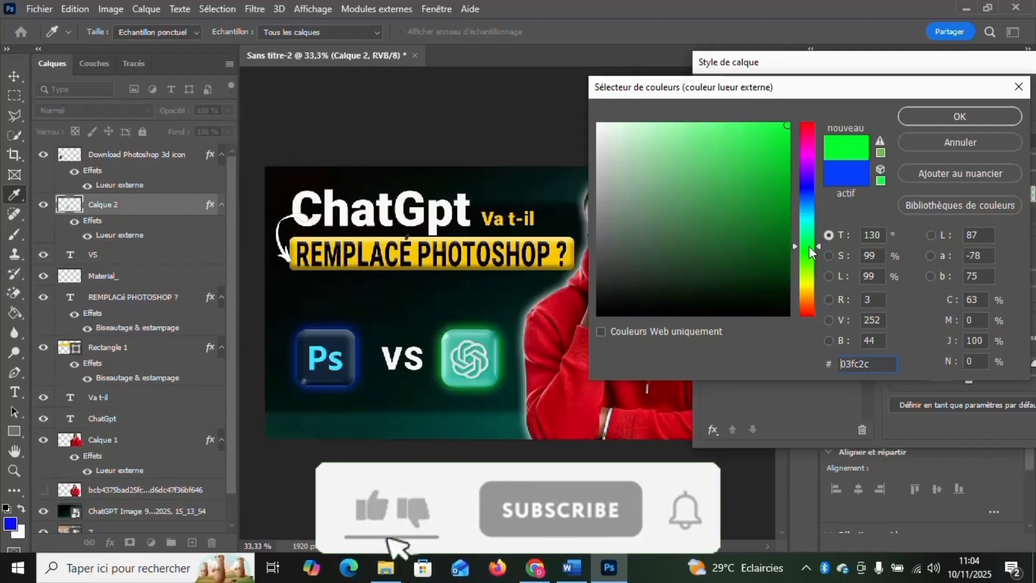
left_click_drag(809, 247, 810, 233)
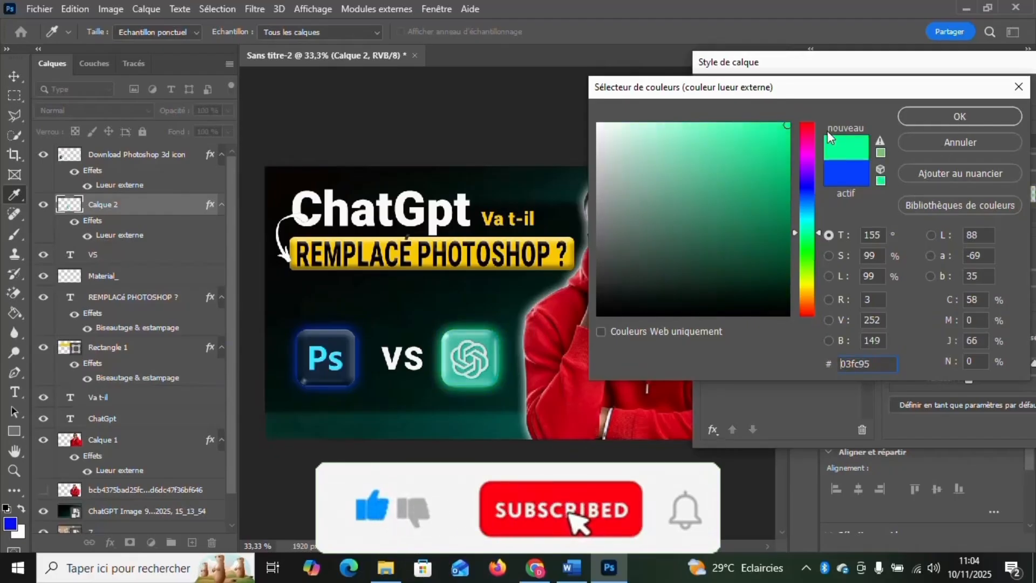
left_click(817, 231)
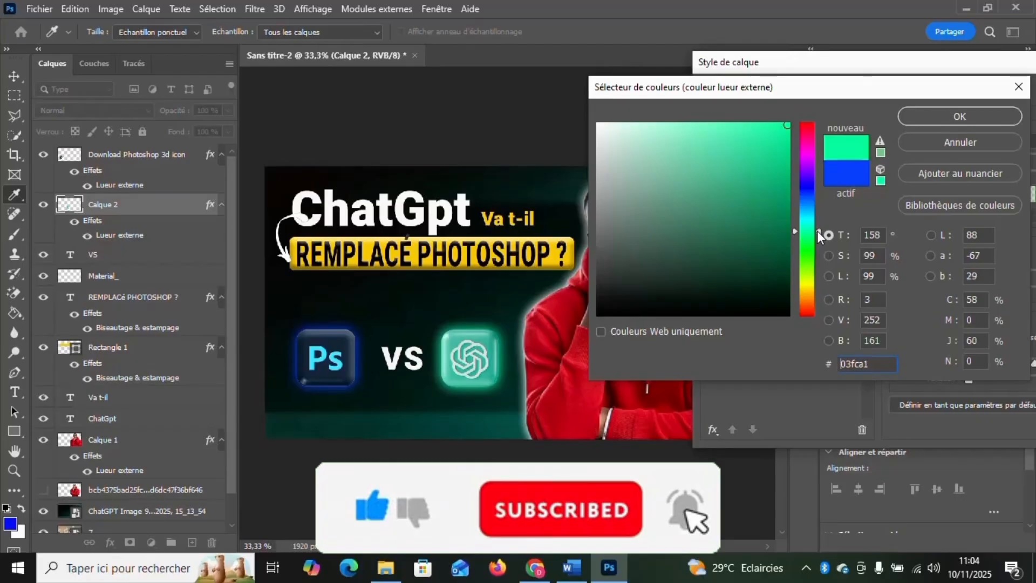
left_click_drag(816, 231, 817, 229)
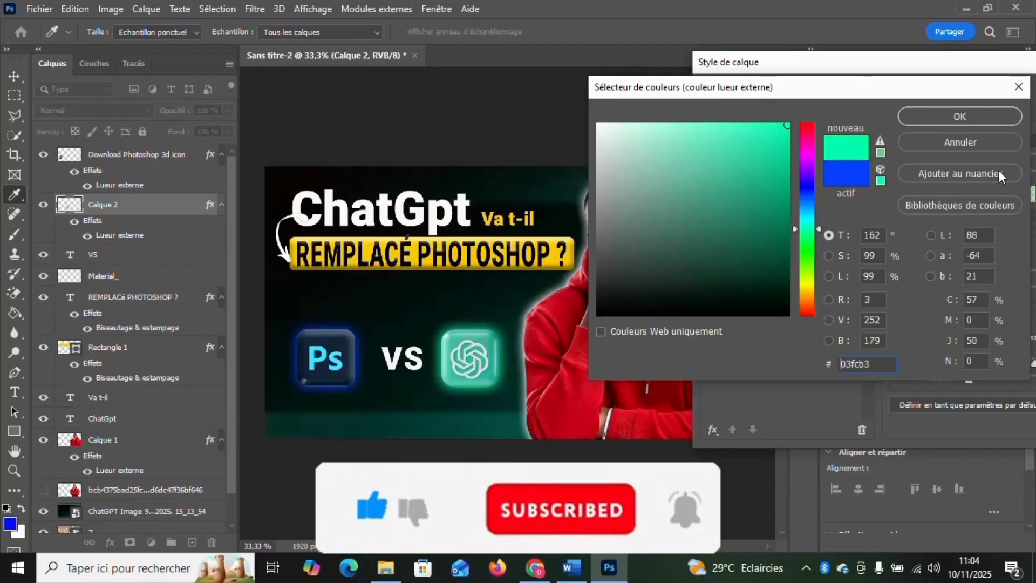
left_click(959, 112)
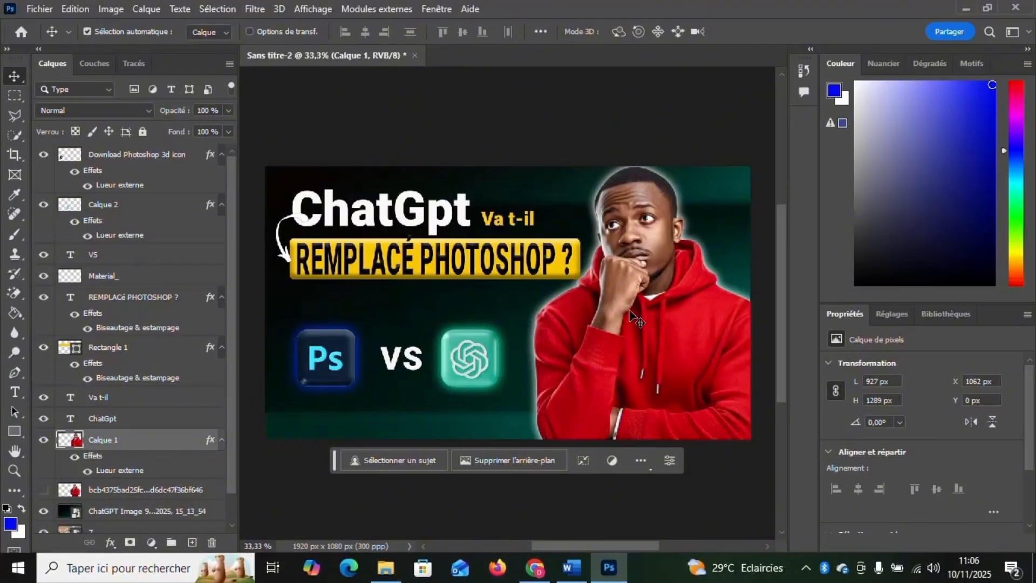